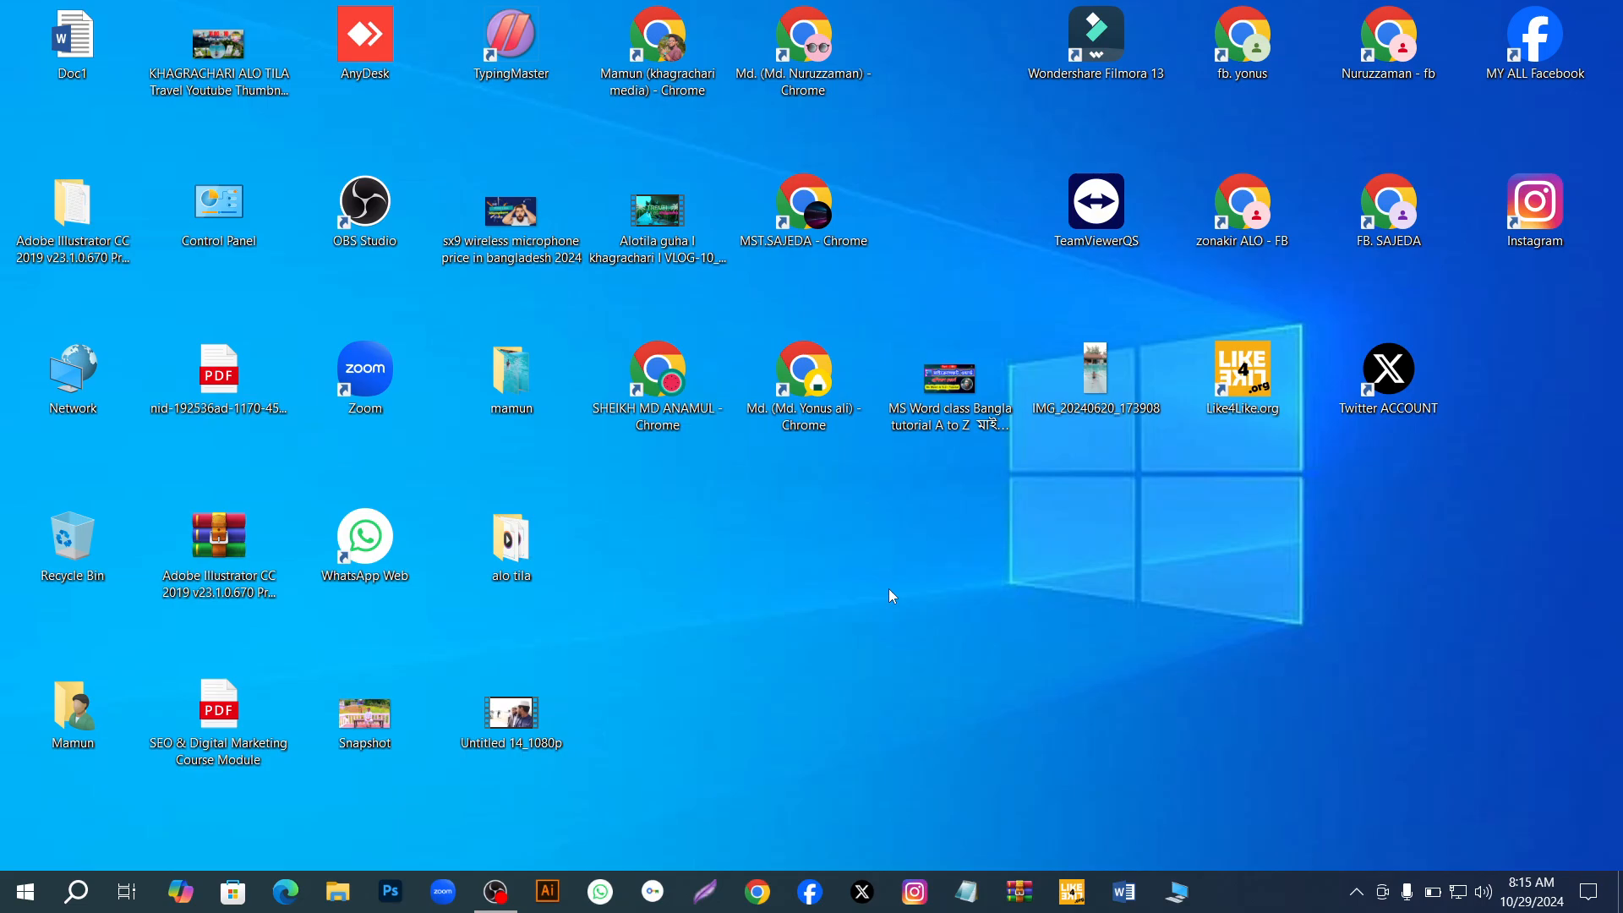
{"action": "right_click", "coordinate": [756, 591]}
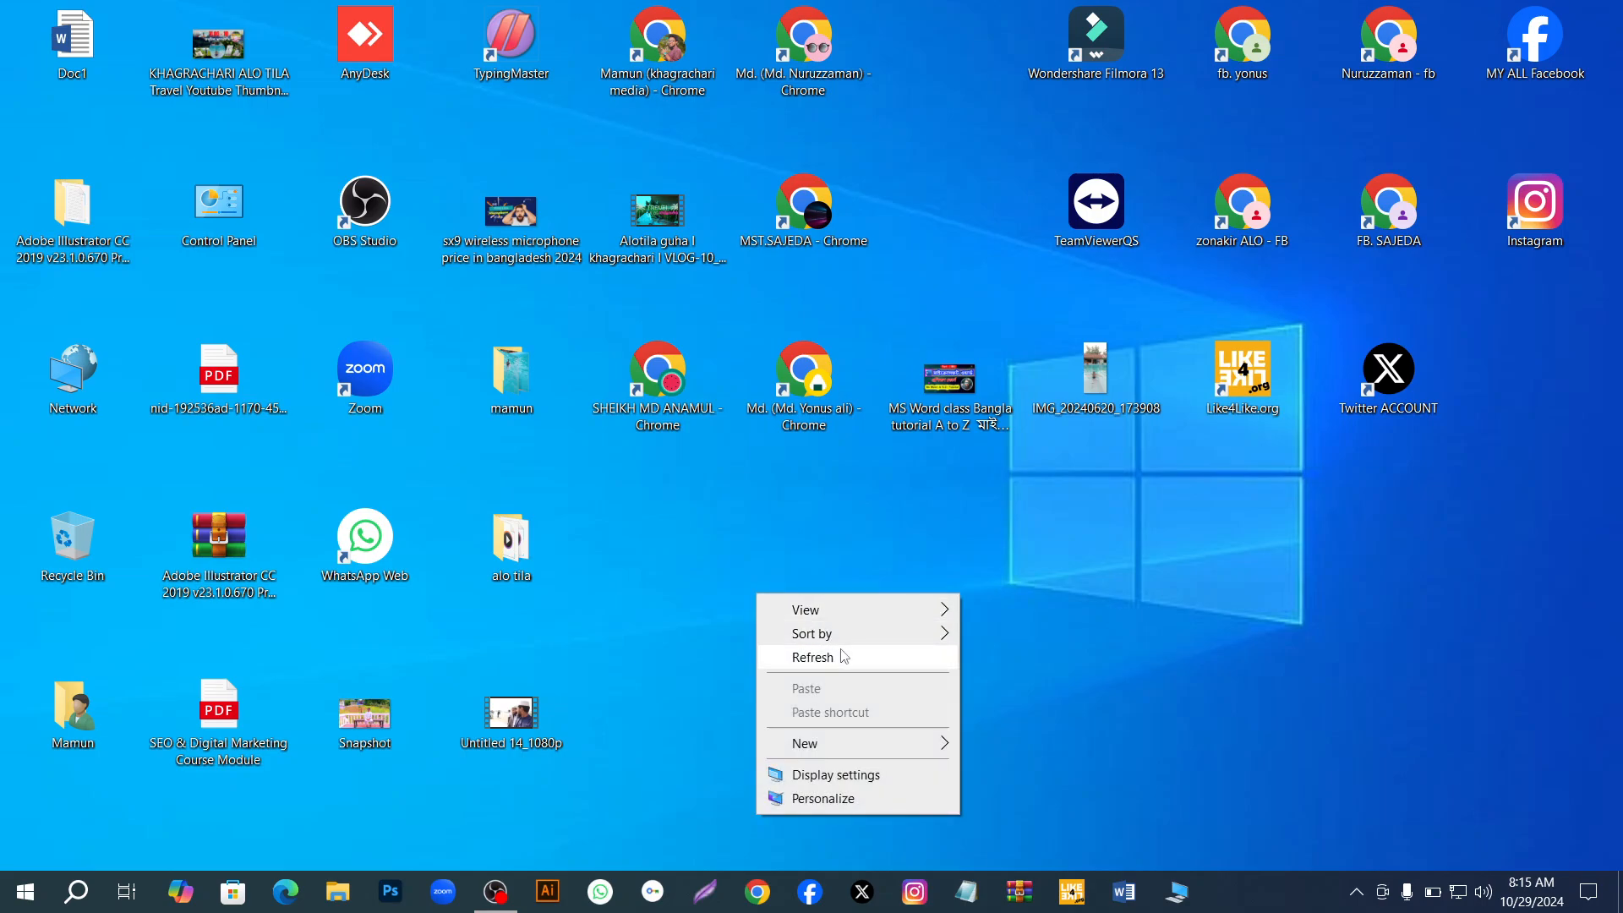
{"action": "left_click", "coordinate": [780, 654]}
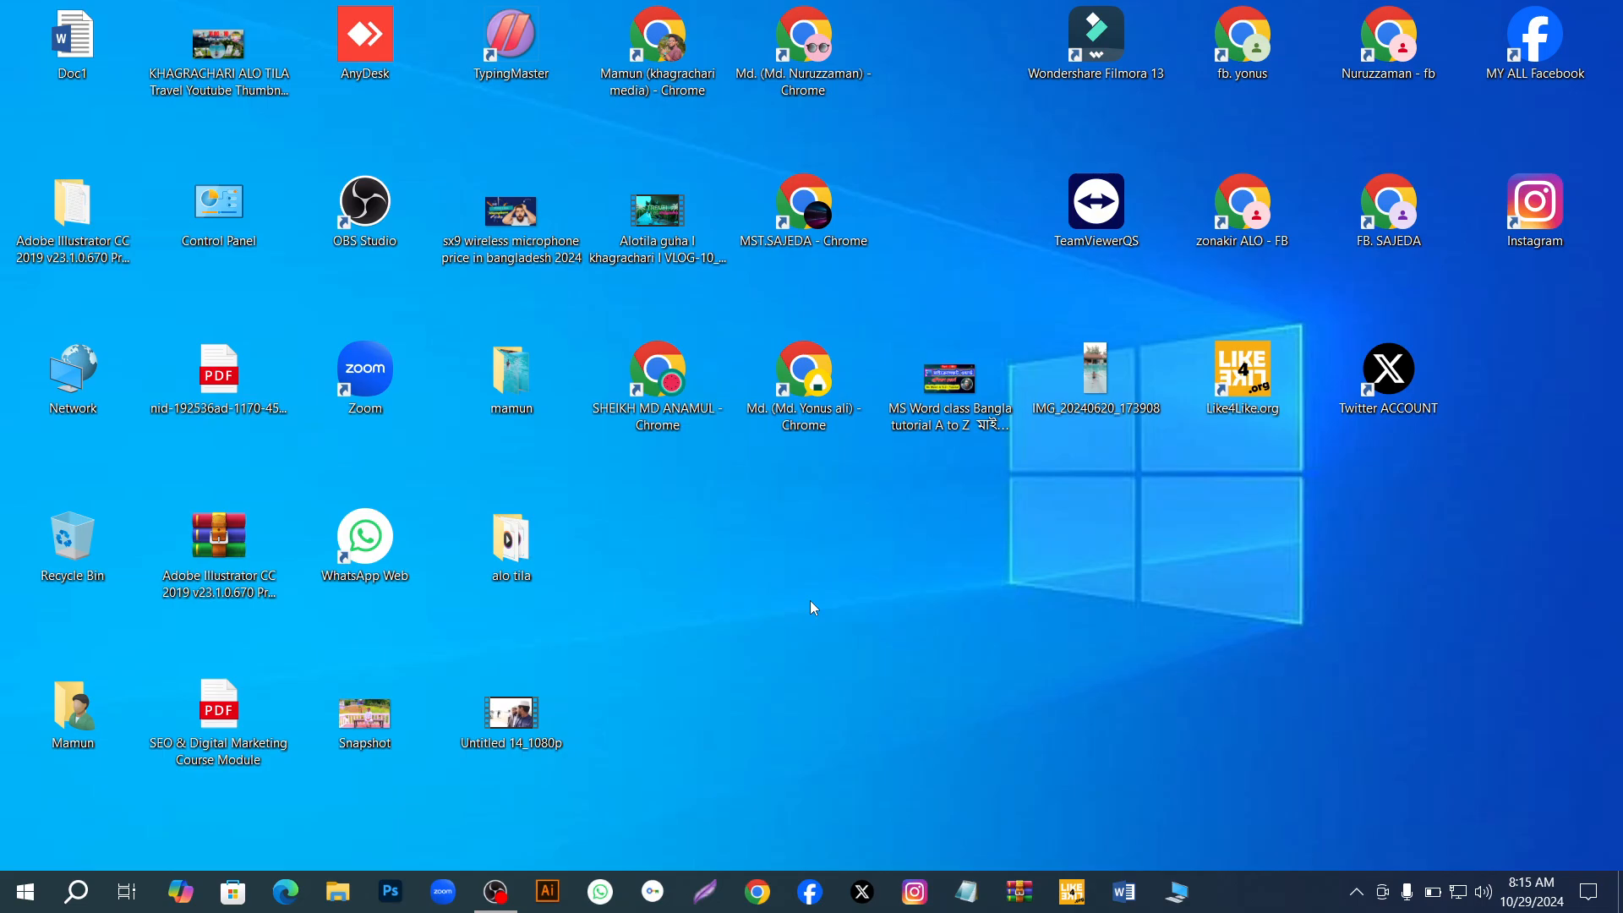
{"action": "right_click", "coordinate": [888, 536]}
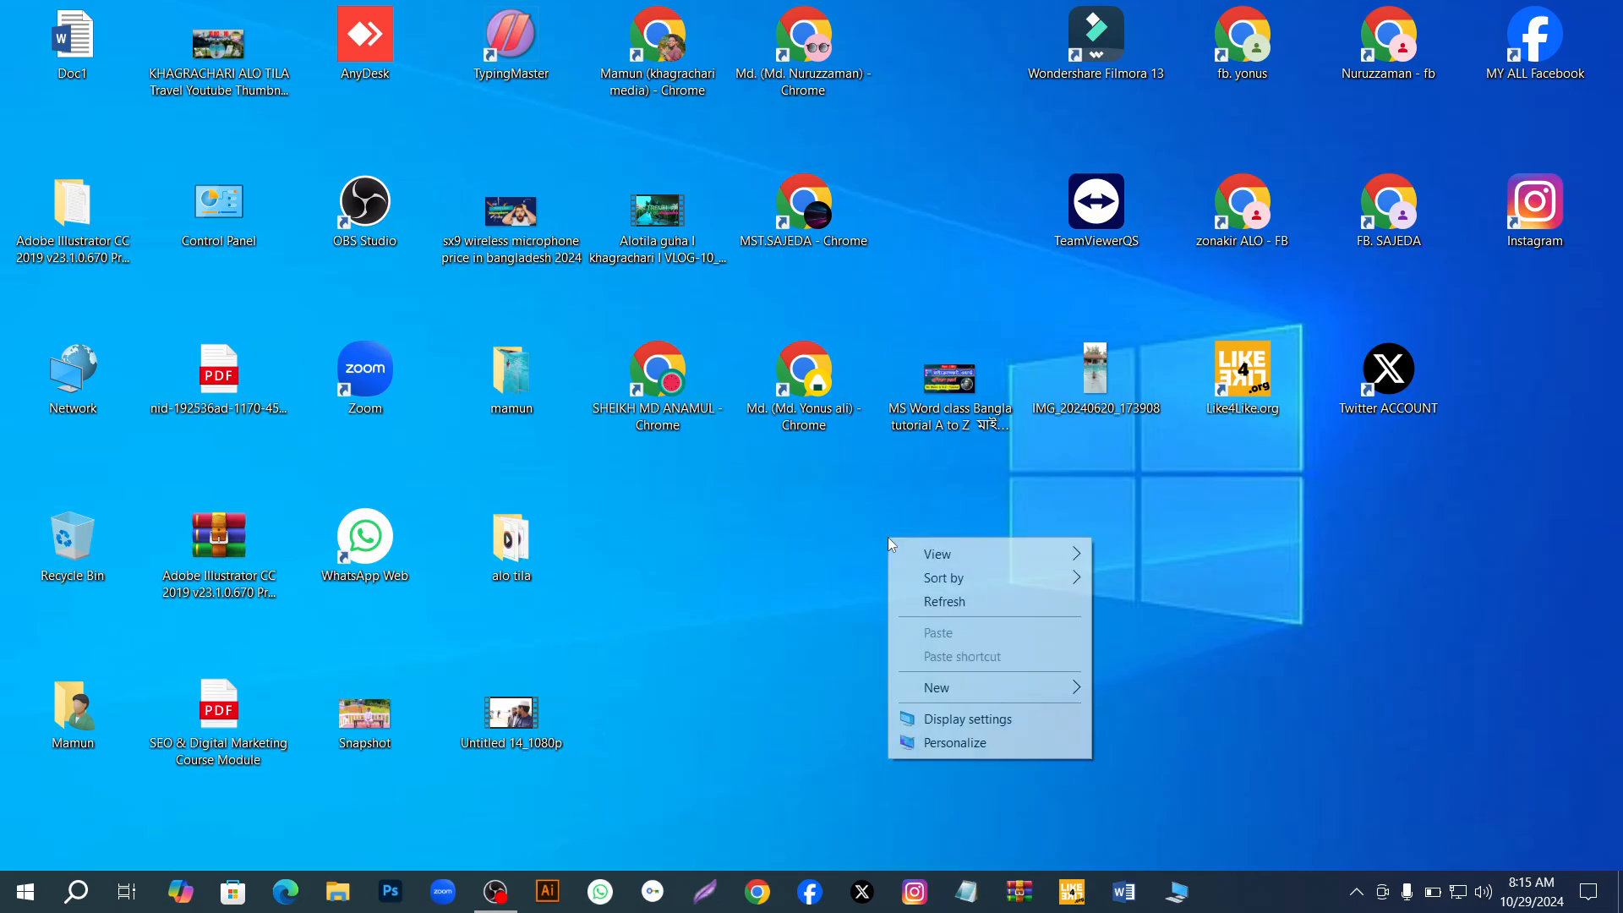
{"action": "left_click", "coordinate": [962, 603]}
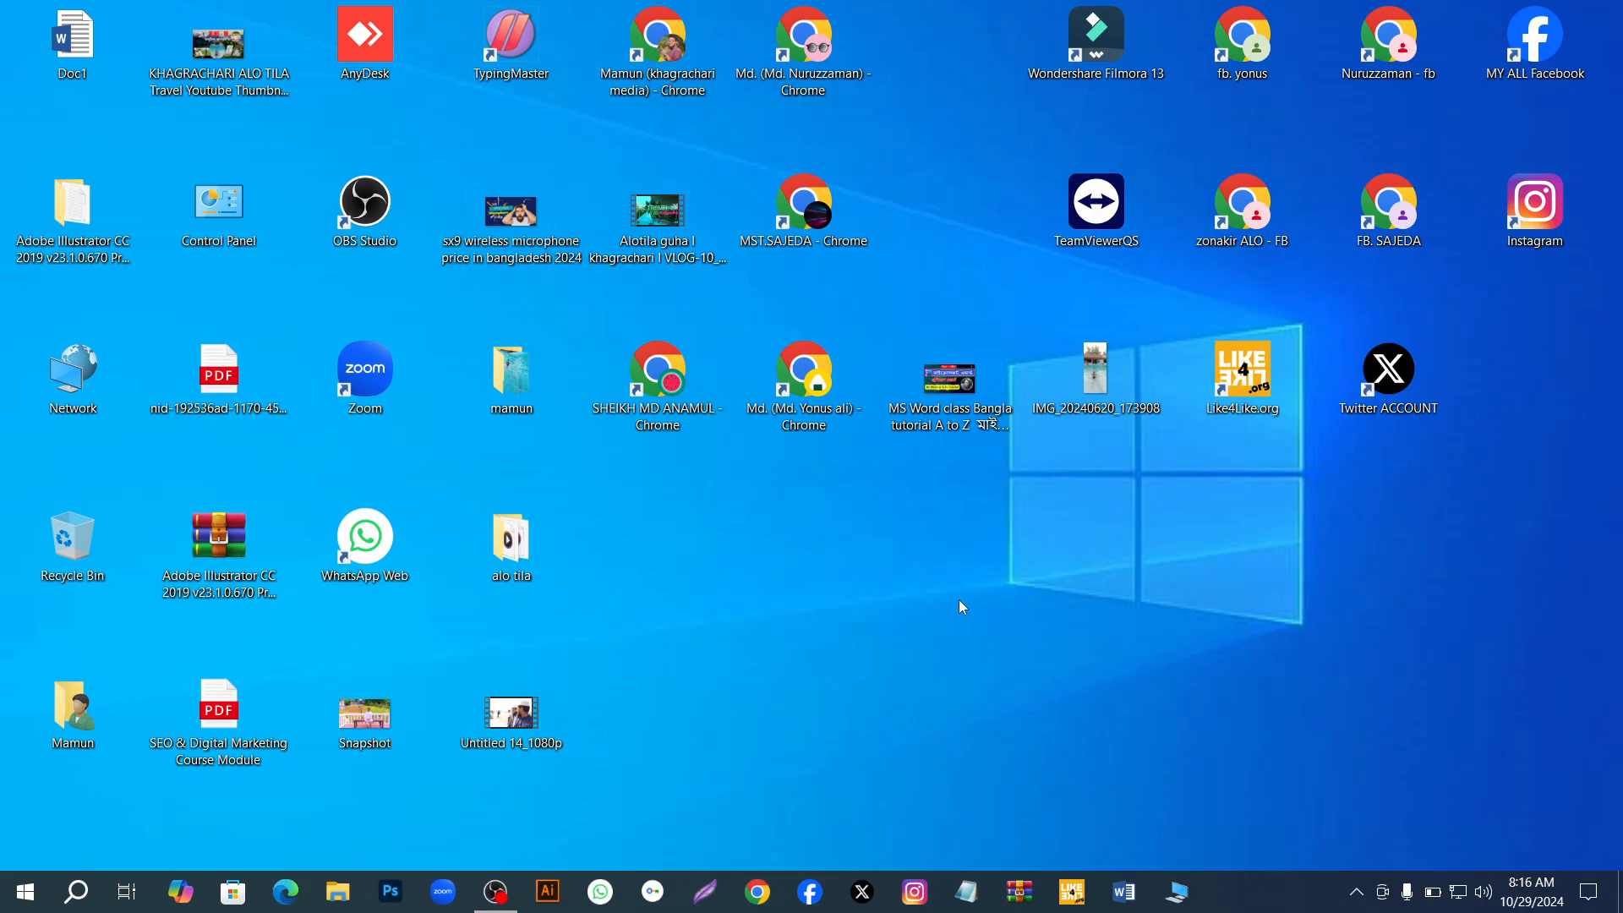
{"action": "right_click", "coordinate": [961, 601]}
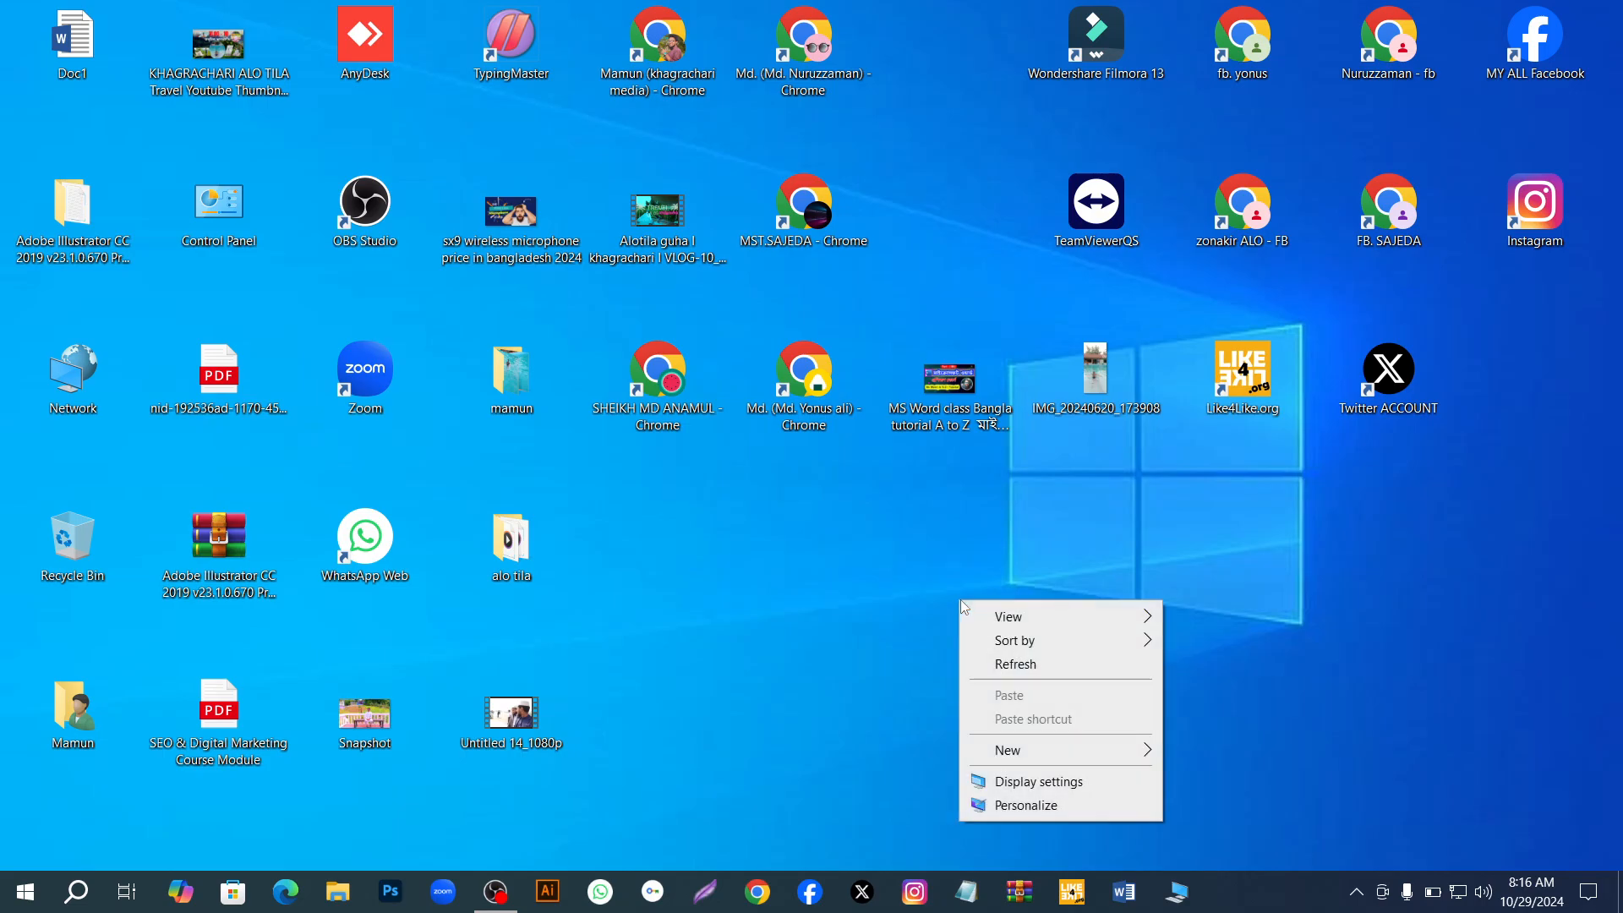
{"action": "left_click", "coordinate": [1072, 667]}
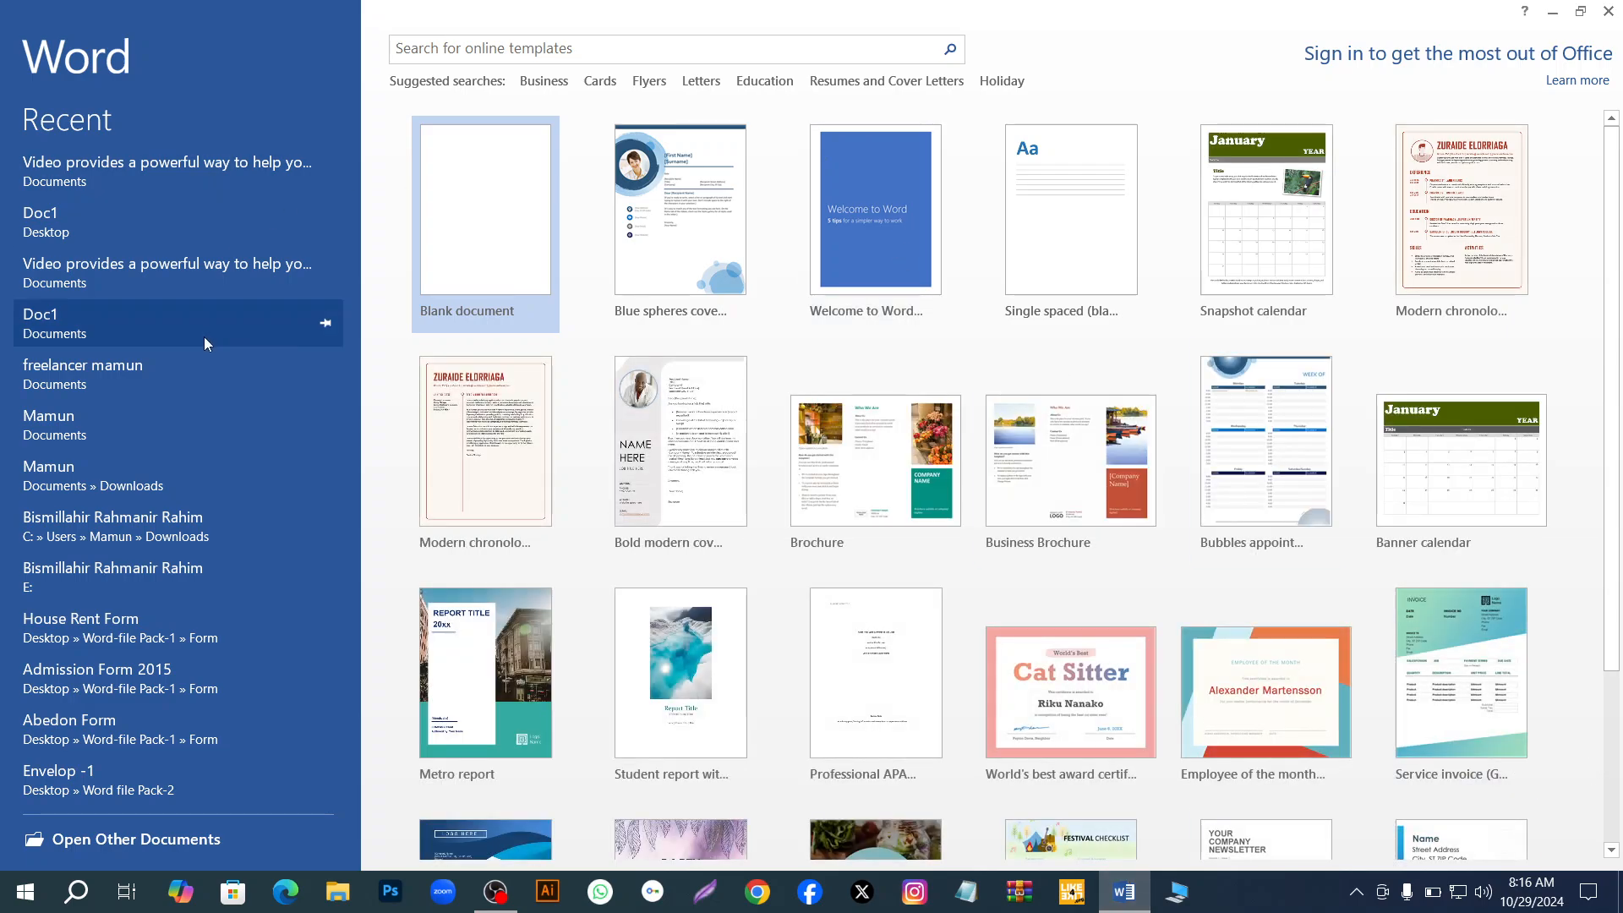
Create a blank document in Word and dismiss the Office activation wizard
{"action": "left_click", "coordinate": [460, 216]}
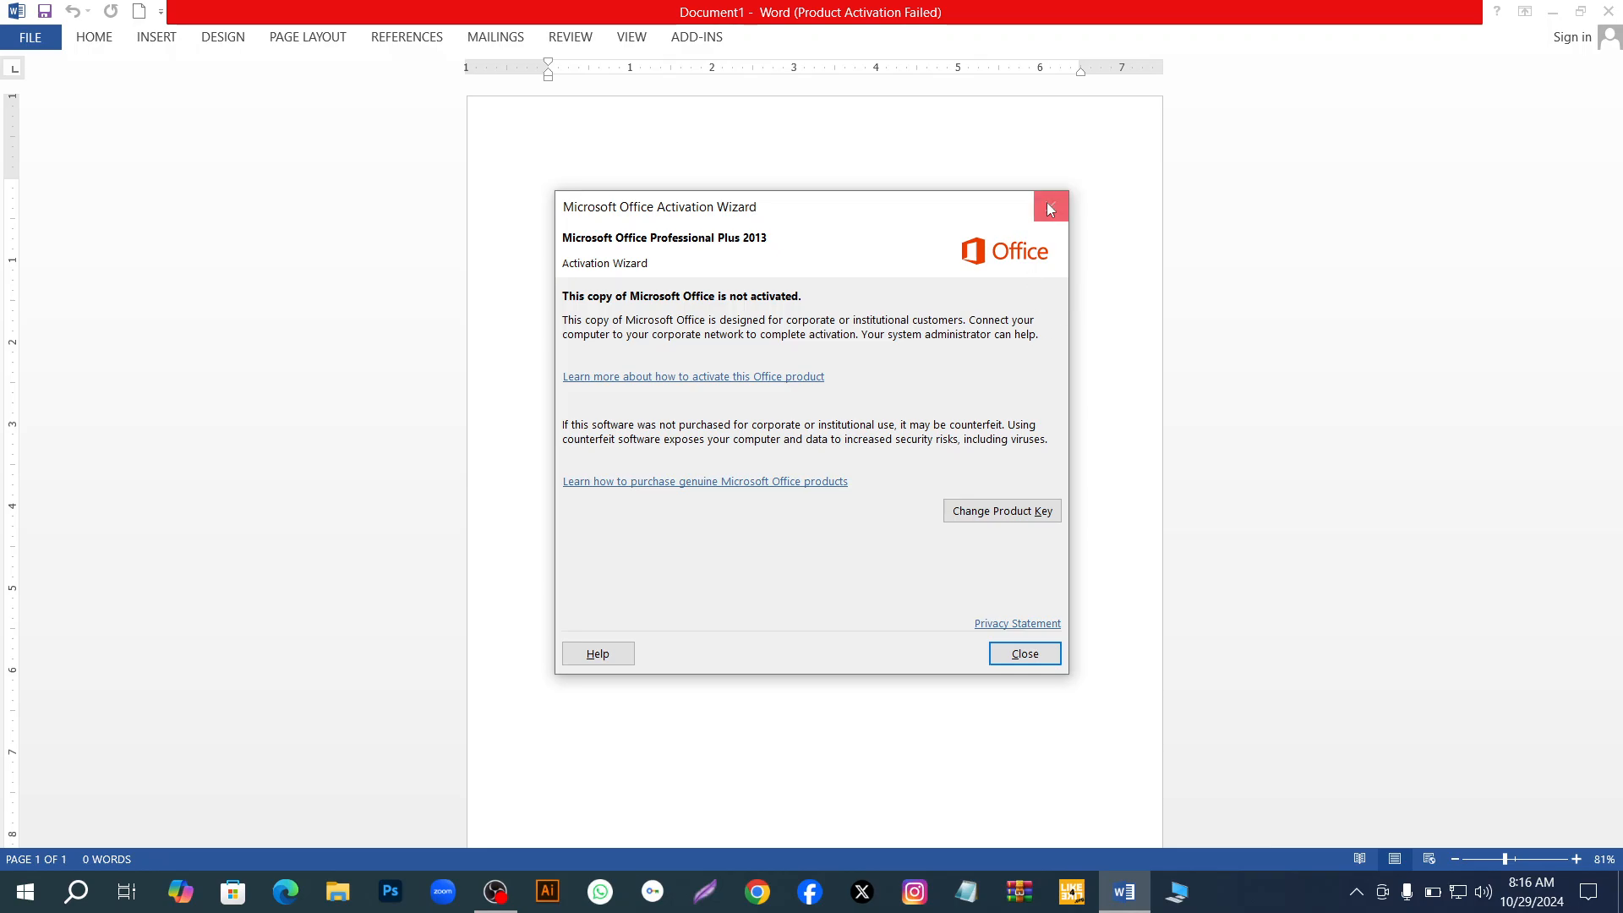
{"action": "left_click", "coordinate": [1049, 209]}
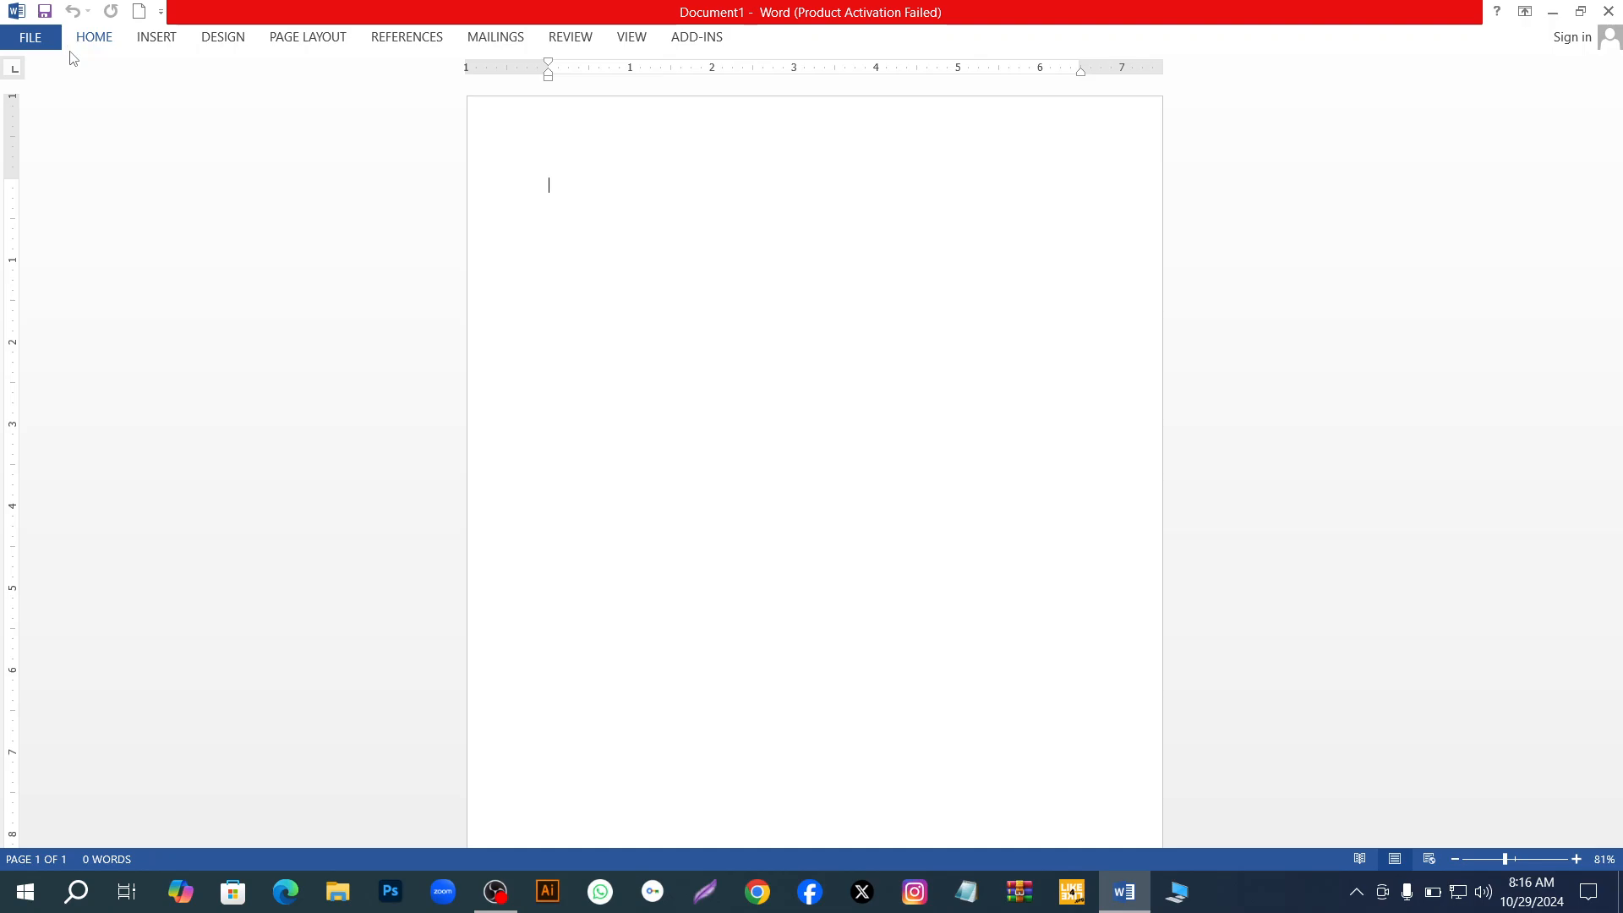
{"action": "left_click", "coordinate": [97, 39]}
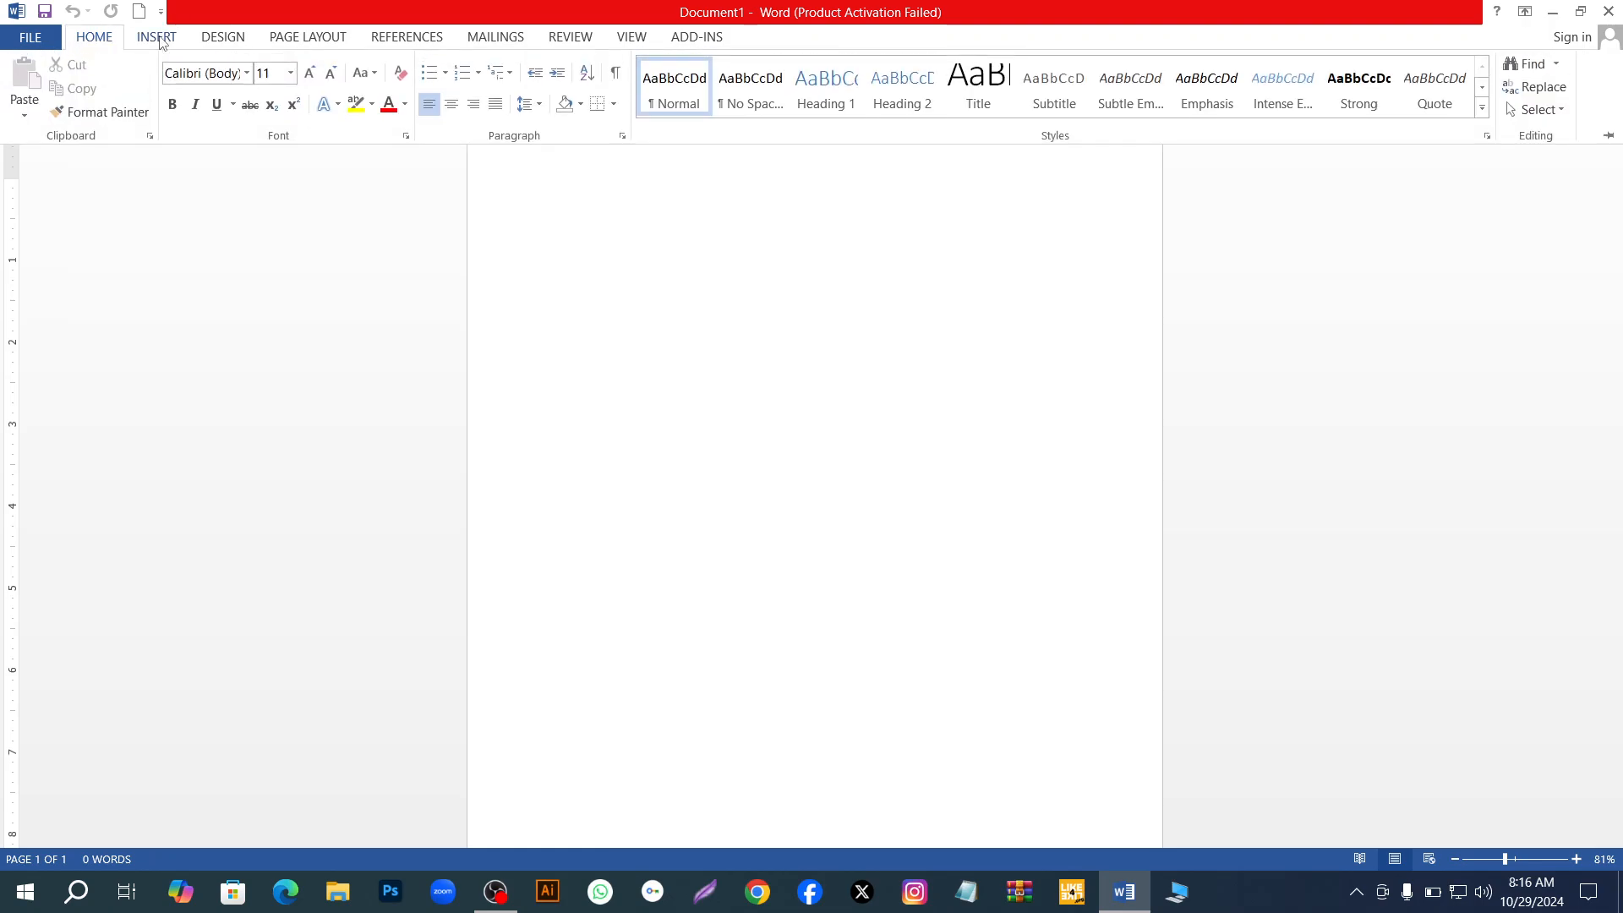
{"action": "left_click", "coordinate": [159, 40]}
{"action": "left_click", "coordinate": [245, 39]}
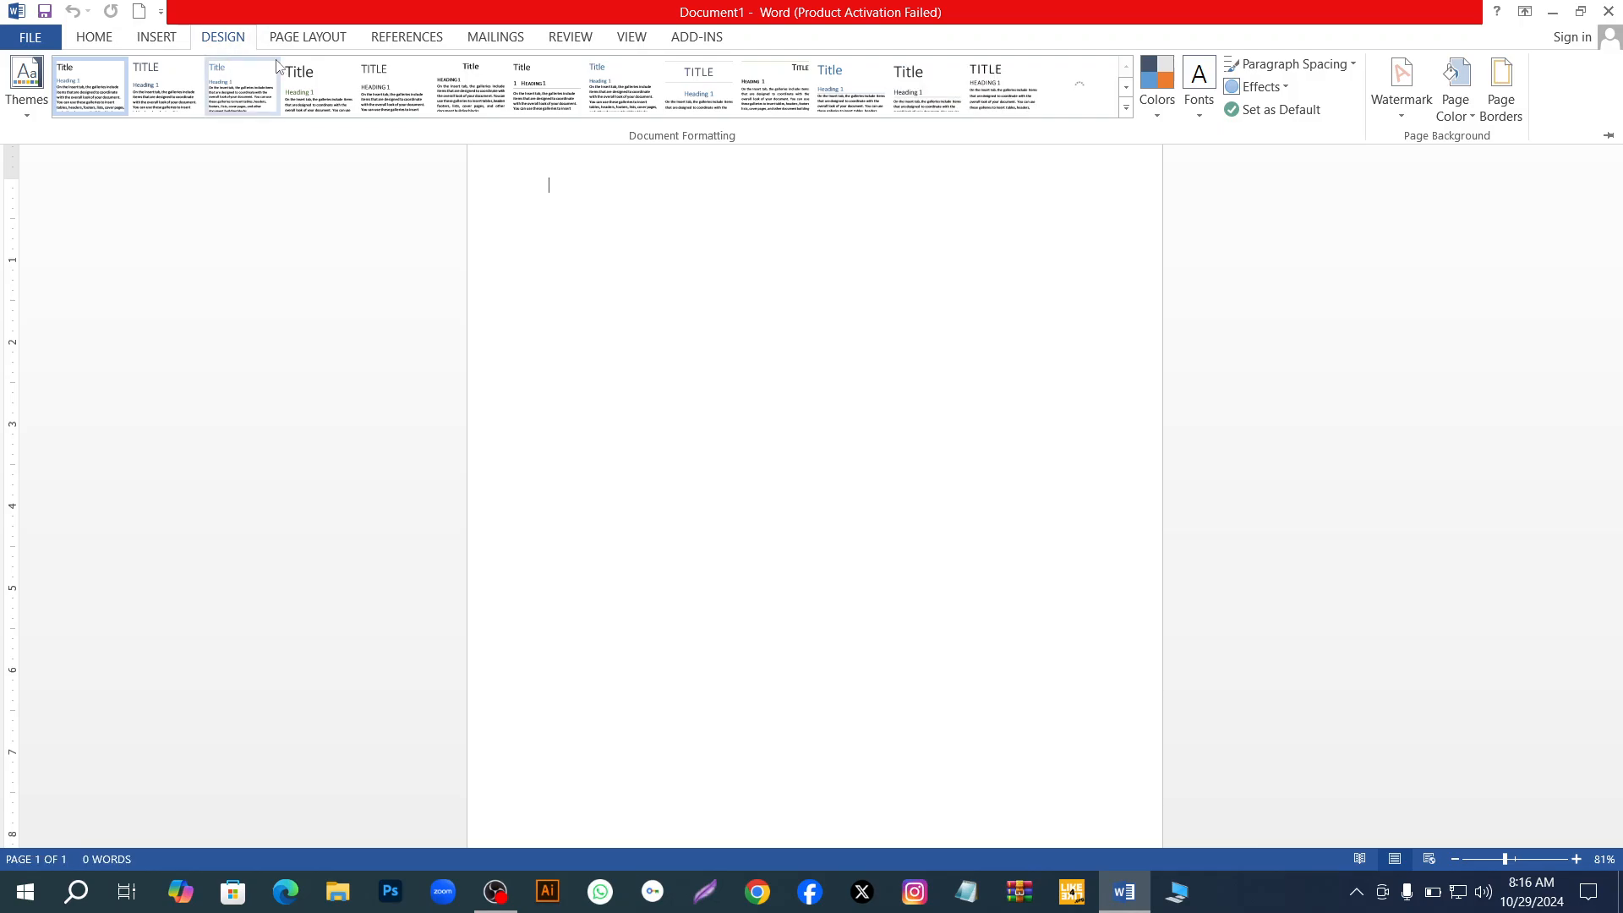
{"action": "left_click", "coordinate": [296, 37]}
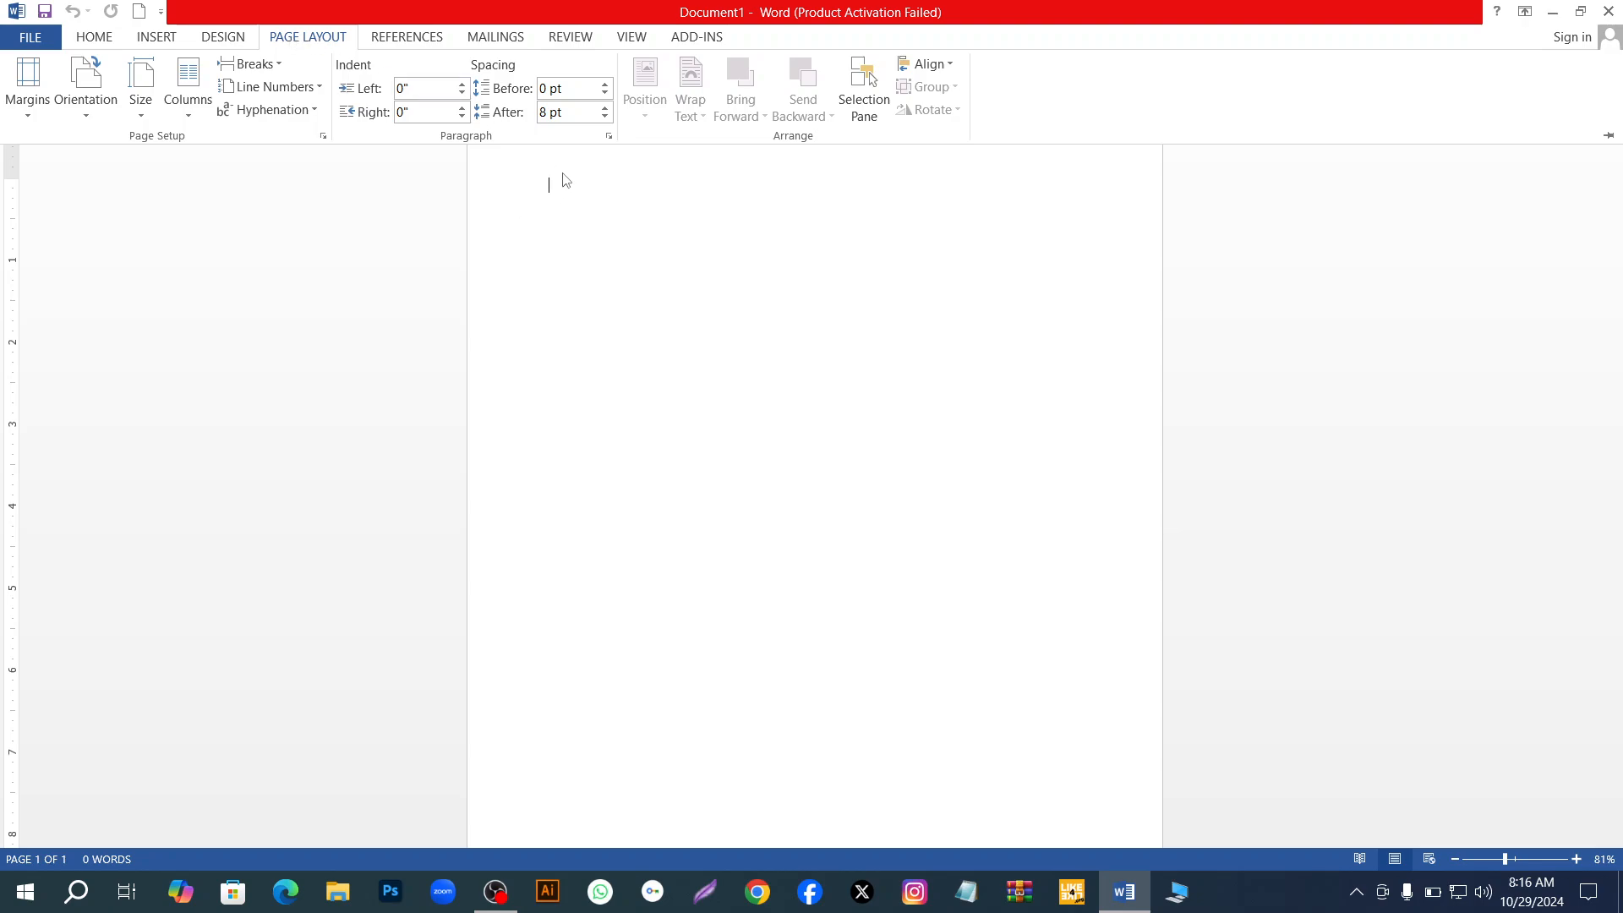
{"action": "key", "text": "ctrl+F1"}
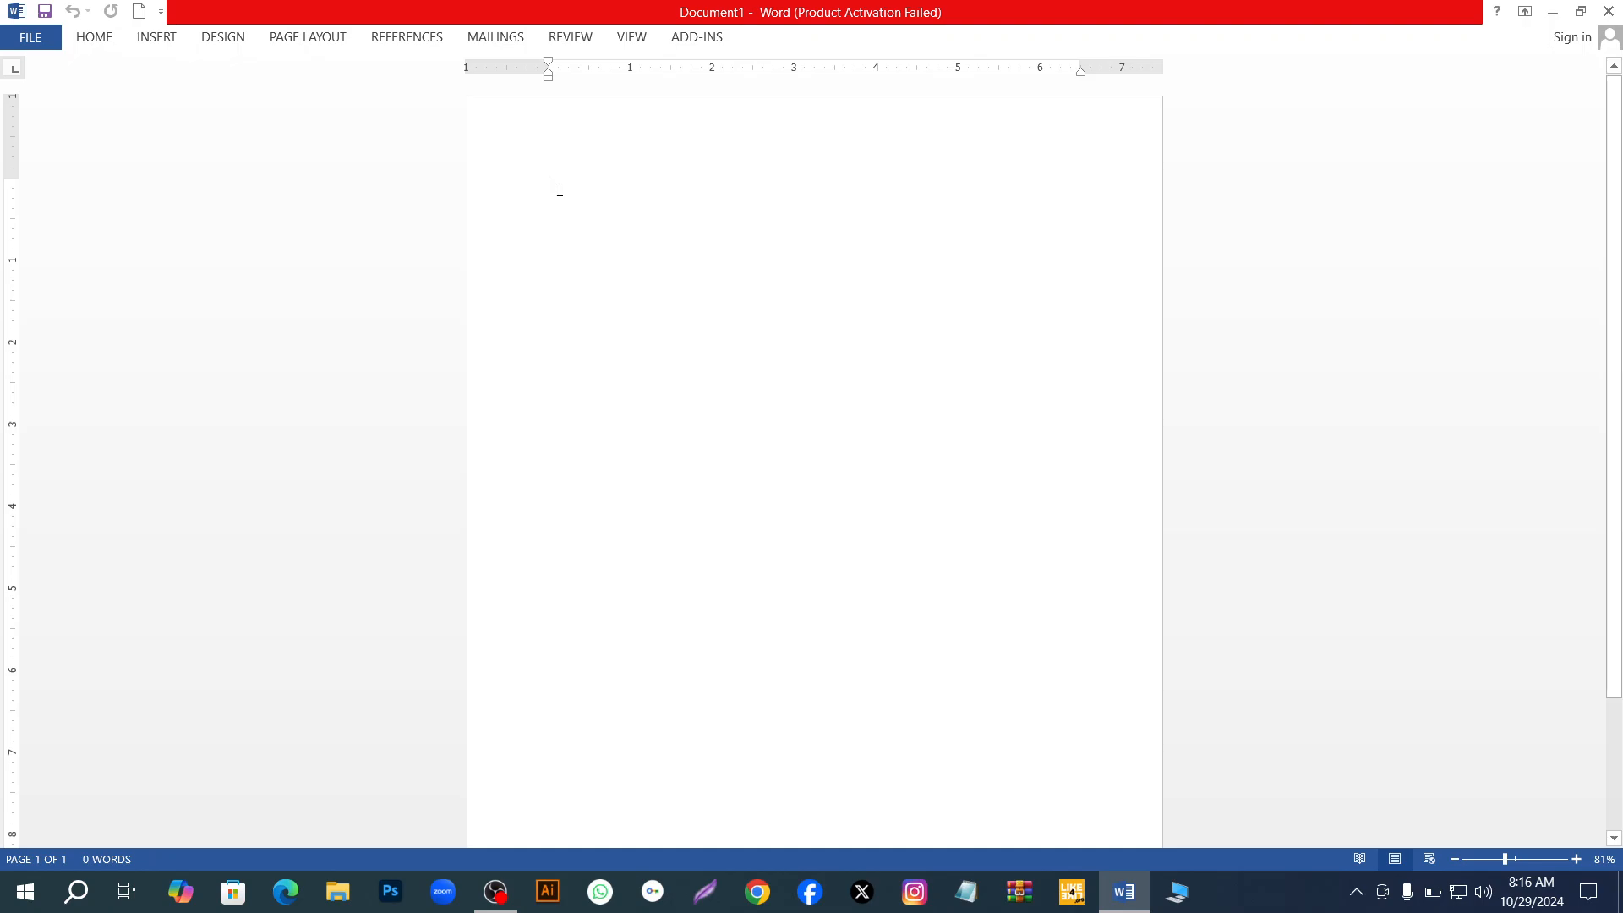
Fill the blank page with five paragraphs of Word's built-in sample text, beginning "Video provides a powerful way"
{"action": "type", "text": "="}
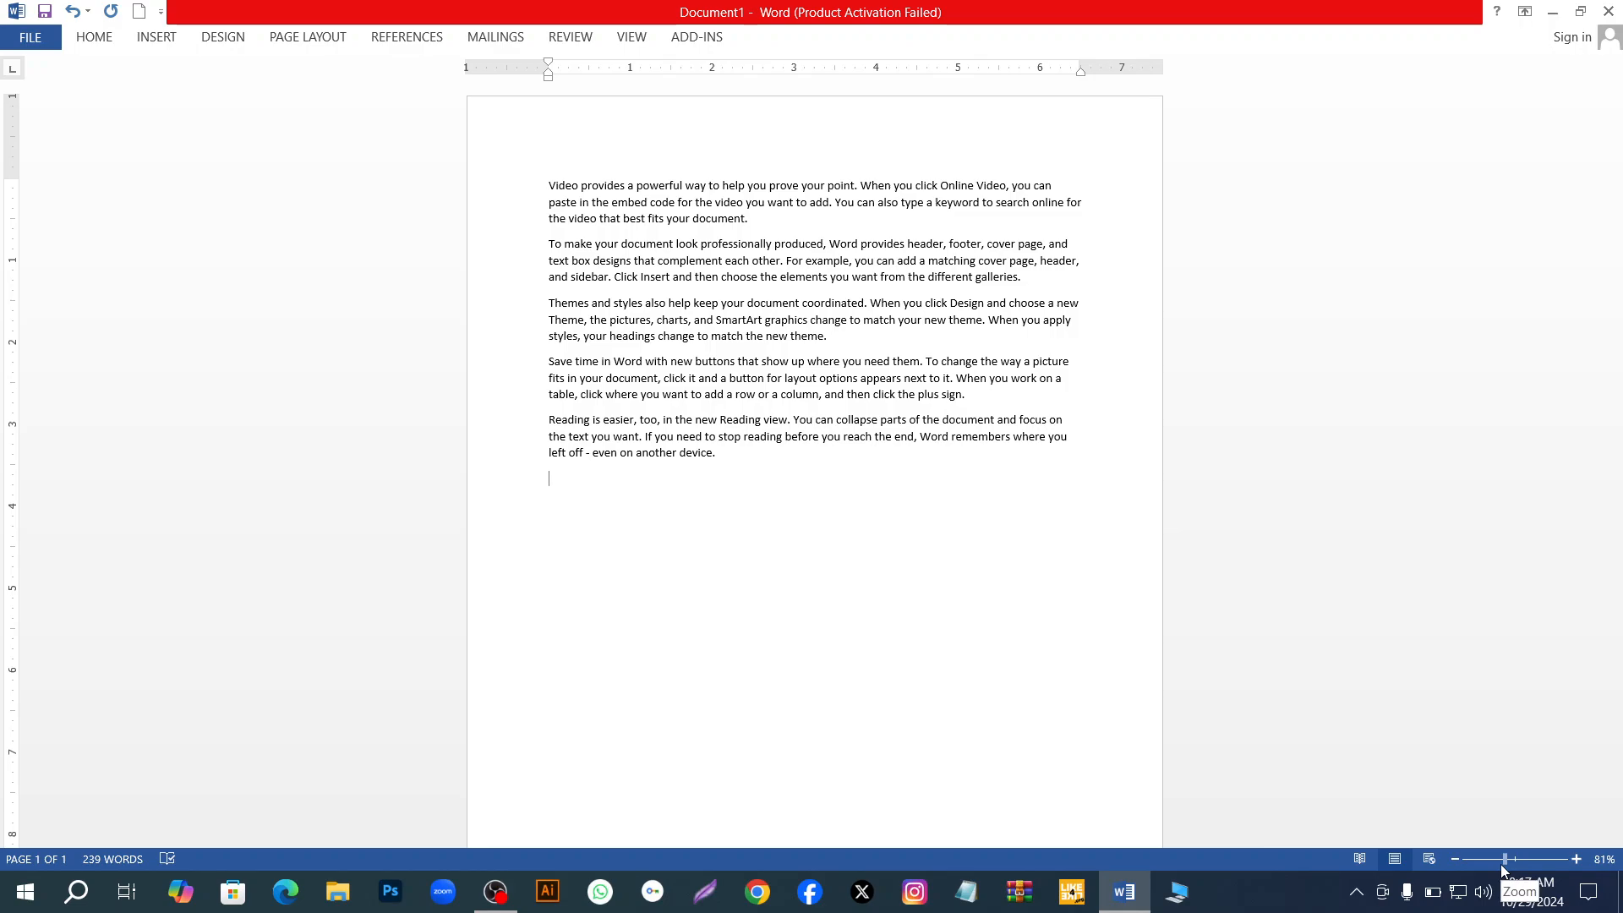
{"action": "left_click_drag", "start_coordinate": [1502, 866], "coordinate": [1504, 866]}
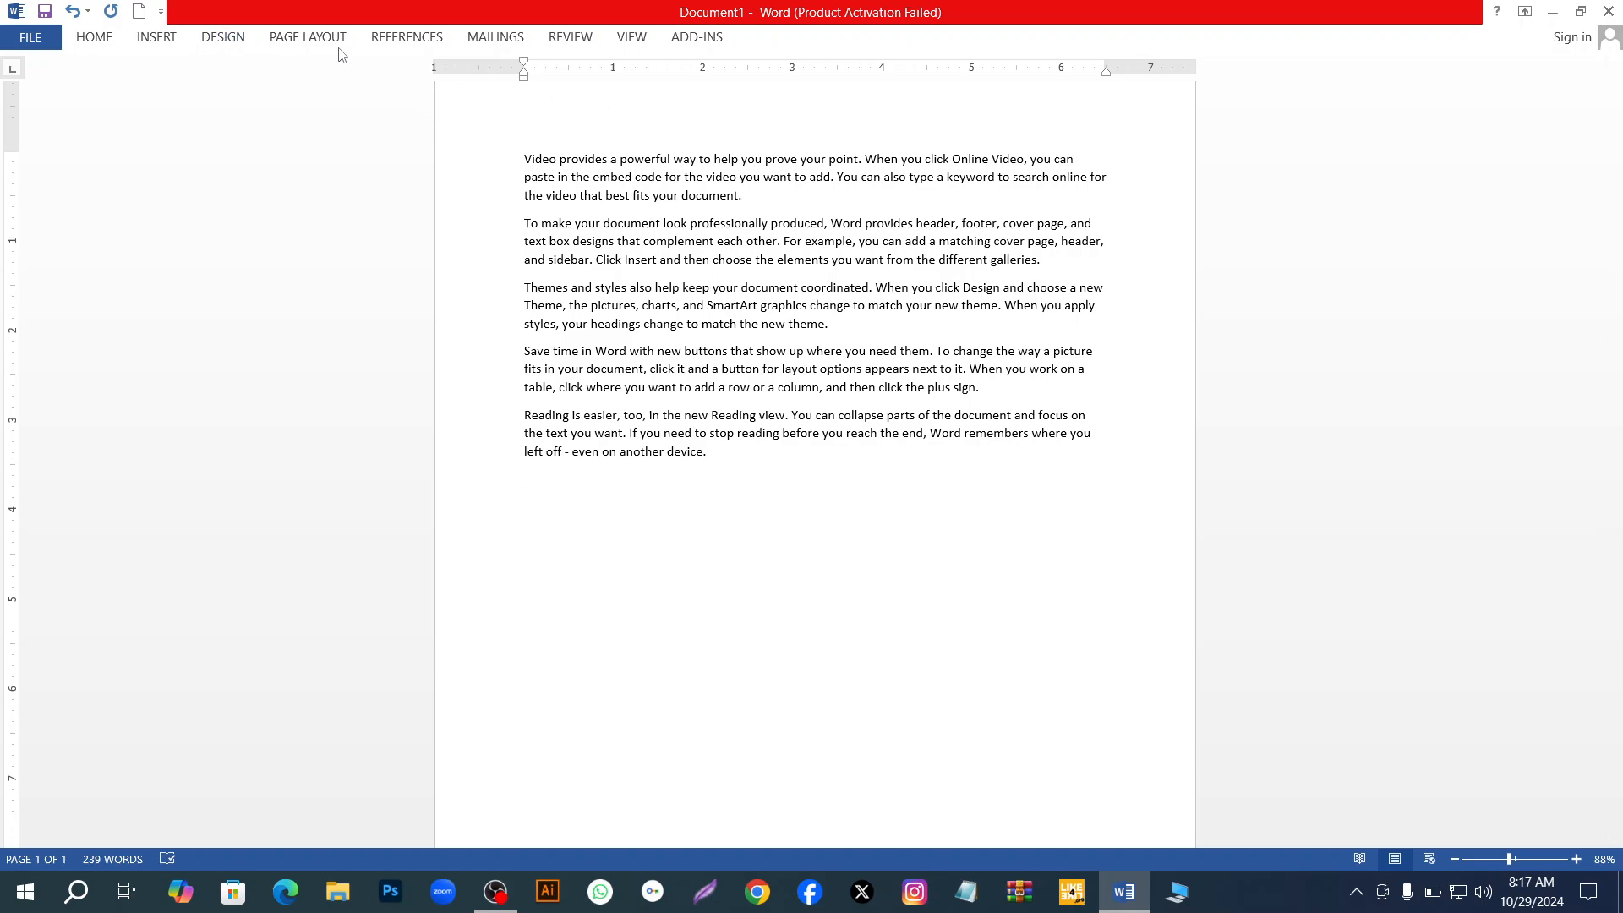
{"action": "left_click", "coordinate": [310, 38]}
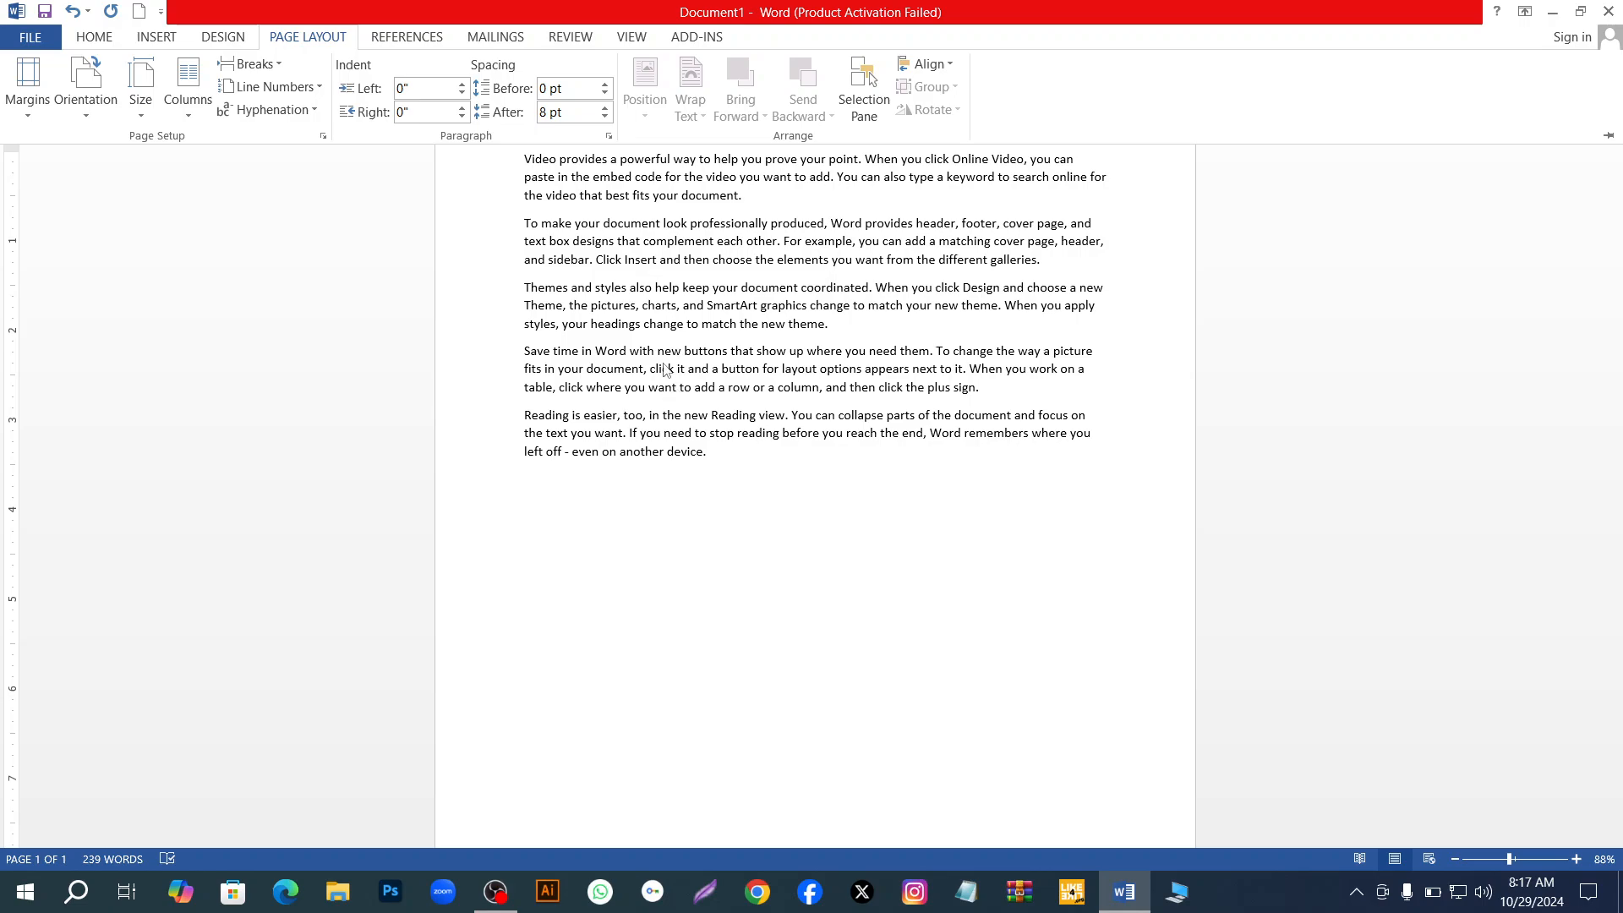
{"action": "scroll", "coordinate": [724, 330], "scroll_direction": "up", "scroll_amount": 1}
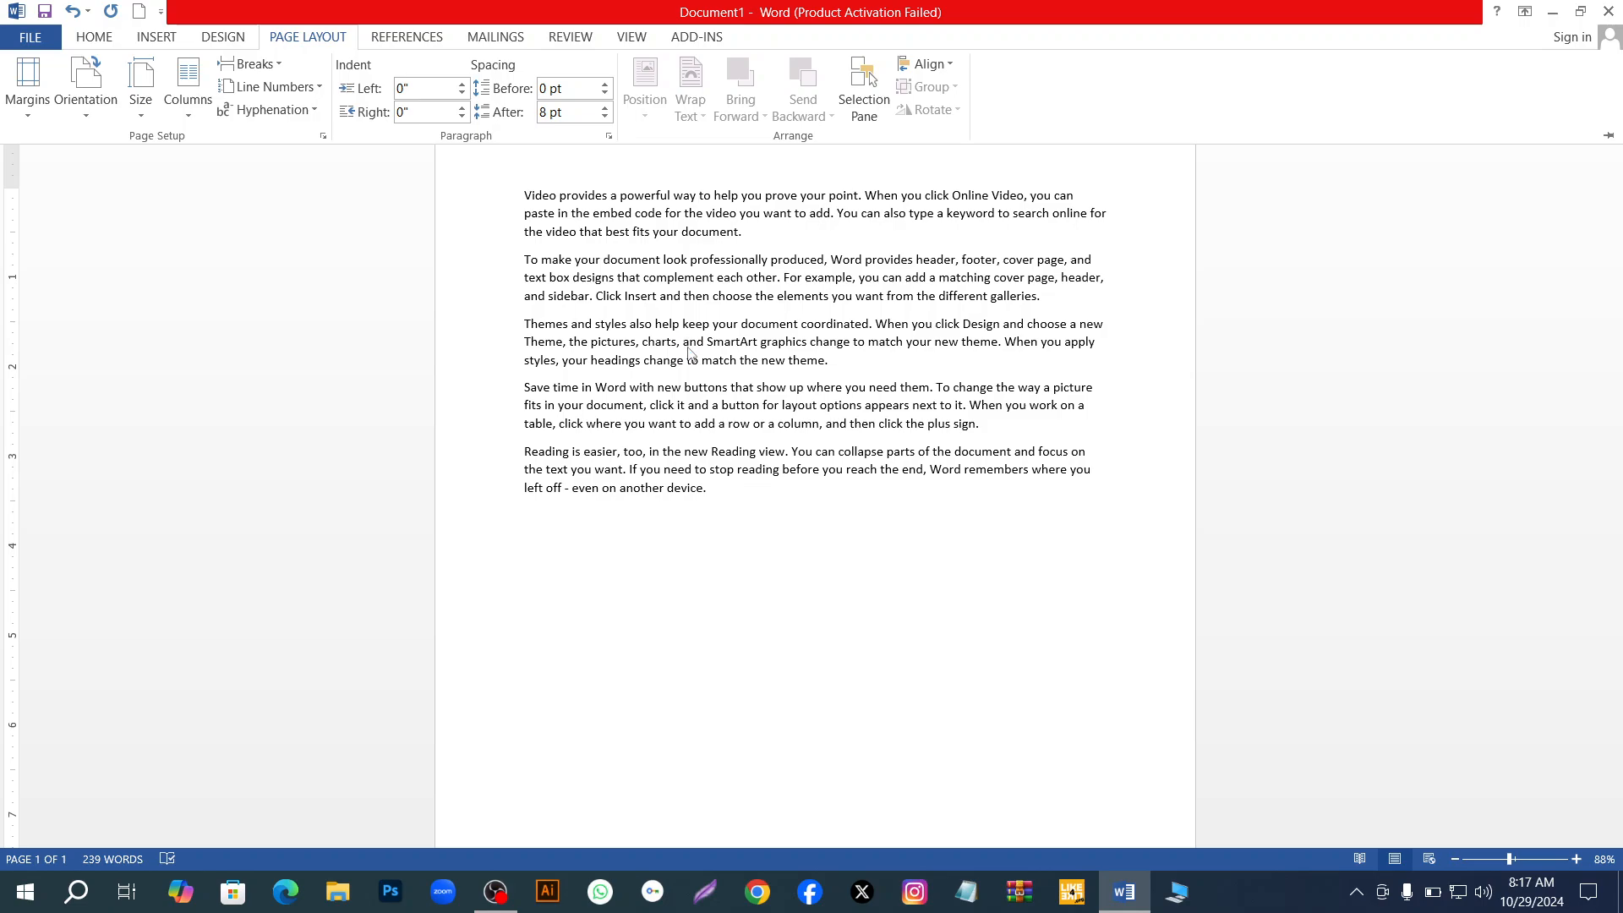
Open the document's print settings and review the available printers, keeping Microsoft Print to PDF
{"action": "key", "text": "ctrl+p"}
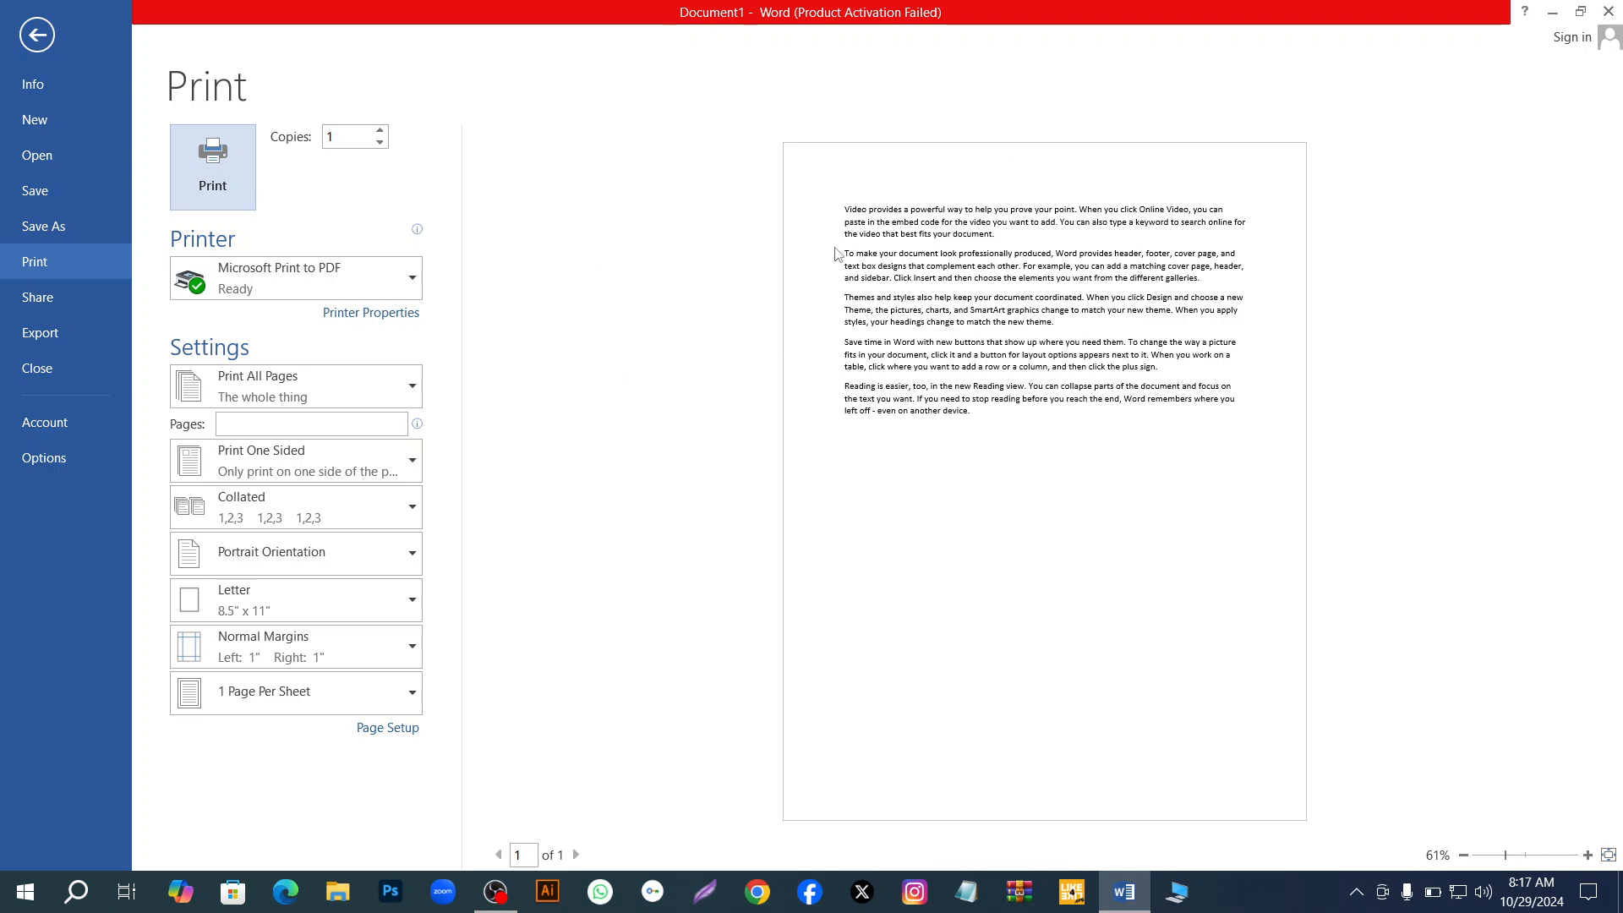
{"action": "left_click", "coordinate": [412, 278]}
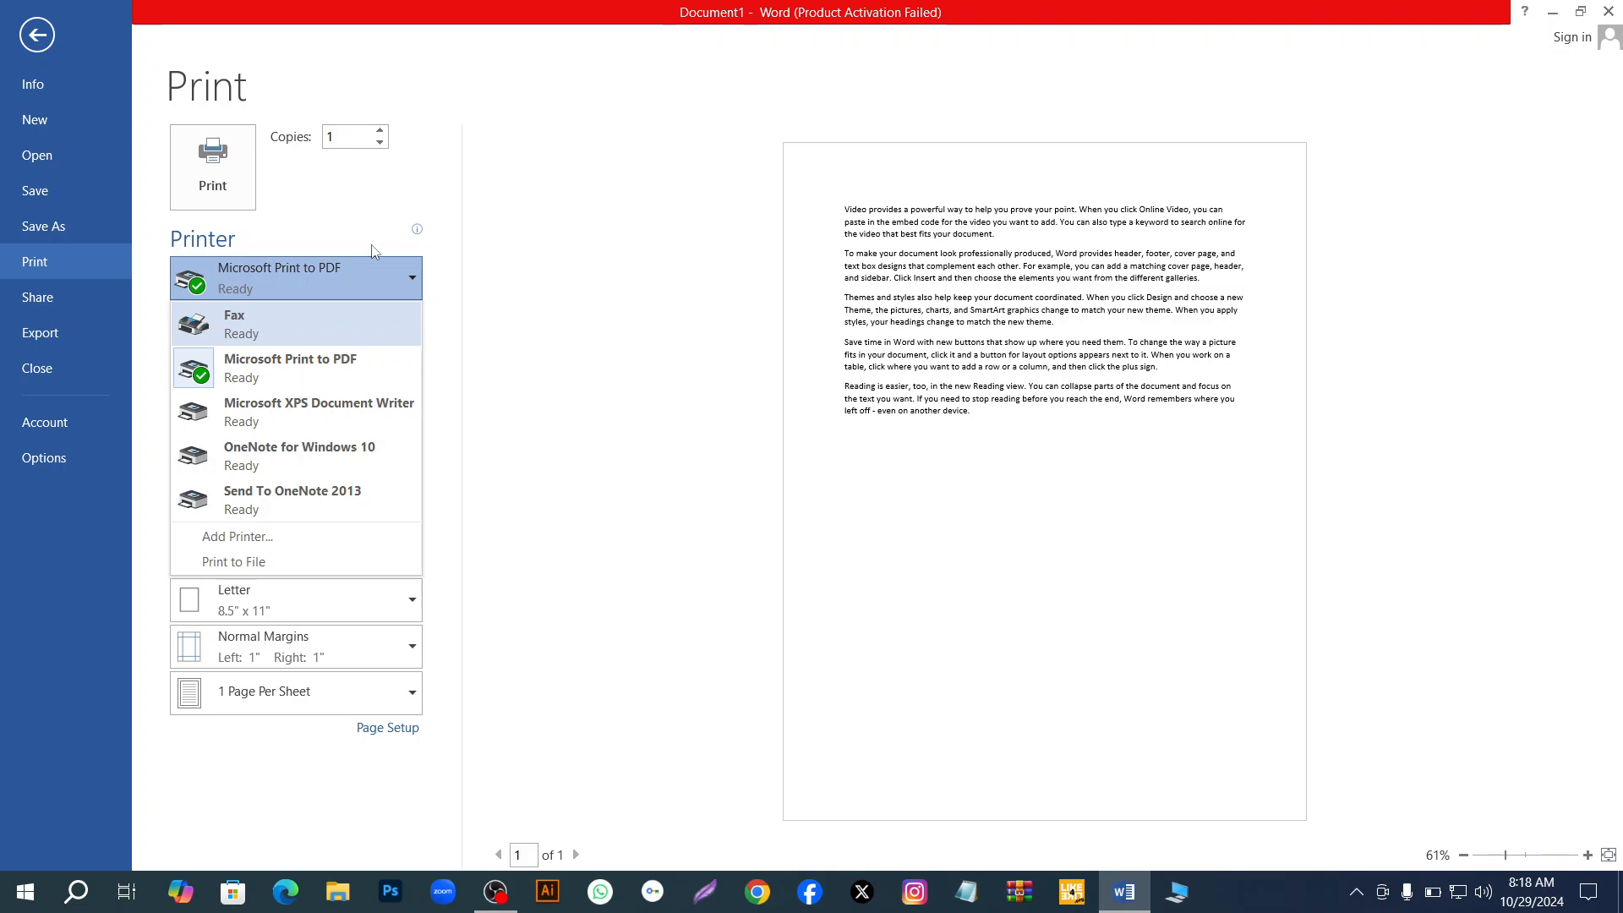
{"action": "left_click", "coordinate": [419, 283]}
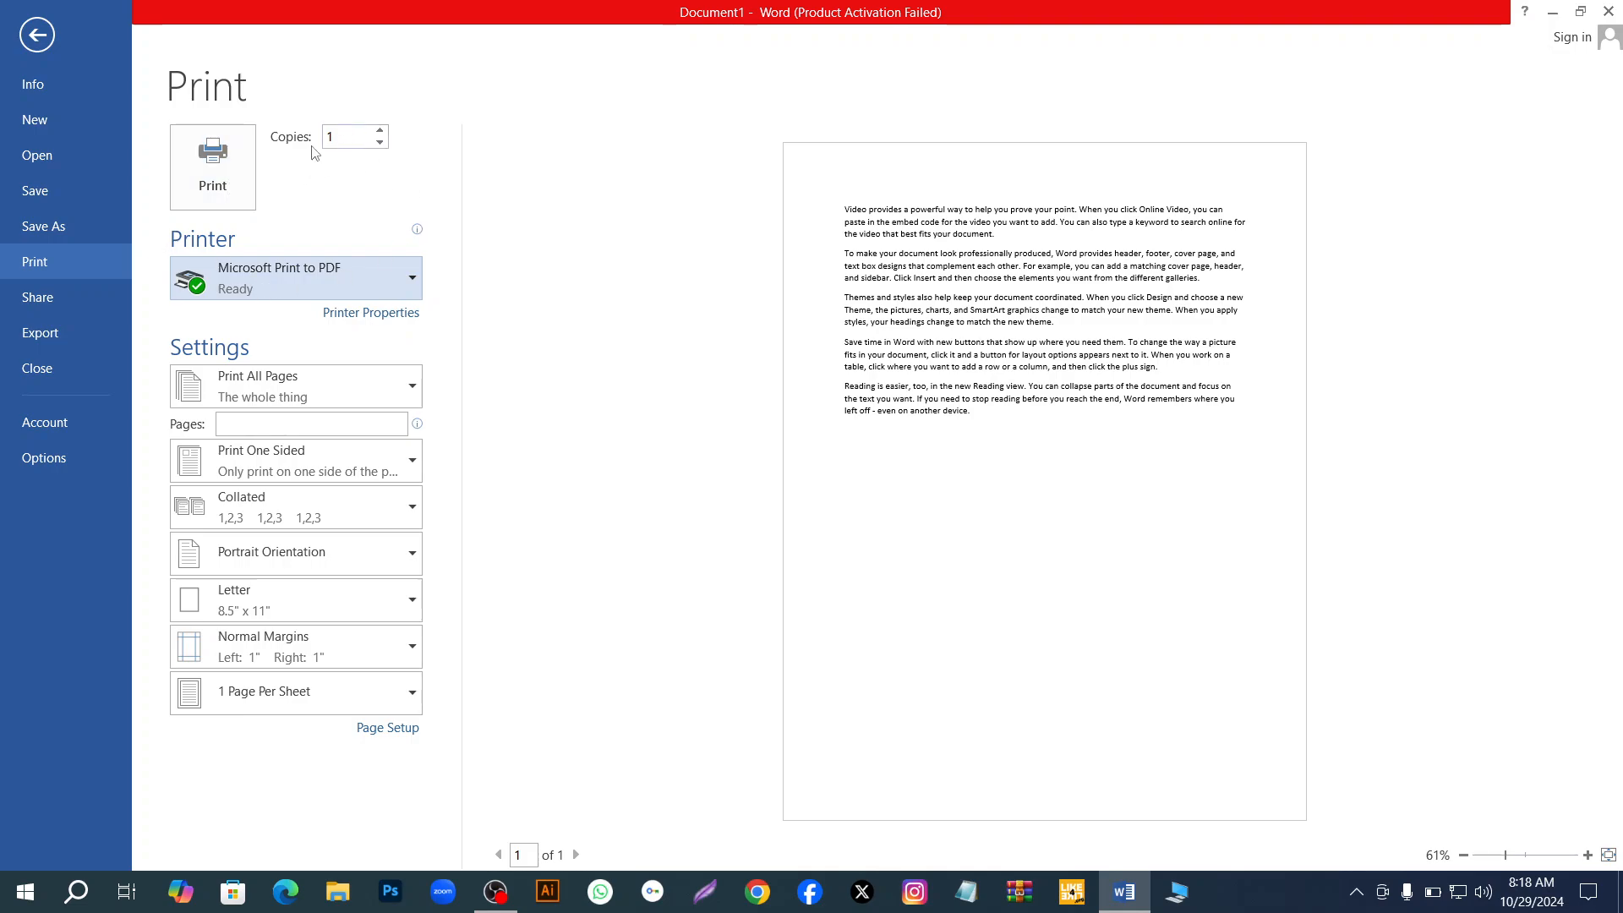
Set the number of copies to print to 100
{"action": "double_click", "coordinate": [346, 140]}
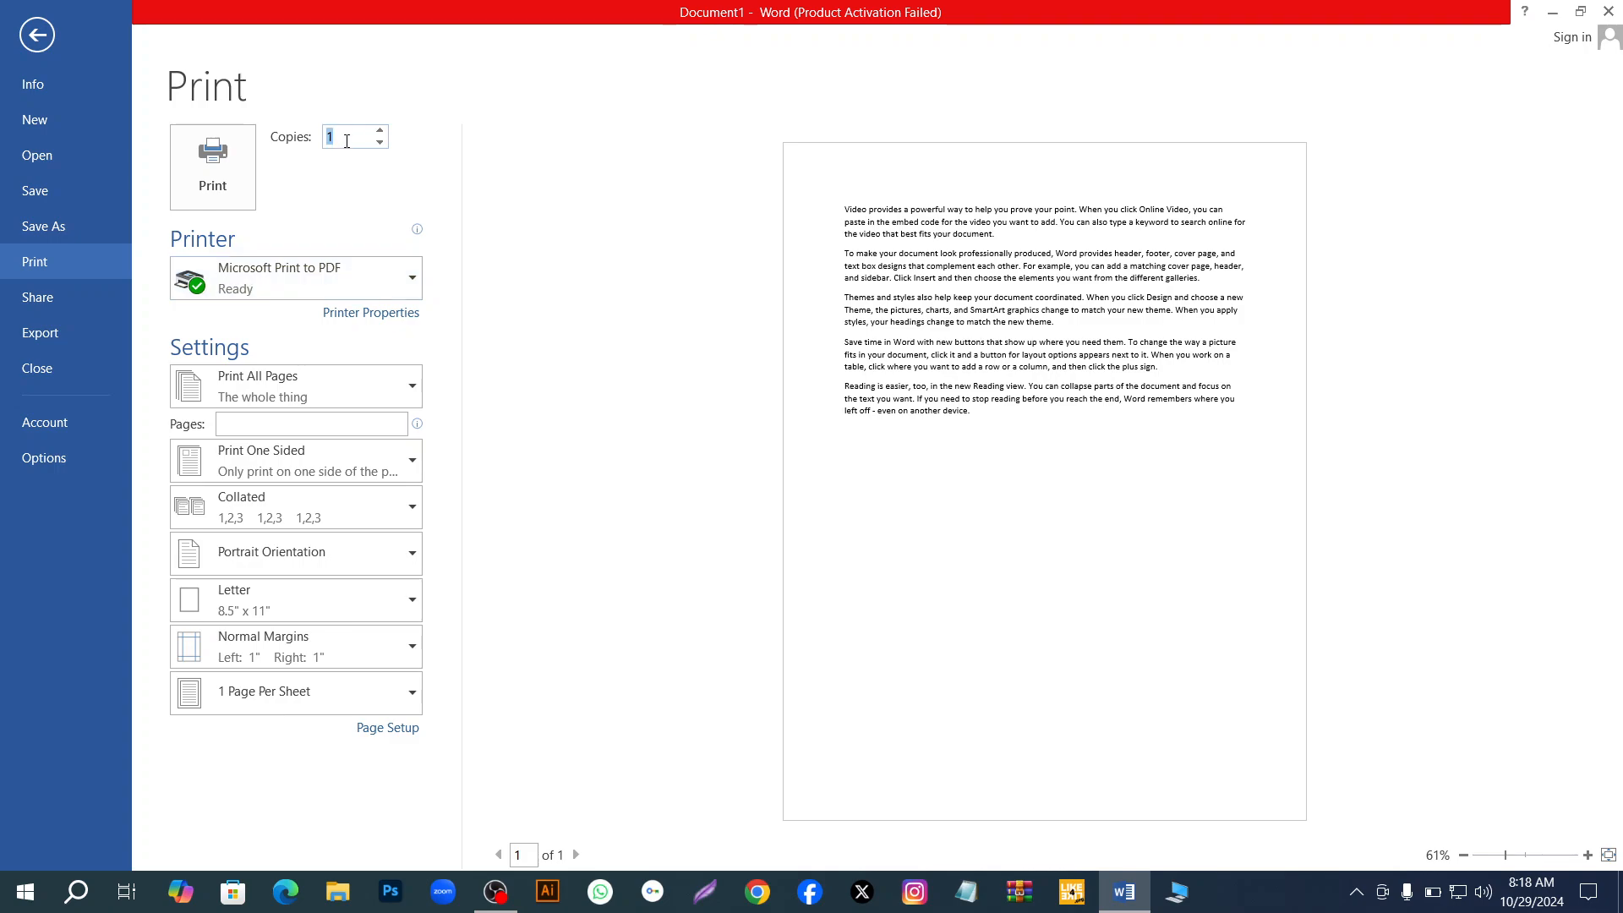
{"action": "left_click", "coordinate": [383, 135]}
{"action": "left_click", "coordinate": [383, 134]}
{"action": "left_click", "coordinate": [383, 135]}
{"action": "left_click", "coordinate": [383, 135]}
{"action": "left_click", "coordinate": [383, 135]}
{"action": "left_click", "coordinate": [382, 134]}
{"action": "left_click", "coordinate": [380, 142]}
{"action": "left_click", "coordinate": [338, 137]}
{"action": "key", "text": "BackSpace"}
{"action": "type", "text": "100"}
Review the print options for page range, one- or two-sided printing, and collation
{"action": "left_click", "coordinate": [412, 390]}
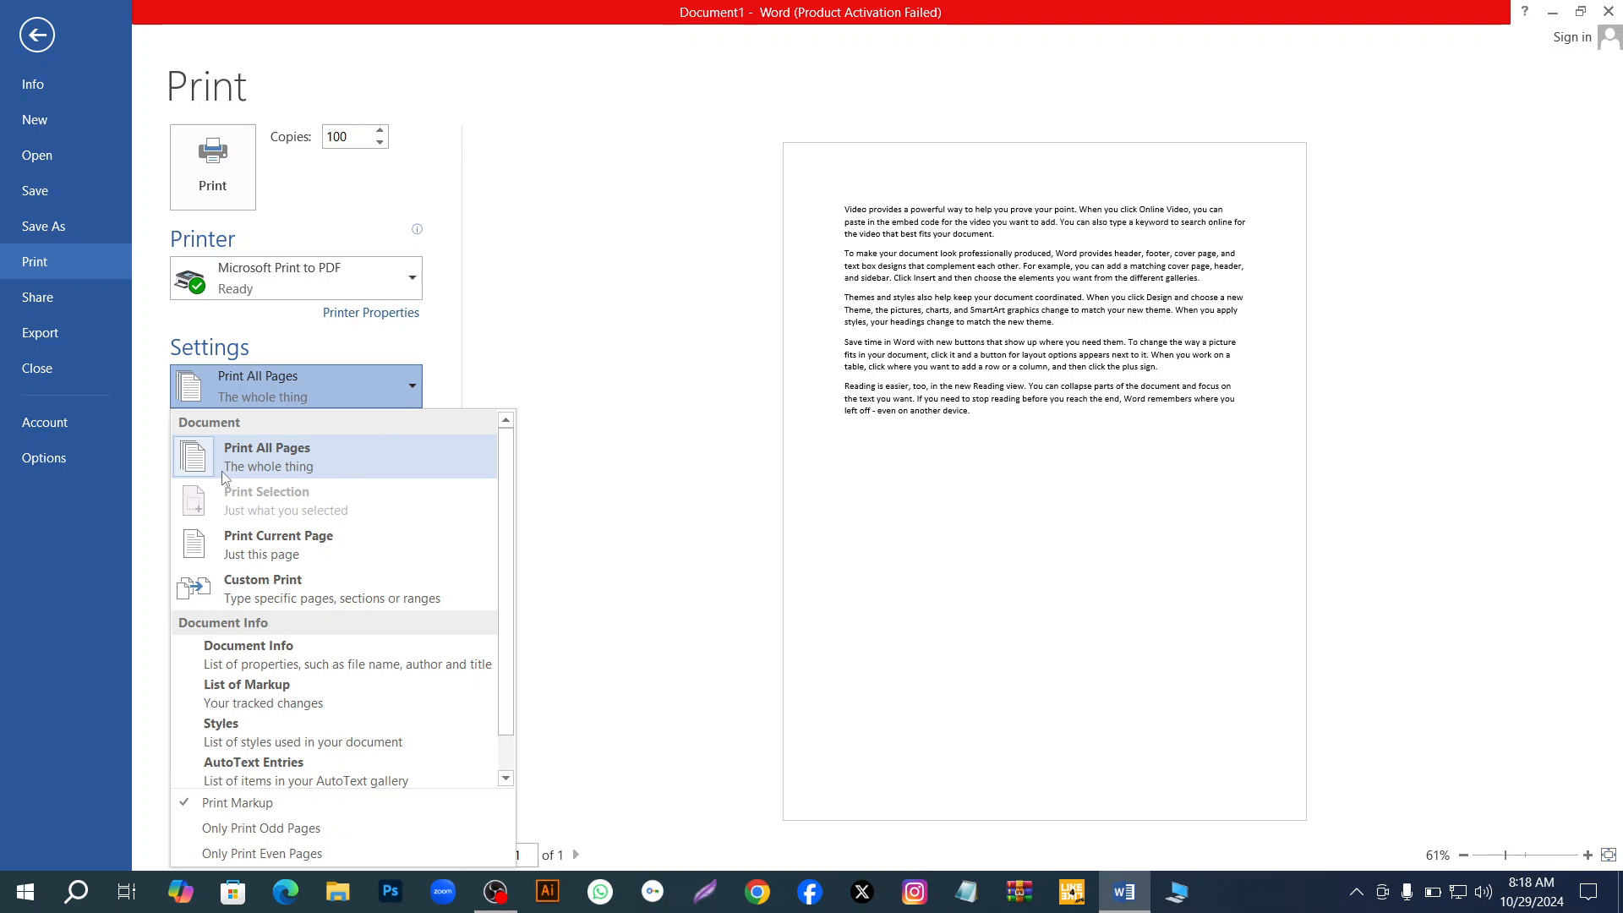
{"action": "scroll", "coordinate": [312, 475], "scroll_direction": "down", "scroll_amount": 1}
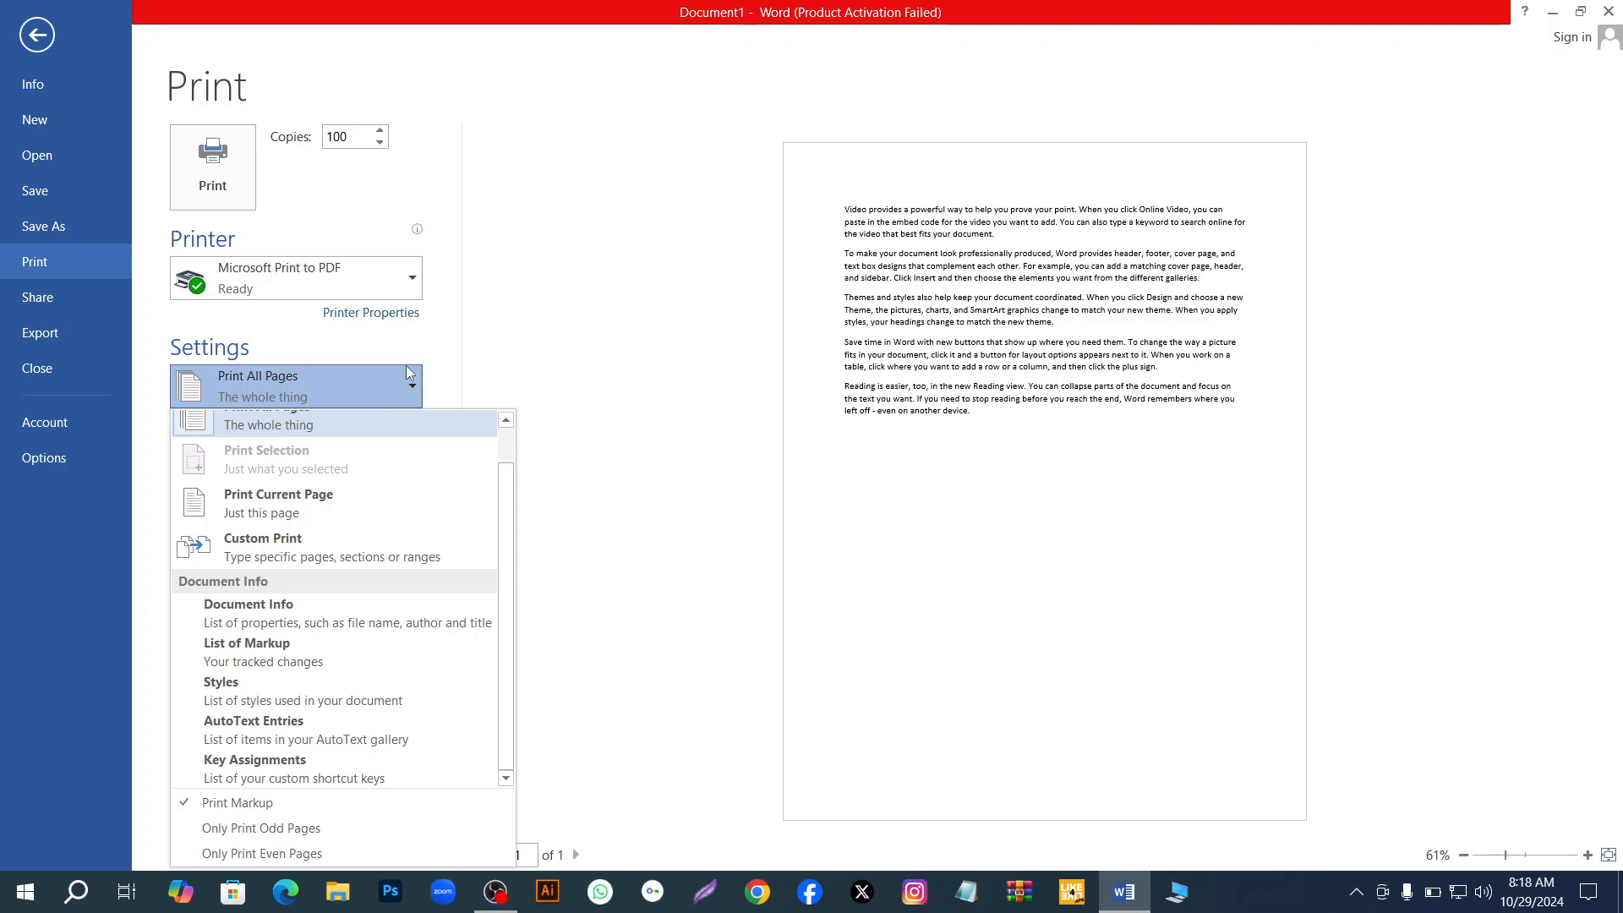
{"action": "left_click", "coordinate": [377, 381]}
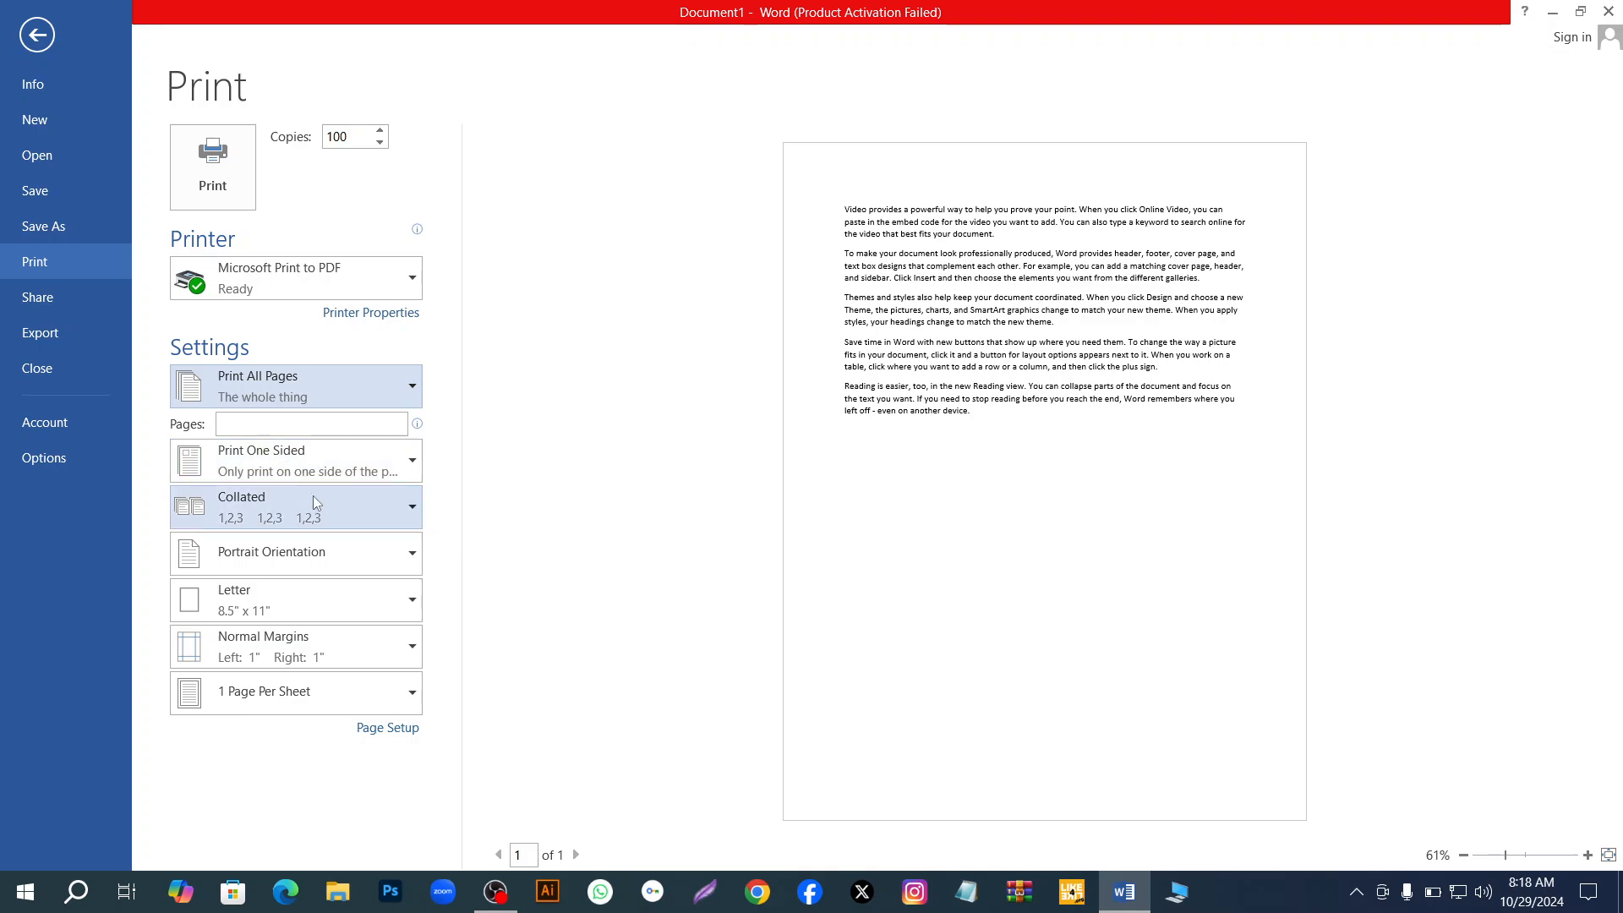
{"action": "left_click", "coordinate": [410, 462]}
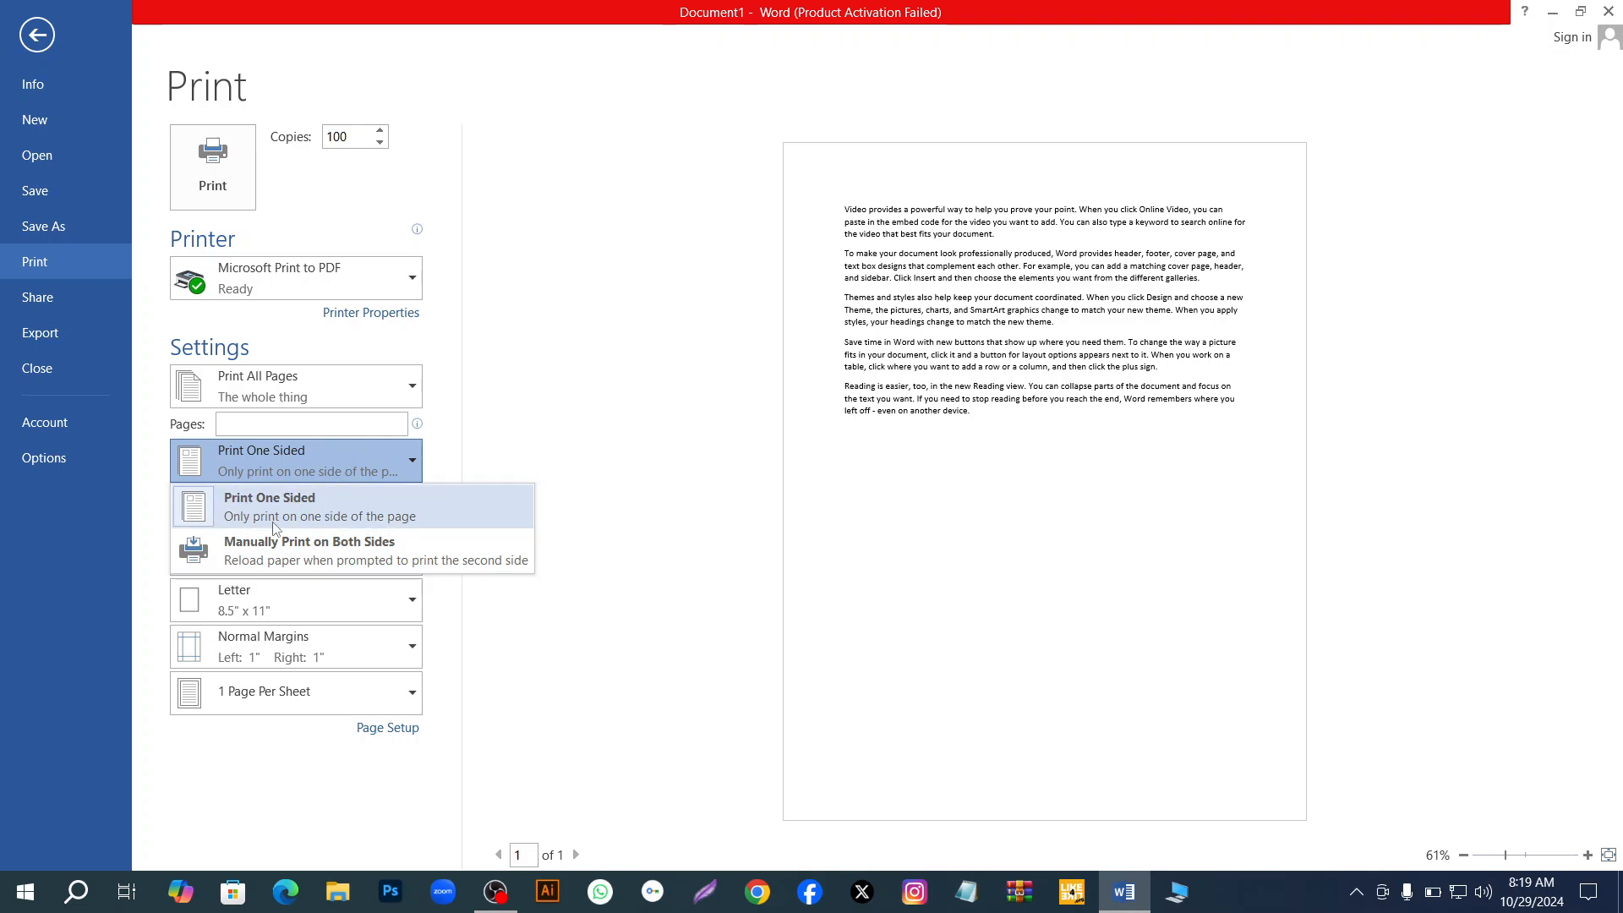
{"action": "left_click", "coordinate": [312, 454]}
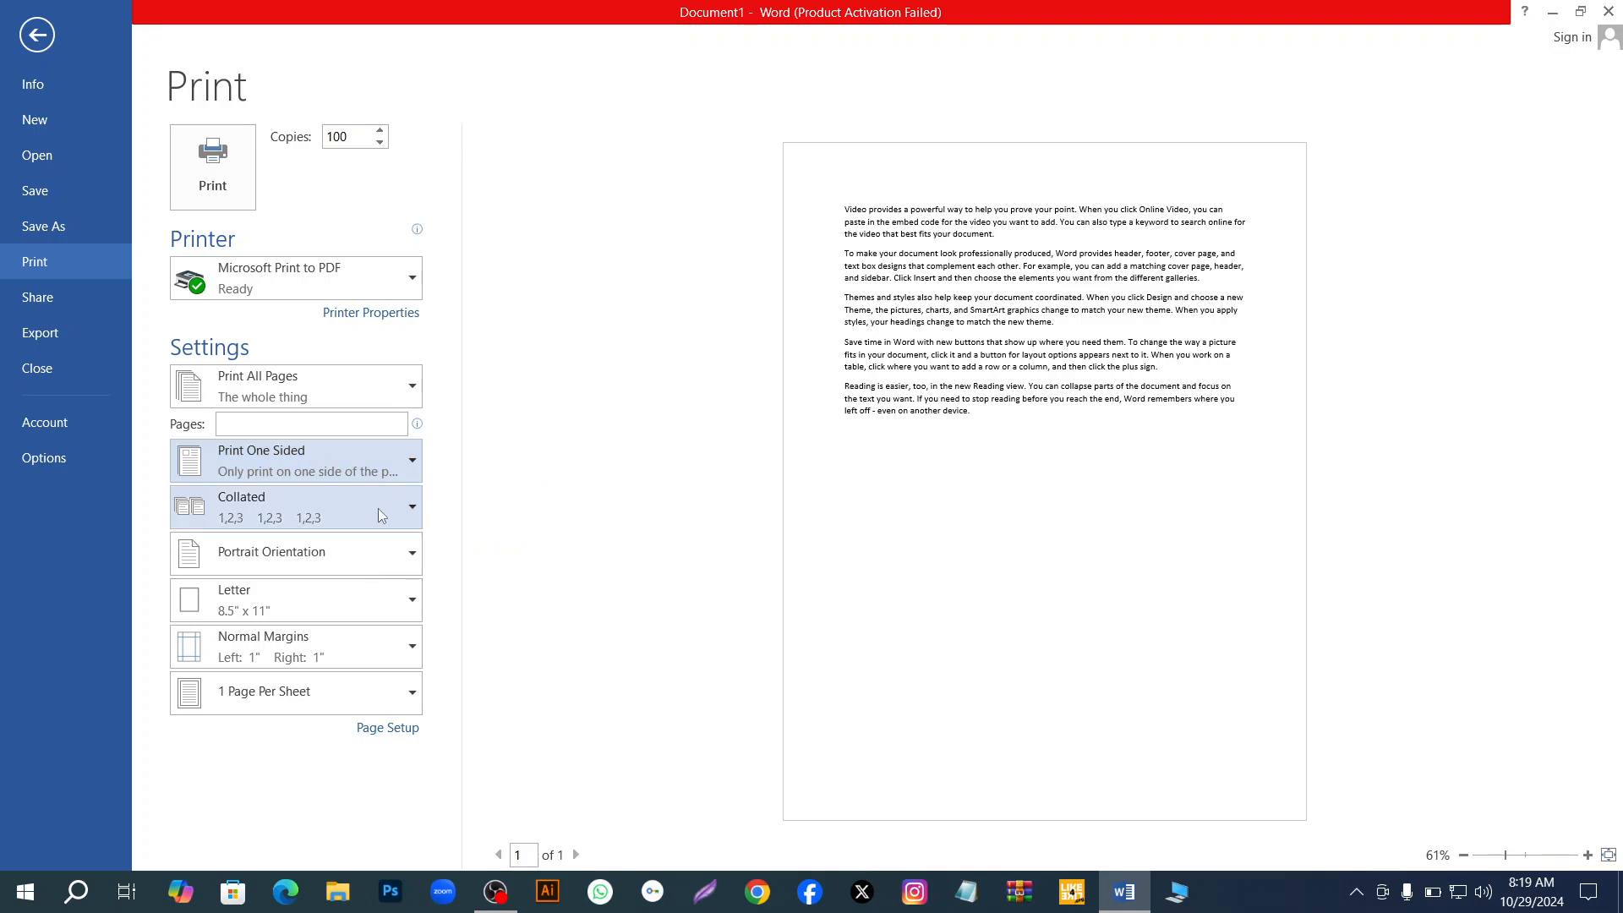
{"action": "left_click", "coordinate": [410, 511]}
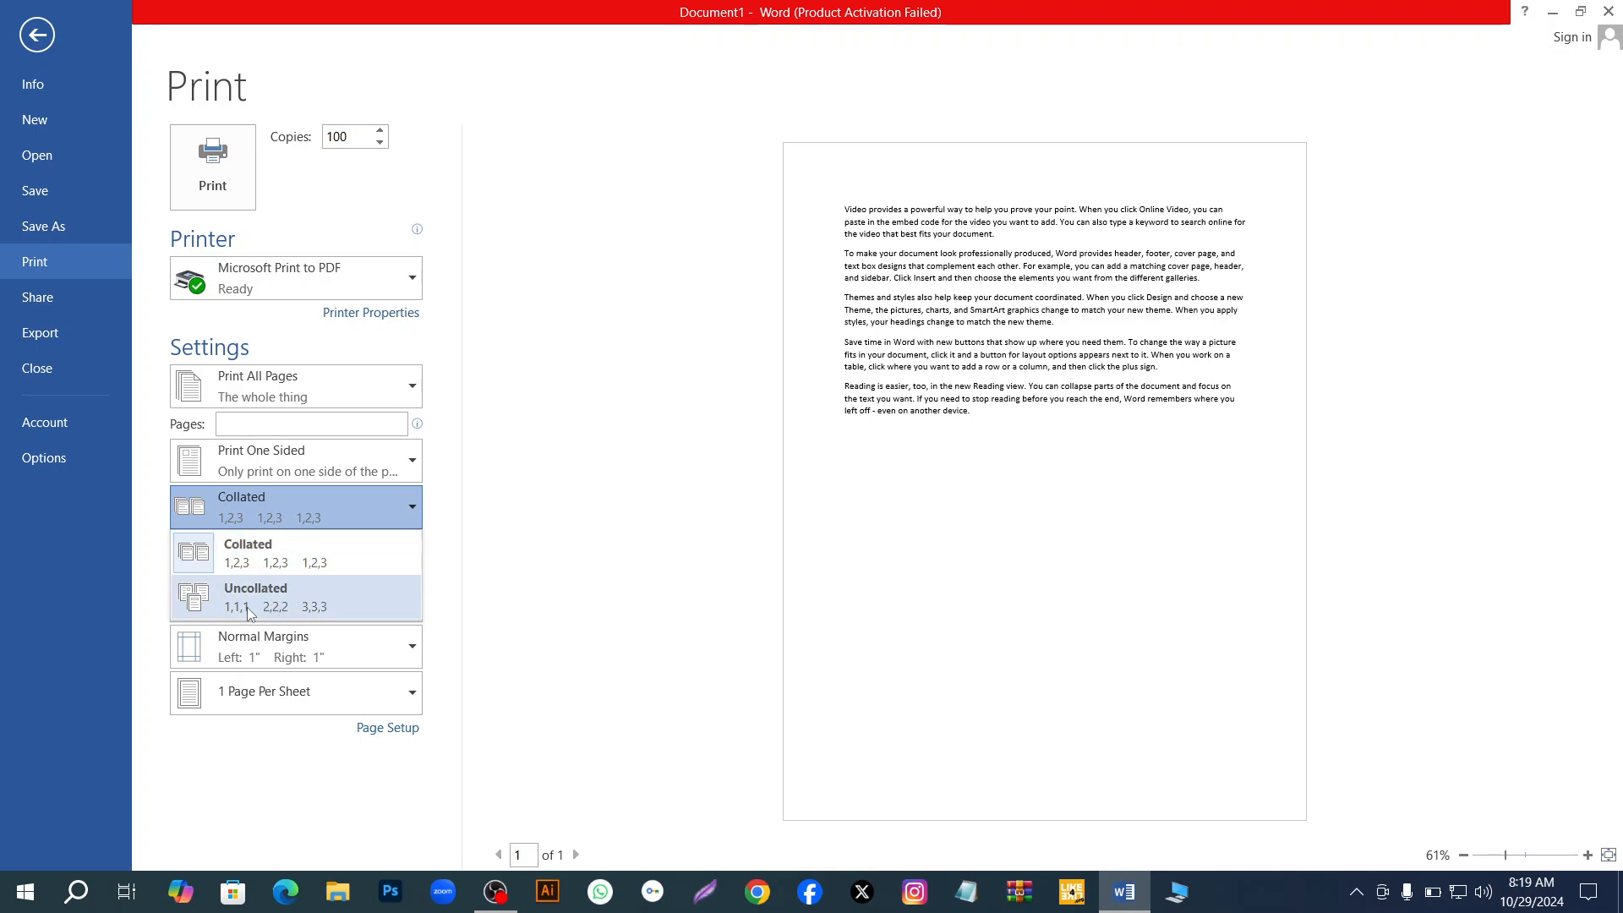
{"action": "left_click", "coordinate": [413, 516]}
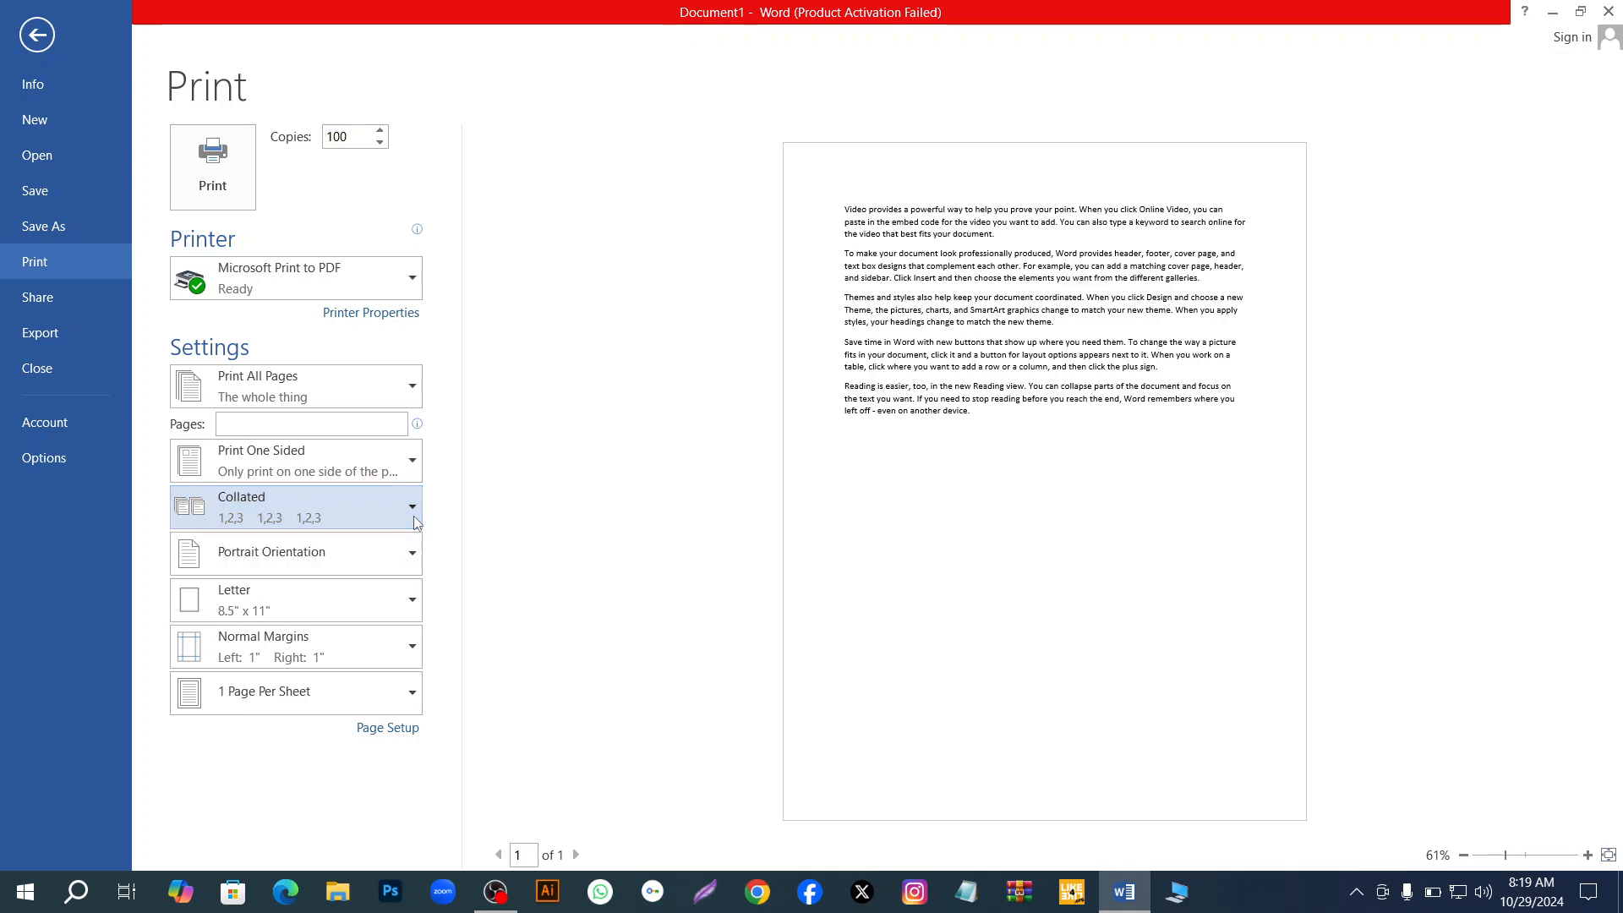
Preview the document in landscape orientation and return it to portrait
{"action": "left_click", "coordinate": [406, 561]}
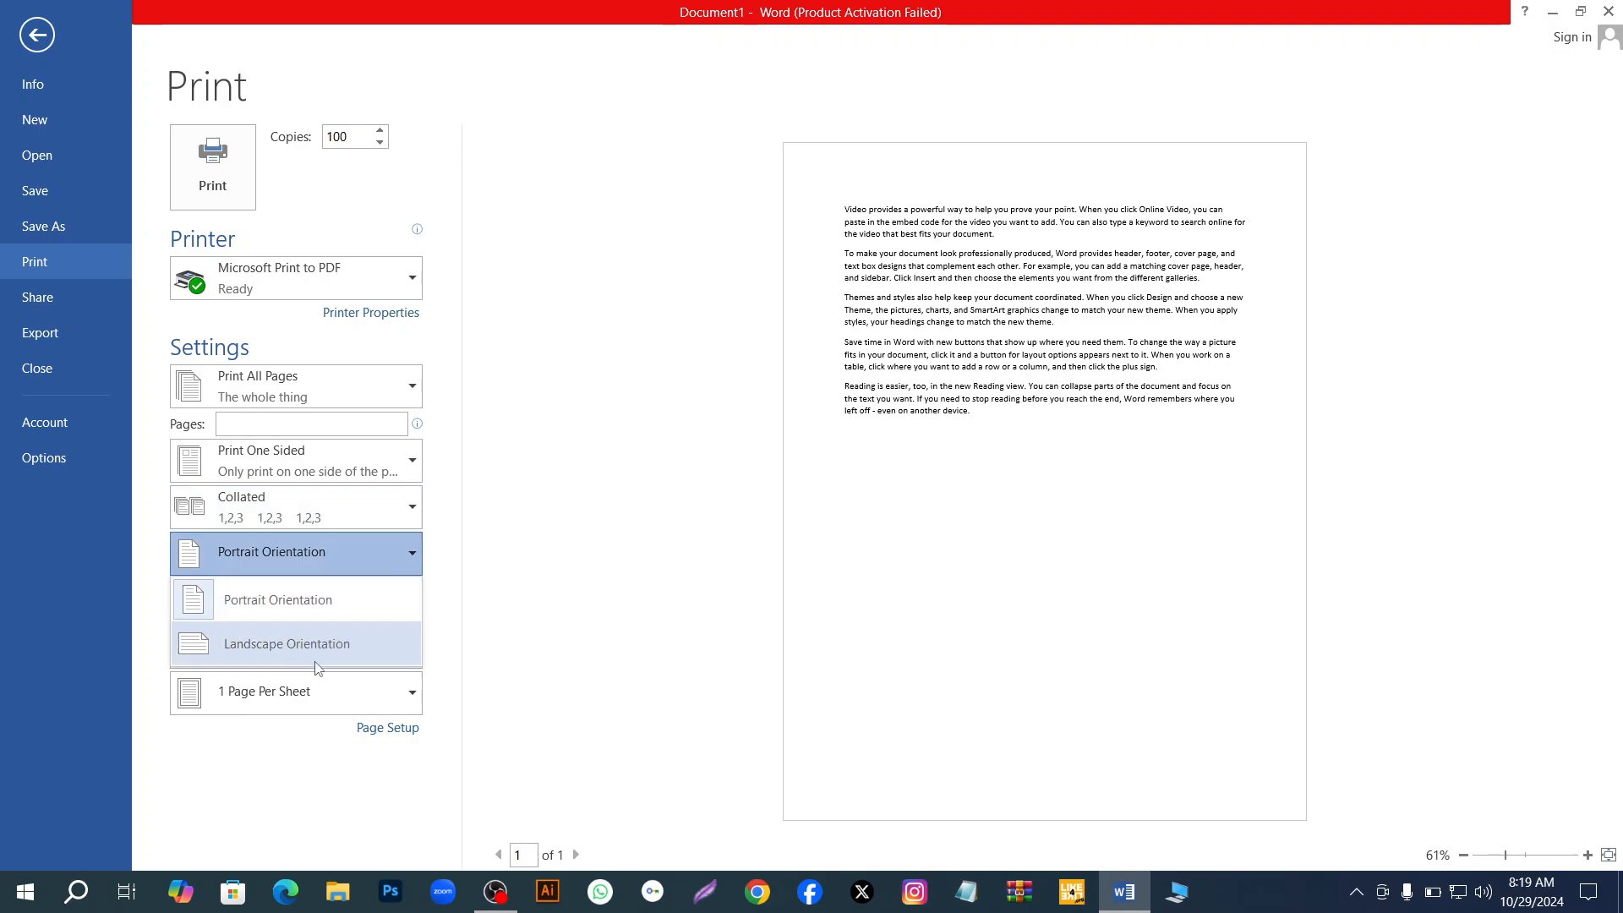
{"action": "left_click", "coordinate": [284, 604]}
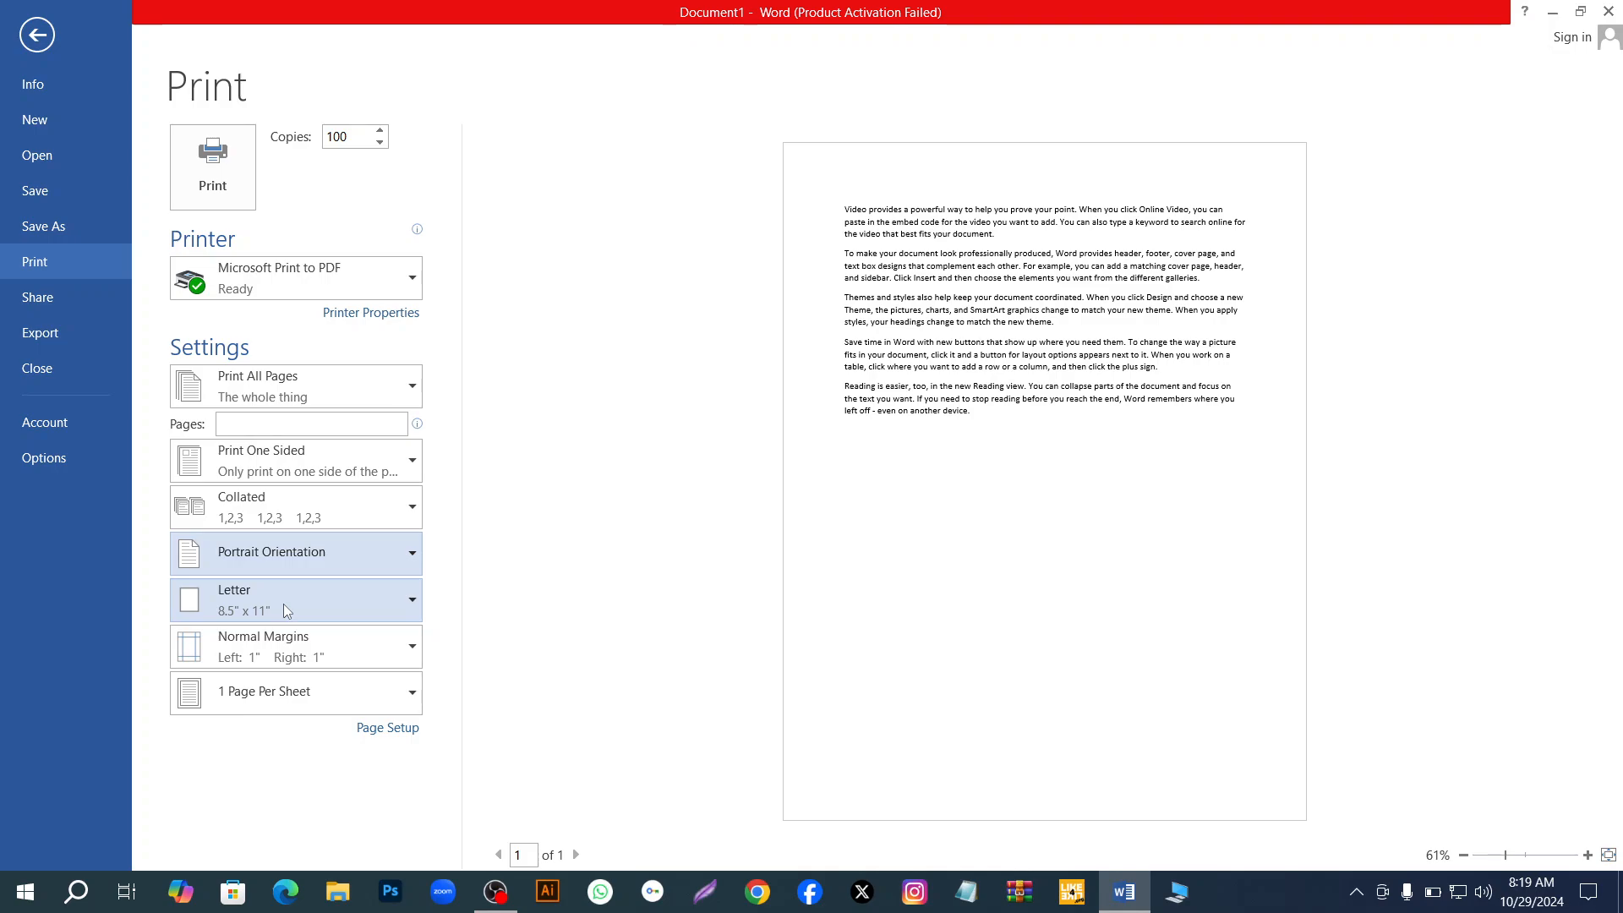
{"action": "left_click", "coordinate": [407, 556]}
{"action": "left_click", "coordinate": [344, 645]}
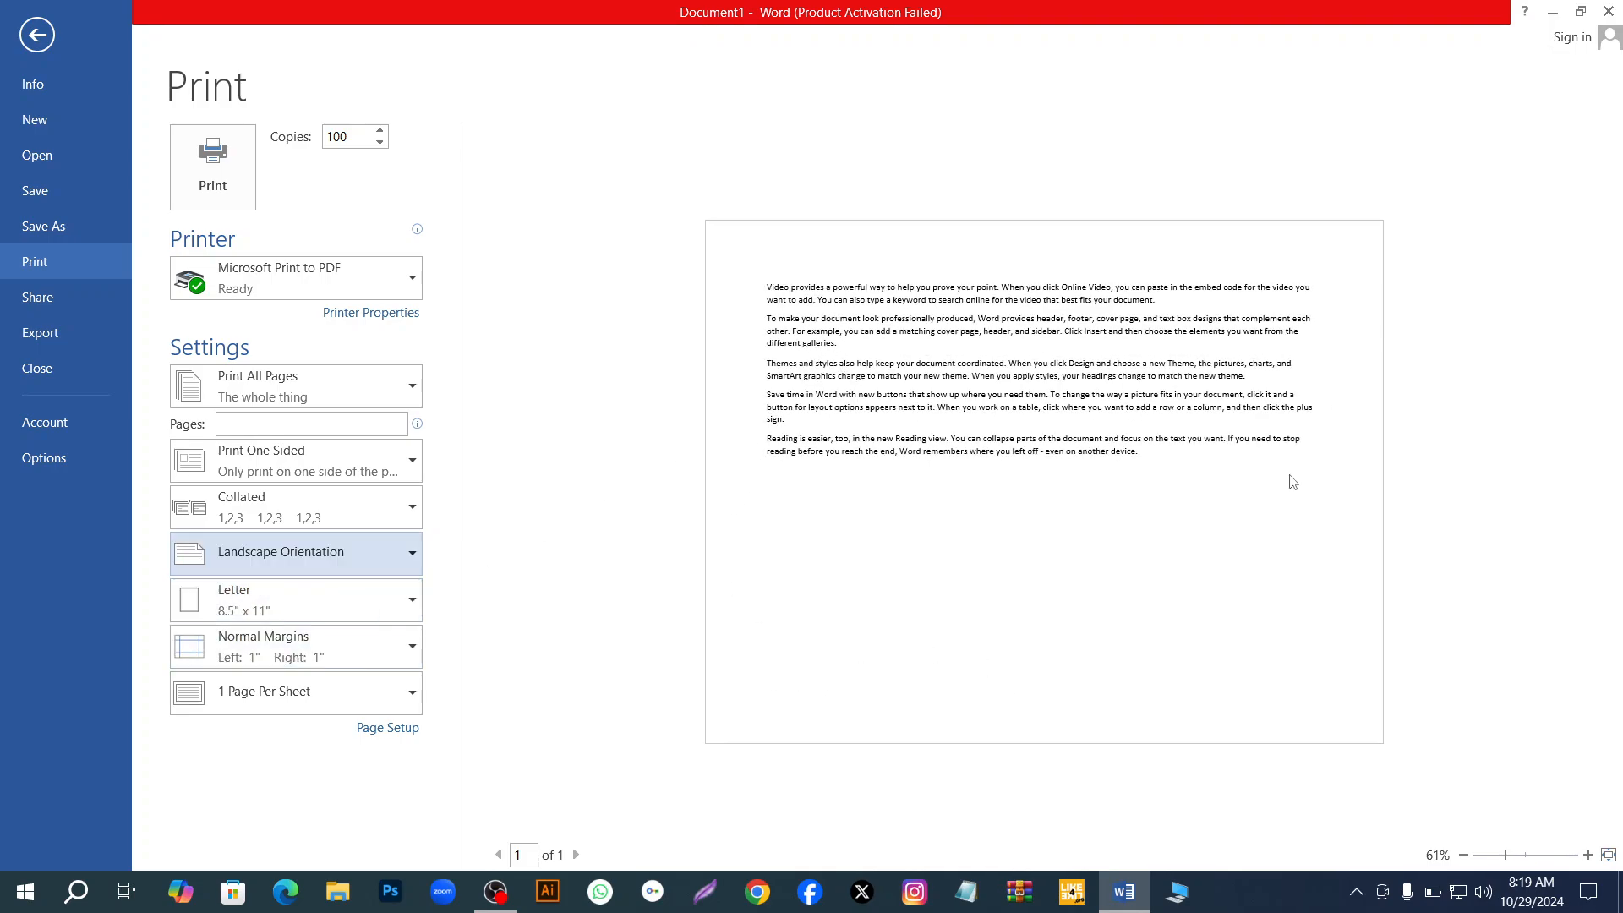
{"action": "left_click", "coordinate": [409, 555]}
{"action": "left_click", "coordinate": [310, 602]}
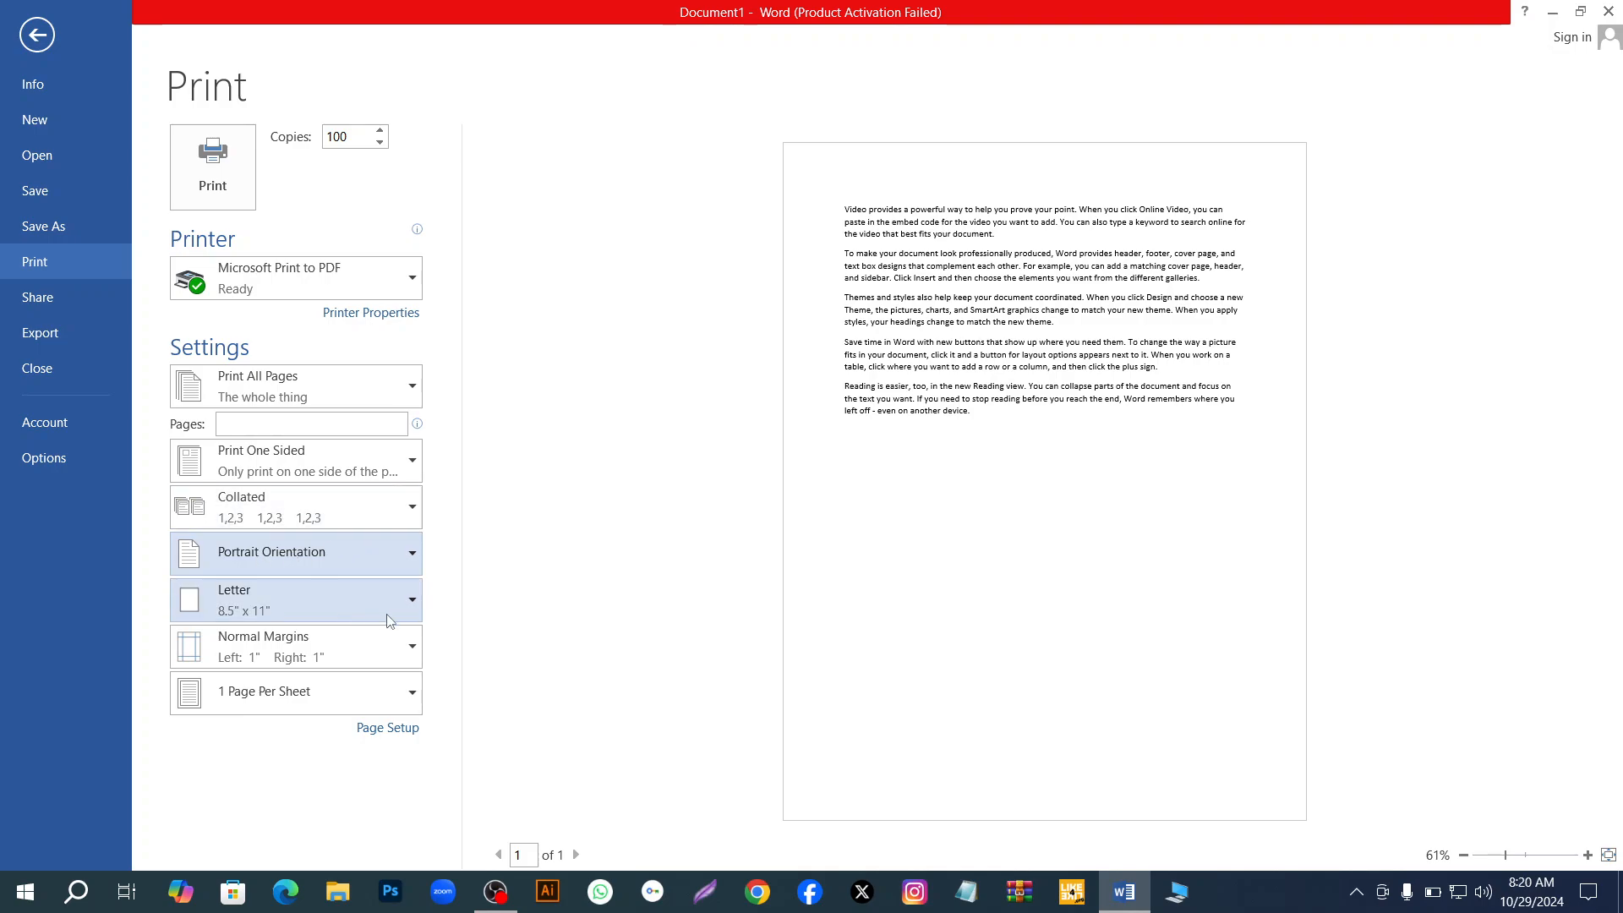
Set the print paper size to A4 and the margins to Narrow
{"action": "left_click", "coordinate": [412, 597]}
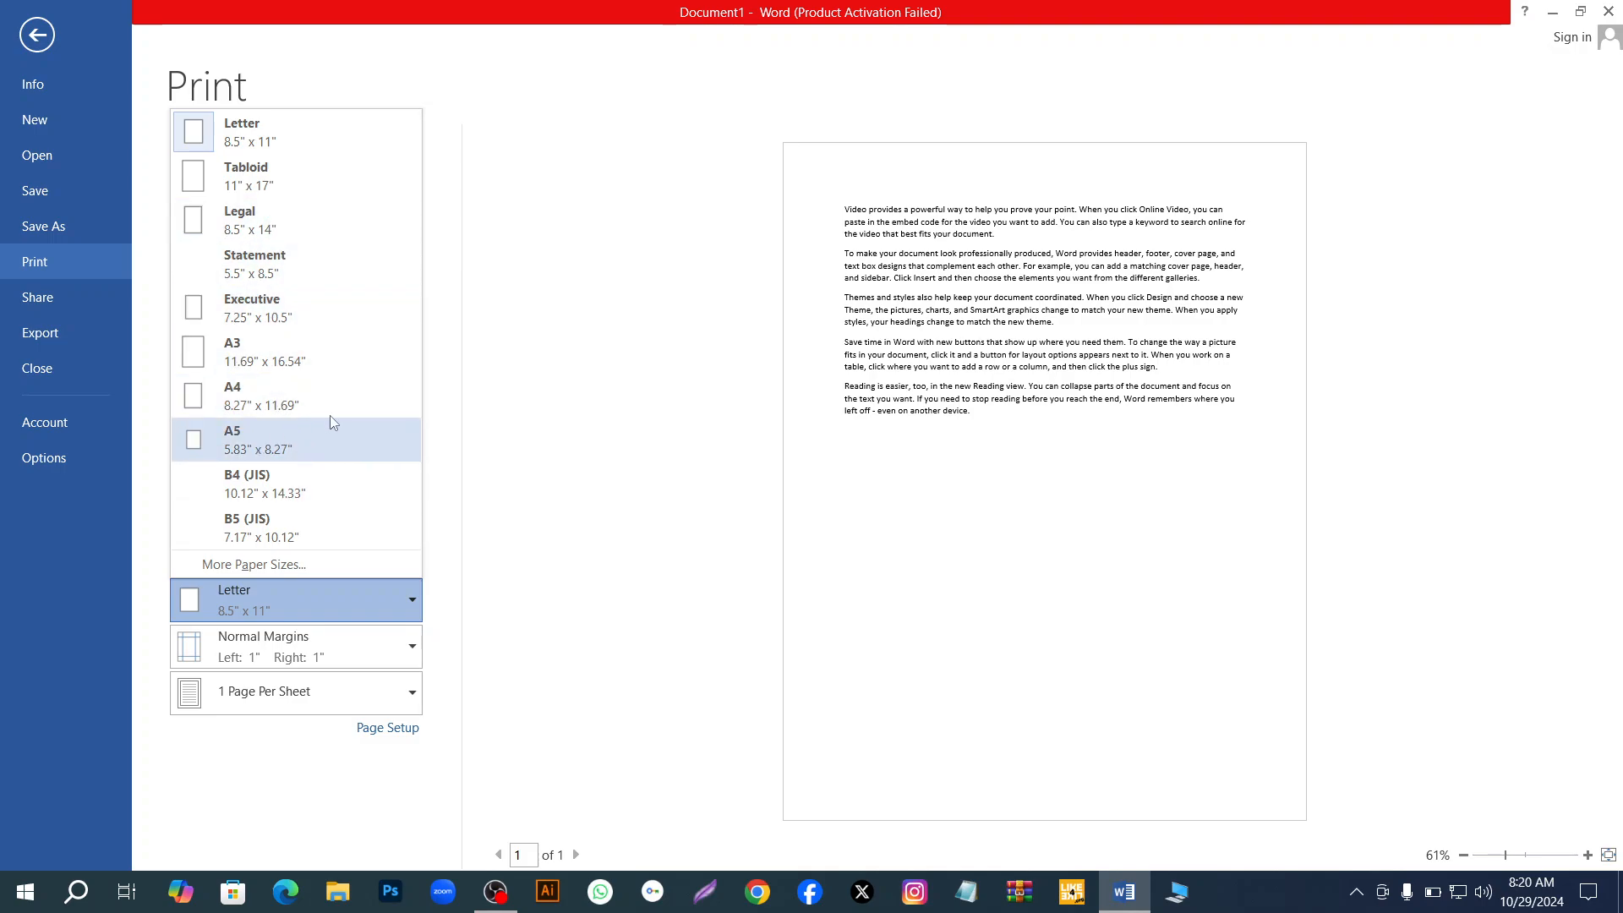
{"action": "left_click", "coordinate": [321, 396]}
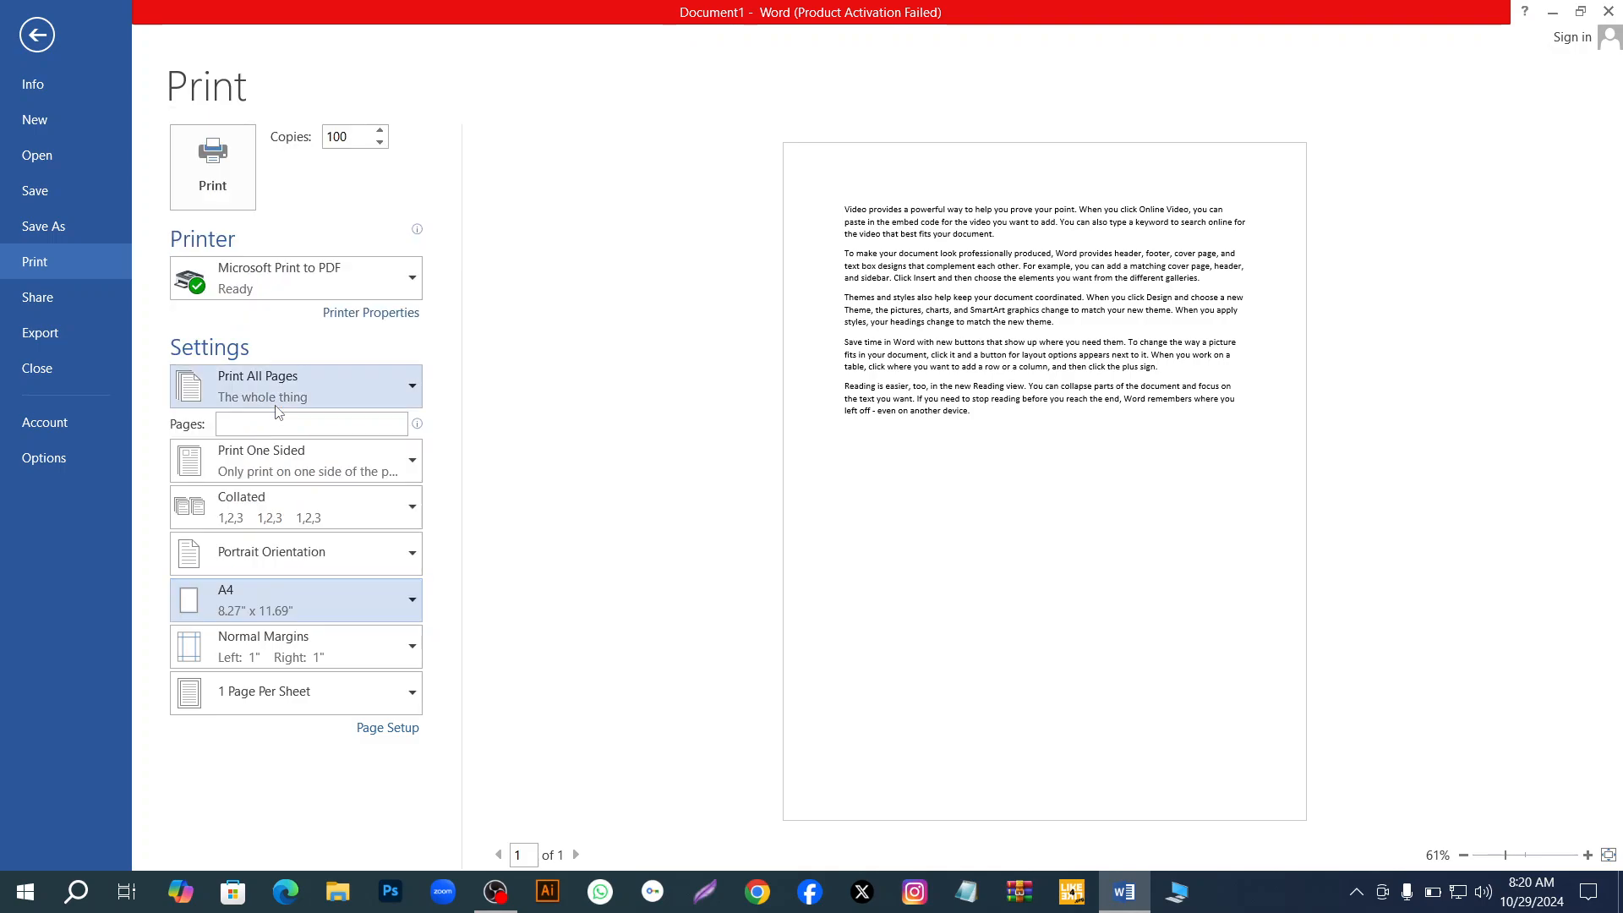
{"action": "left_click", "coordinate": [412, 646]}
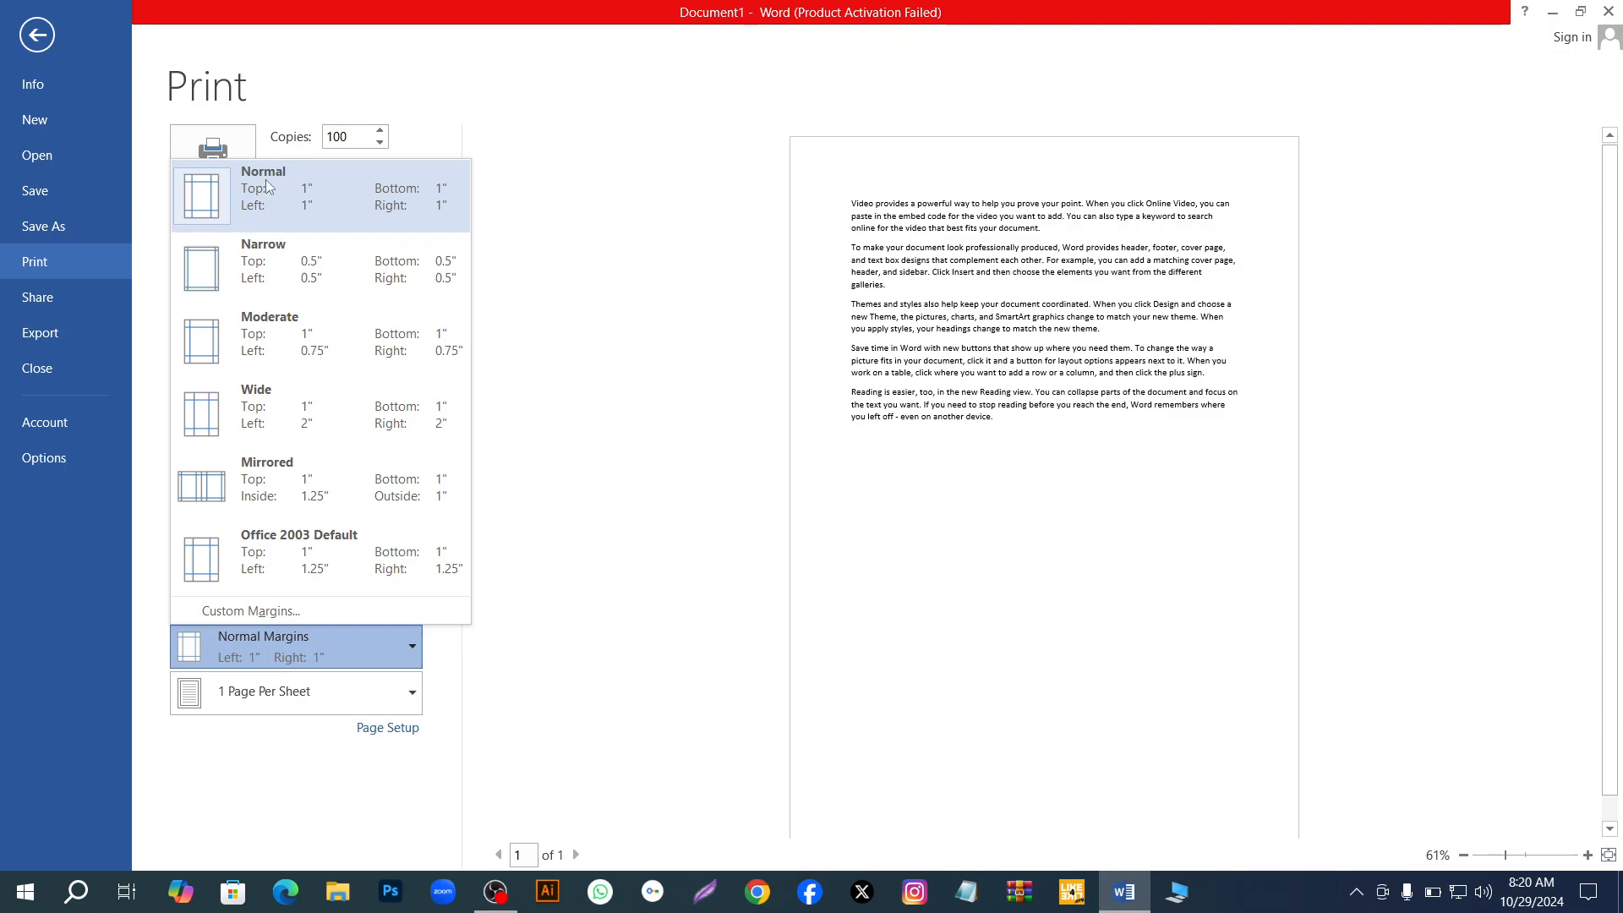
{"action": "left_click", "coordinate": [284, 282]}
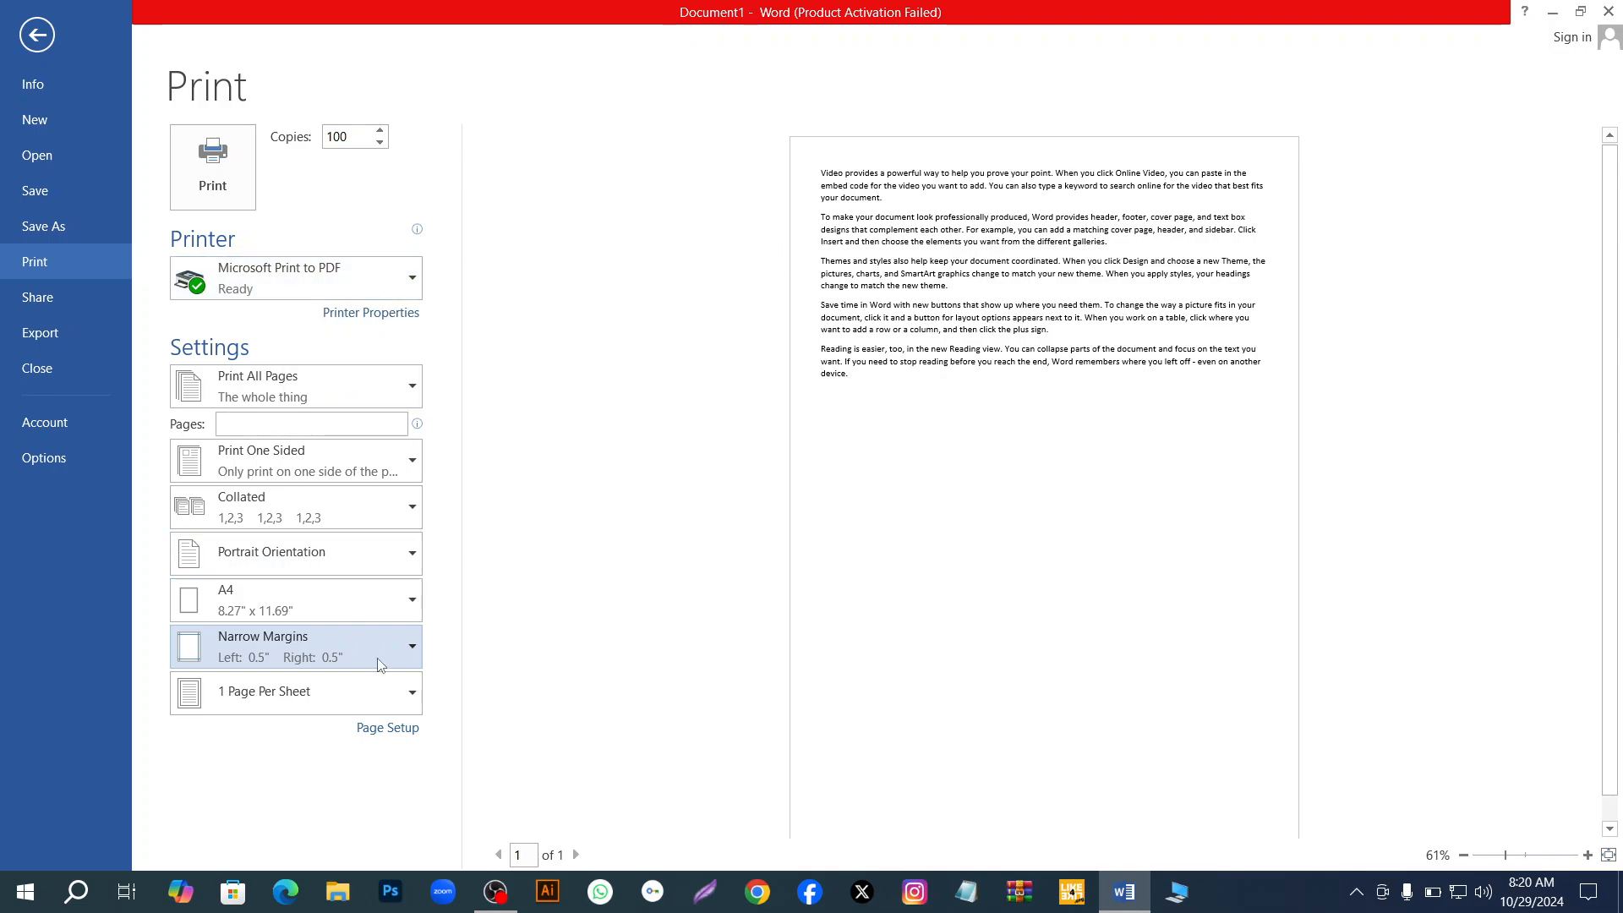
Try the Mirrored, Wide and Narrow margin presets on the print preview, ending with the margins set to Normal
{"action": "left_click", "coordinate": [401, 649]}
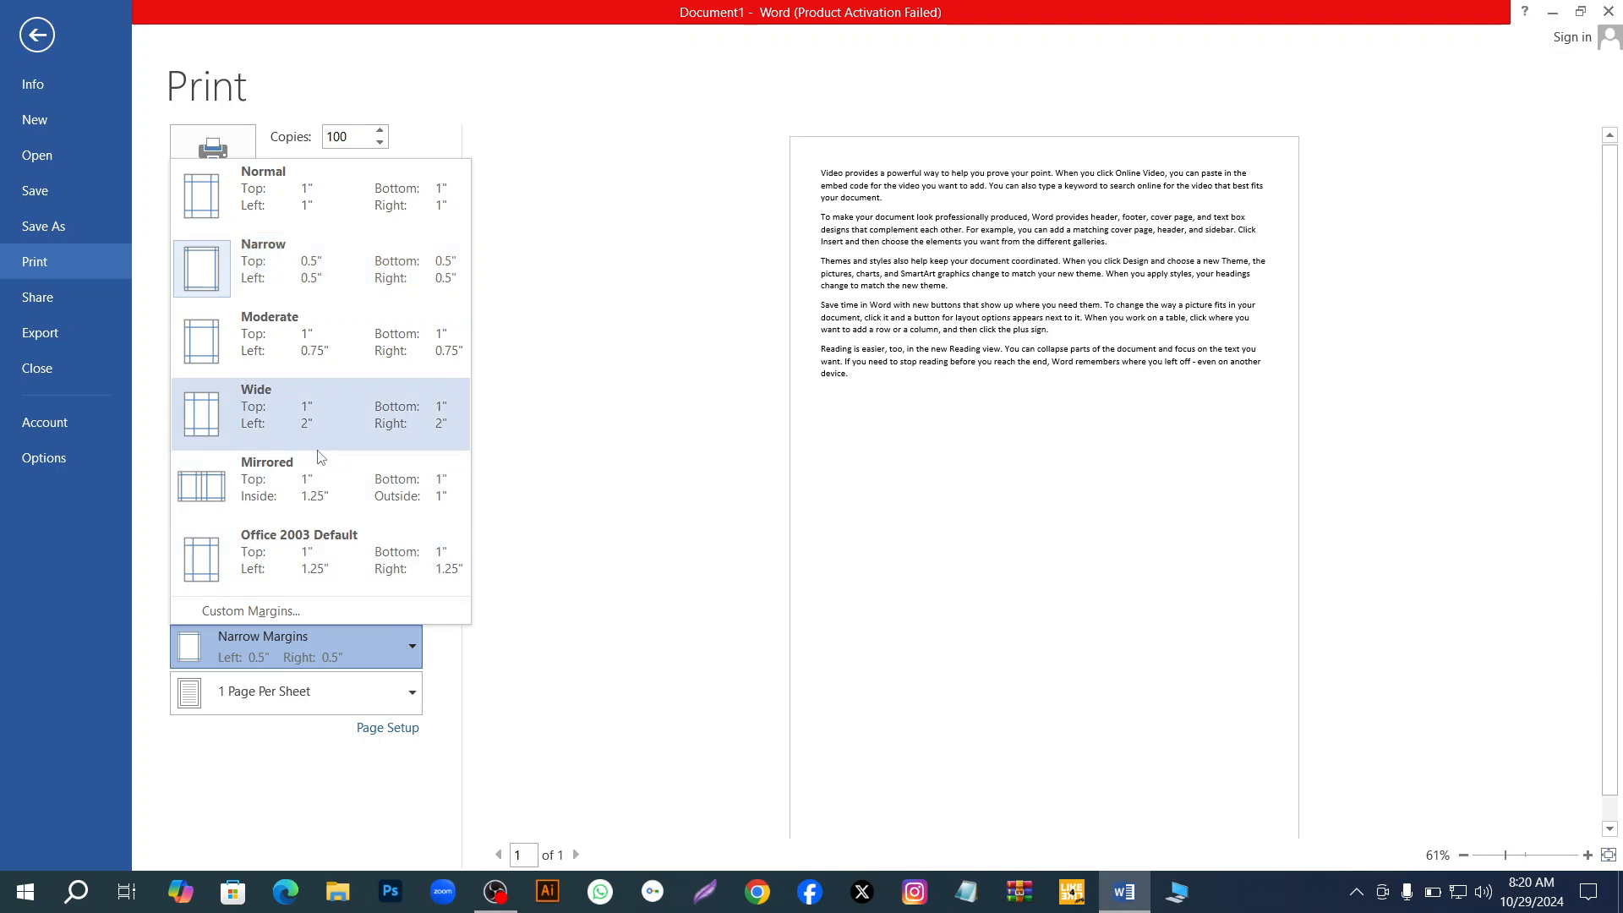
{"action": "left_click", "coordinate": [308, 476]}
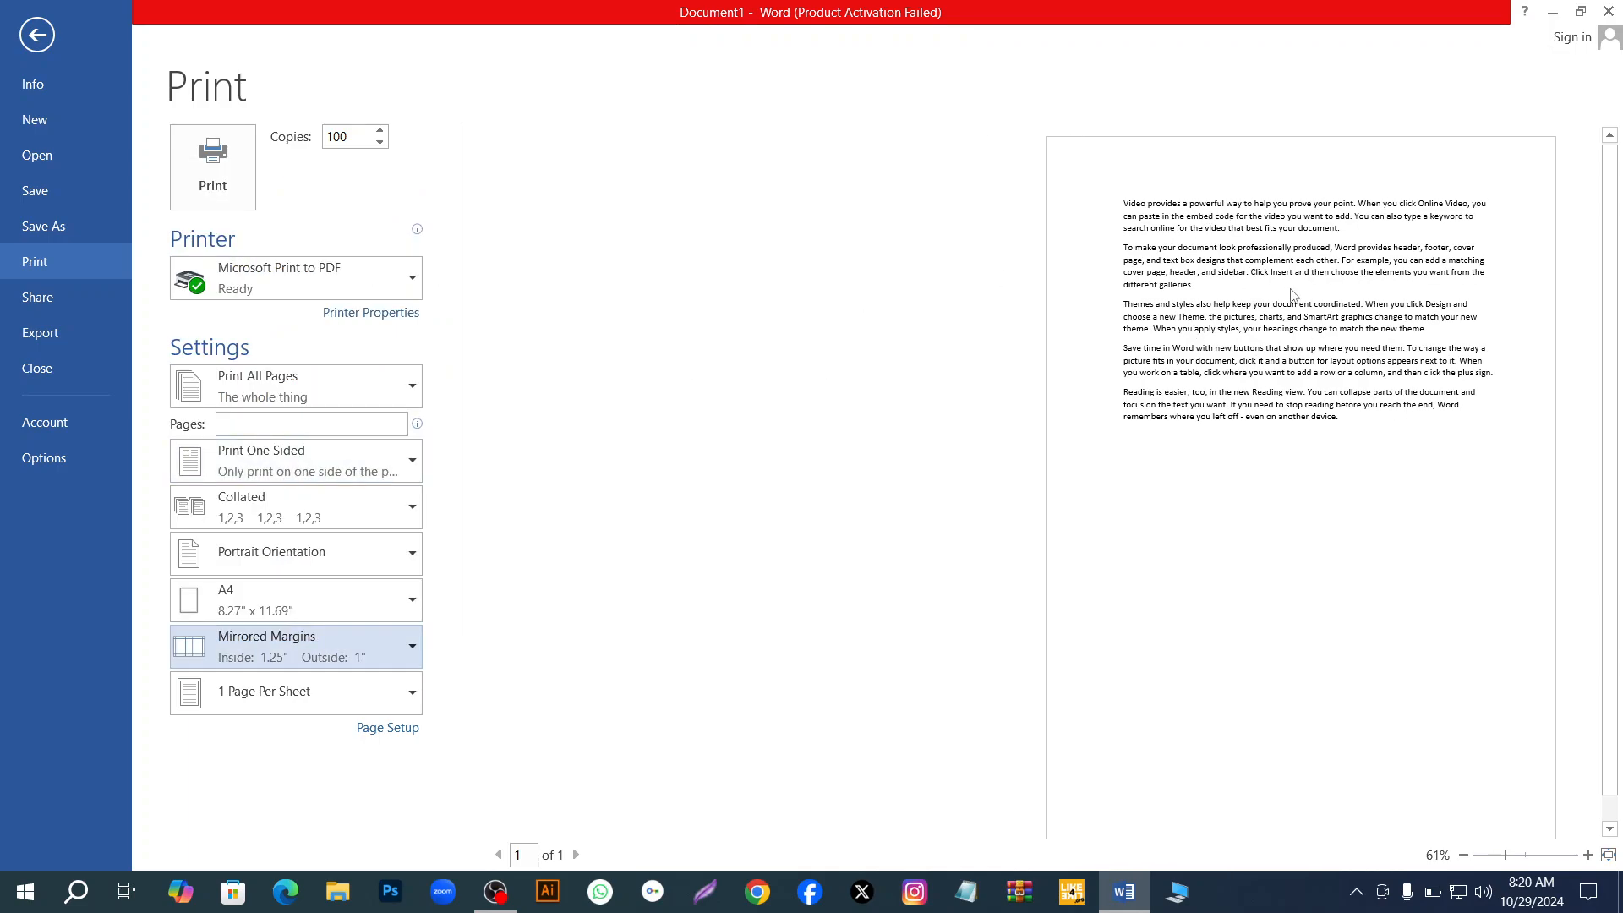
{"action": "left_click", "coordinate": [372, 652]}
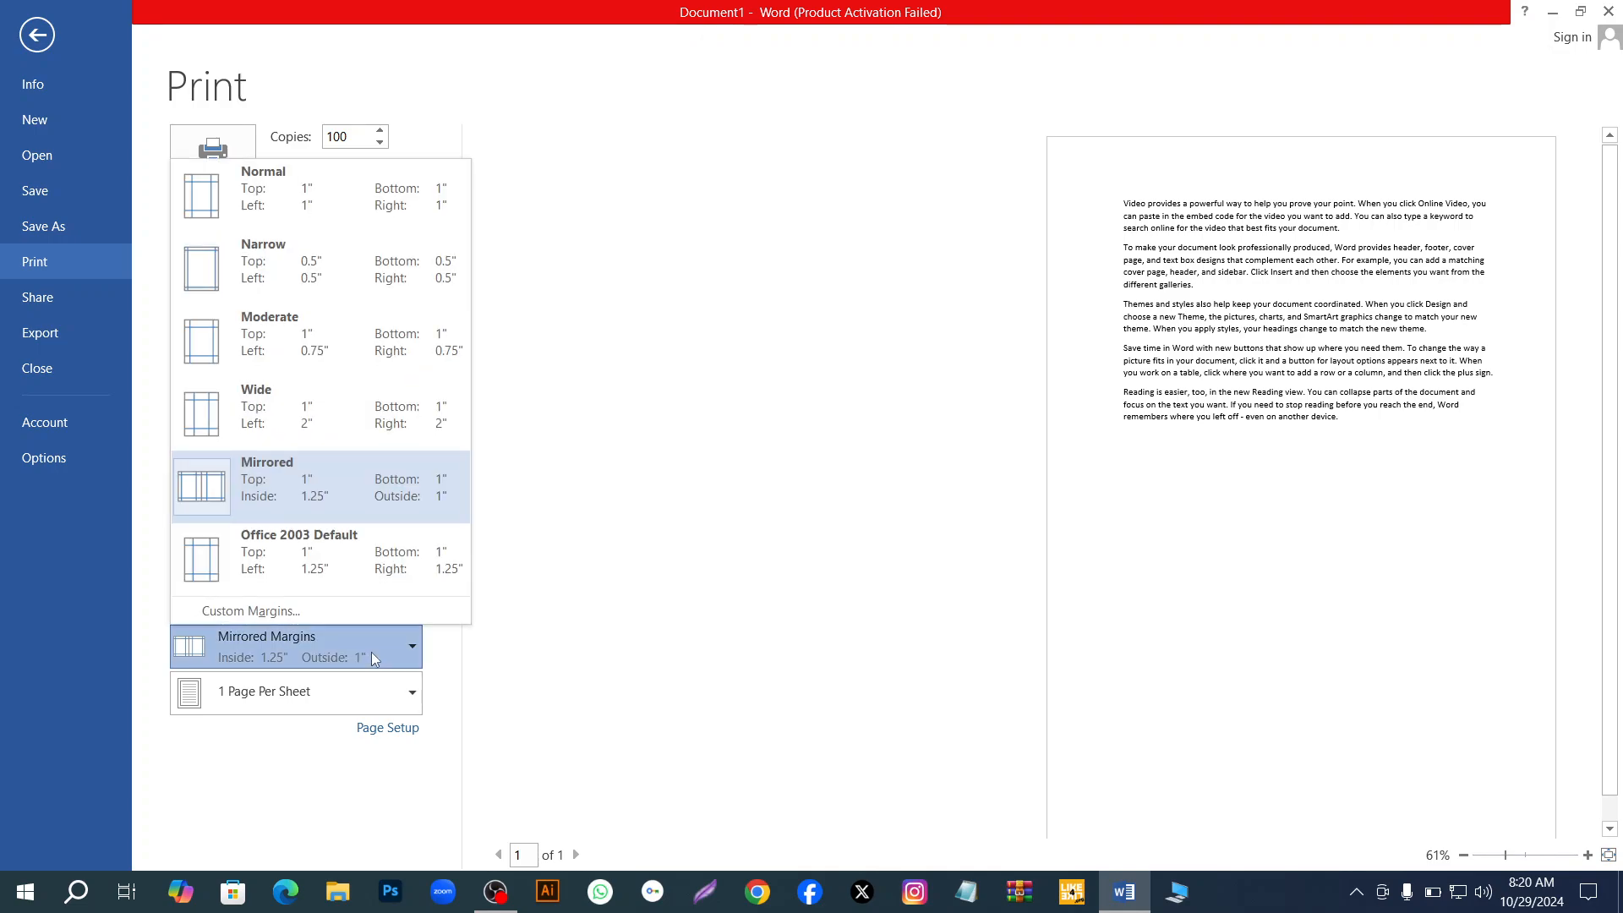
{"action": "left_click", "coordinate": [258, 434]}
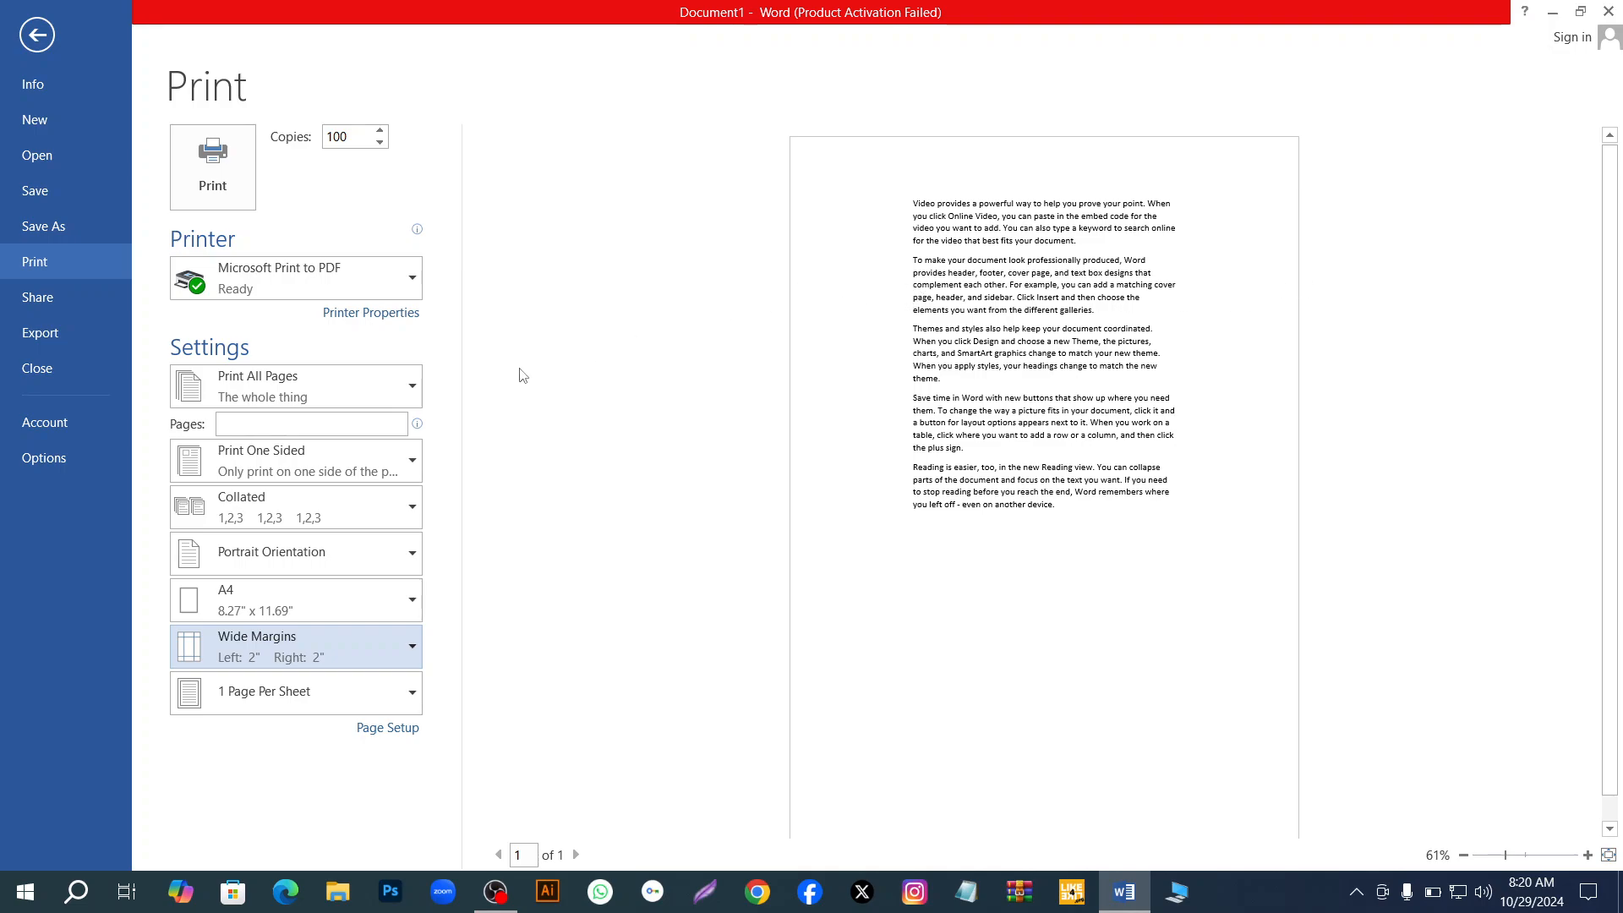
{"action": "left_click", "coordinate": [408, 647]}
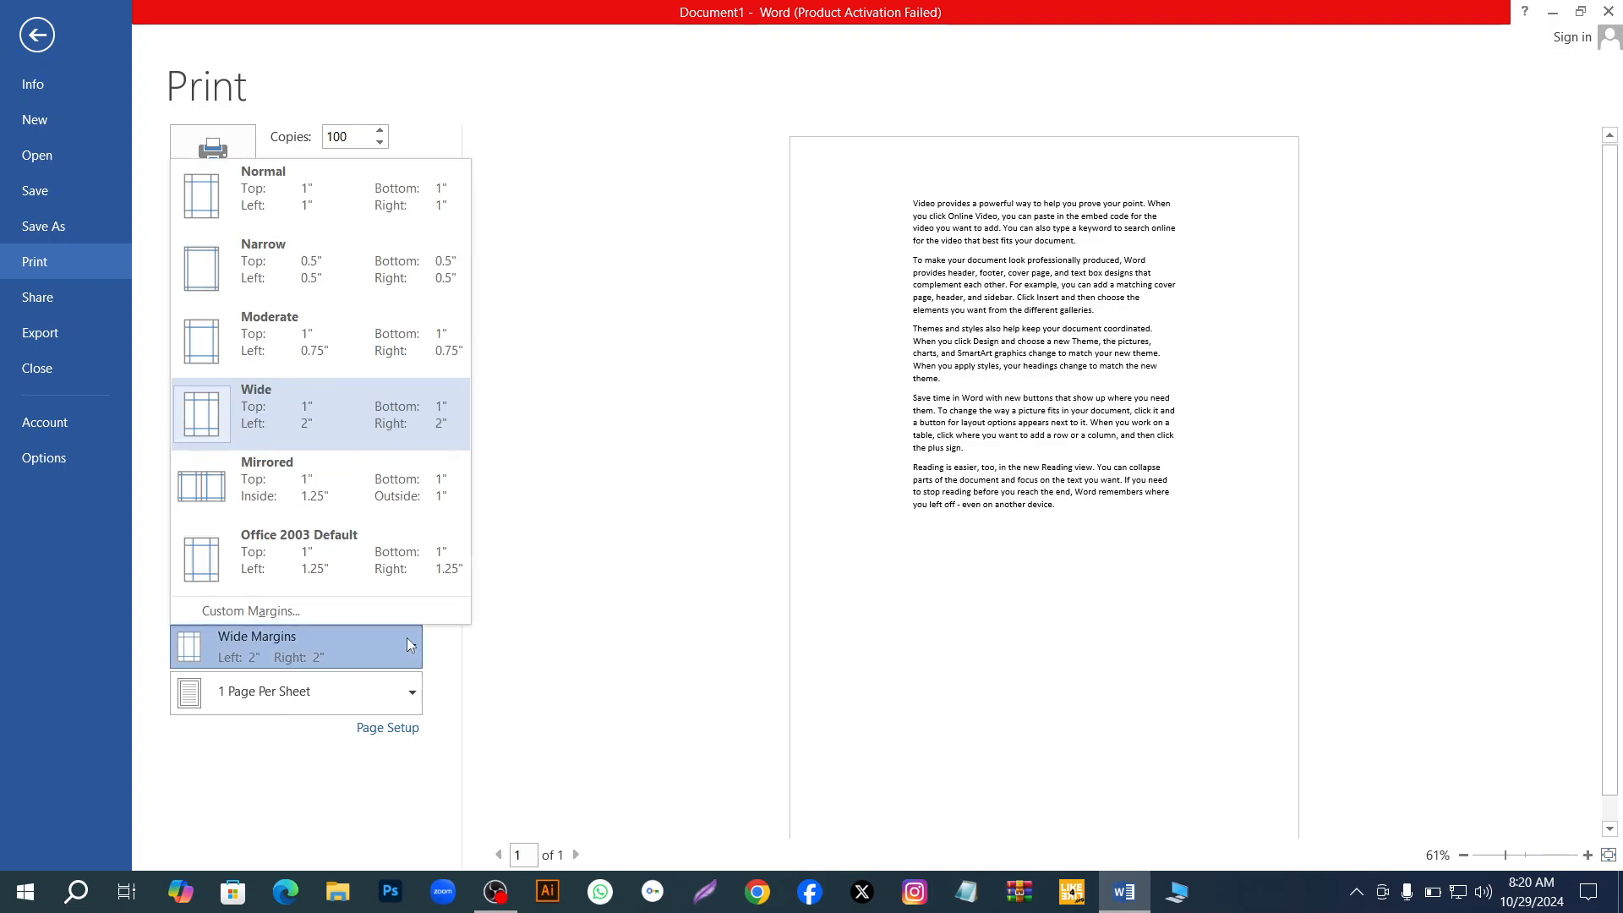
{"action": "left_click", "coordinate": [307, 286]}
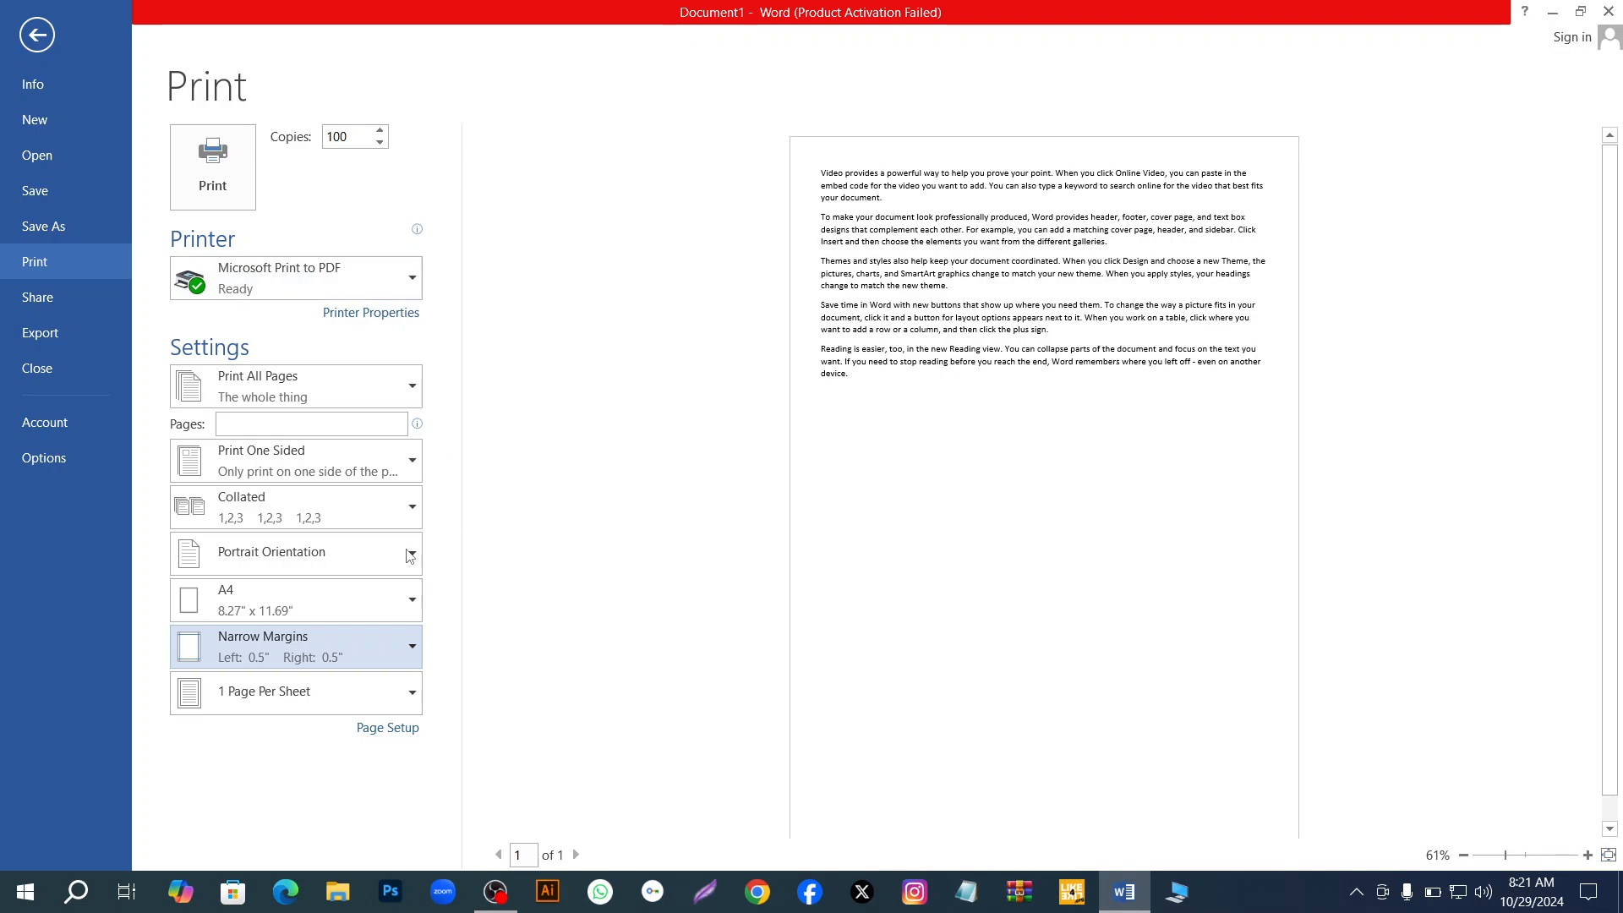
{"action": "left_click", "coordinate": [414, 647]}
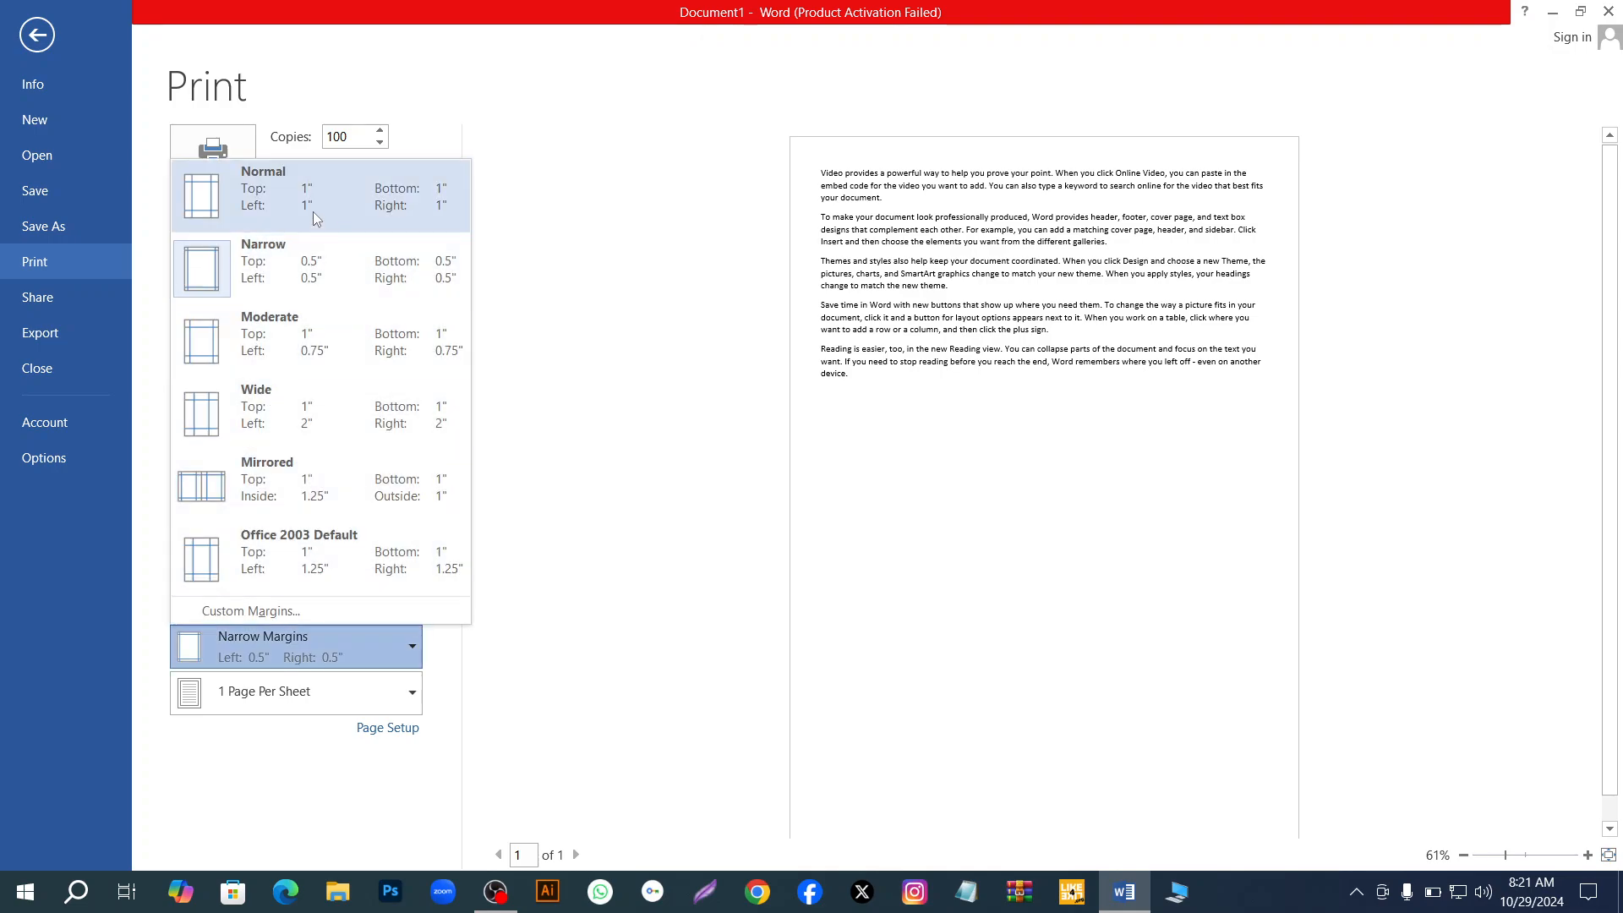
{"action": "left_click", "coordinate": [313, 211]}
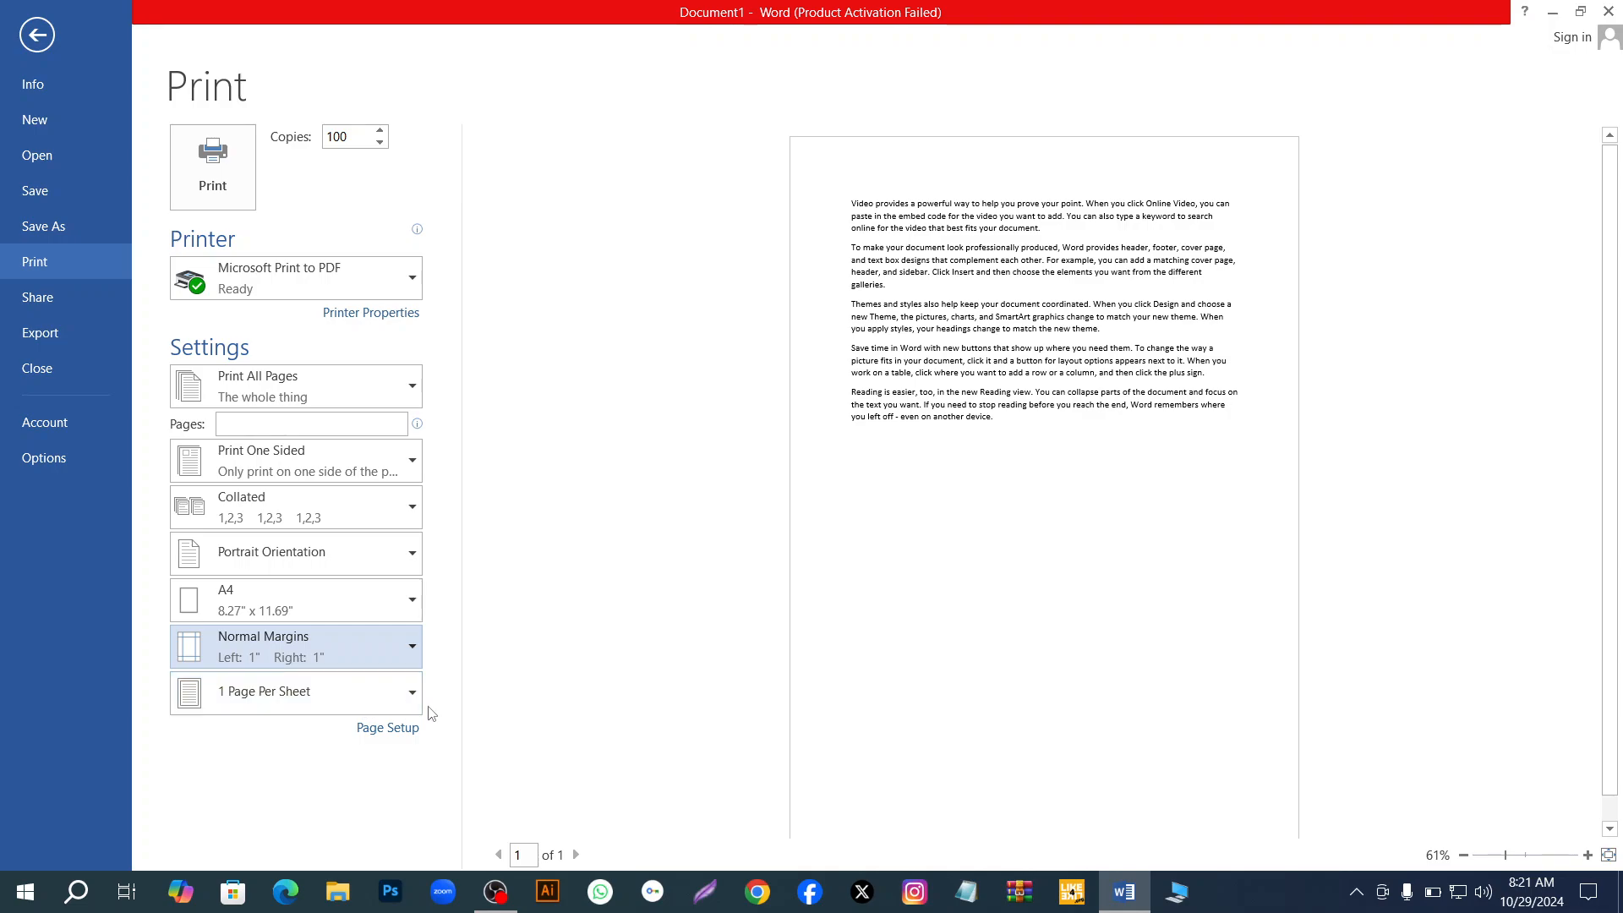
Review the pages-per-sheet and scale-to-paper-size print options, keeping 1 Page Per Sheet selected
{"action": "left_click", "coordinate": [410, 692]}
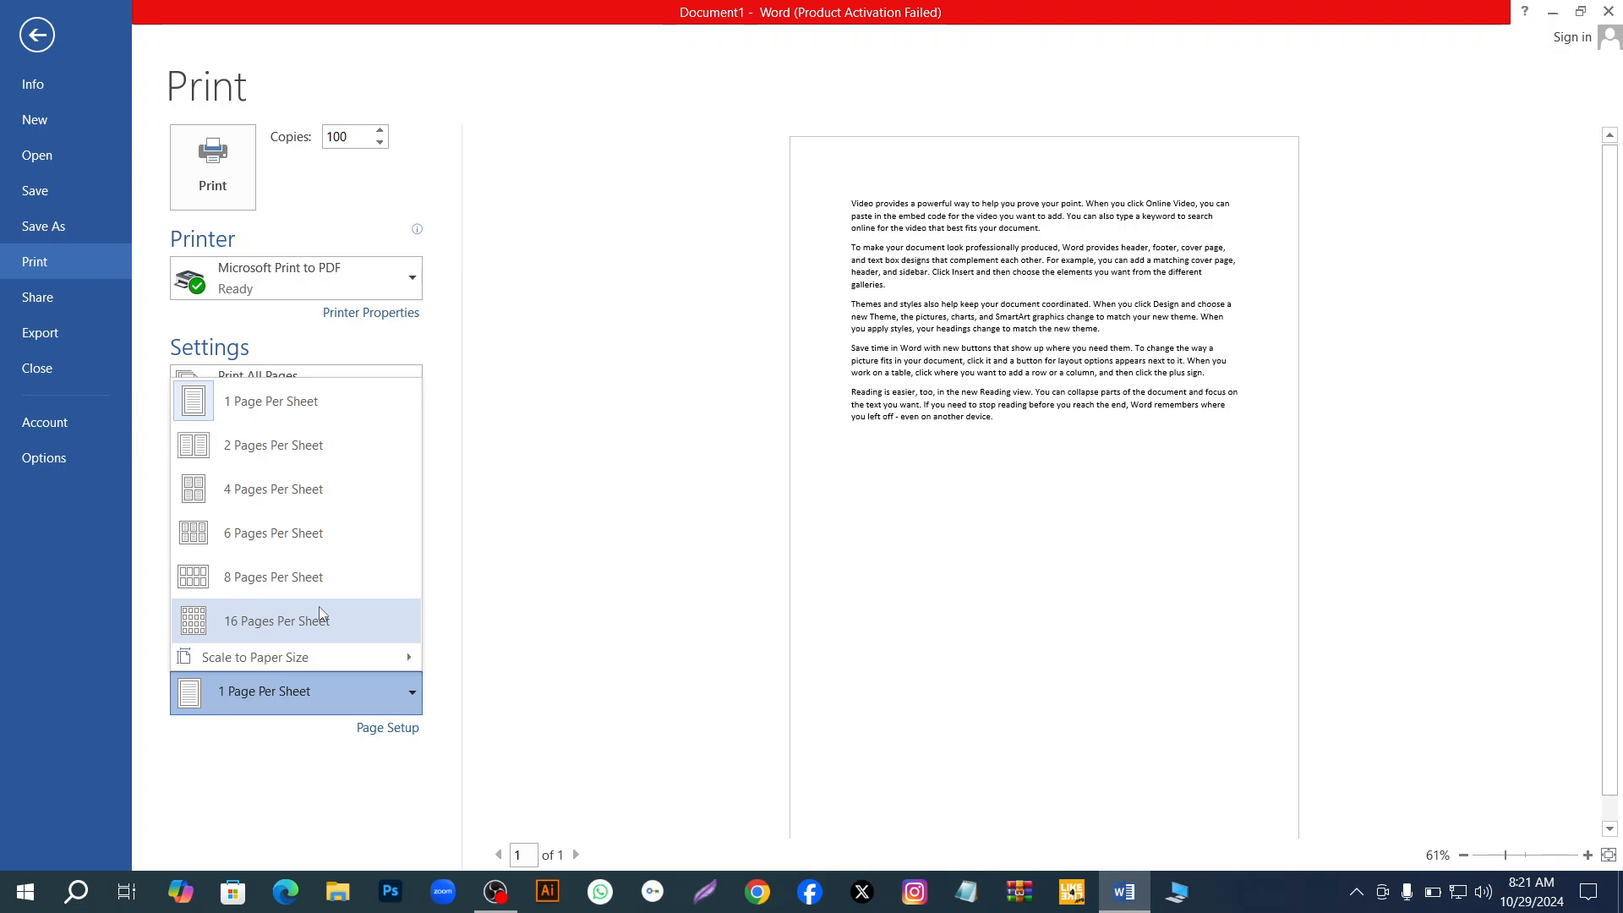
{"action": "mouse_move", "coordinate": [348, 659]}
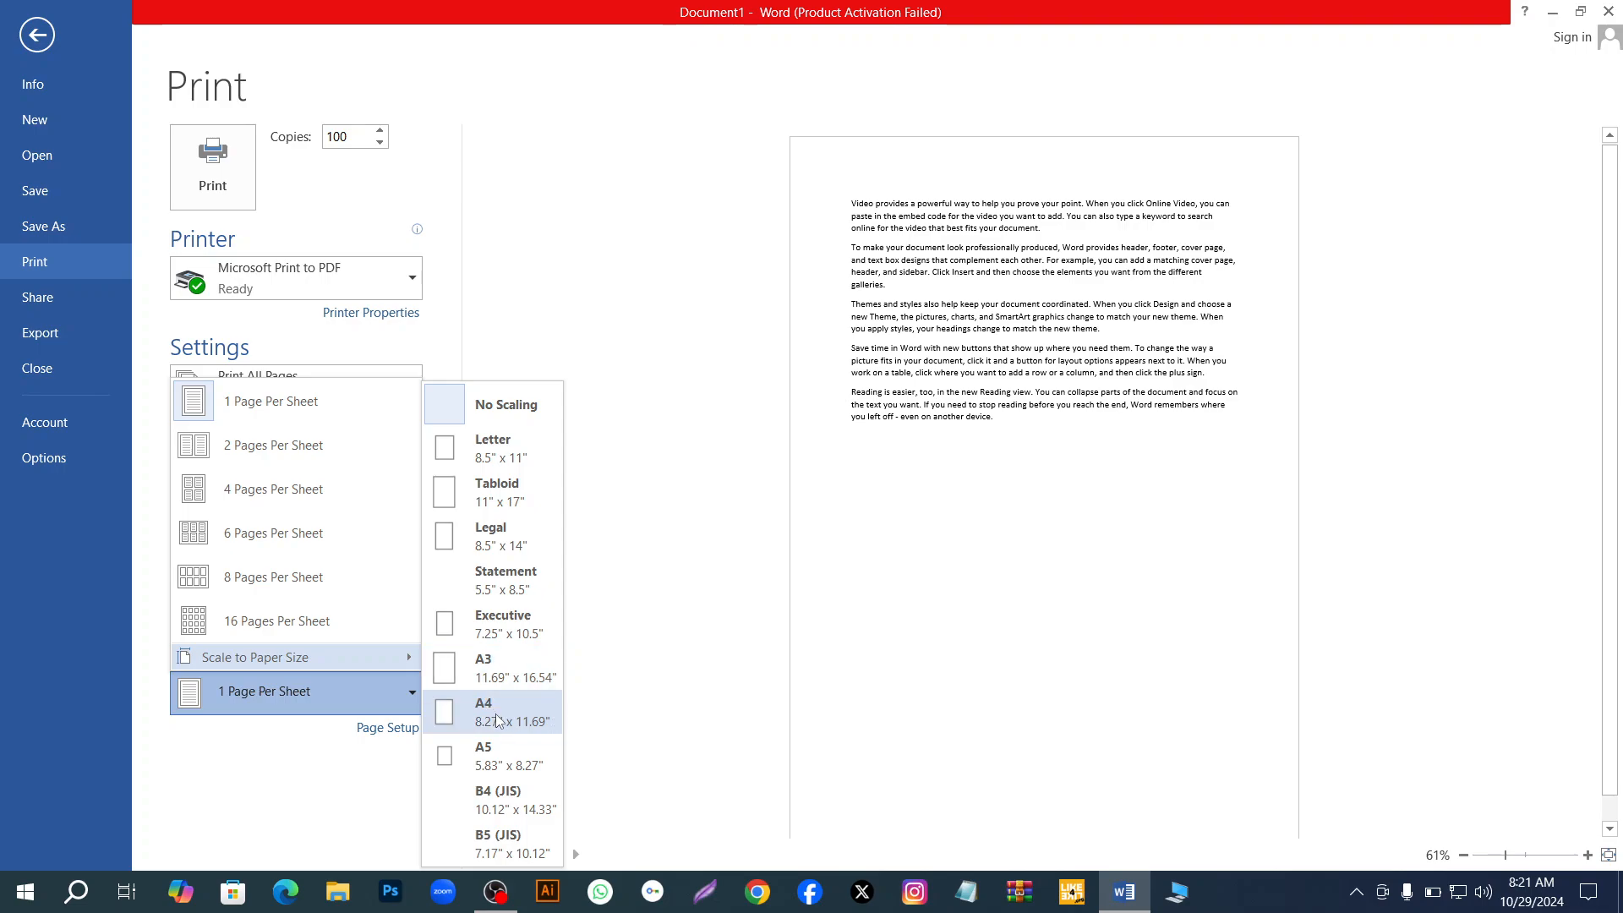
{"action": "left_click", "coordinate": [366, 702]}
{"action": "left_click", "coordinate": [365, 702]}
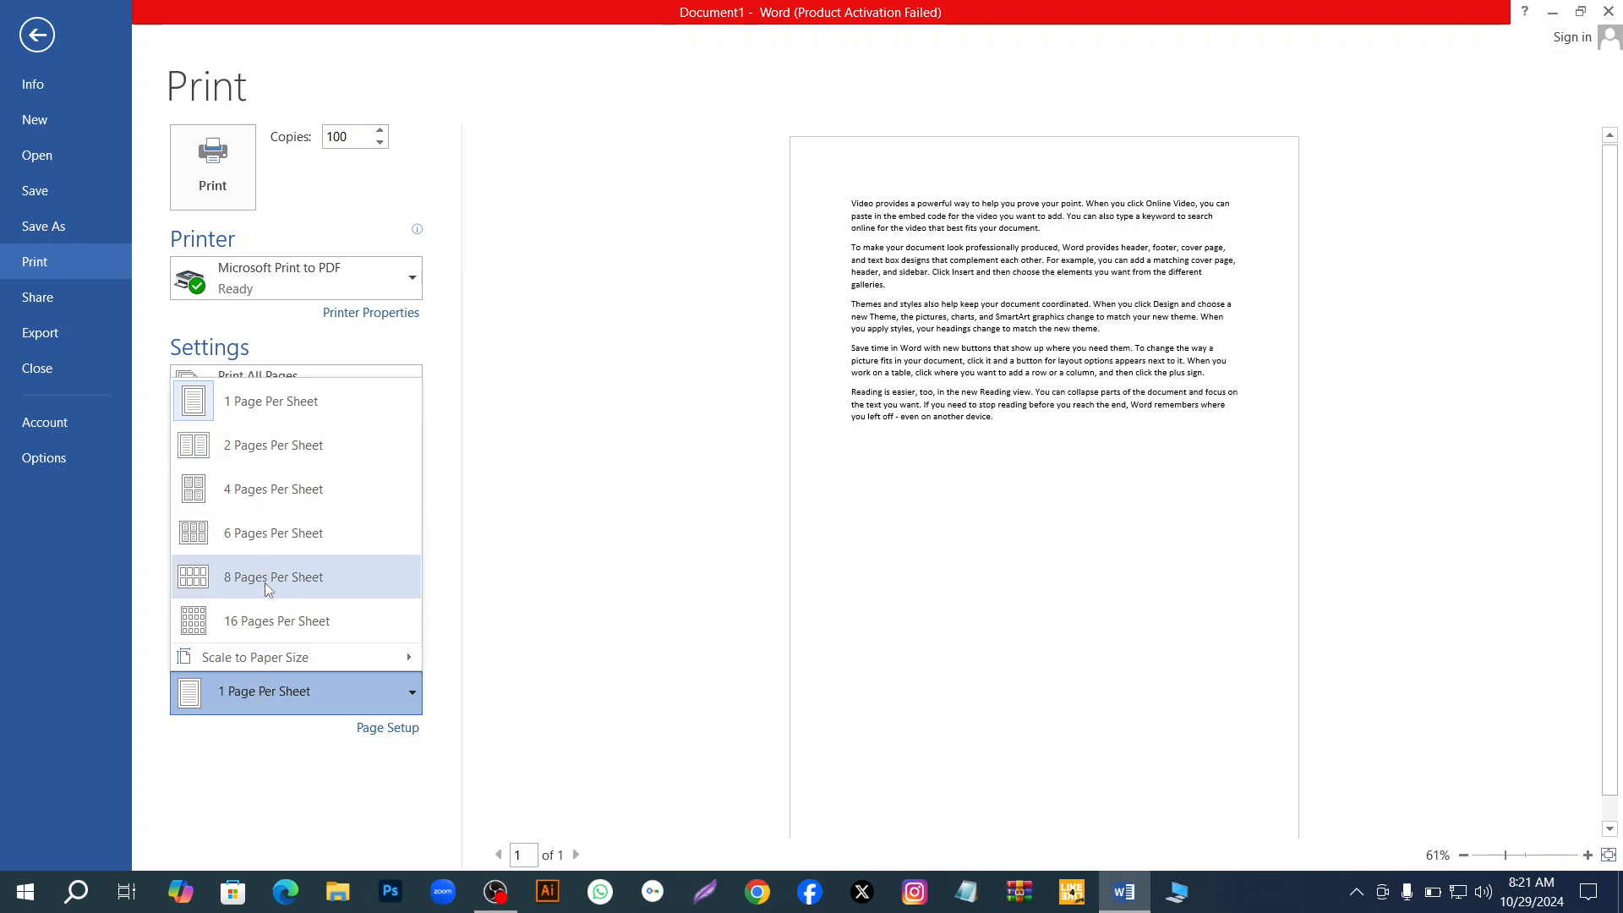
{"action": "left_click", "coordinate": [252, 409]}
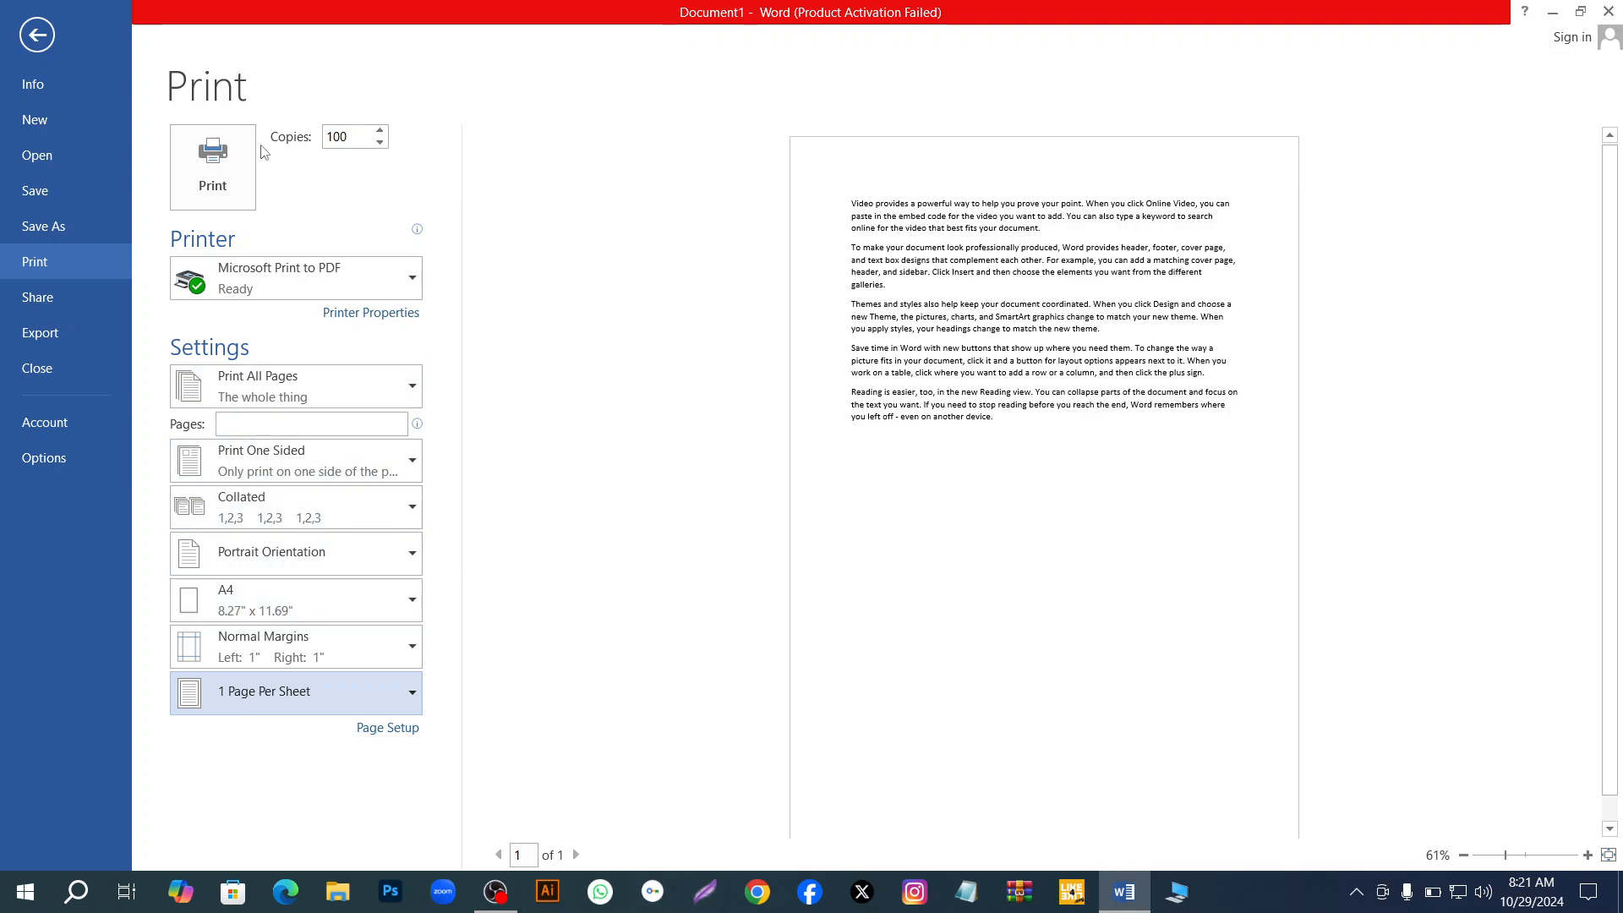
{"action": "scroll", "coordinate": [886, 394], "scroll_direction": "down", "scroll_amount": 1}
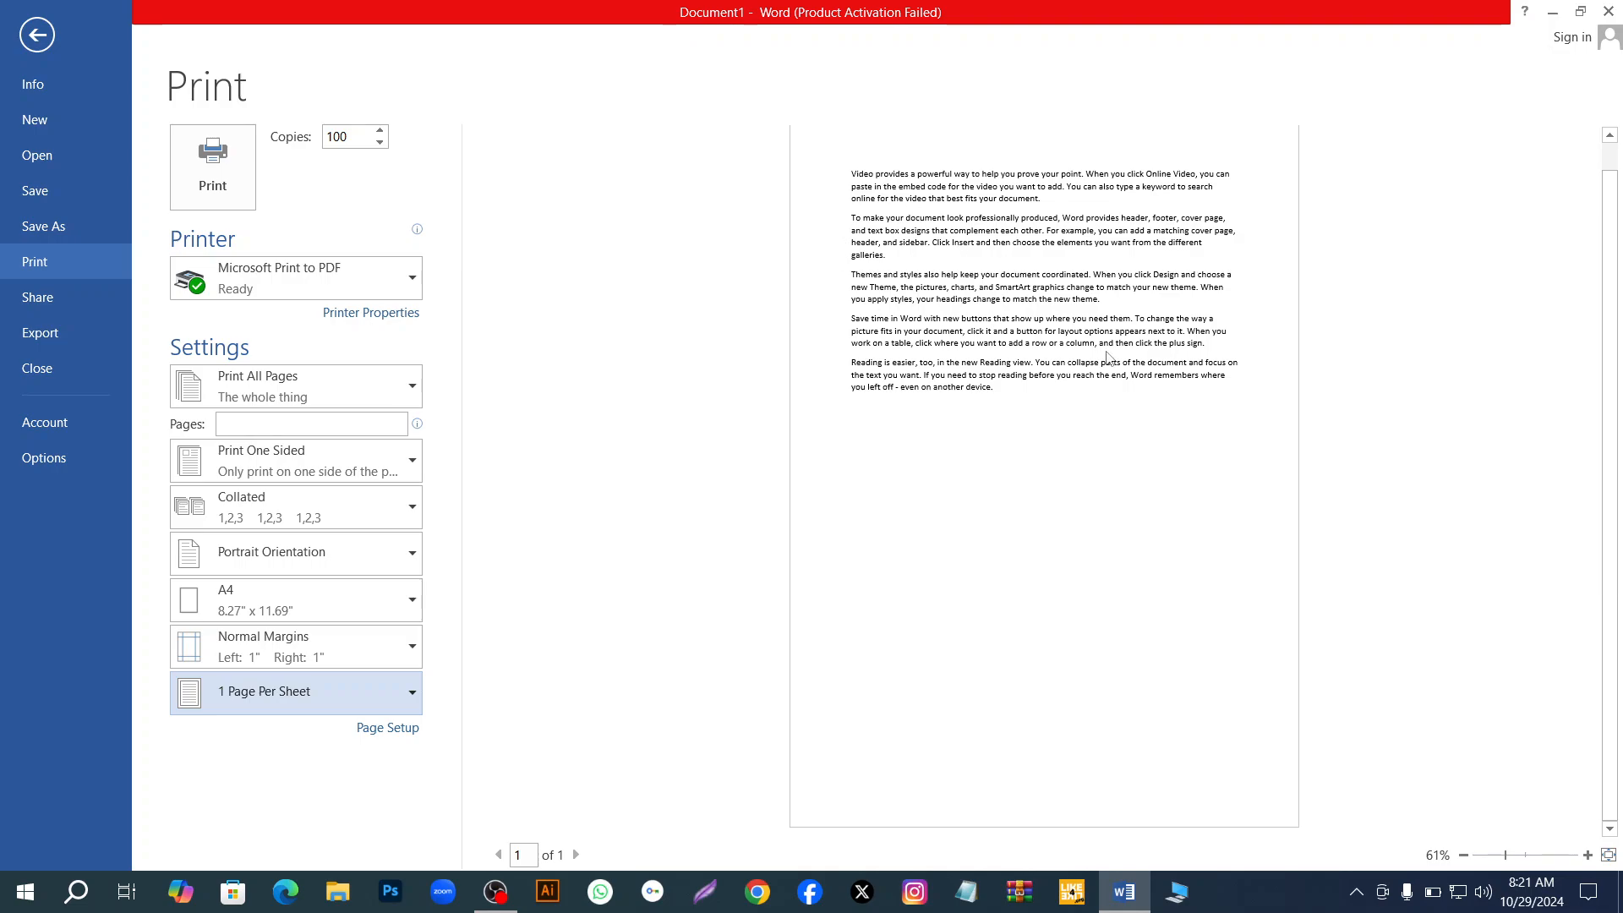
Open Page Setup and set the top margin to 1.6", the right margin to 0.9" and the left margin to 0.5"
{"action": "left_click", "coordinate": [383, 727]}
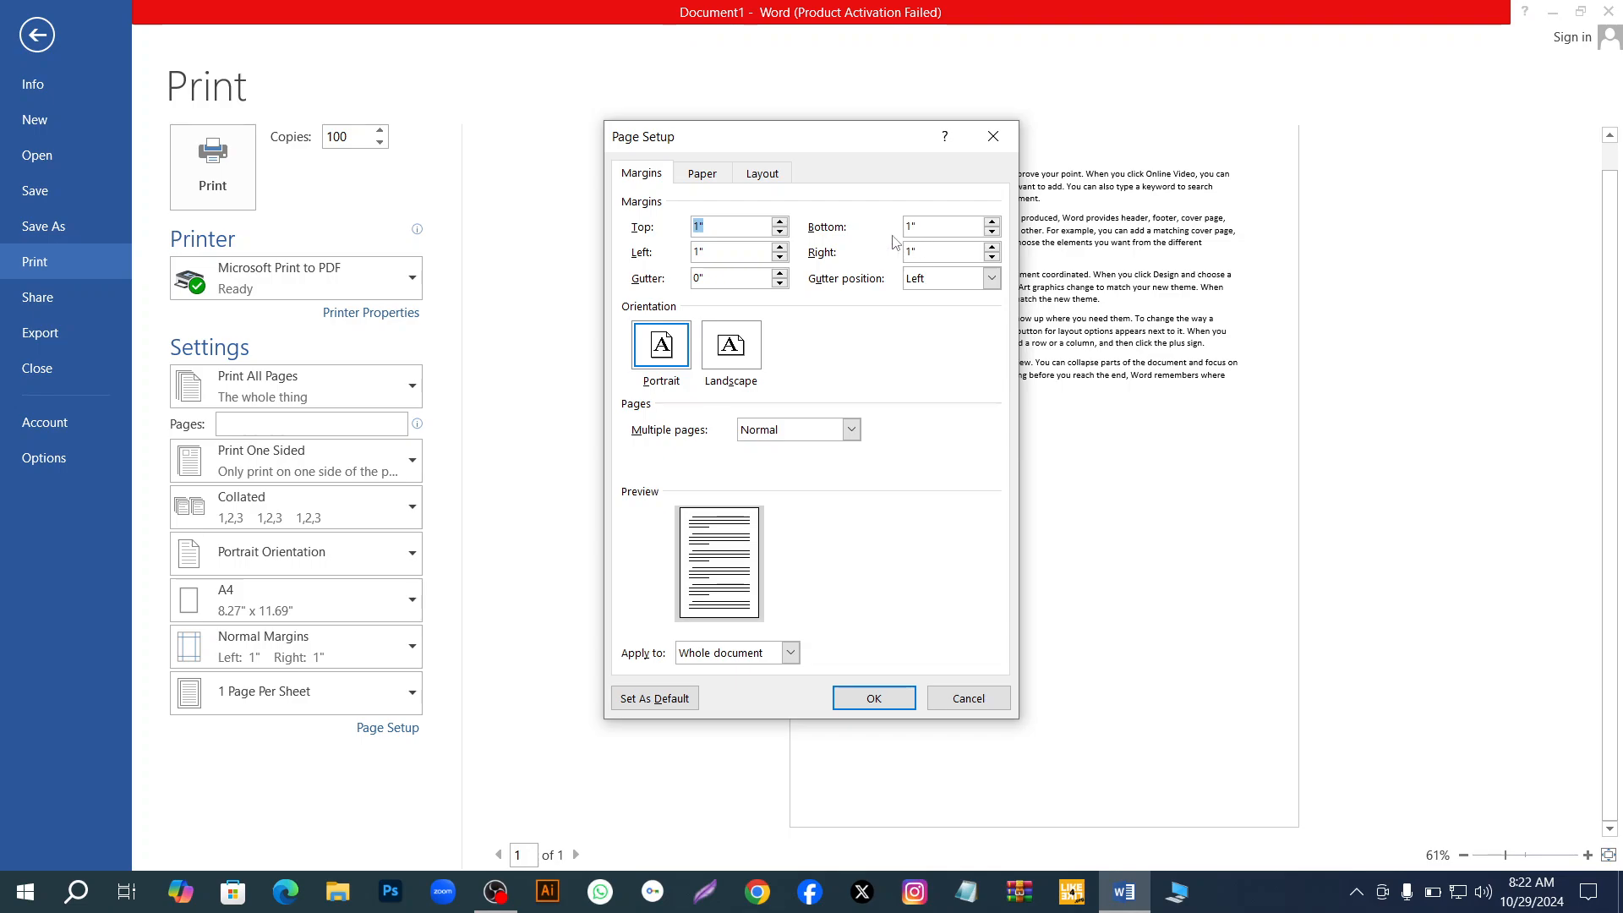
{"action": "left_click_drag", "start_coordinate": [826, 137], "coordinate": [527, 139]}
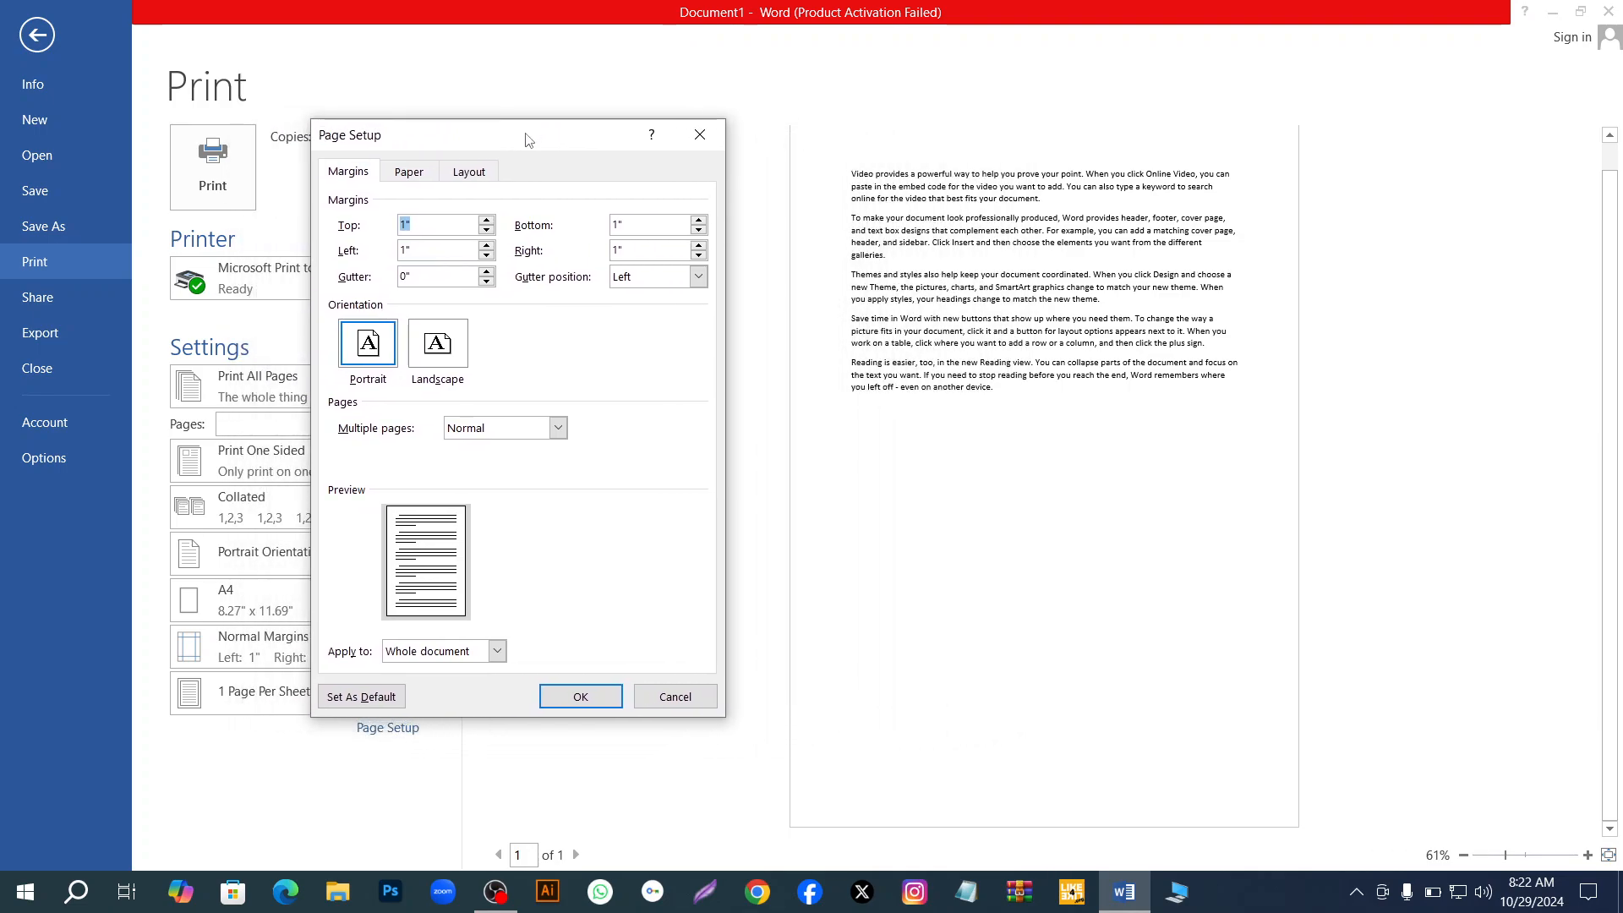
{"action": "left_click", "coordinate": [487, 220]}
{"action": "left_click", "coordinate": [487, 221]}
{"action": "left_click", "coordinate": [487, 220]}
{"action": "left_click", "coordinate": [487, 221]}
{"action": "left_click", "coordinate": [487, 221]}
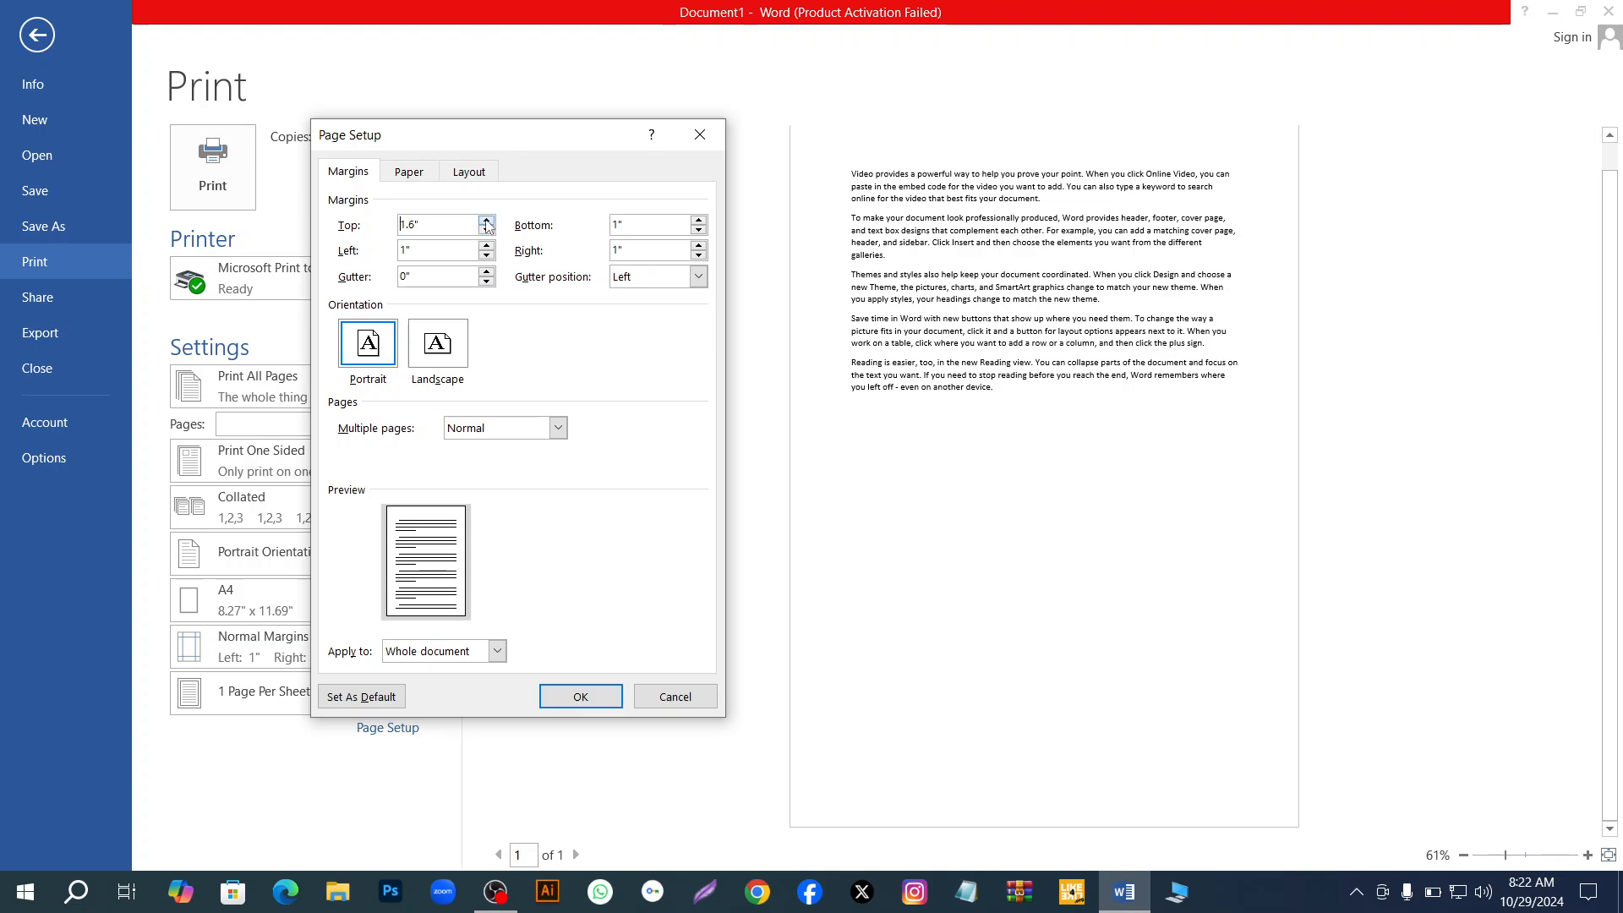
{"action": "left_click", "coordinate": [487, 220]}
{"action": "left_click", "coordinate": [698, 255]}
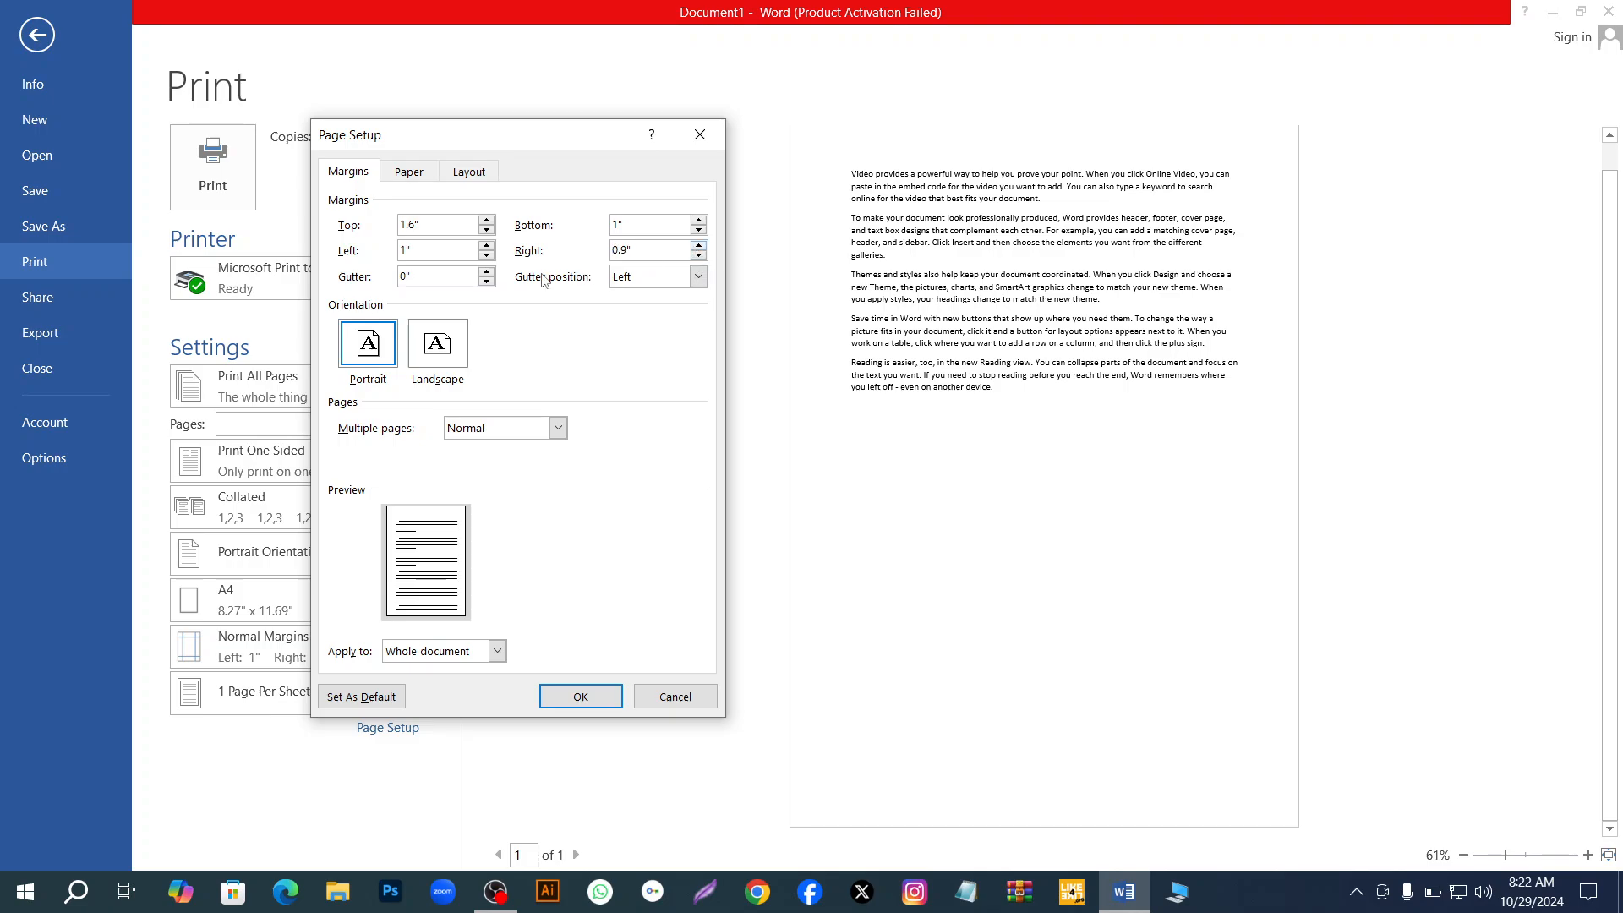
{"action": "left_click", "coordinate": [487, 255]}
{"action": "left_click", "coordinate": [487, 255]}
{"action": "left_click", "coordinate": [488, 256]}
Set the page gutter to 1" in Page Setup
{"action": "left_click", "coordinate": [487, 271]}
{"action": "left_click", "coordinate": [487, 271]}
{"action": "left_click", "coordinate": [487, 271]}
{"action": "left_click", "coordinate": [487, 271]}
{"action": "left_click", "coordinate": [487, 272]}
{"action": "left_click", "coordinate": [486, 272]}
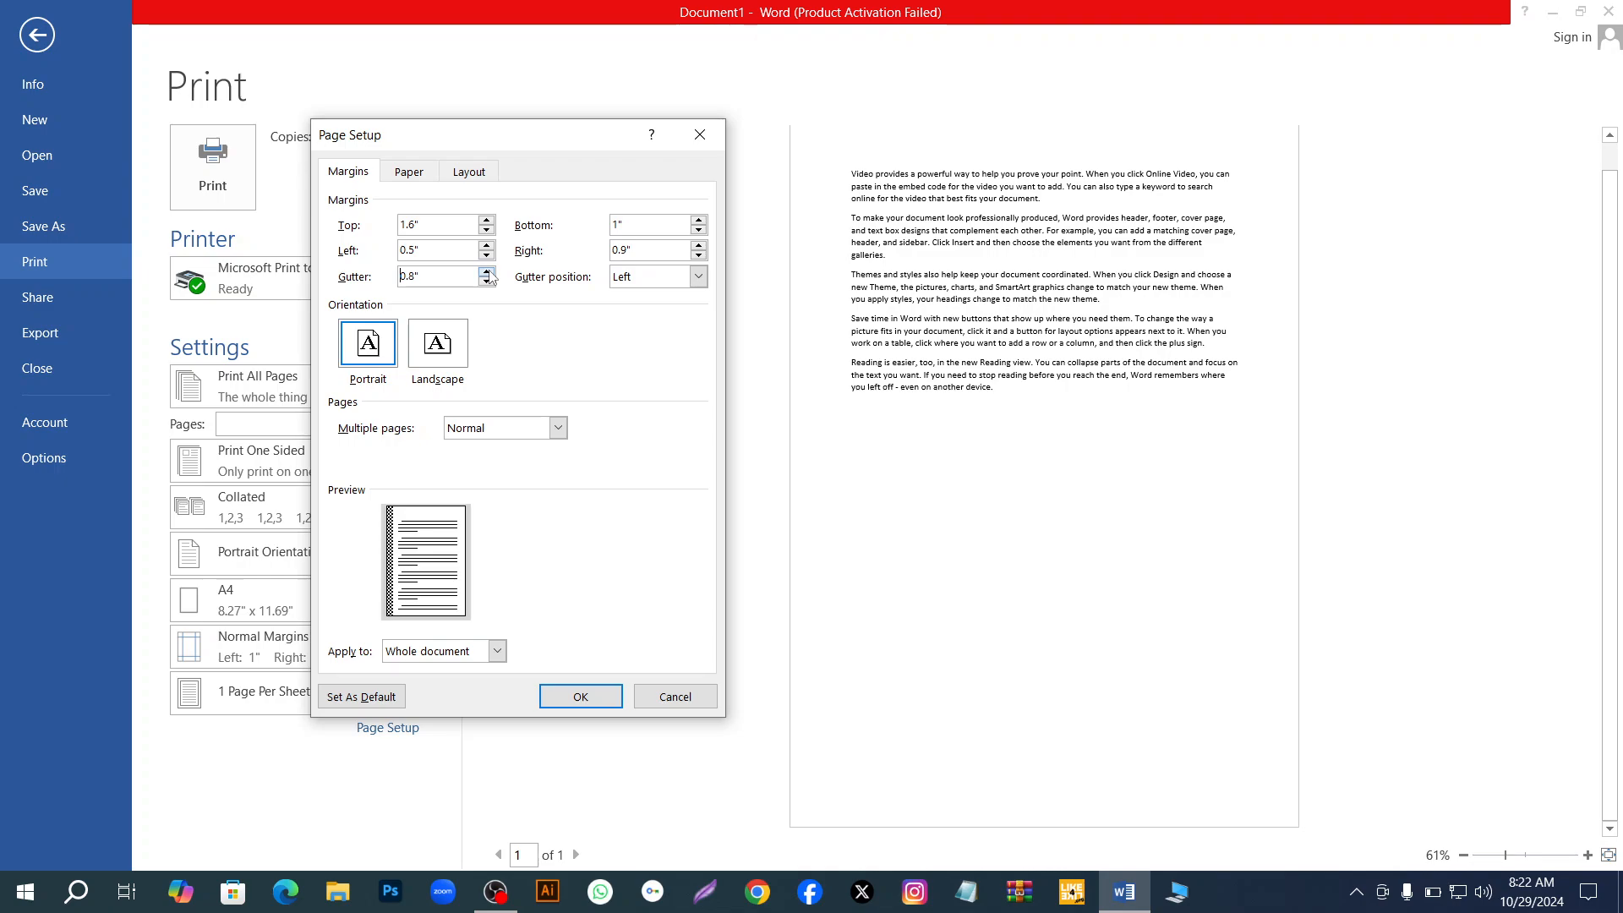
{"action": "left_click", "coordinate": [487, 272]}
{"action": "left_click", "coordinate": [486, 271]}
Review the paper and layout settings in Page Setup and apply the custom margins to the whole document
{"action": "left_click", "coordinate": [411, 173]}
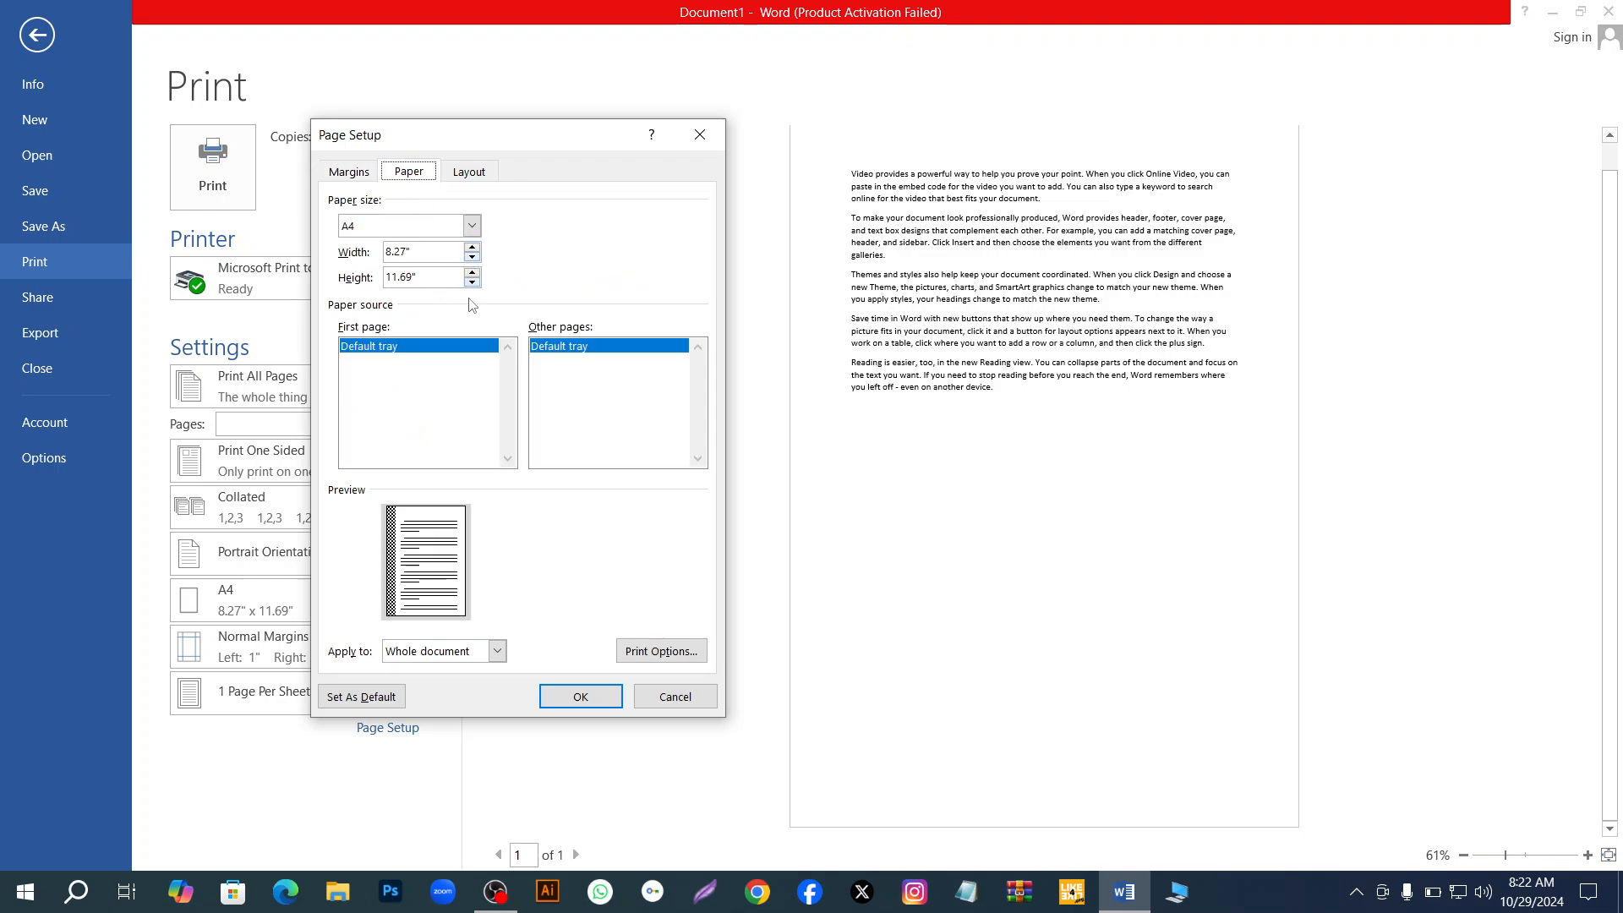
{"action": "left_click", "coordinate": [471, 173]}
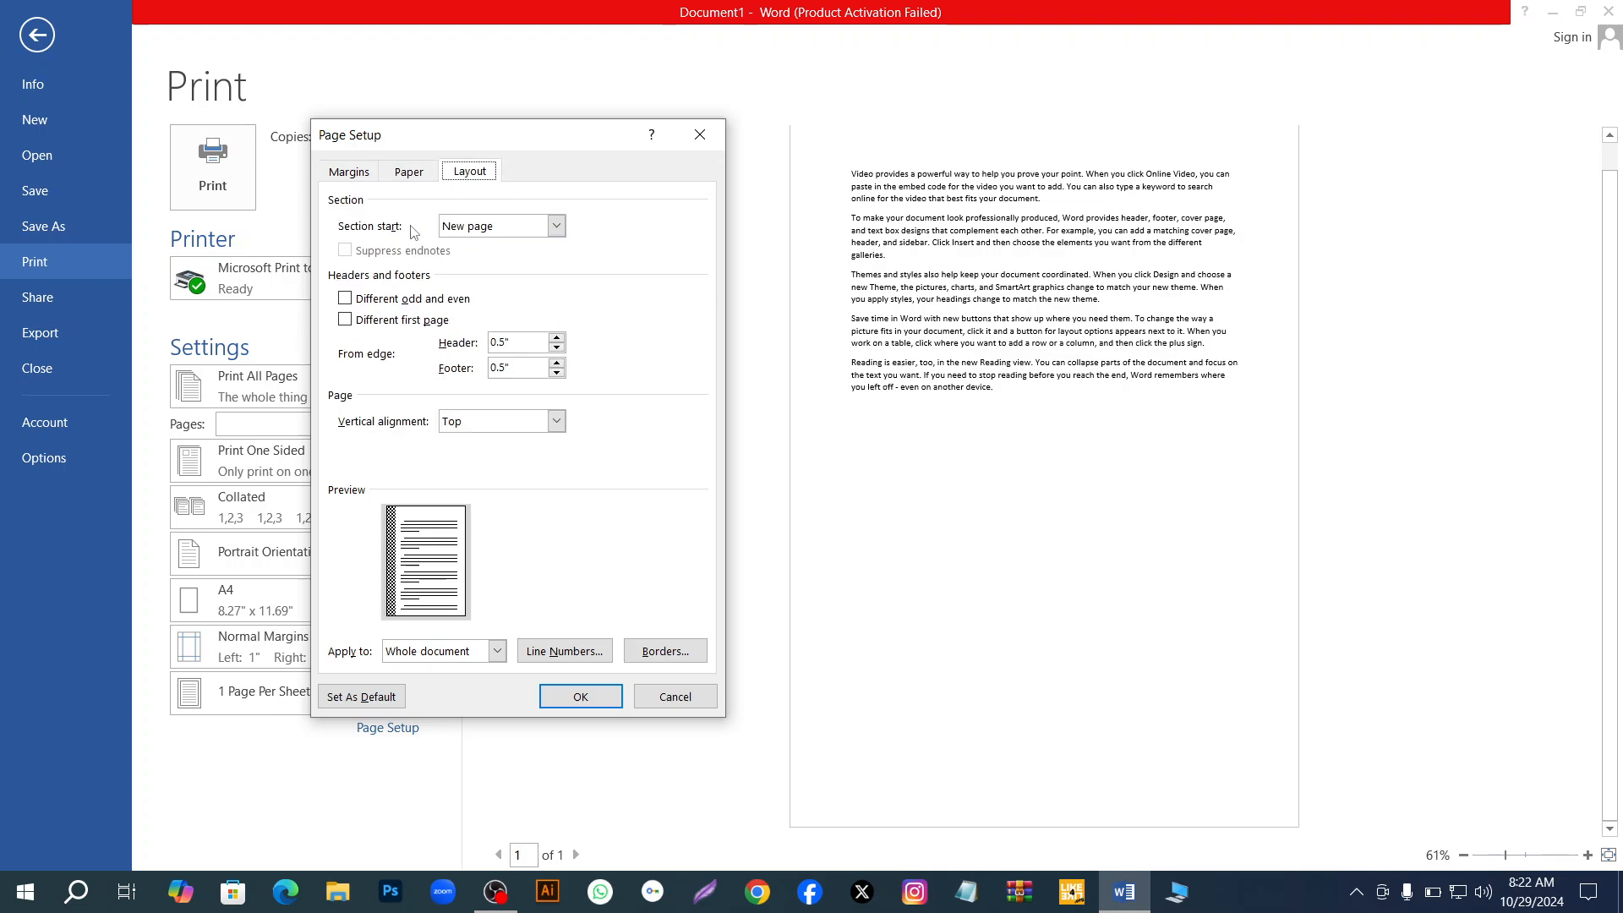
{"action": "left_click", "coordinate": [406, 175]}
{"action": "left_click", "coordinate": [487, 173]}
{"action": "left_click", "coordinate": [349, 173]}
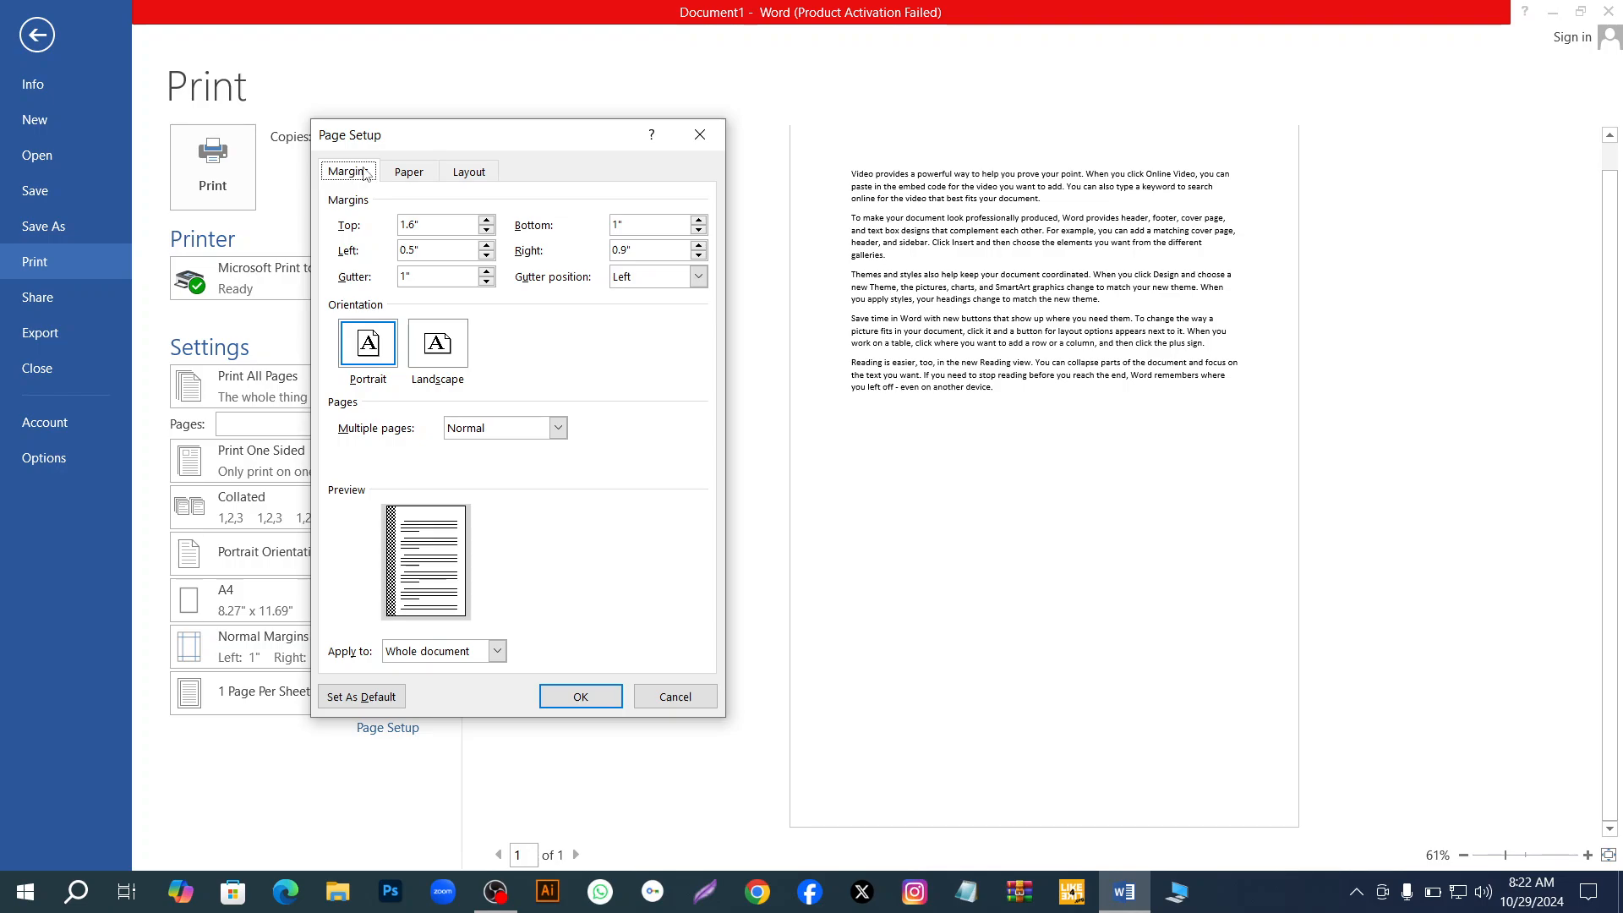
{"action": "left_click", "coordinate": [403, 176]}
{"action": "left_click", "coordinate": [474, 178]}
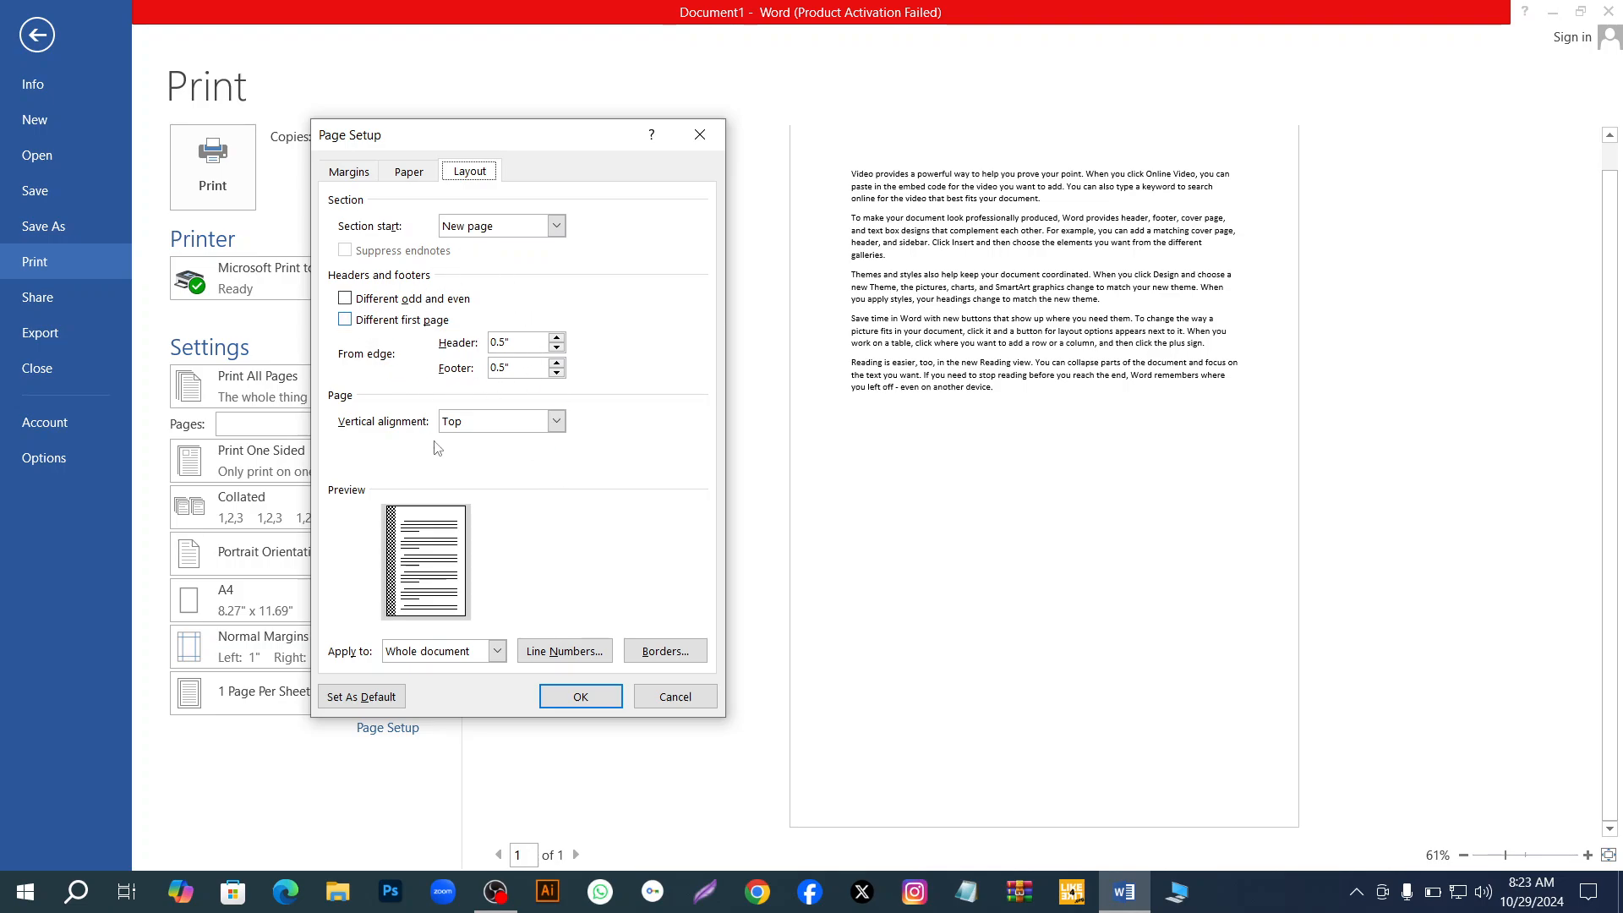
{"action": "left_click", "coordinate": [577, 699]}
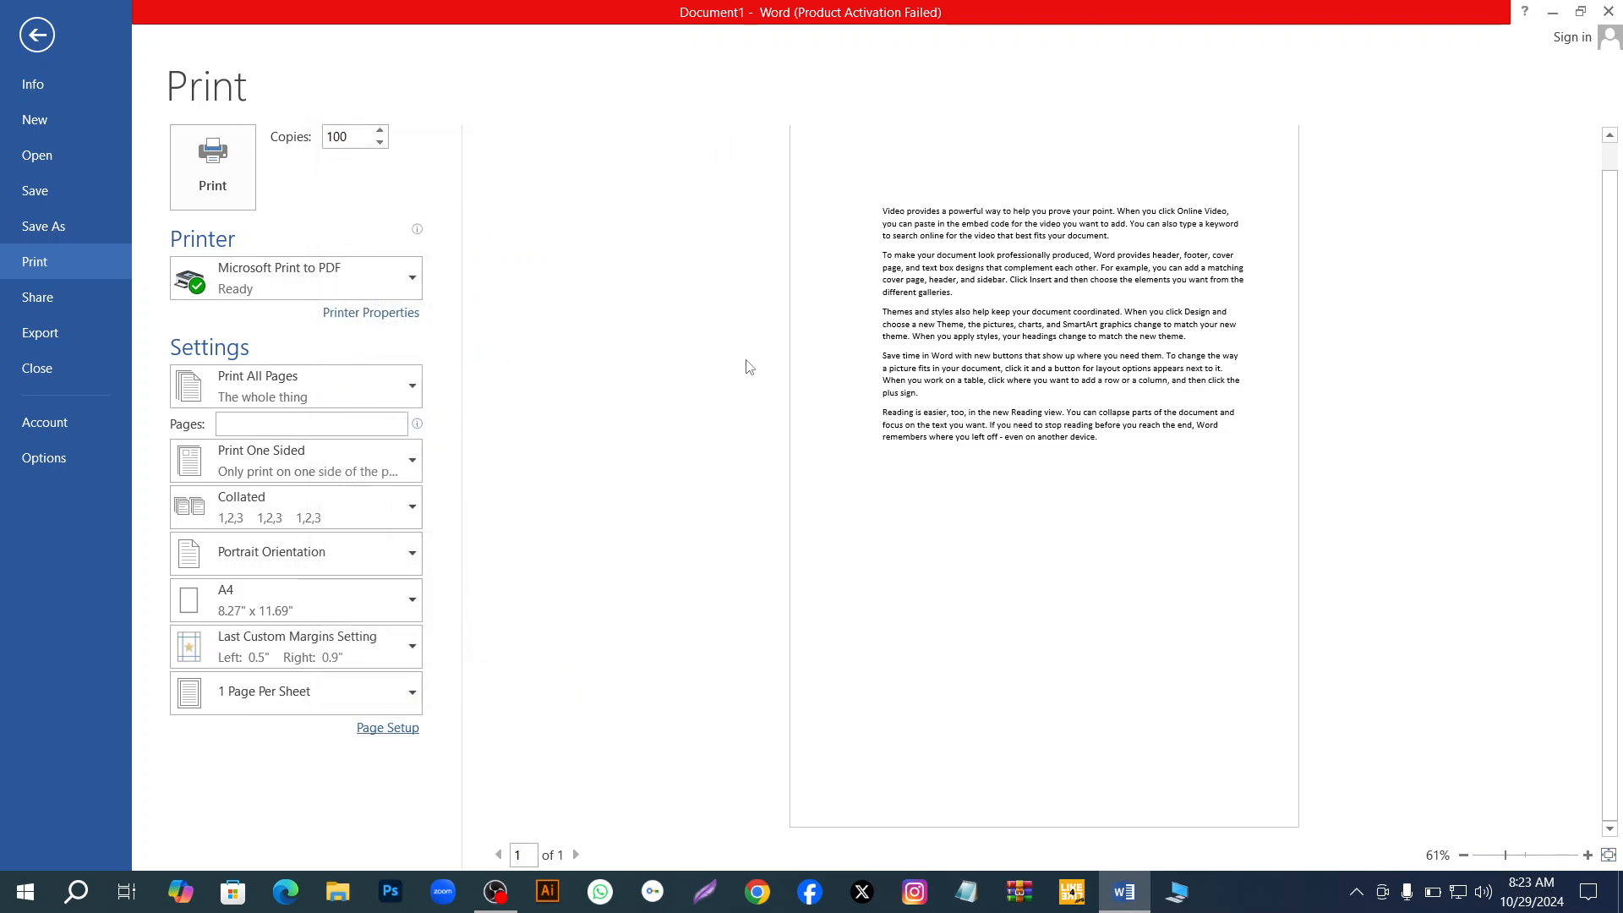
Return from the print view to the document and set its margins to Normal
{"action": "left_click", "coordinate": [37, 34]}
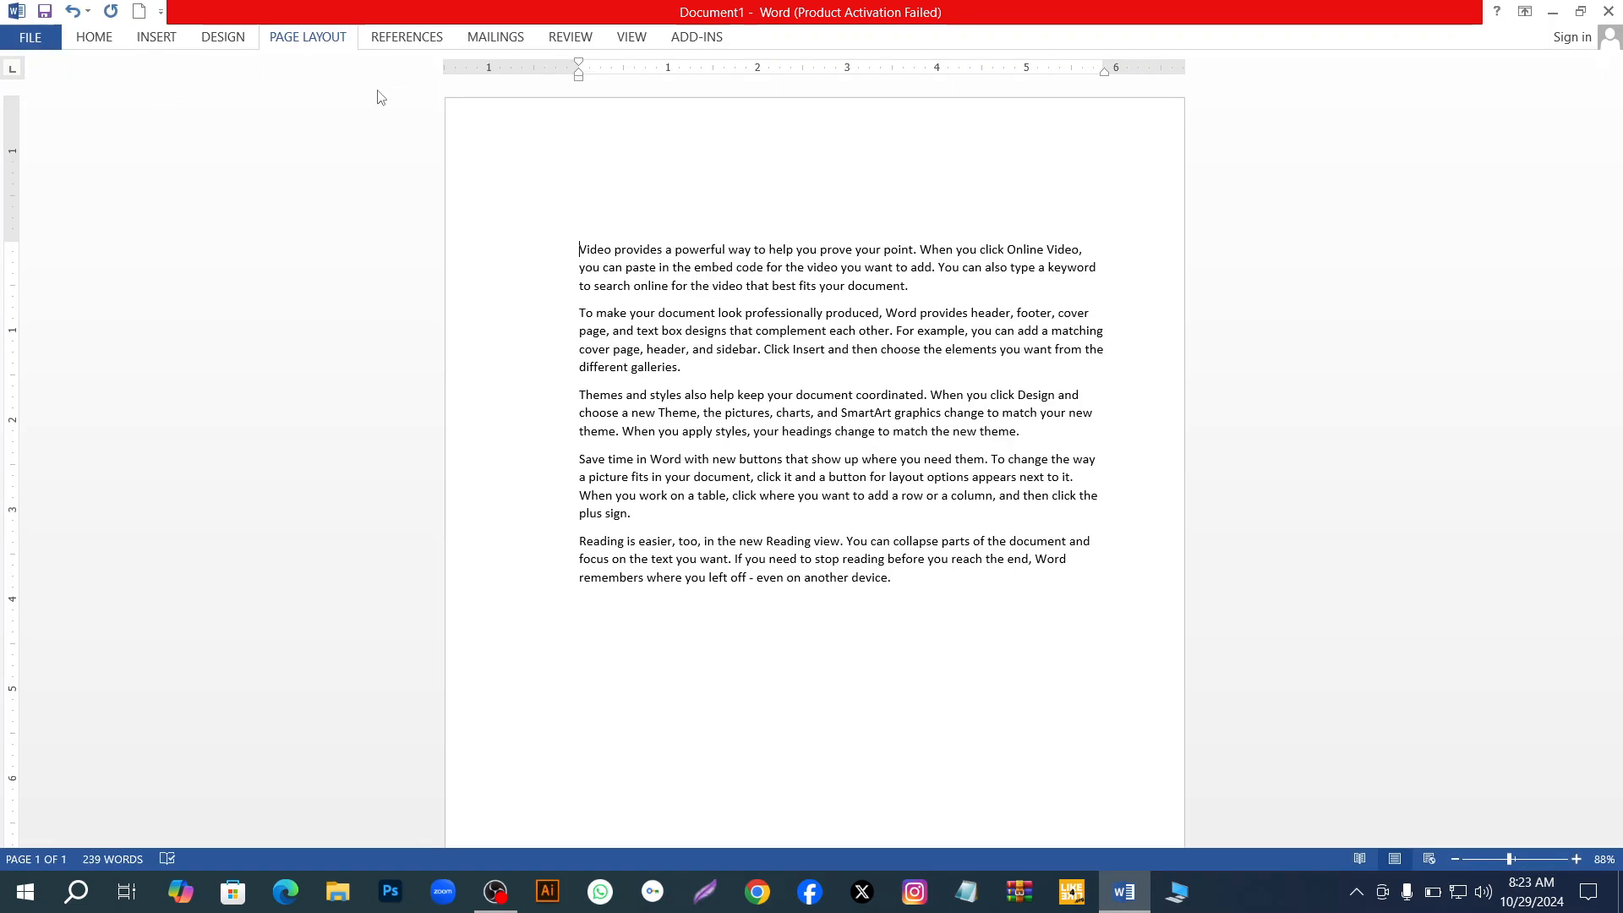
{"action": "key", "text": "ctrl+End"}
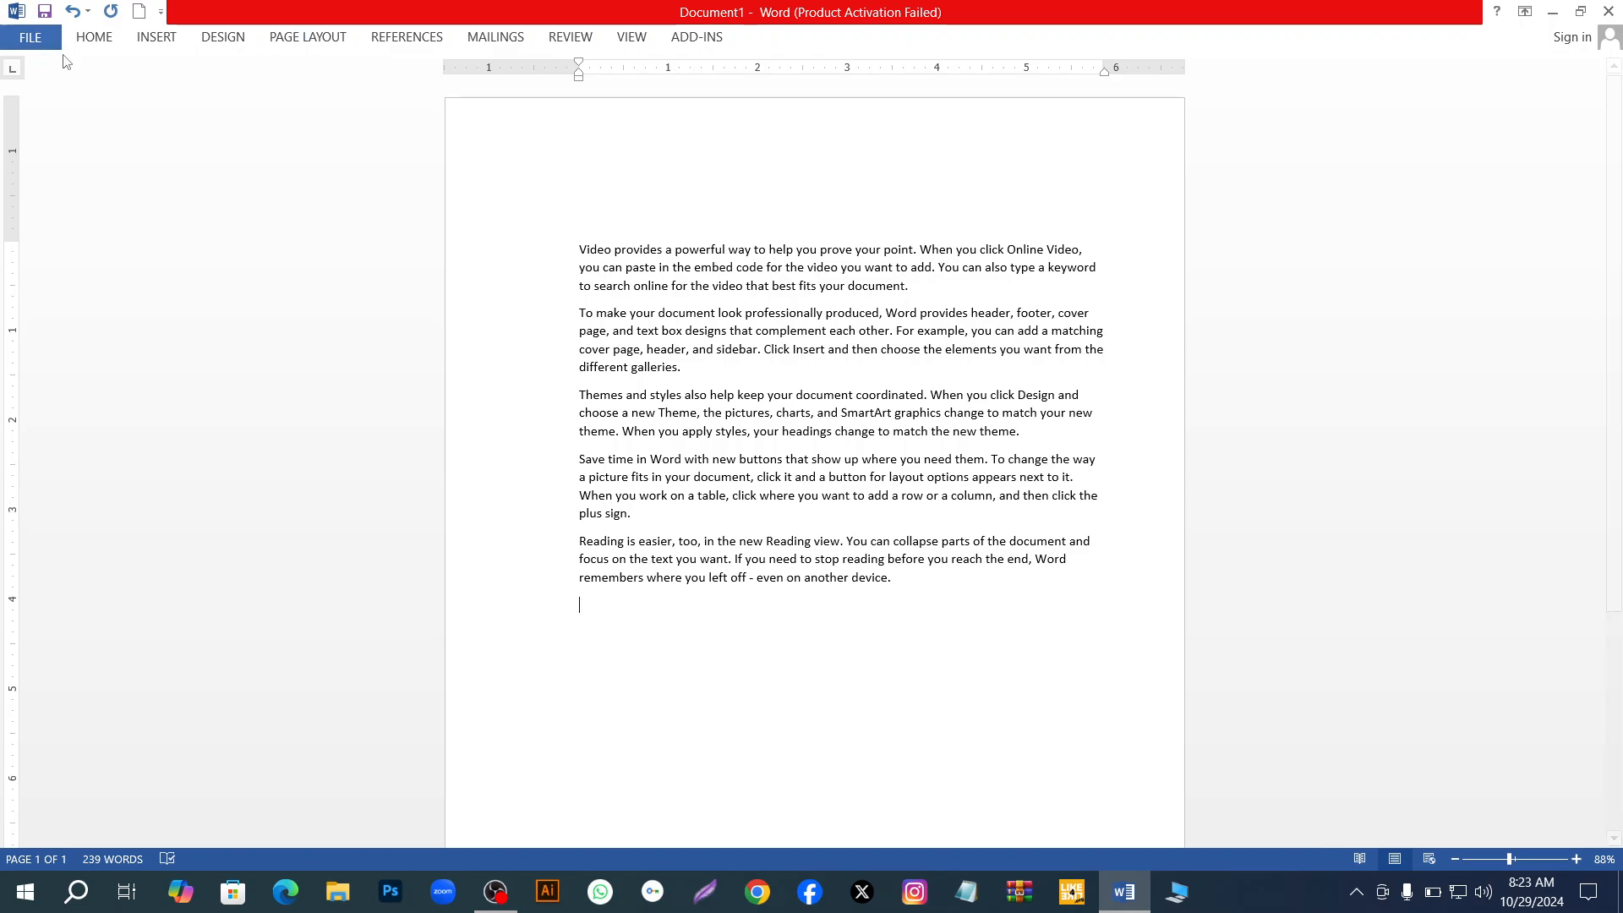
{"action": "left_click", "coordinate": [308, 37]}
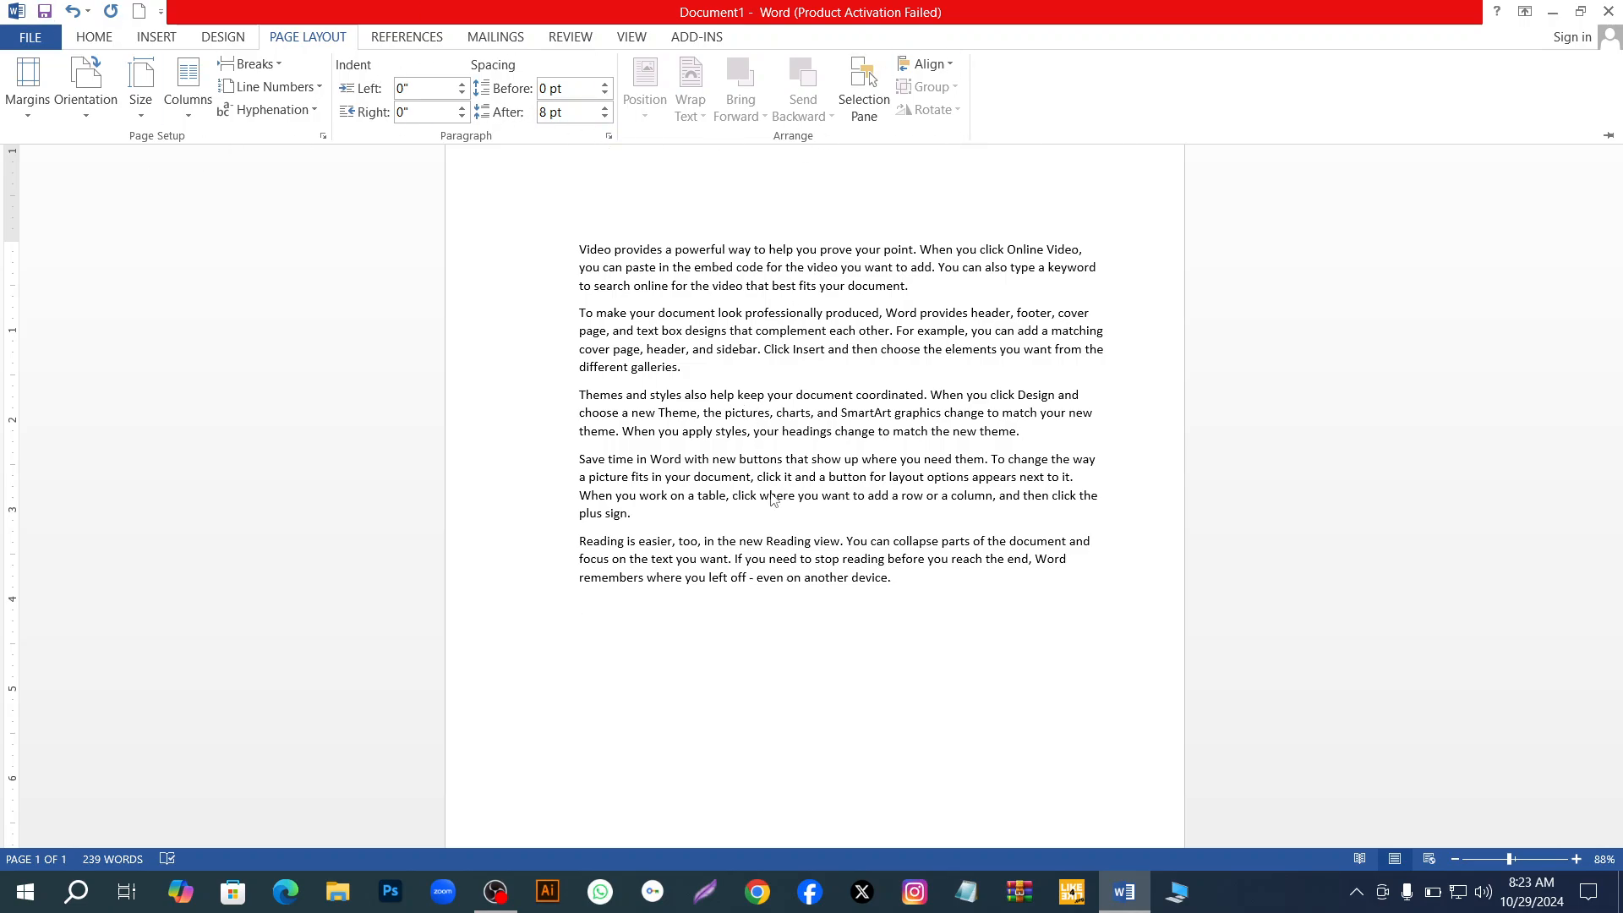
{"action": "scroll", "coordinate": [770, 493], "scroll_direction": "down", "scroll_amount": 3}
{"action": "scroll", "coordinate": [770, 493], "scroll_direction": "up", "scroll_amount": 3}
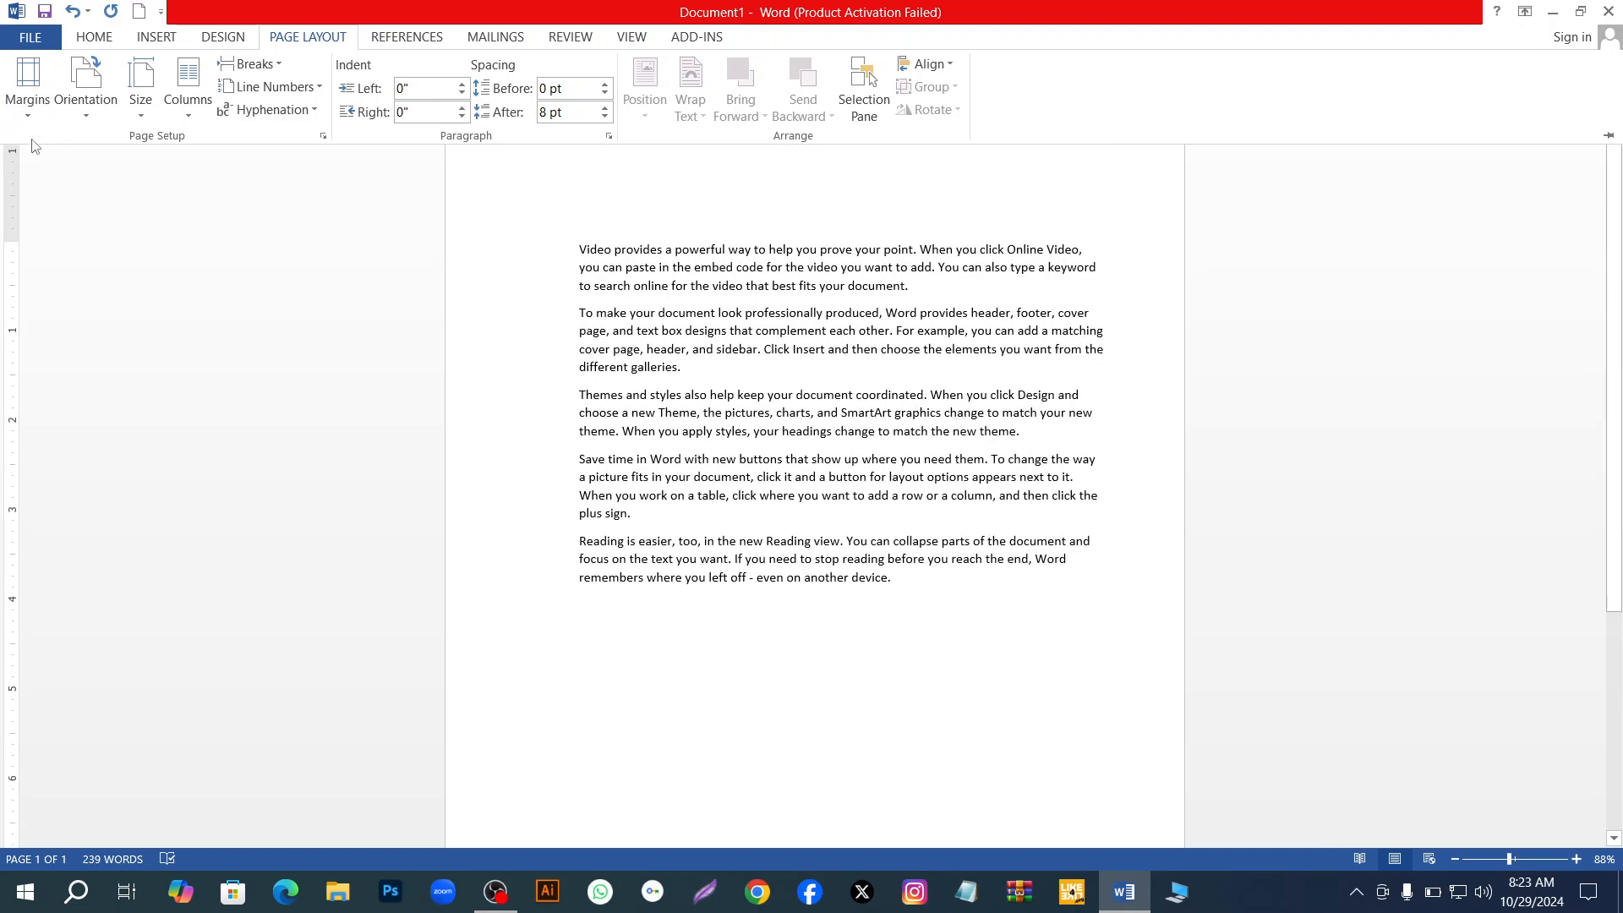
{"action": "left_click", "coordinate": [23, 97]}
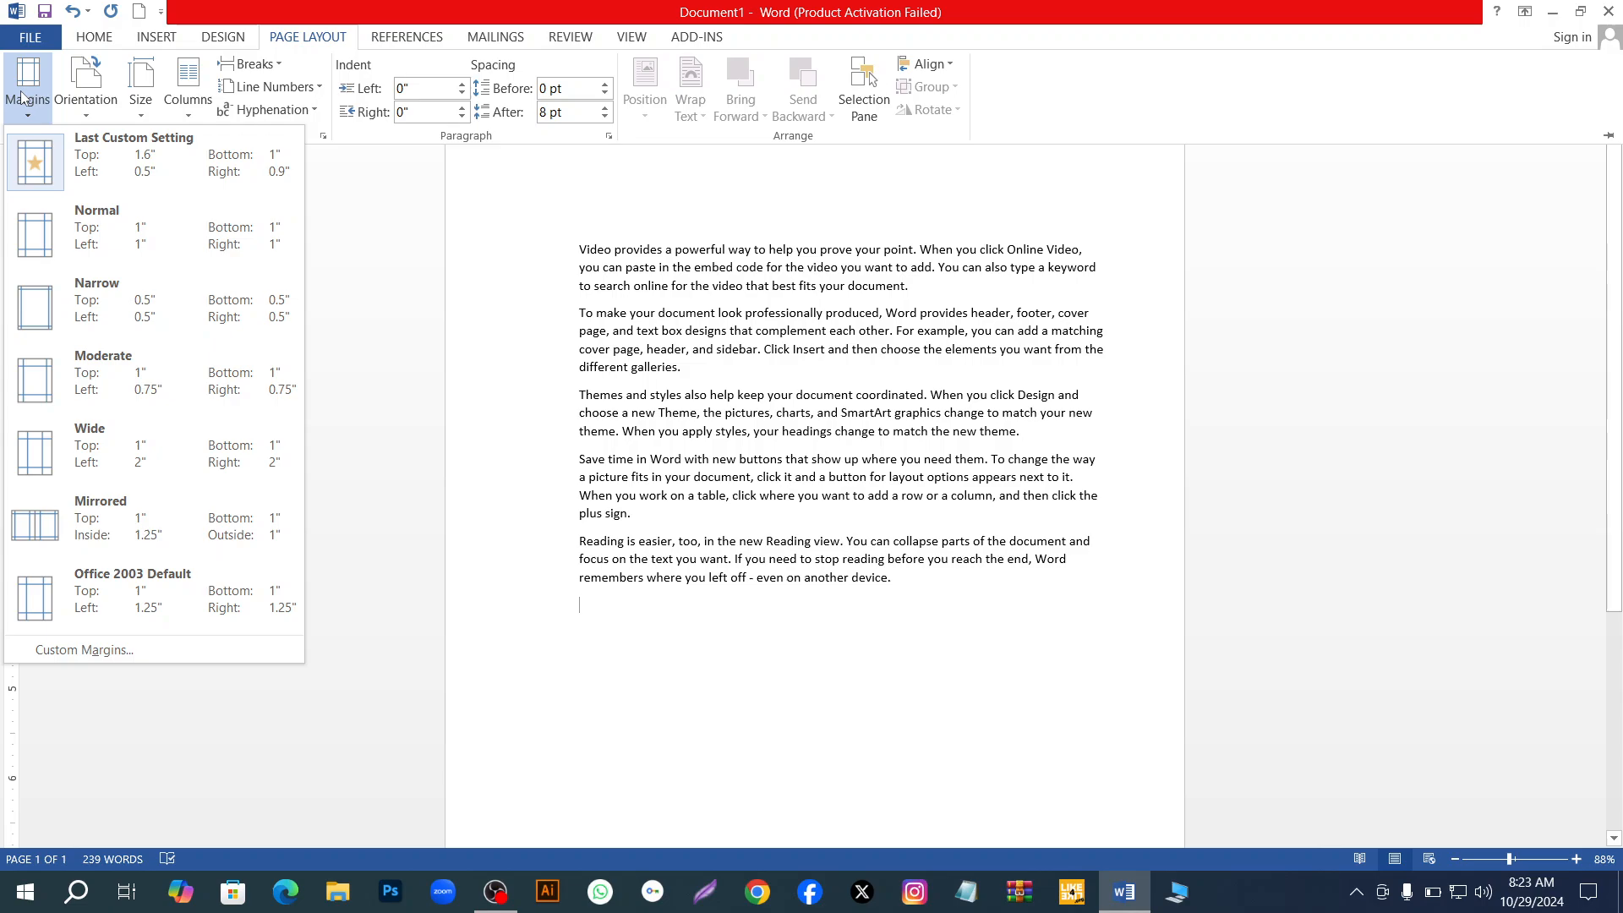
{"action": "left_click", "coordinate": [144, 230]}
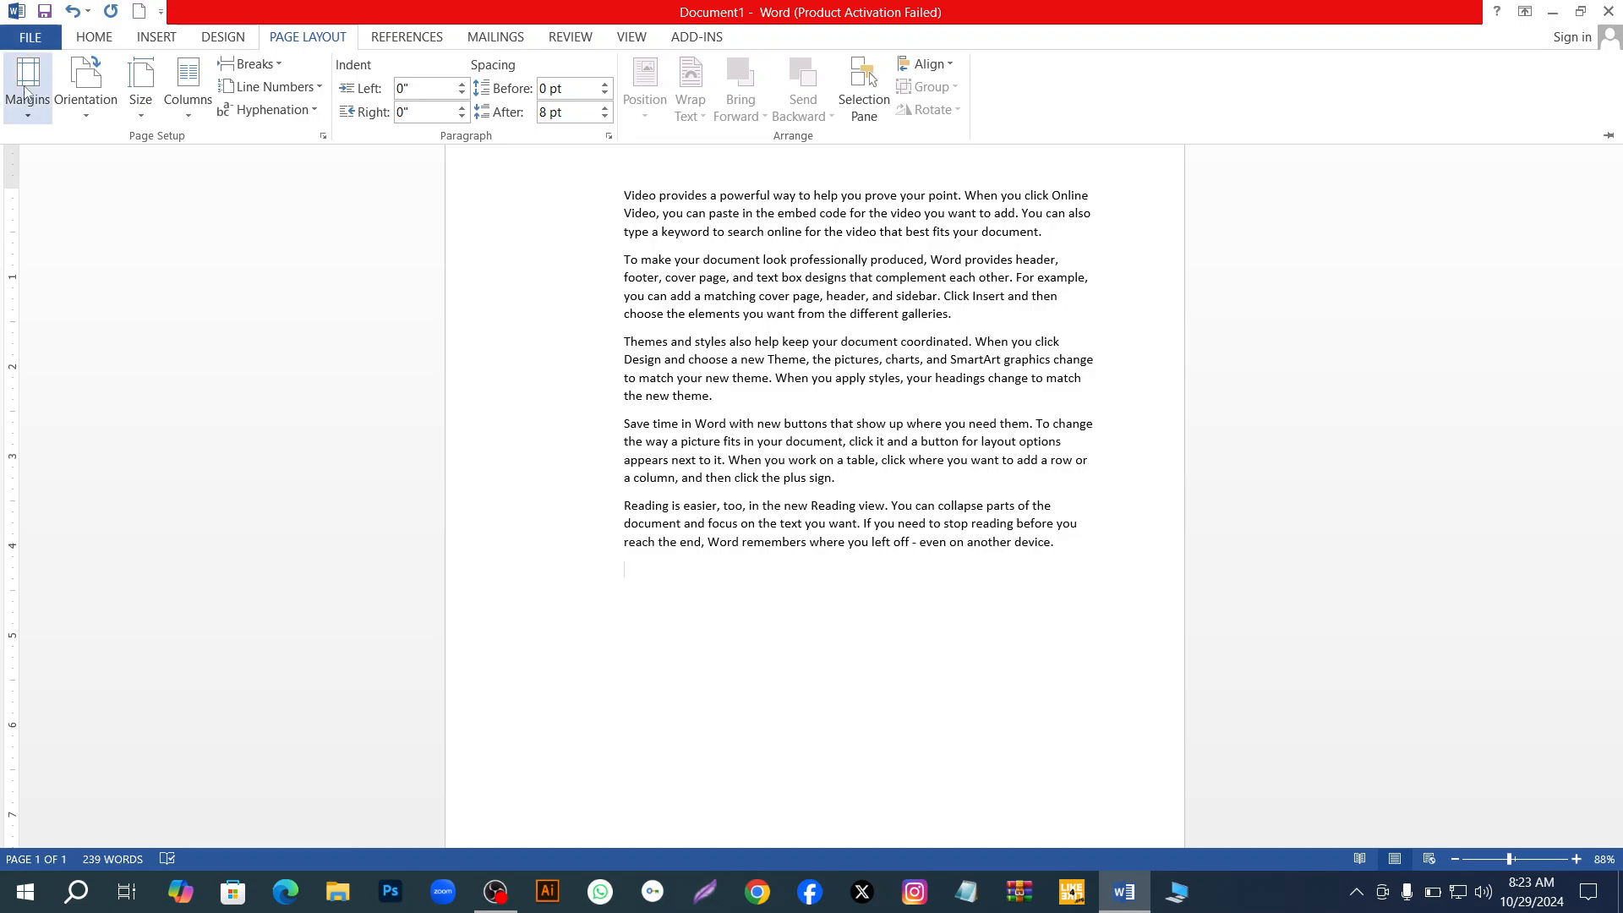
Change the document's margins to the Narrow preset and look over the page
{"action": "left_click", "coordinate": [17, 114]}
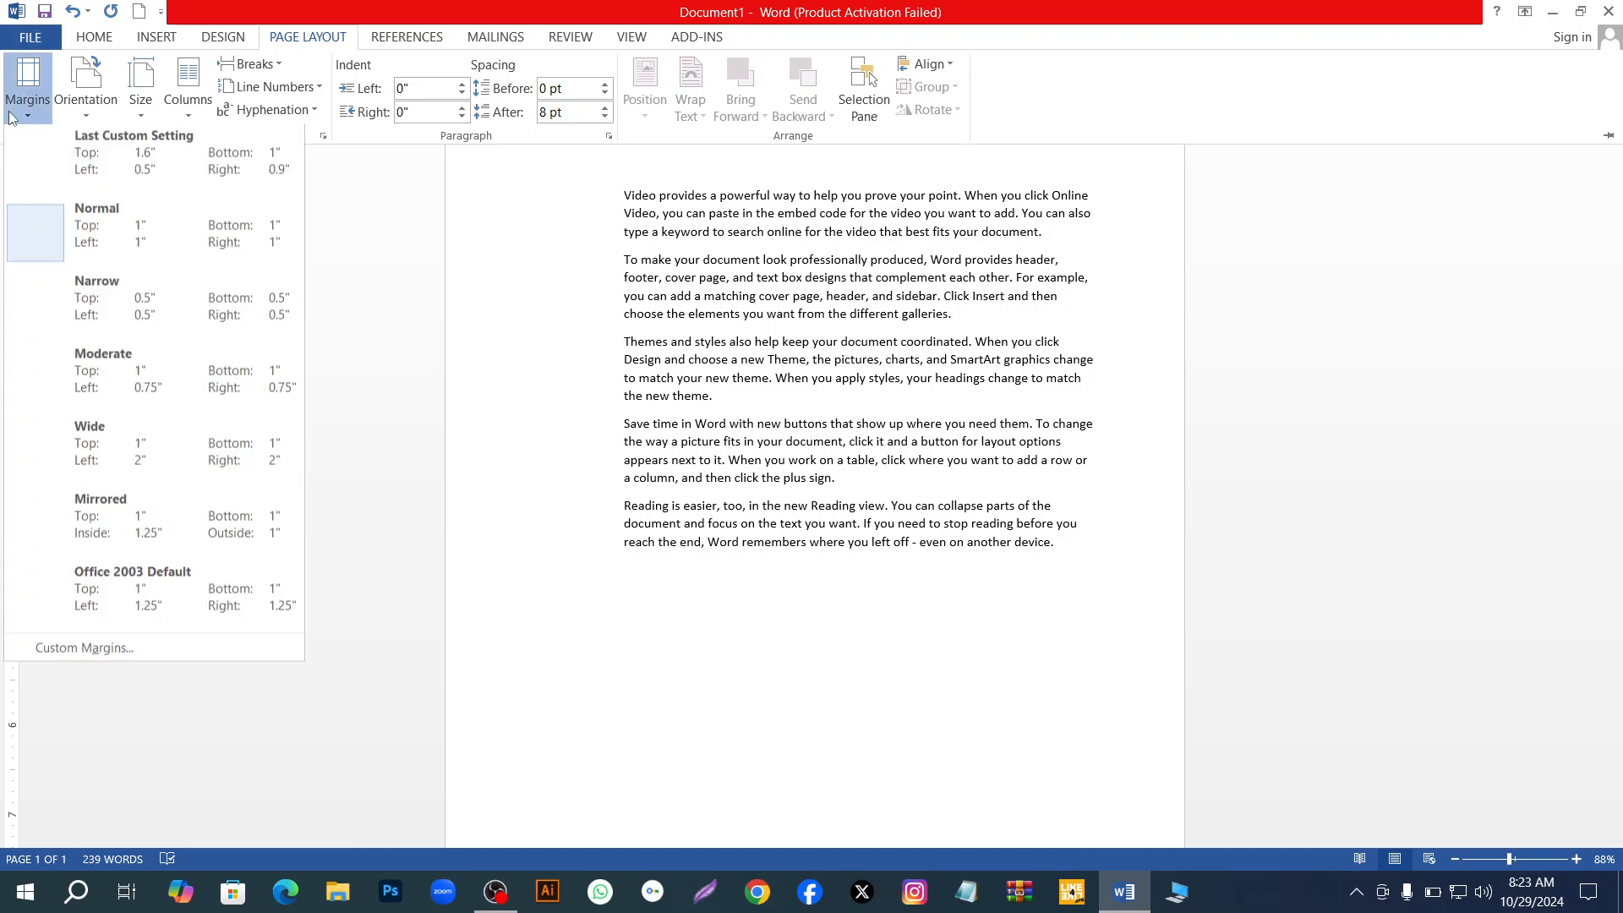
{"action": "left_click", "coordinate": [105, 313]}
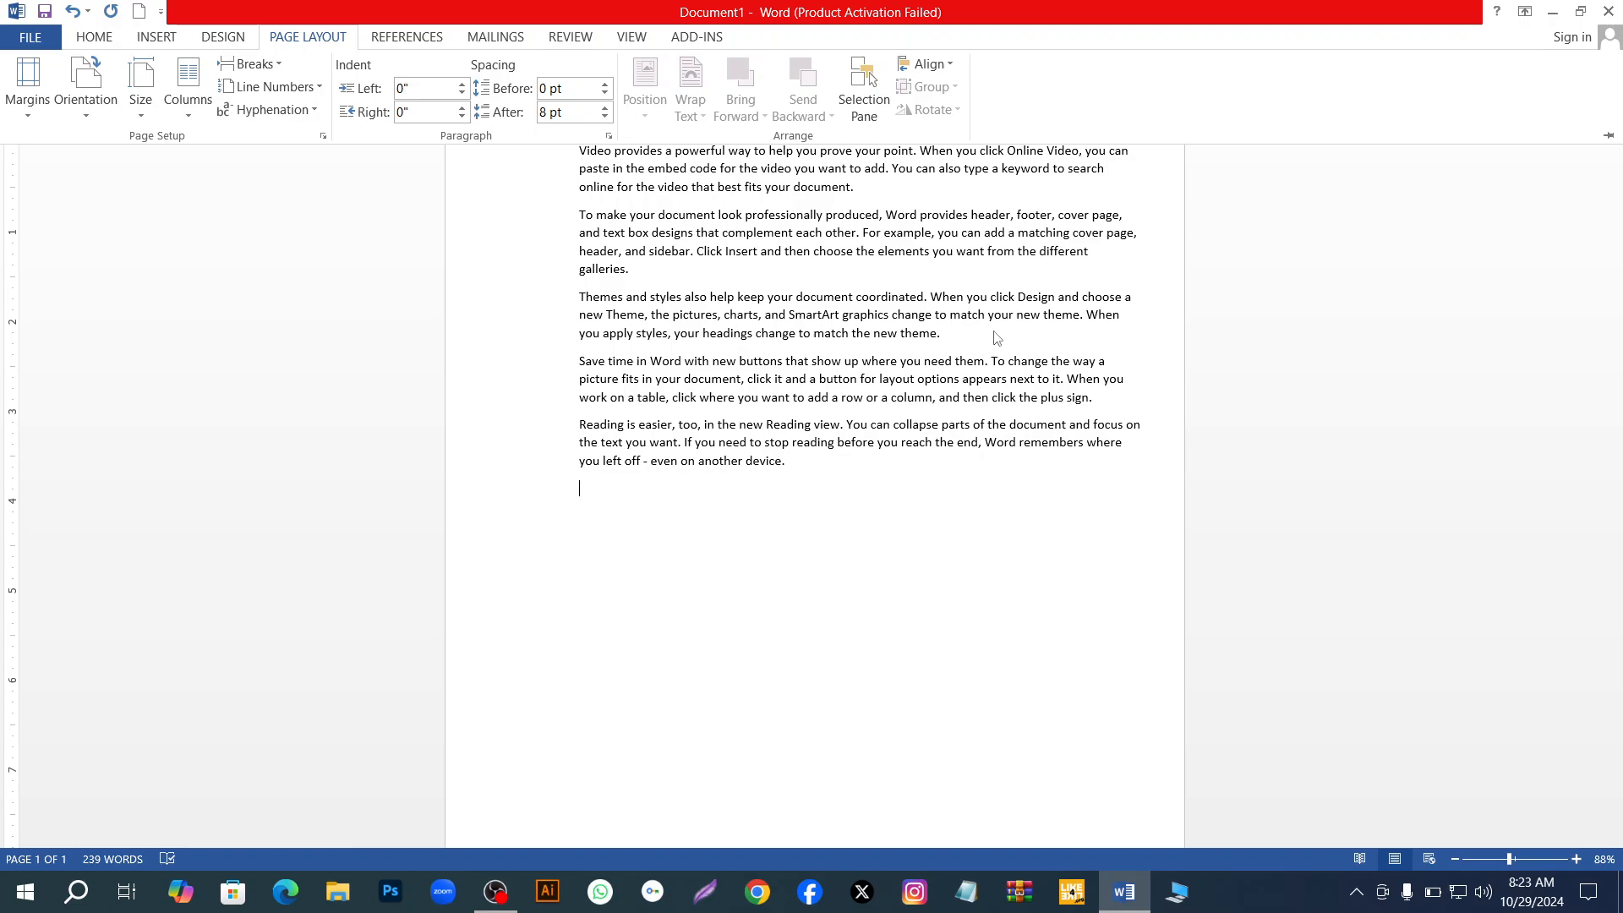
{"action": "scroll", "coordinate": [1134, 376], "scroll_direction": "down", "scroll_amount": 4}
{"action": "scroll", "coordinate": [1141, 387], "scroll_direction": "up", "scroll_amount": 4}
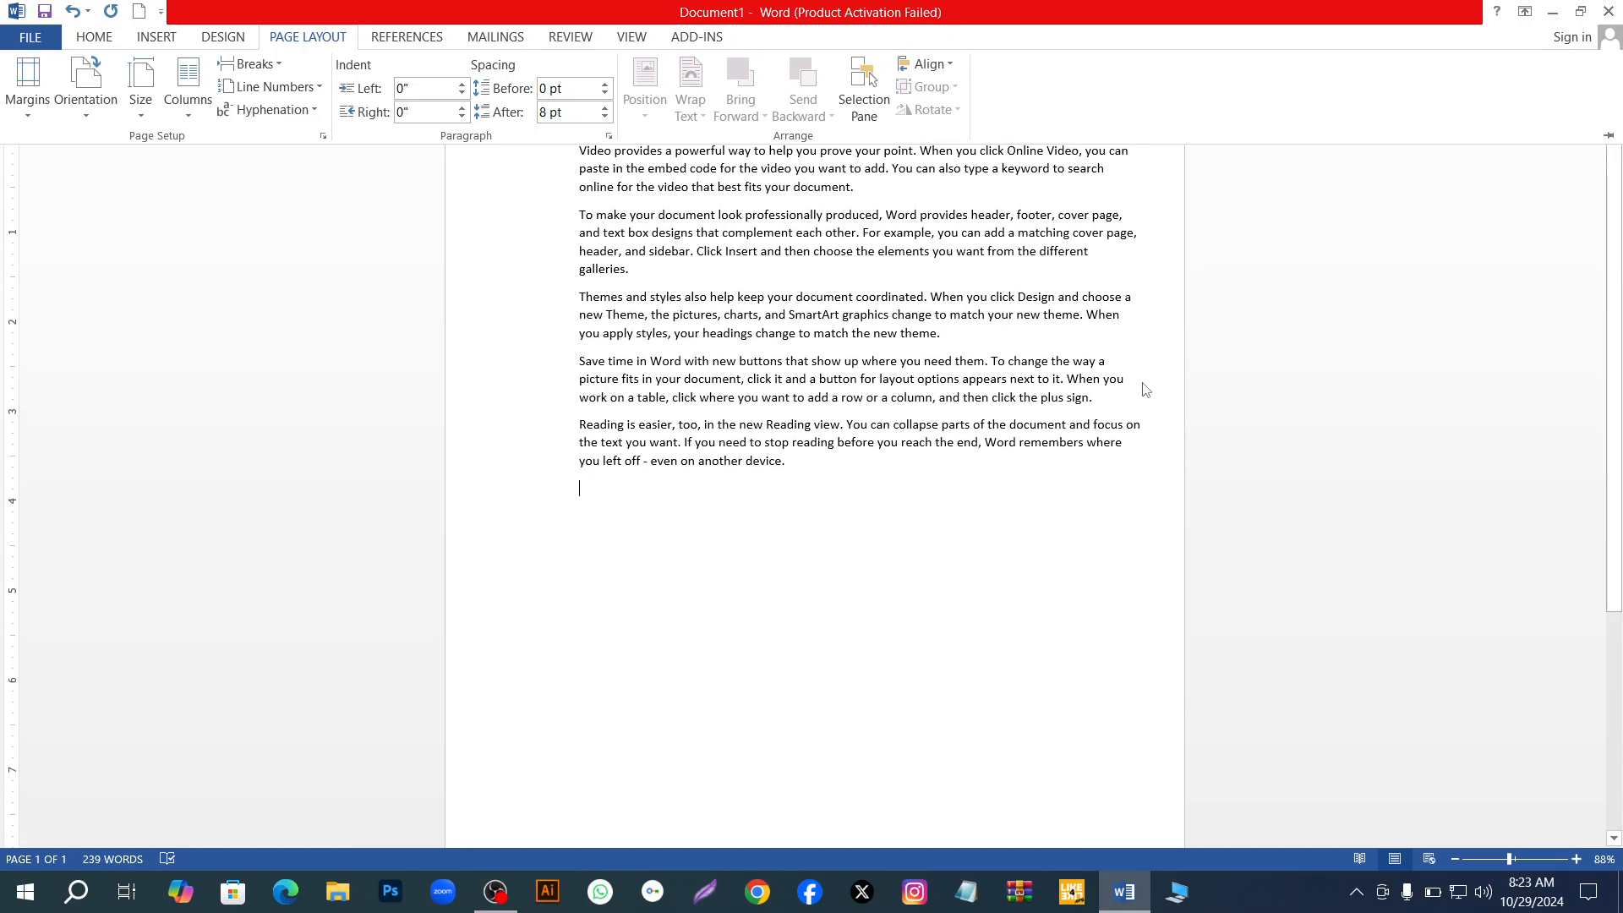
Apply the Wide margin preset to the document
{"action": "left_click_drag", "start_coordinate": [1499, 861], "coordinate": [1491, 861]}
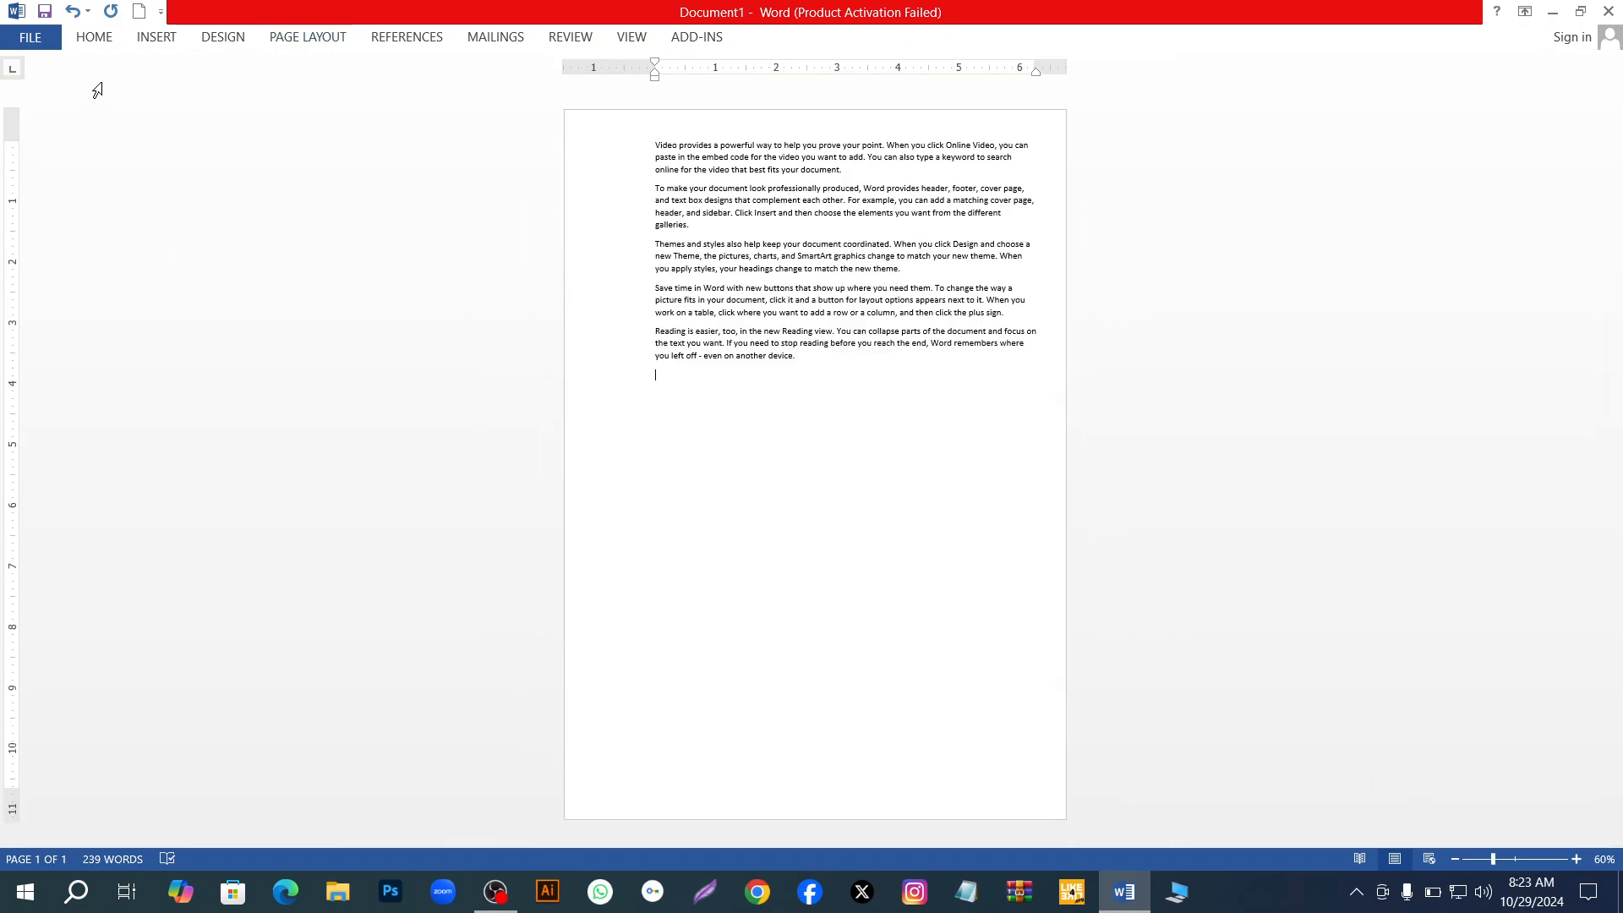
{"action": "left_click", "coordinate": [307, 38]}
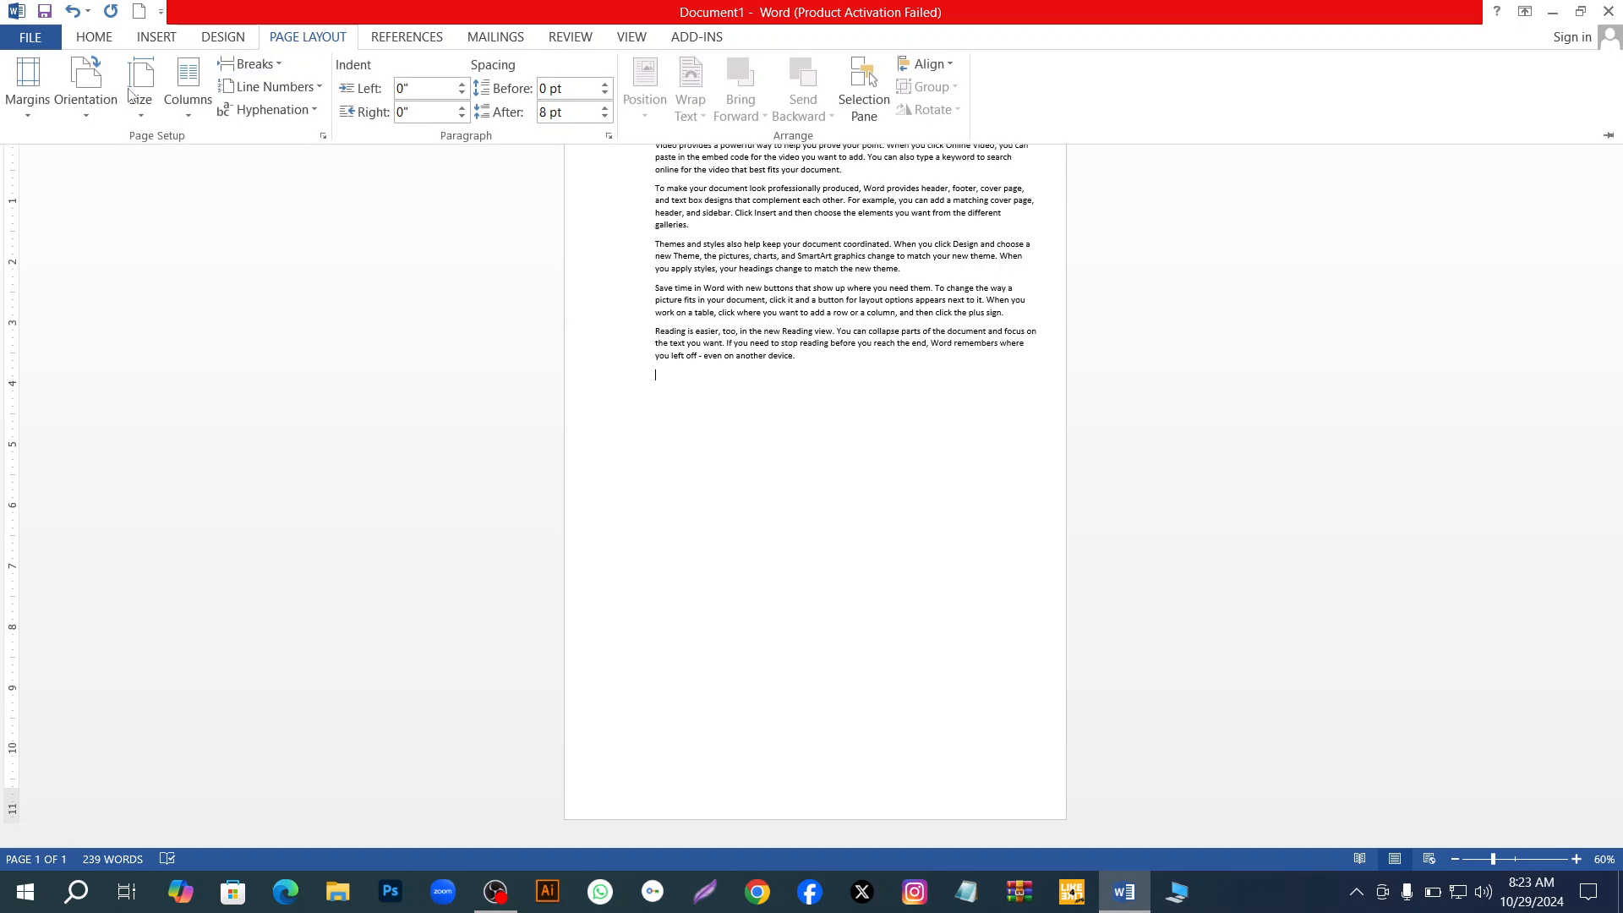
{"action": "left_click", "coordinate": [30, 117]}
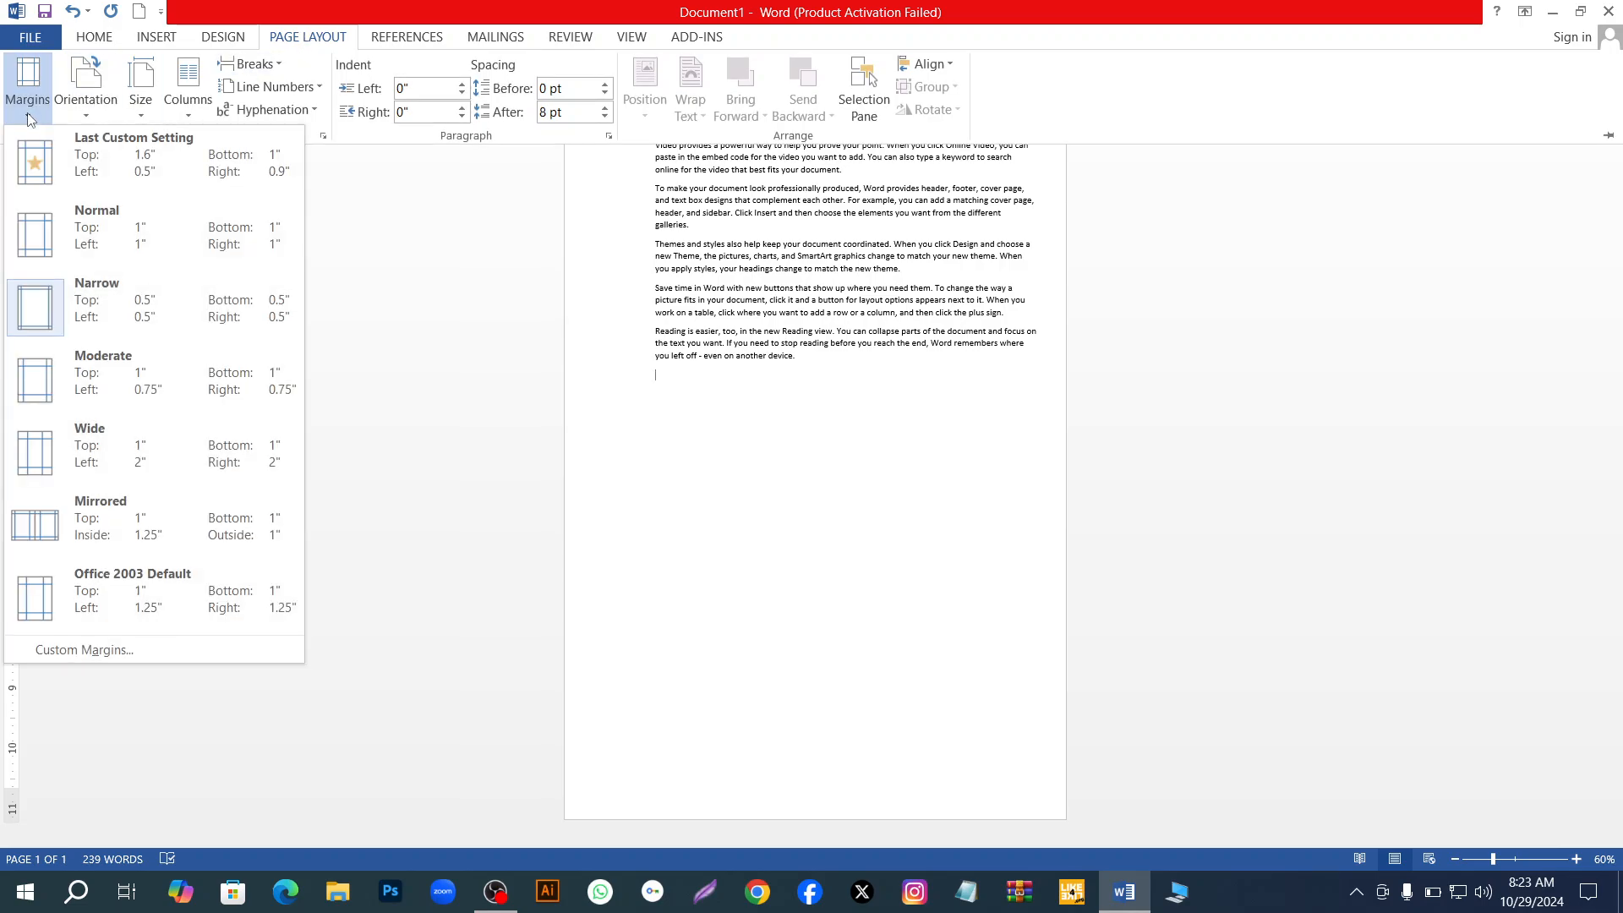
{"action": "left_click", "coordinate": [132, 453]}
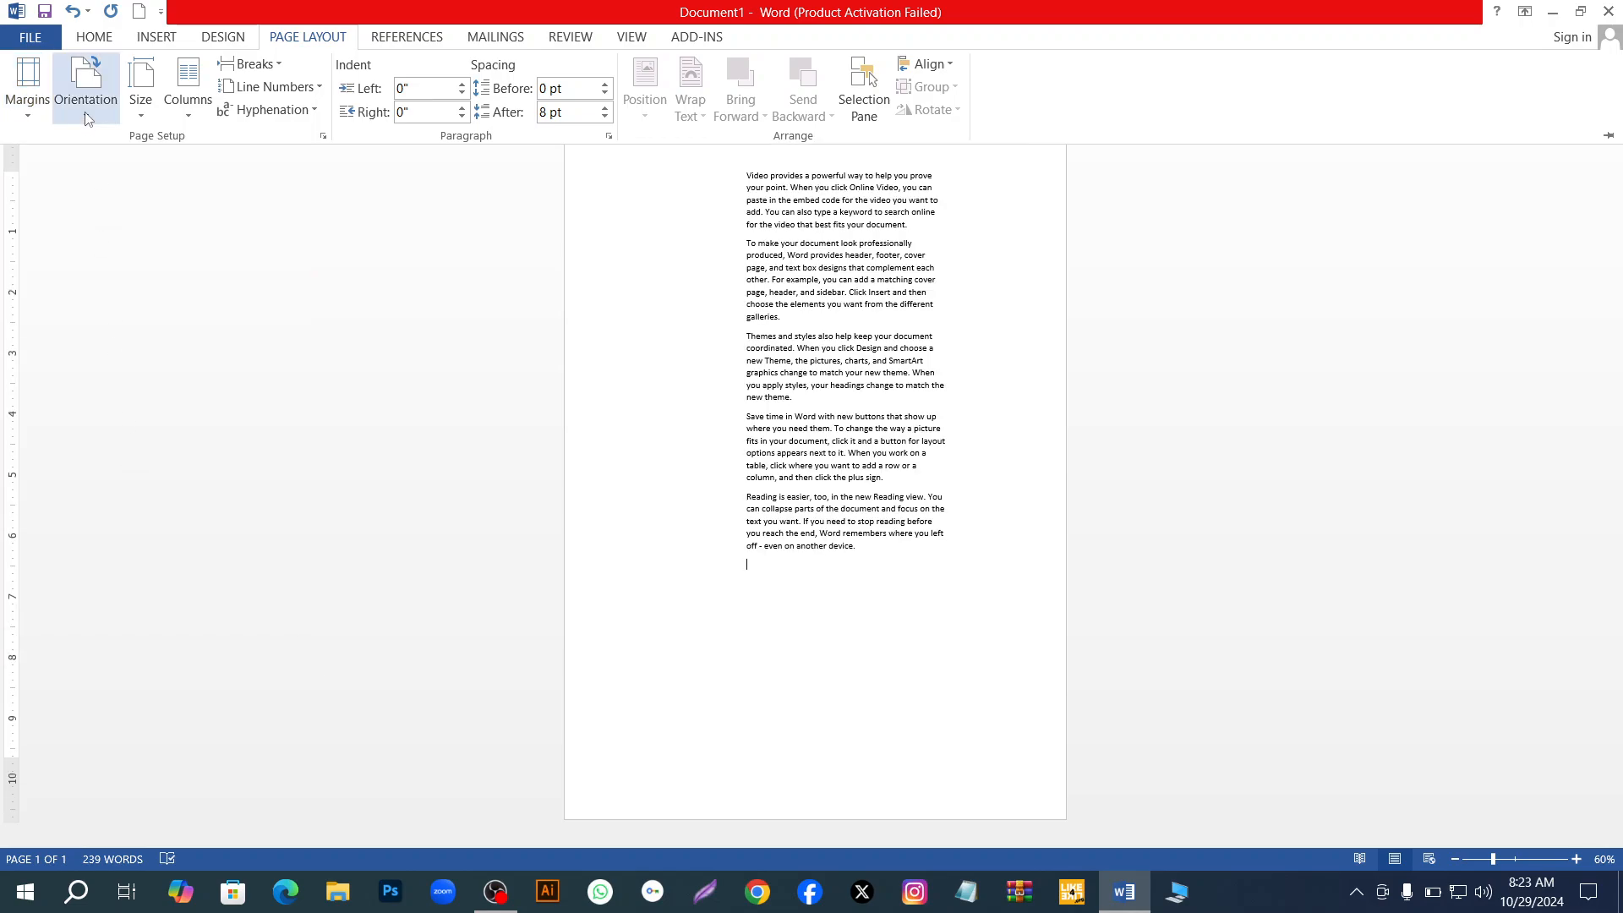
Try the Office 2003 Default margin preset on the document and switch back to the Wide preset
{"action": "left_click", "coordinate": [26, 105]}
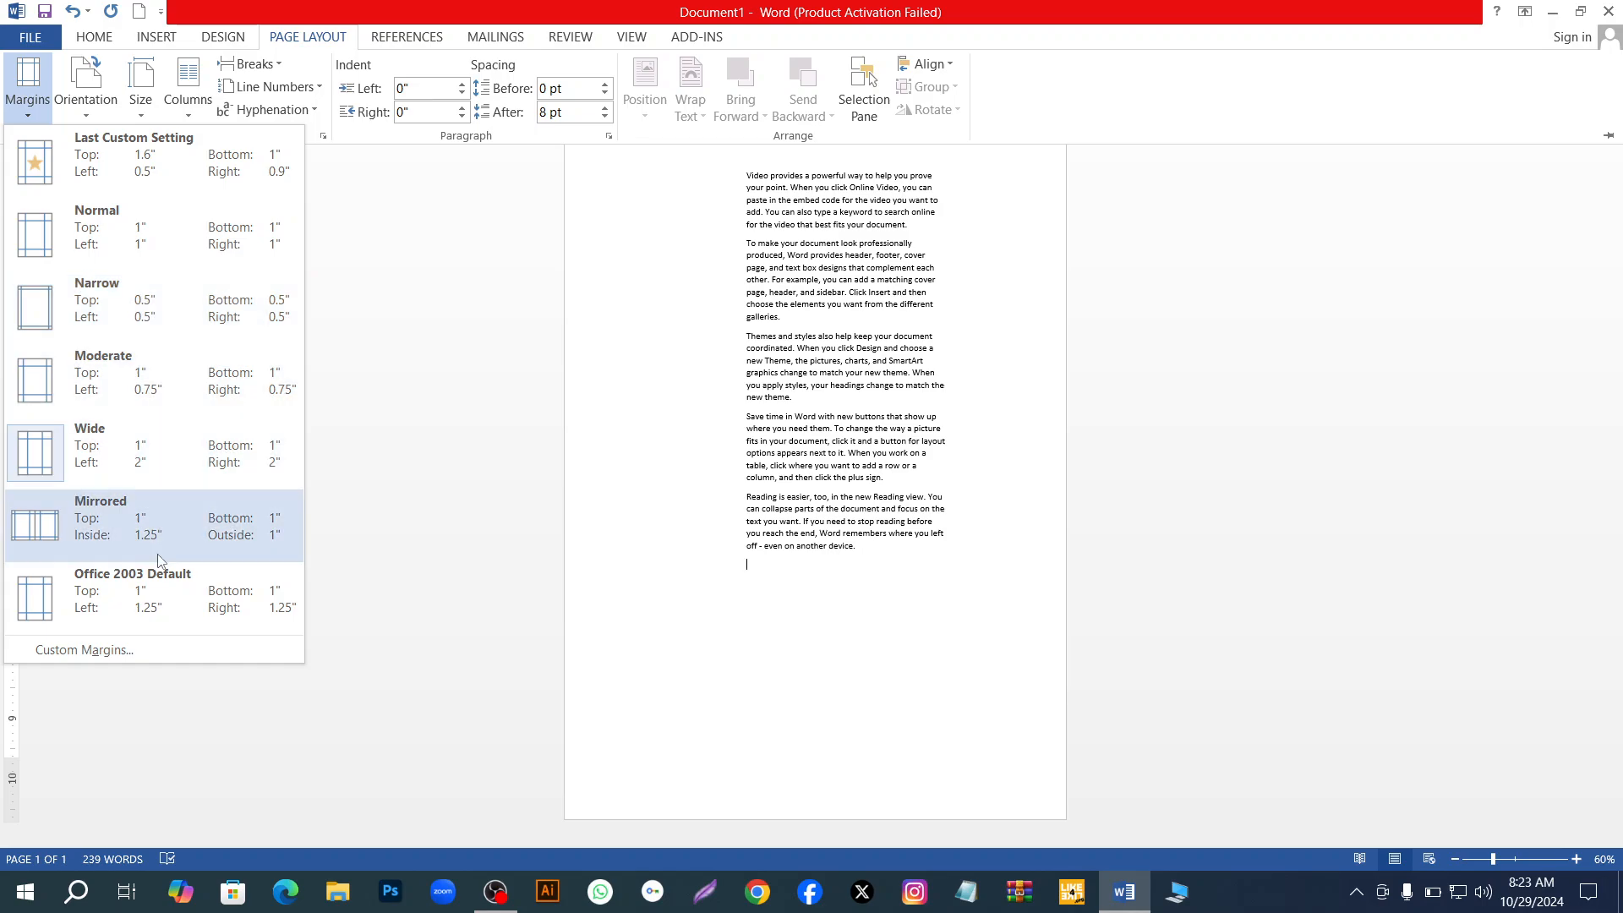
{"action": "left_click", "coordinate": [158, 590]}
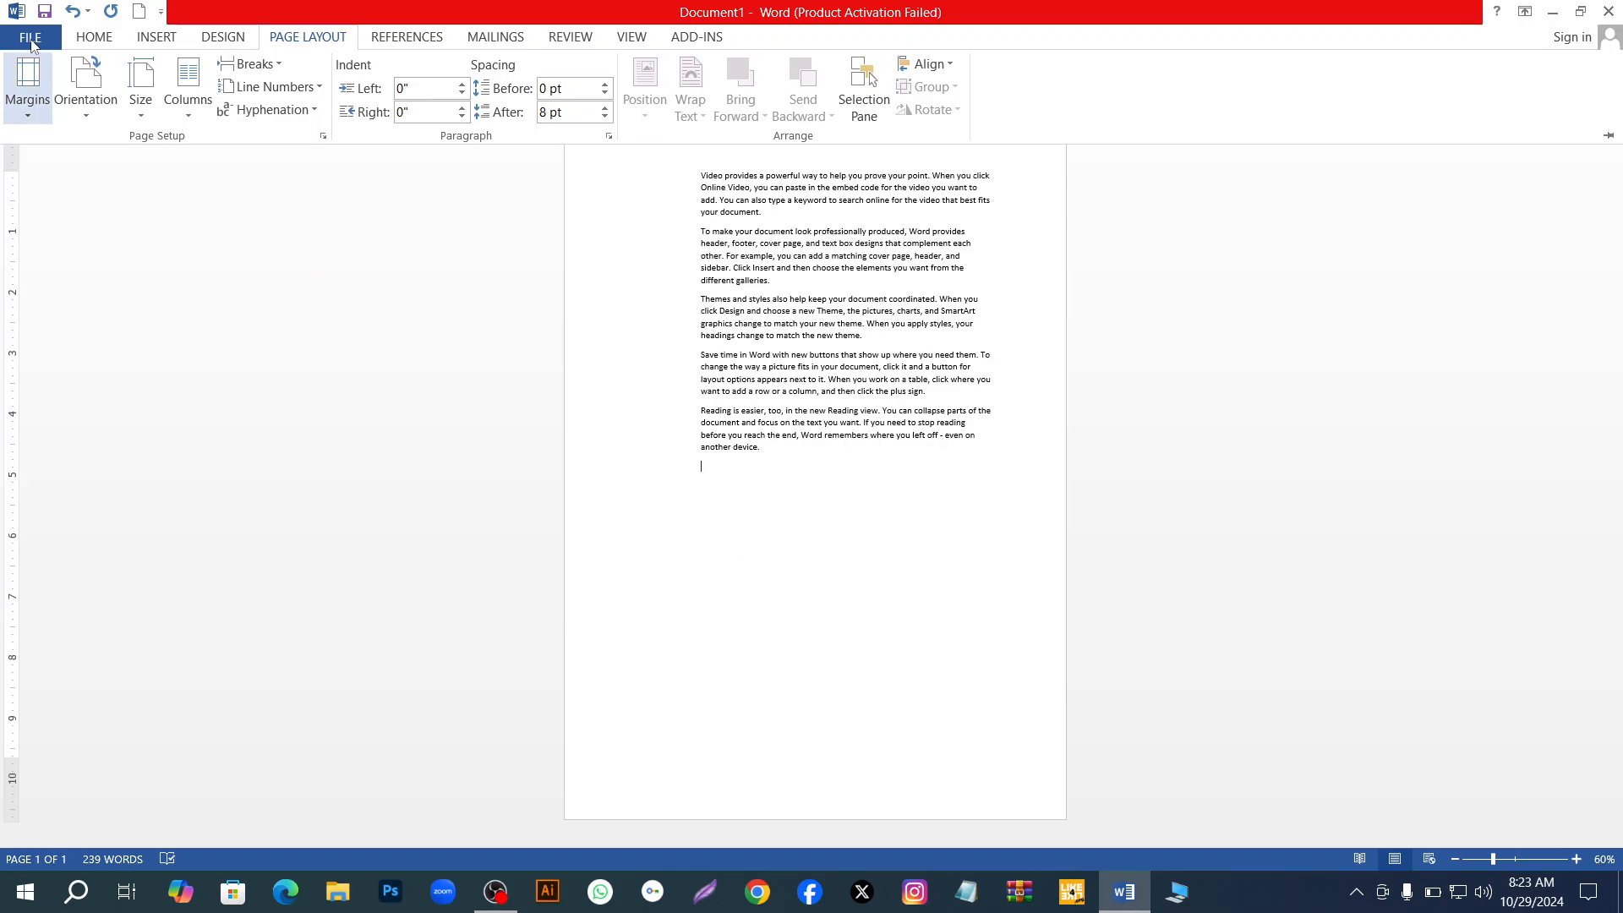
{"action": "left_click", "coordinate": [27, 89]}
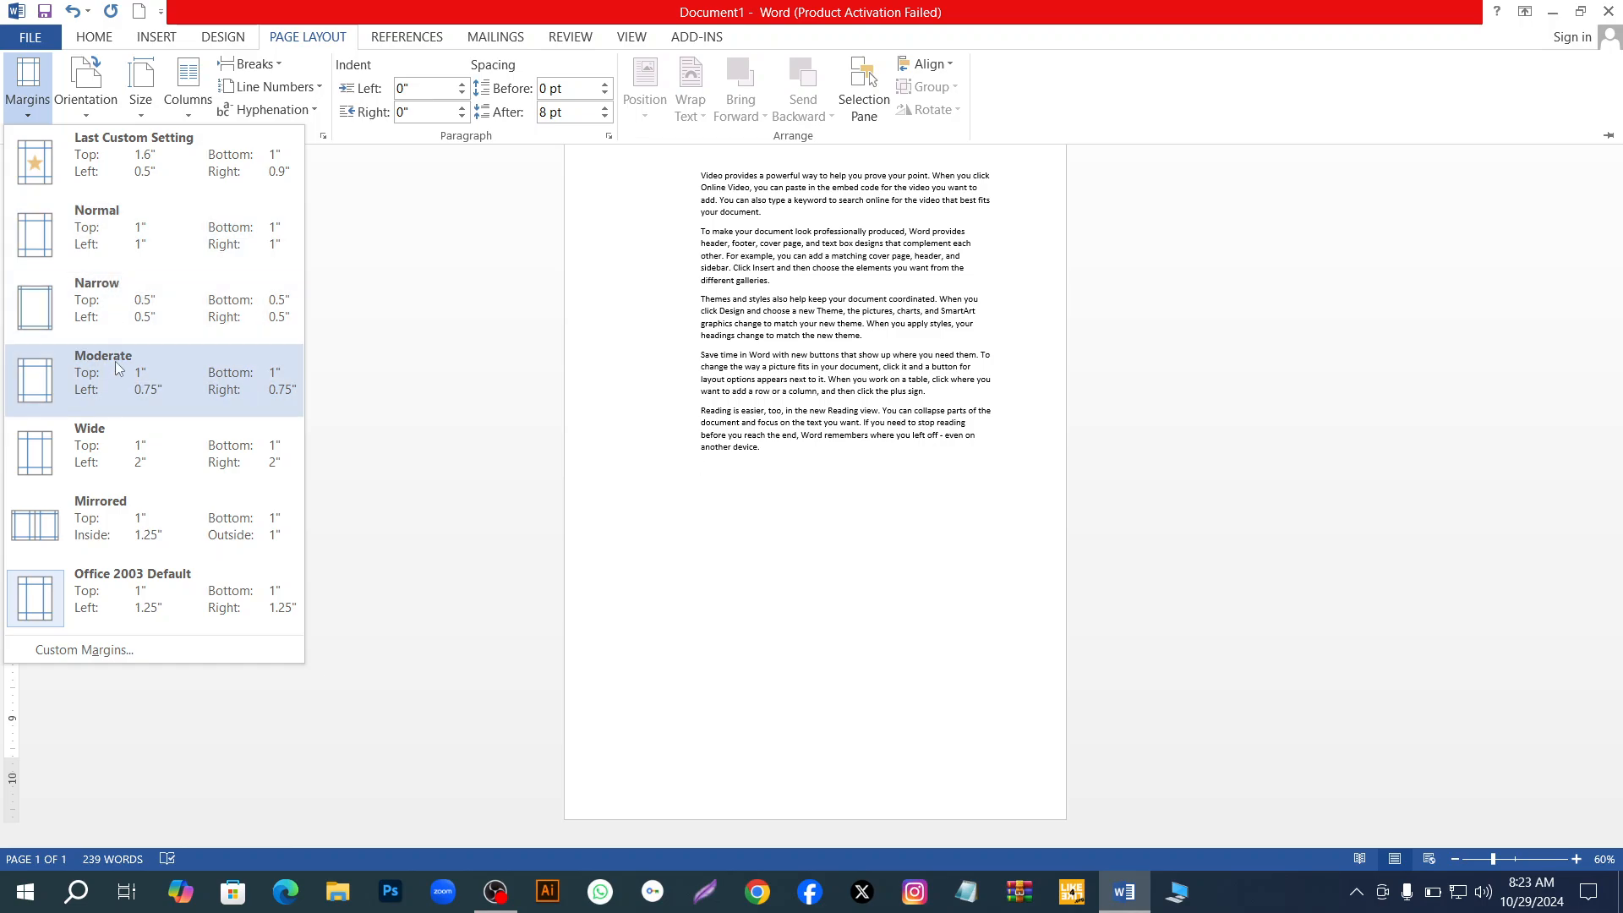
{"action": "left_click", "coordinate": [104, 423]}
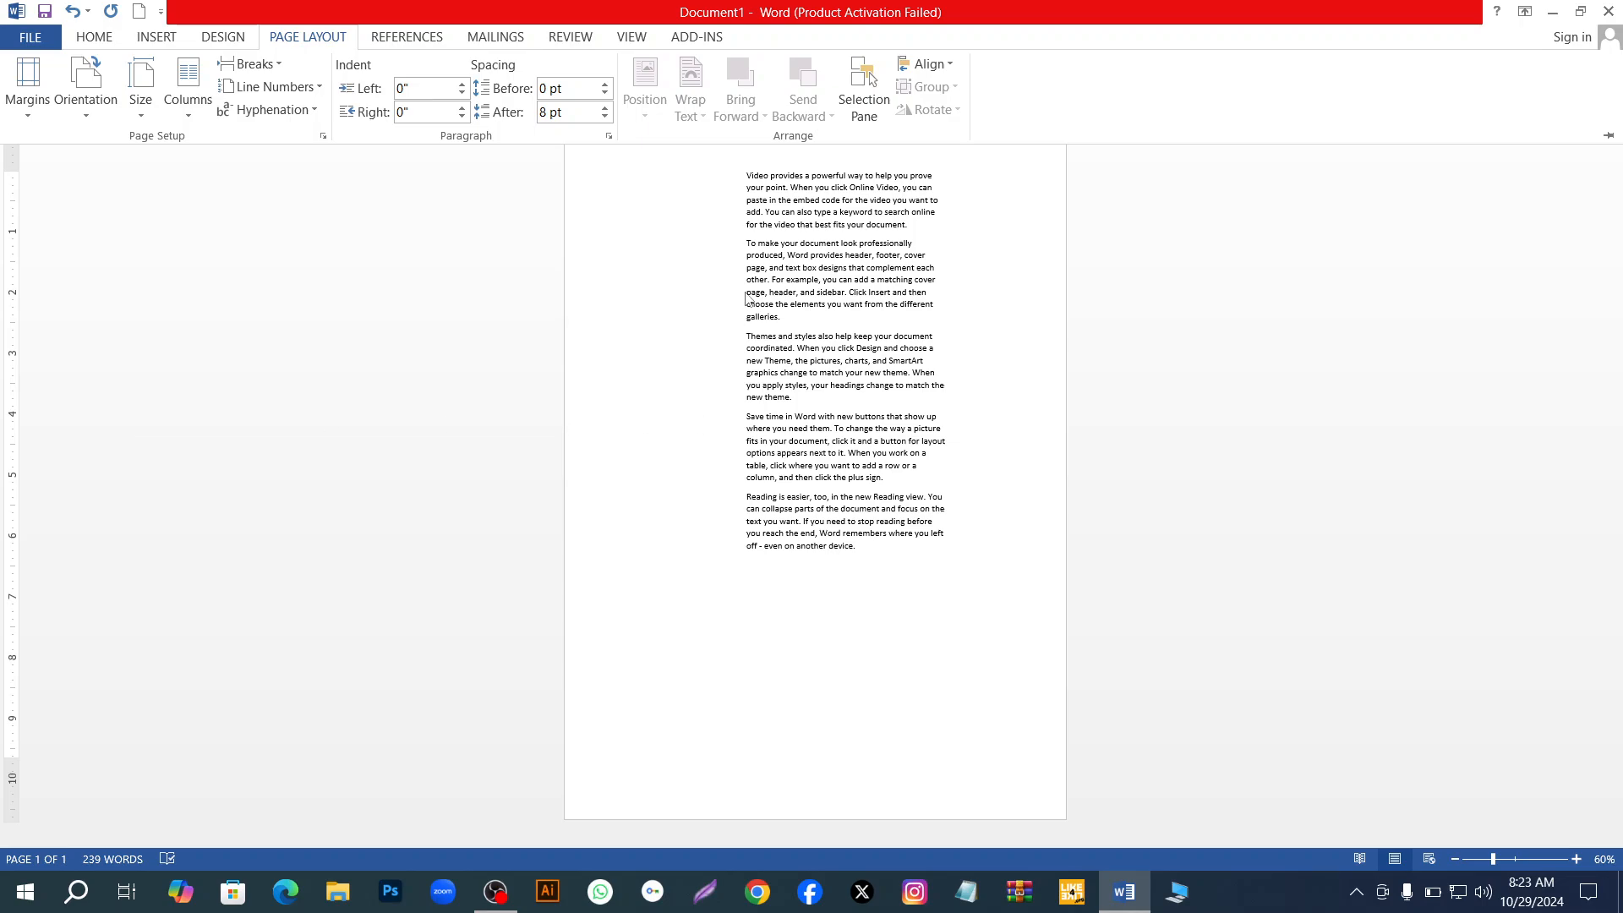
Set the document's margins to the Narrow preset and view the whole page
{"action": "left_click", "coordinate": [37, 111]}
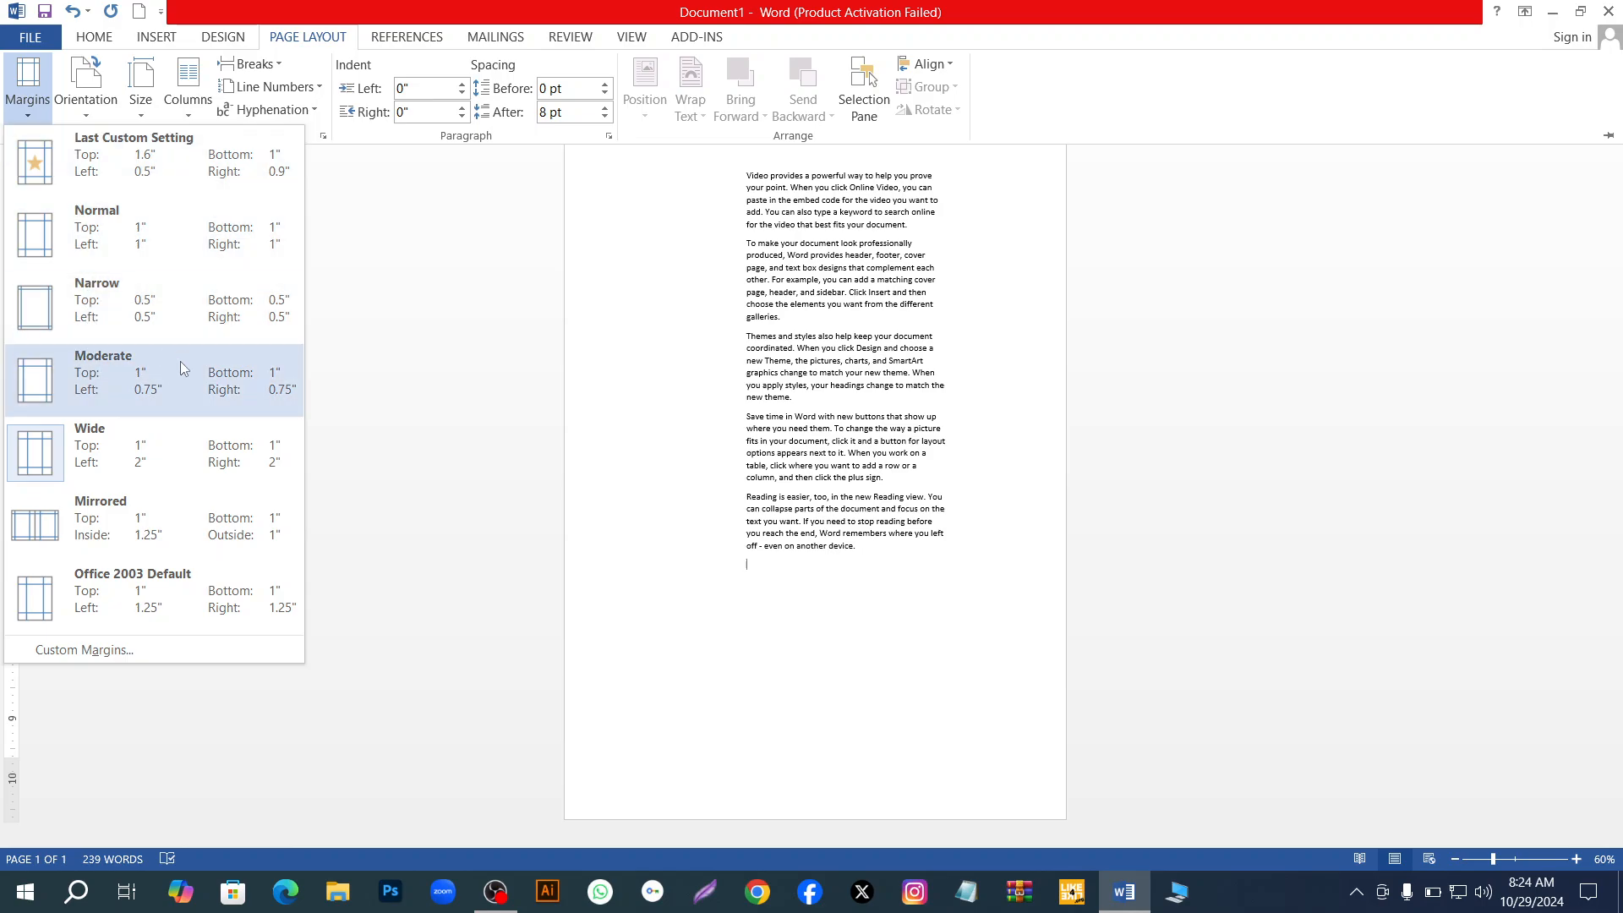
{"action": "left_click", "coordinate": [82, 292]}
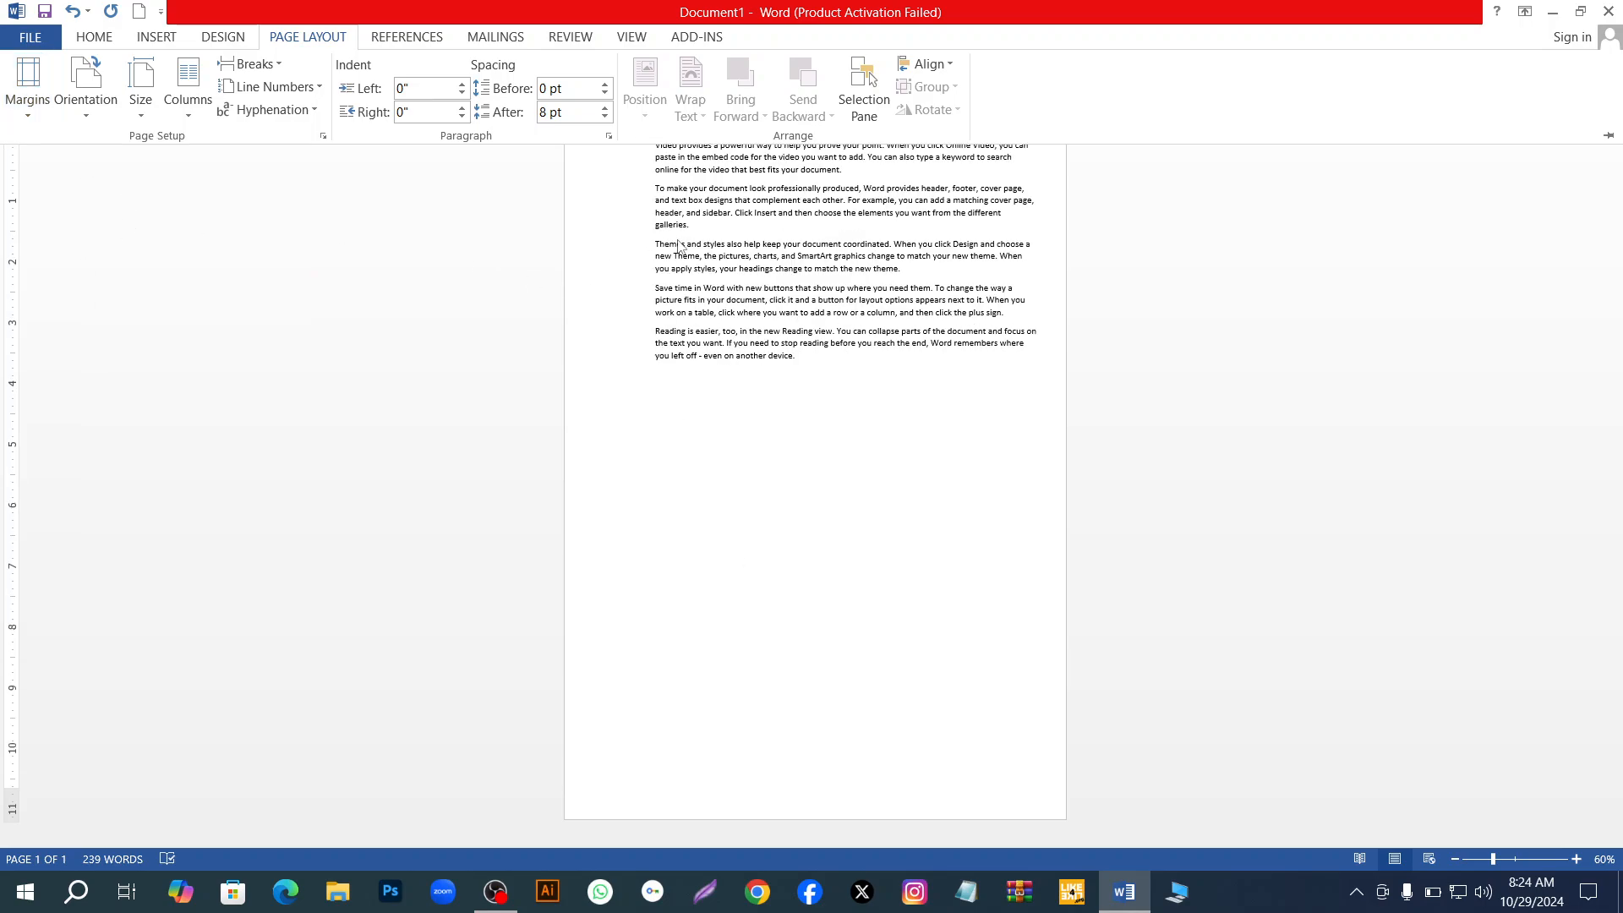
{"action": "mouse_move", "coordinate": [1494, 861]}
{"action": "left_mouse_down"}
{"action": "mouse_move", "coordinate": [1480, 855]}
{"action": "mouse_move", "coordinate": [1505, 846]}
{"action": "mouse_move", "coordinate": [1491, 843]}
{"action": "left_mouse_up"}
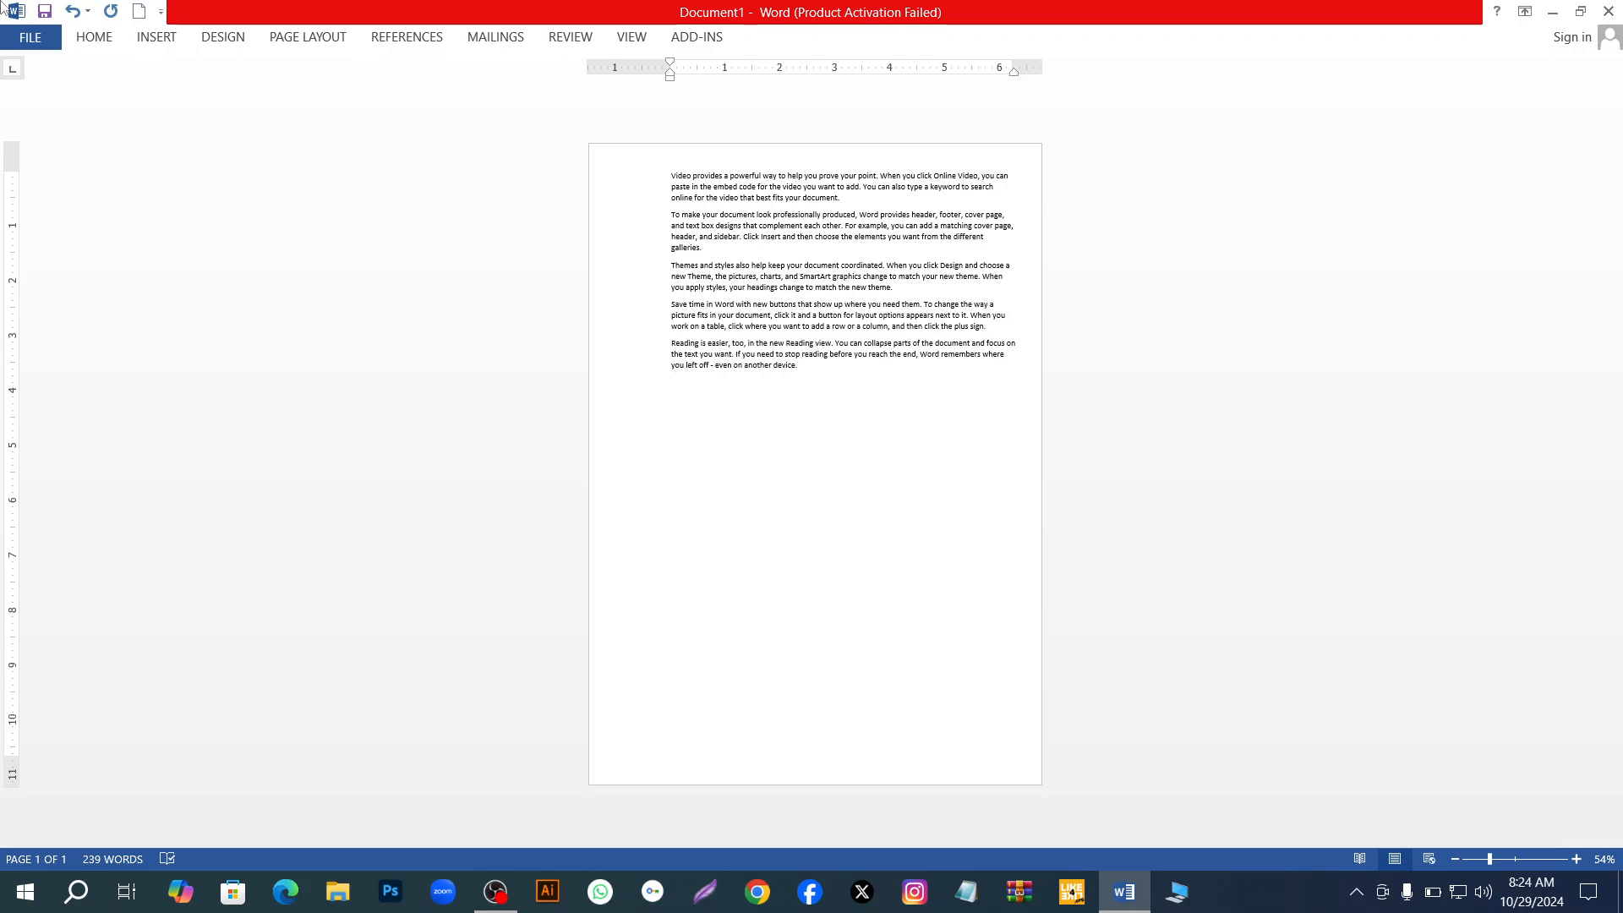
Try the Landscape page orientation on the document and return it to Portrait
{"action": "left_click", "coordinate": [312, 38]}
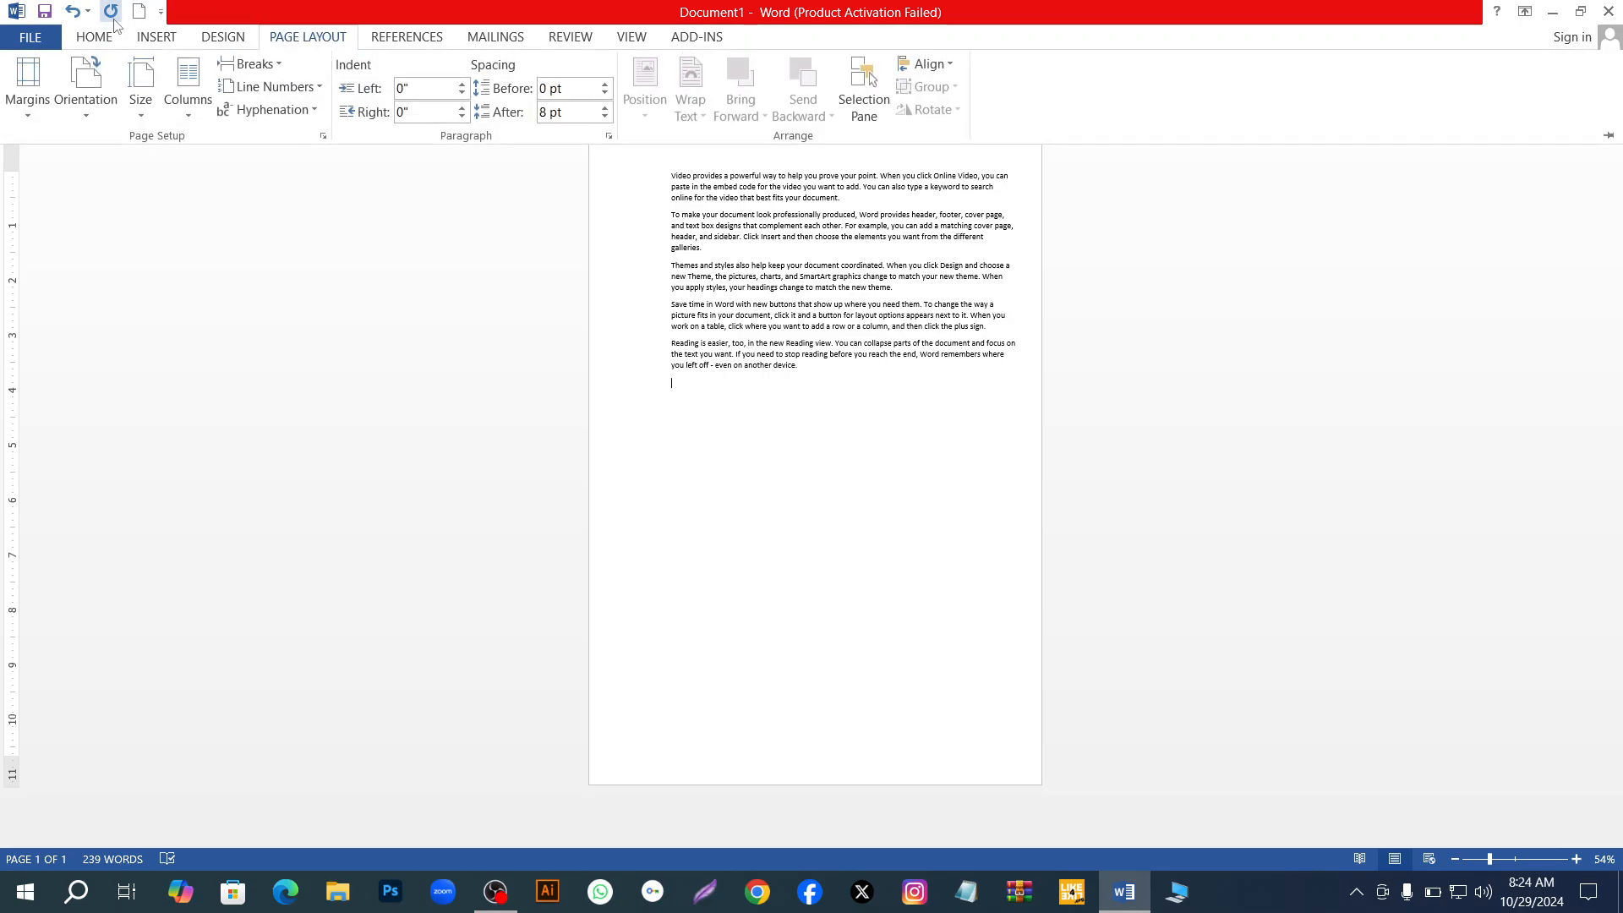
{"action": "left_click", "coordinate": [98, 115]}
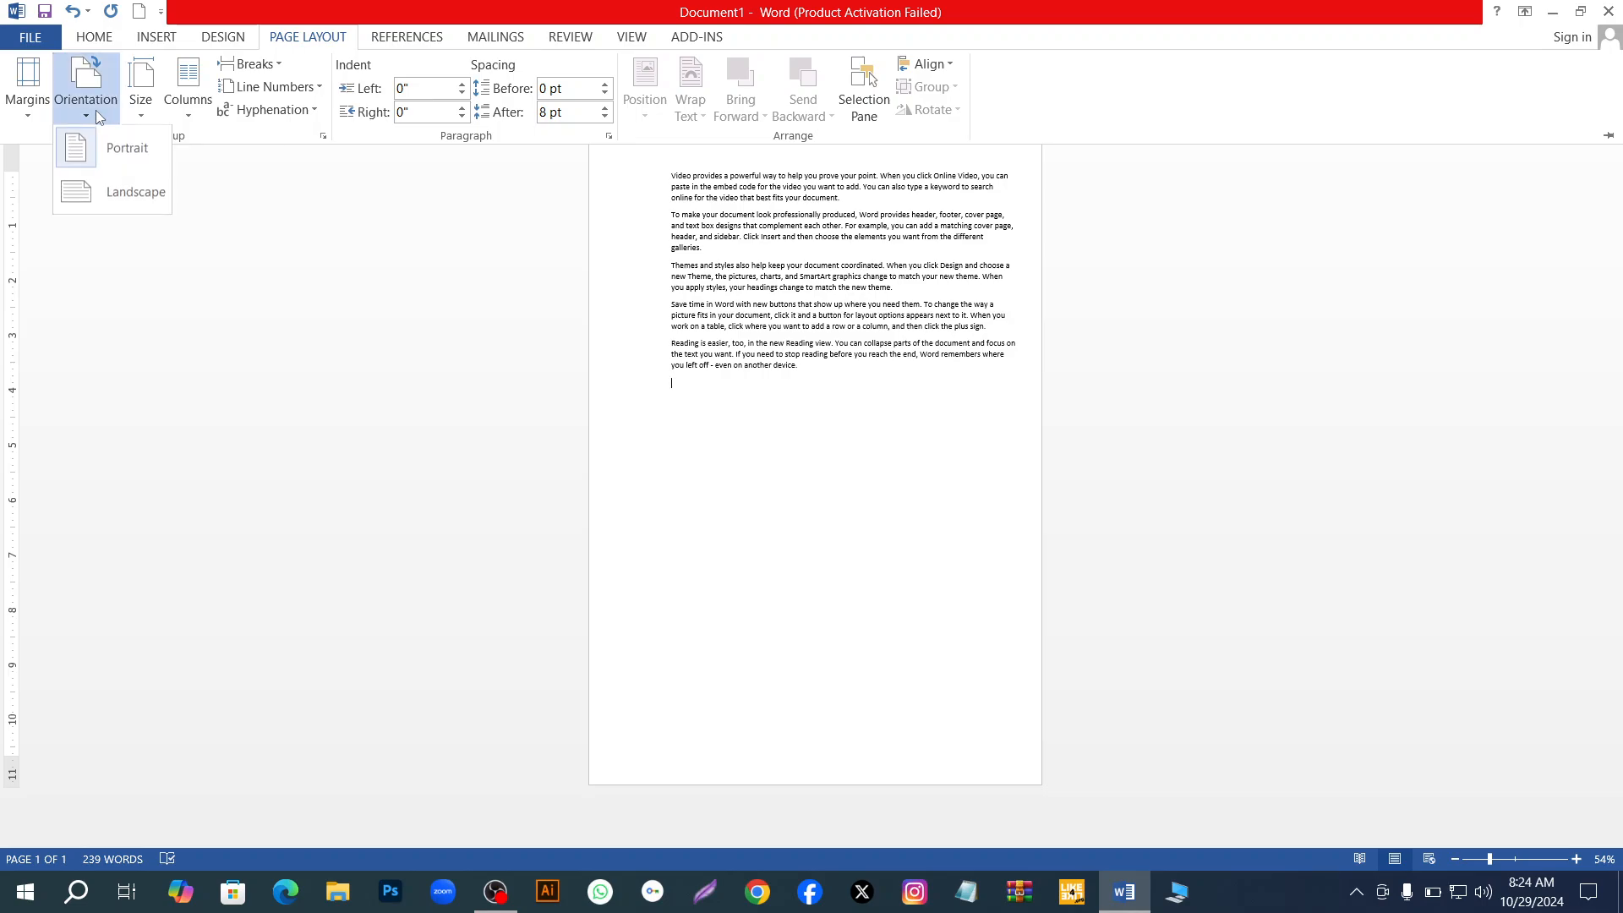
{"action": "left_click", "coordinate": [117, 156]}
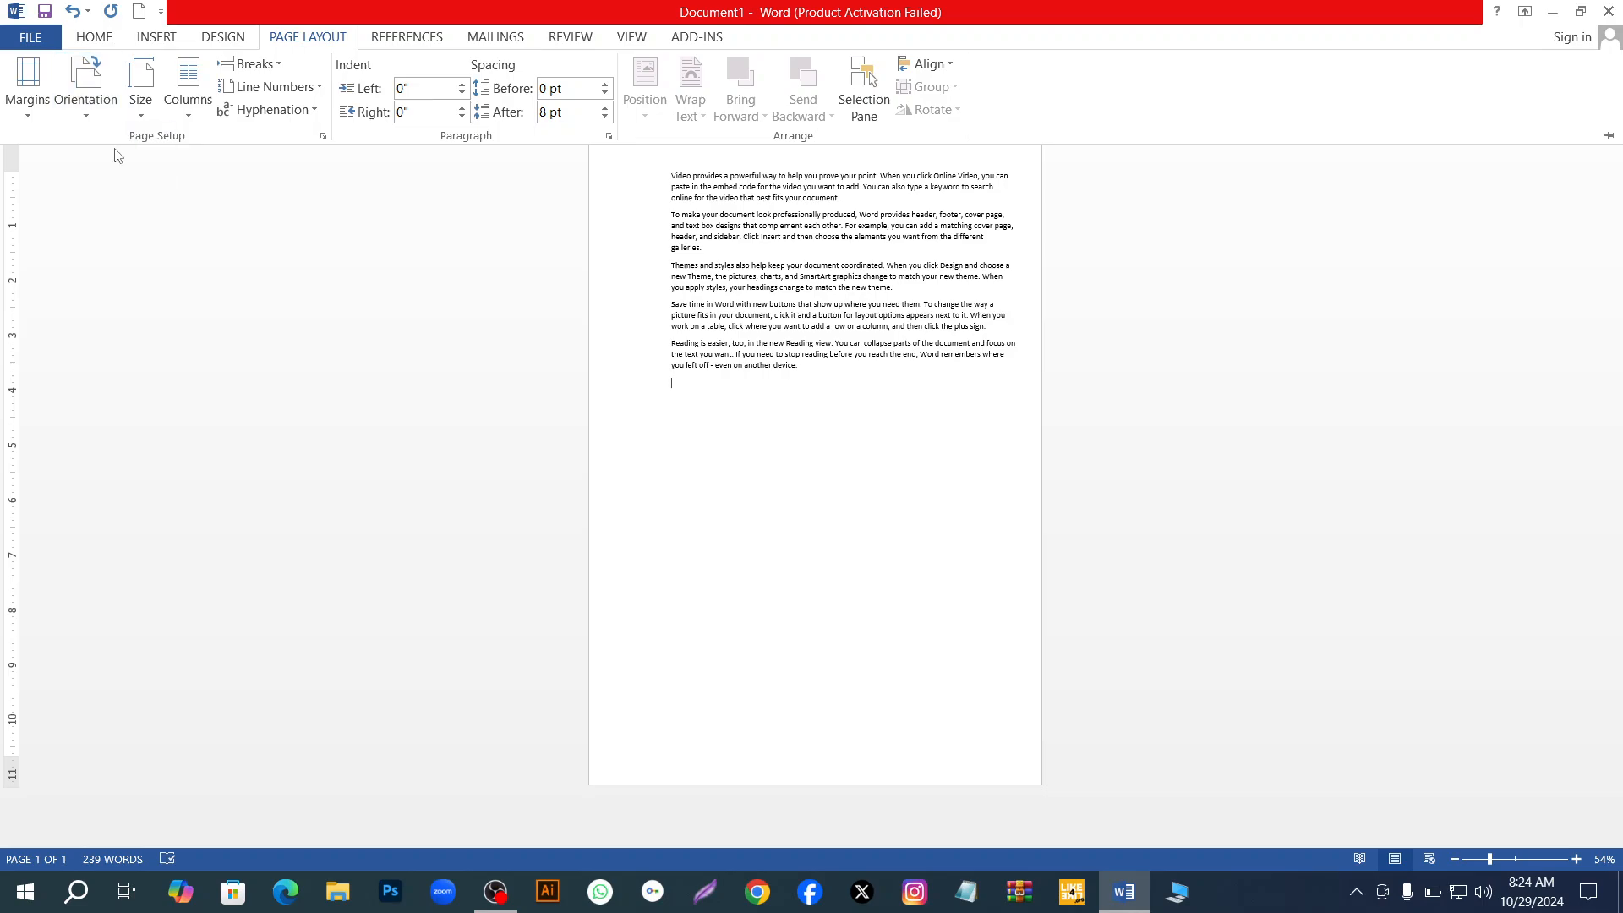
{"action": "left_click", "coordinate": [95, 99]}
{"action": "left_click", "coordinate": [134, 200]}
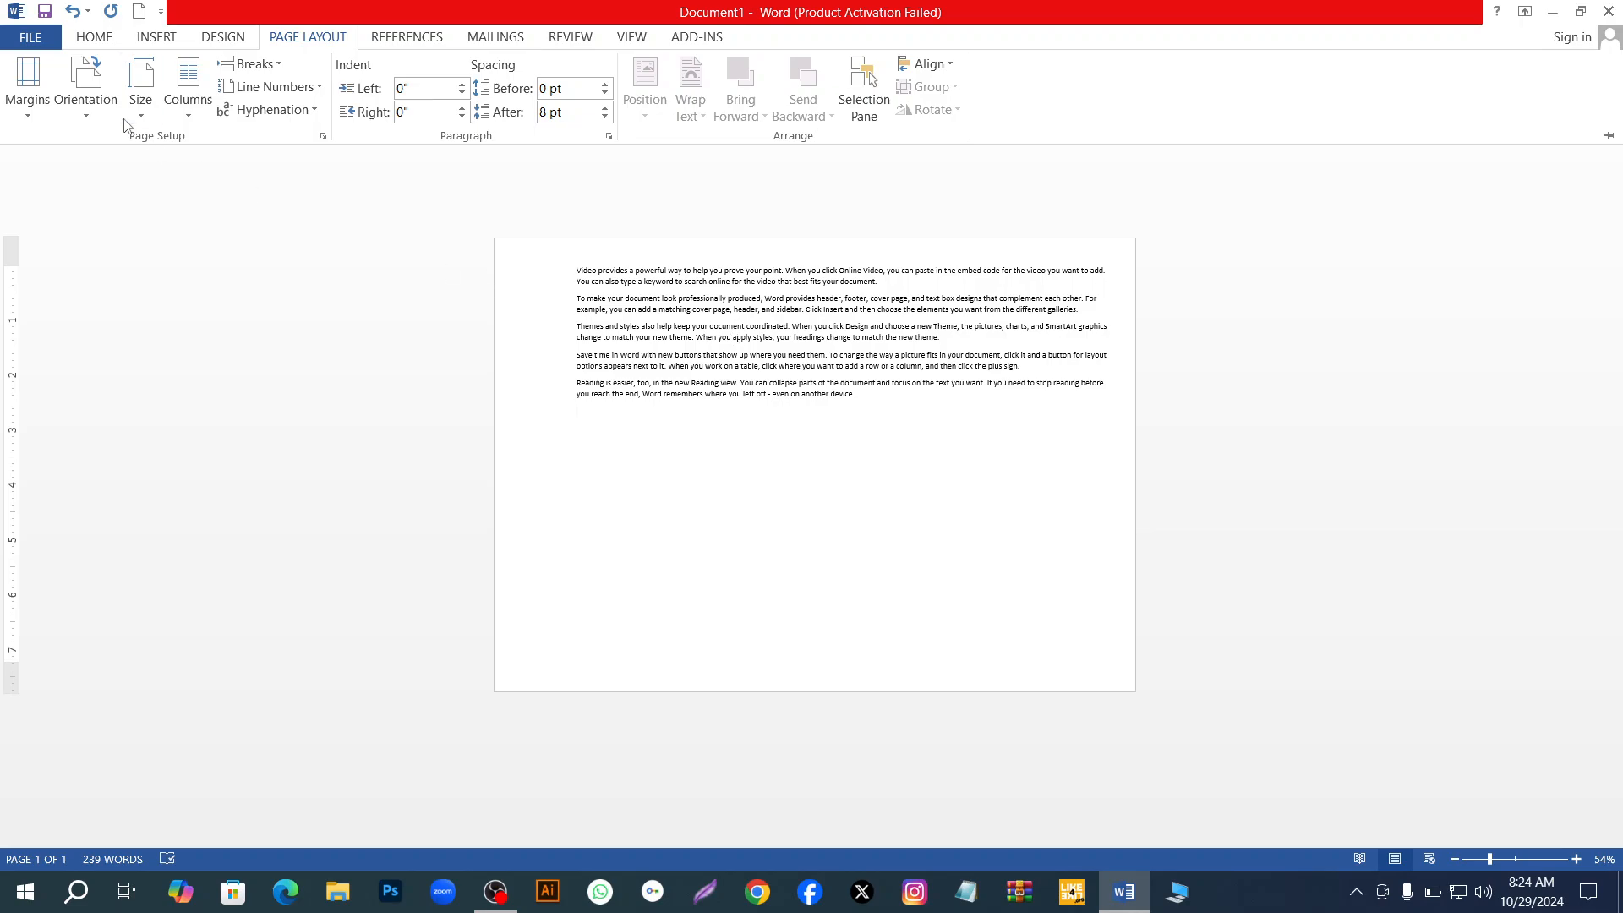
{"action": "left_click", "coordinate": [87, 111]}
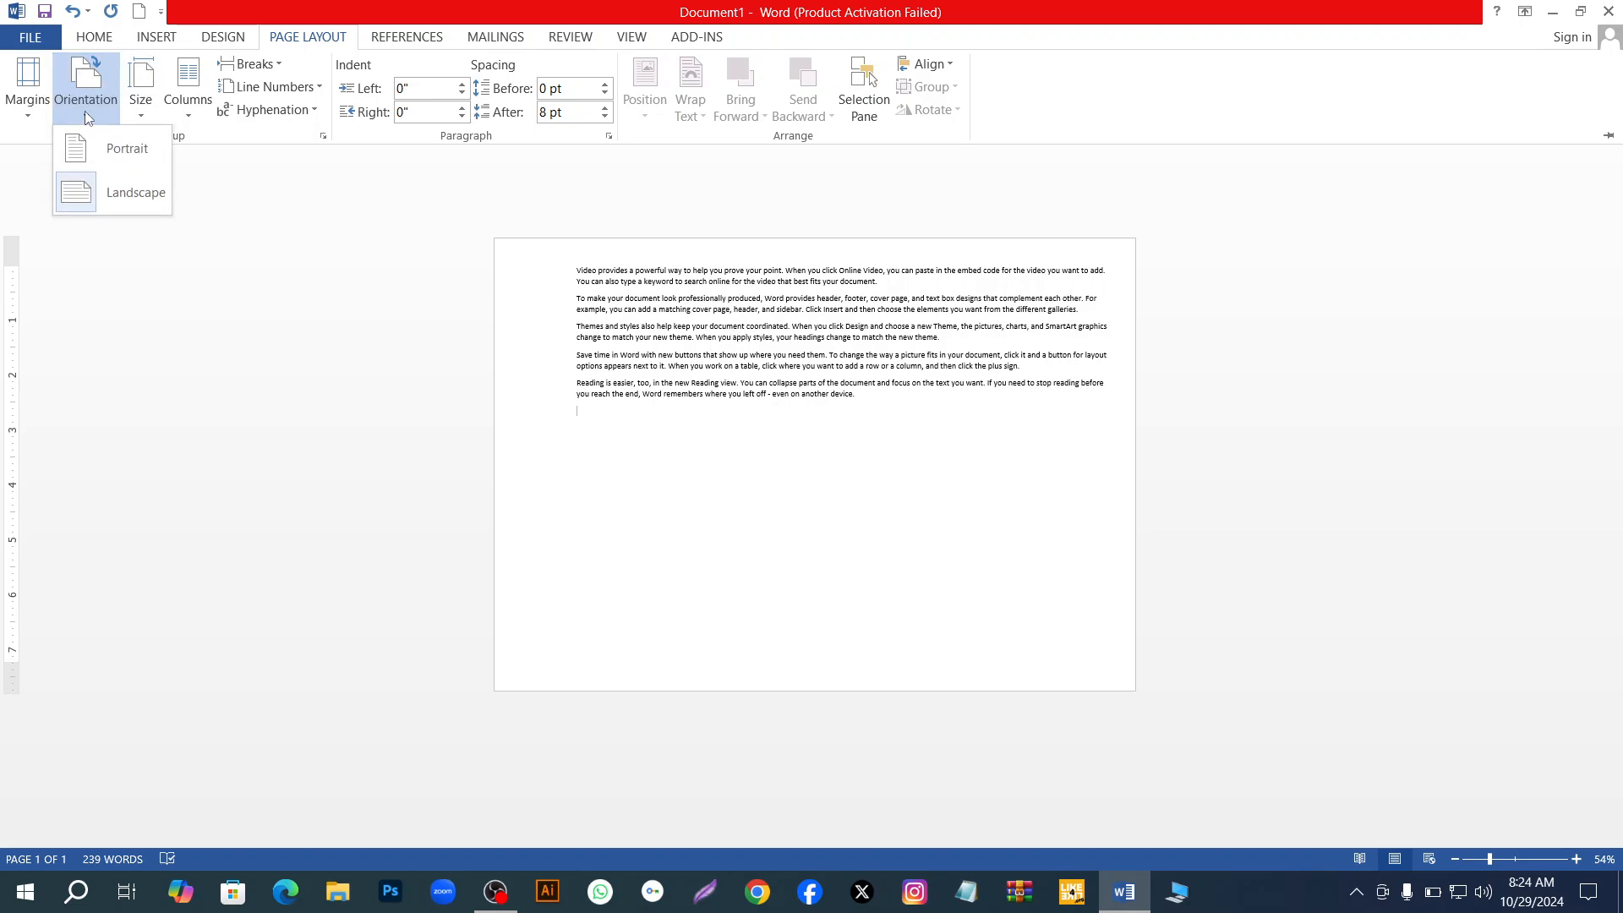
{"action": "left_click", "coordinate": [105, 152]}
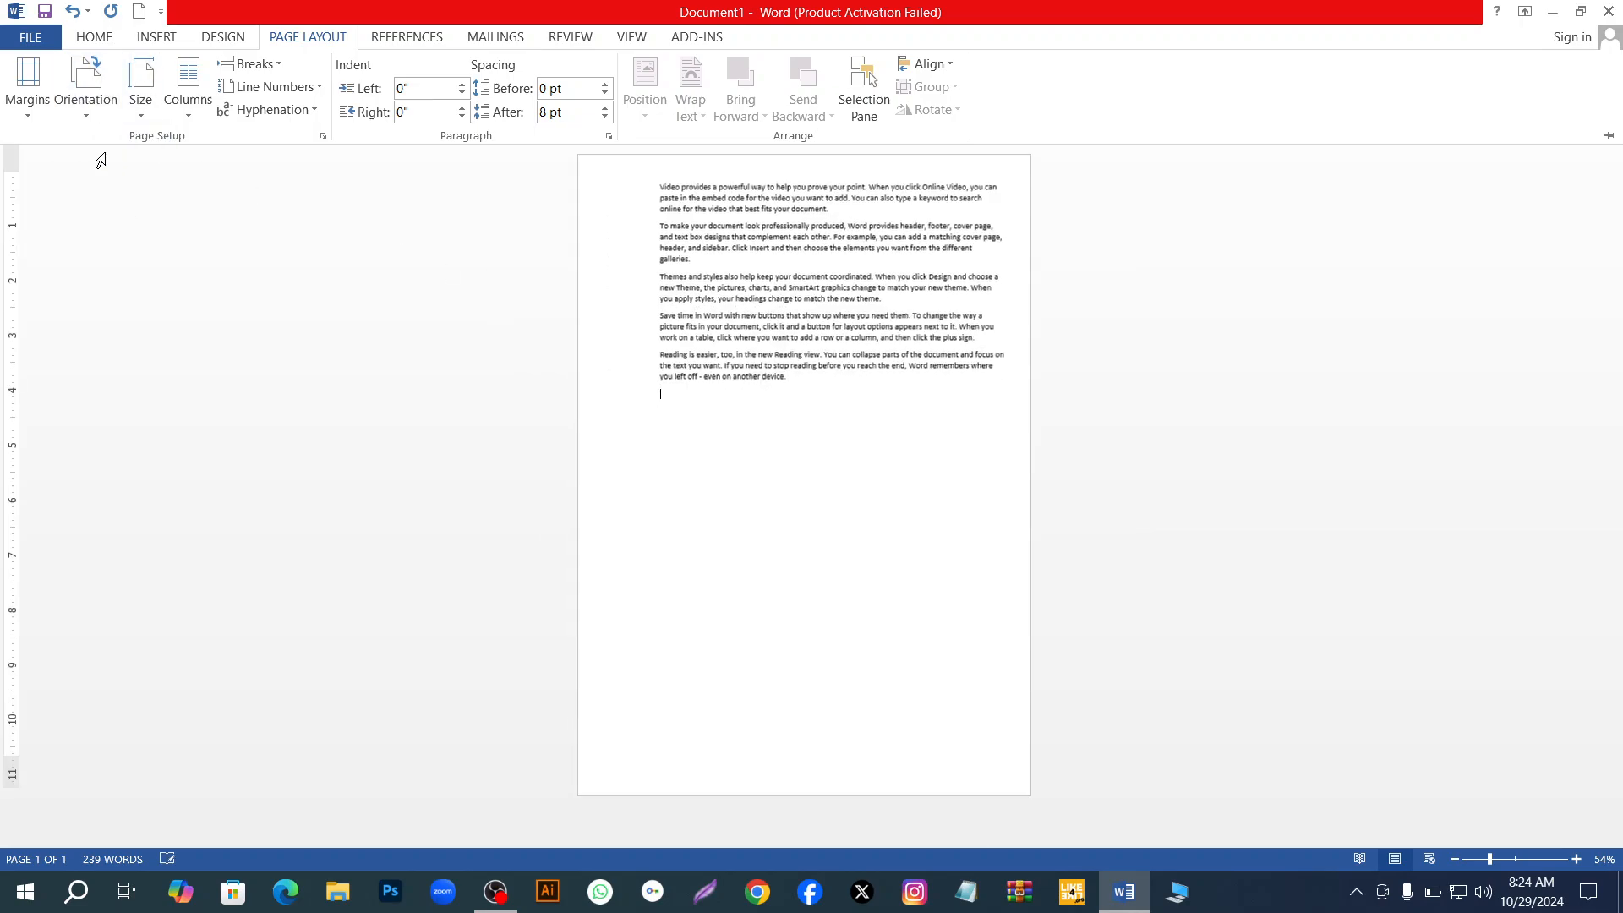
Try the A3 paper size on the document and return it to A4
{"action": "left_click", "coordinate": [141, 110]}
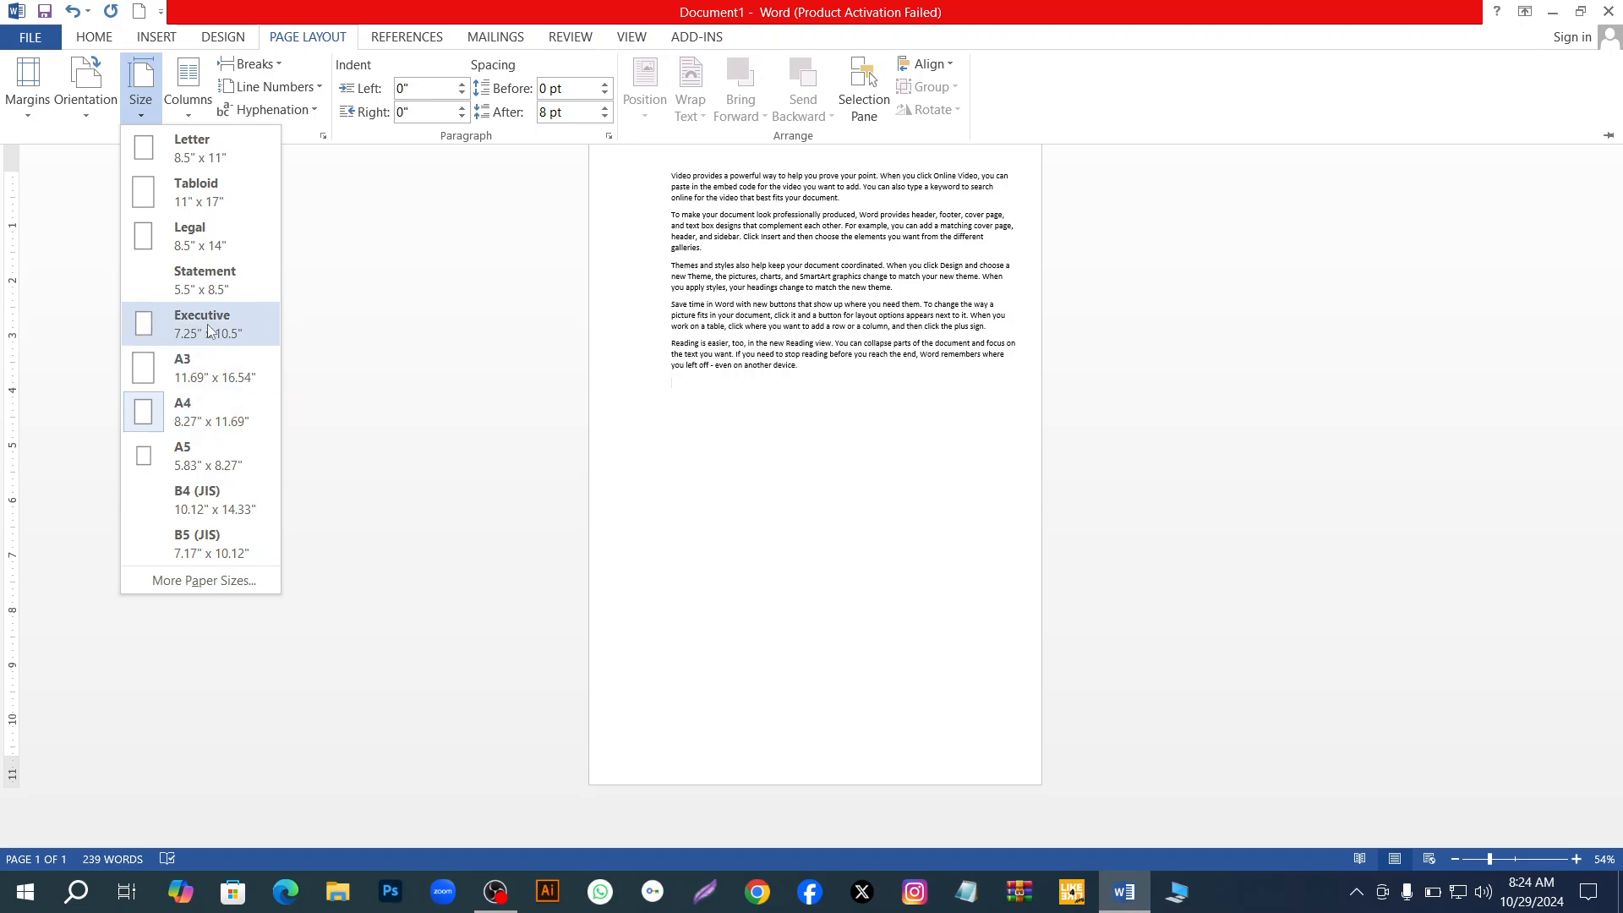
{"action": "left_click", "coordinate": [201, 360]}
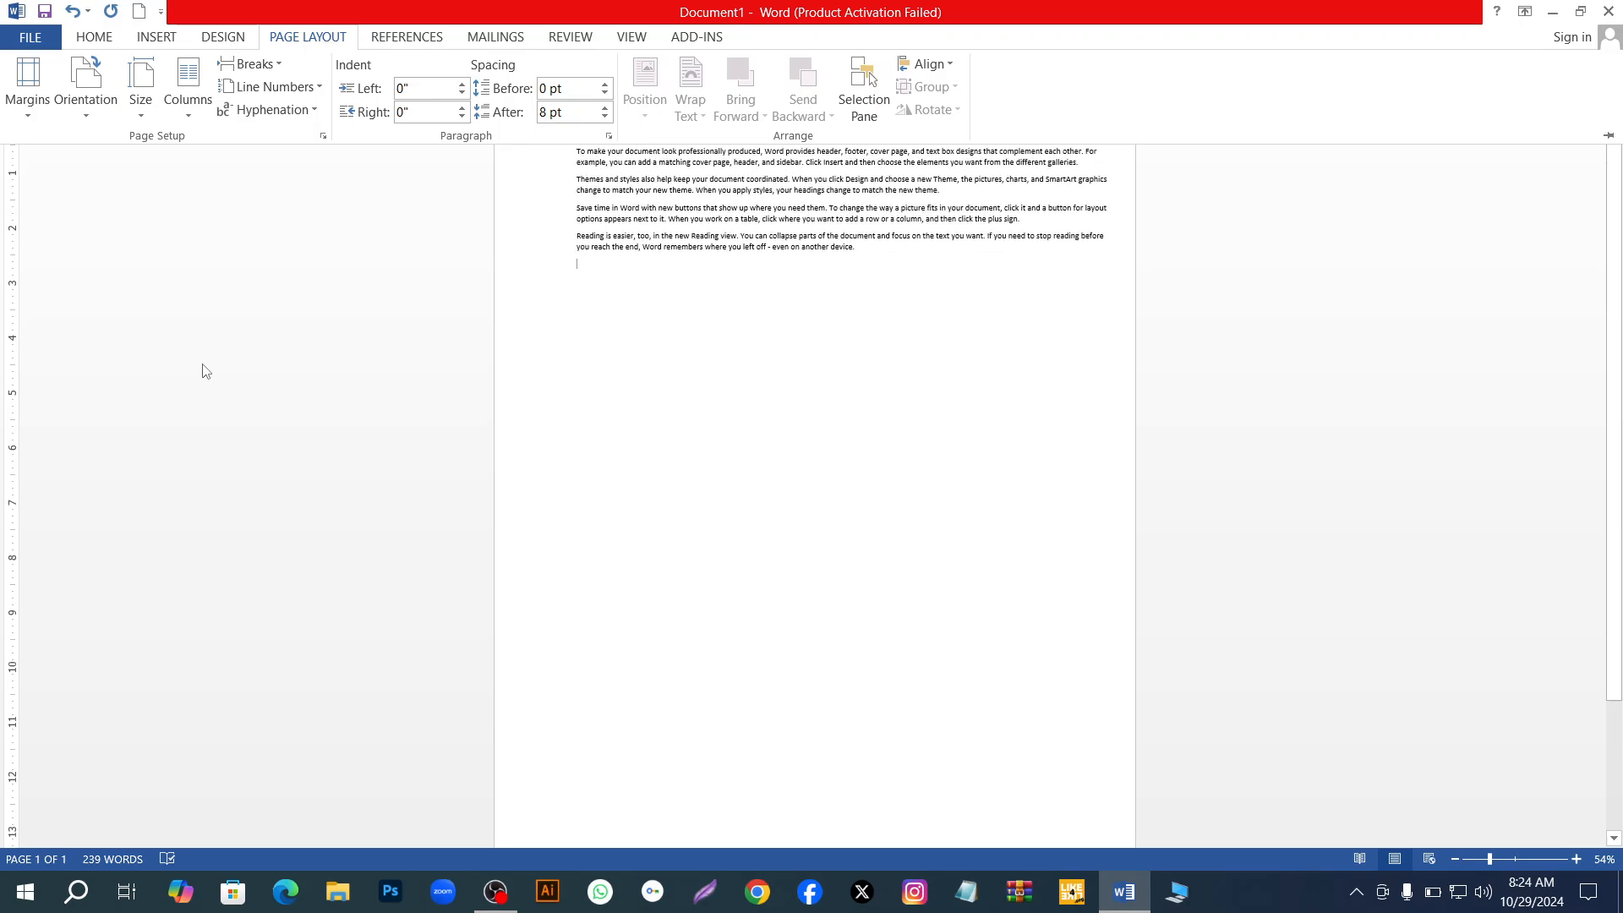
{"action": "left_click", "coordinate": [144, 113]}
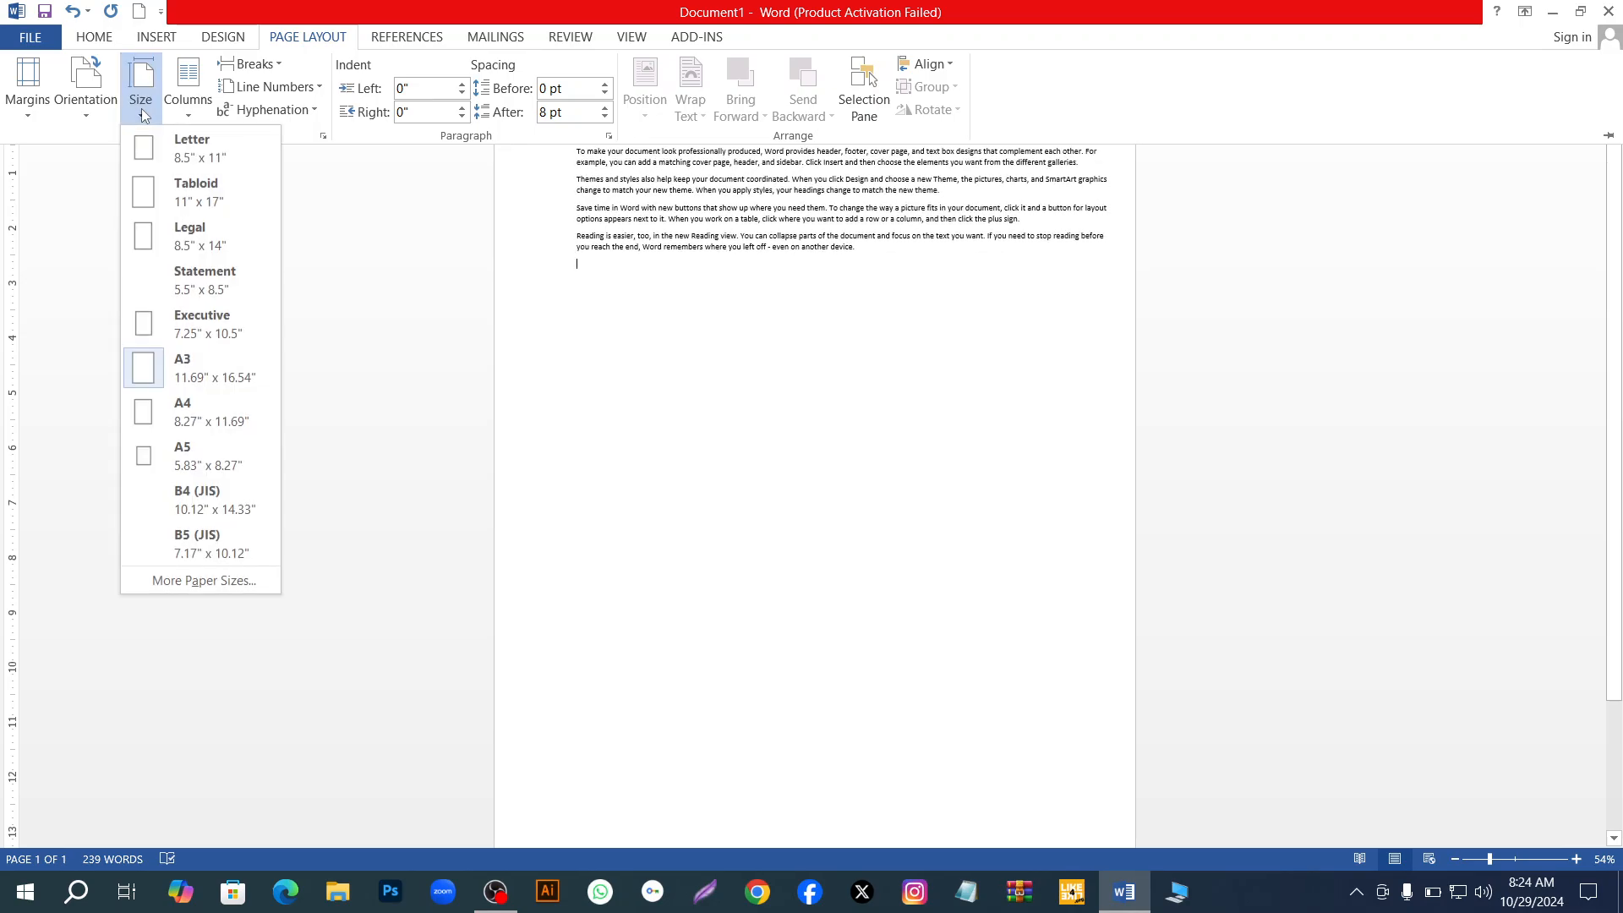
{"action": "left_click", "coordinate": [187, 415]}
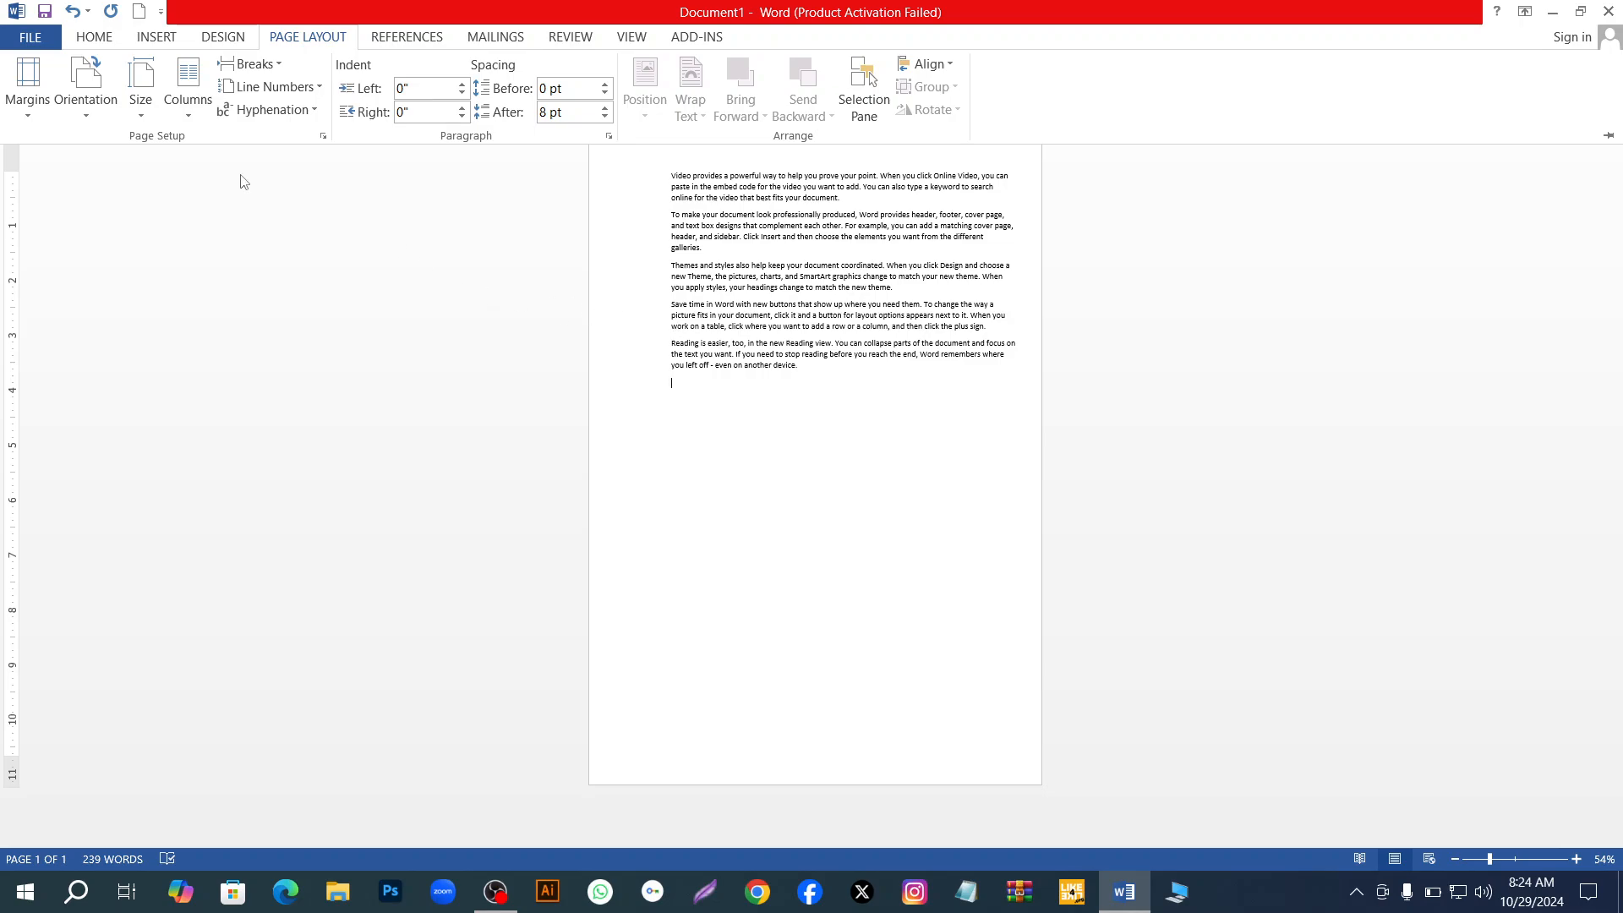
Lay the document text out in two columns and change it to three columns
{"action": "left_click", "coordinate": [191, 108]}
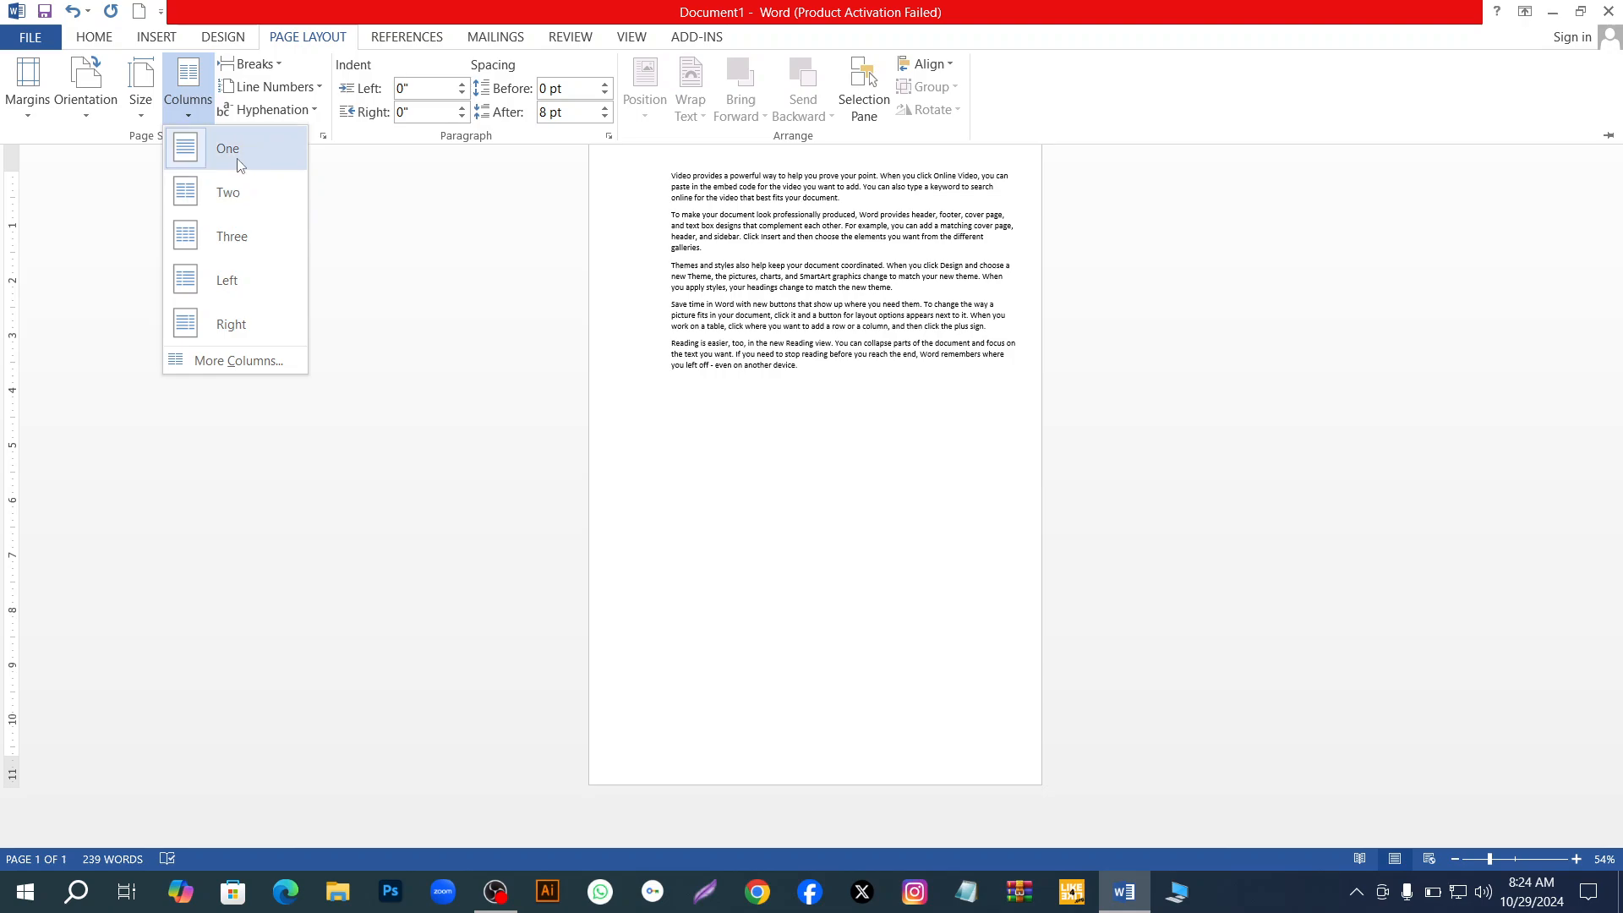
{"action": "left_click", "coordinate": [244, 210]}
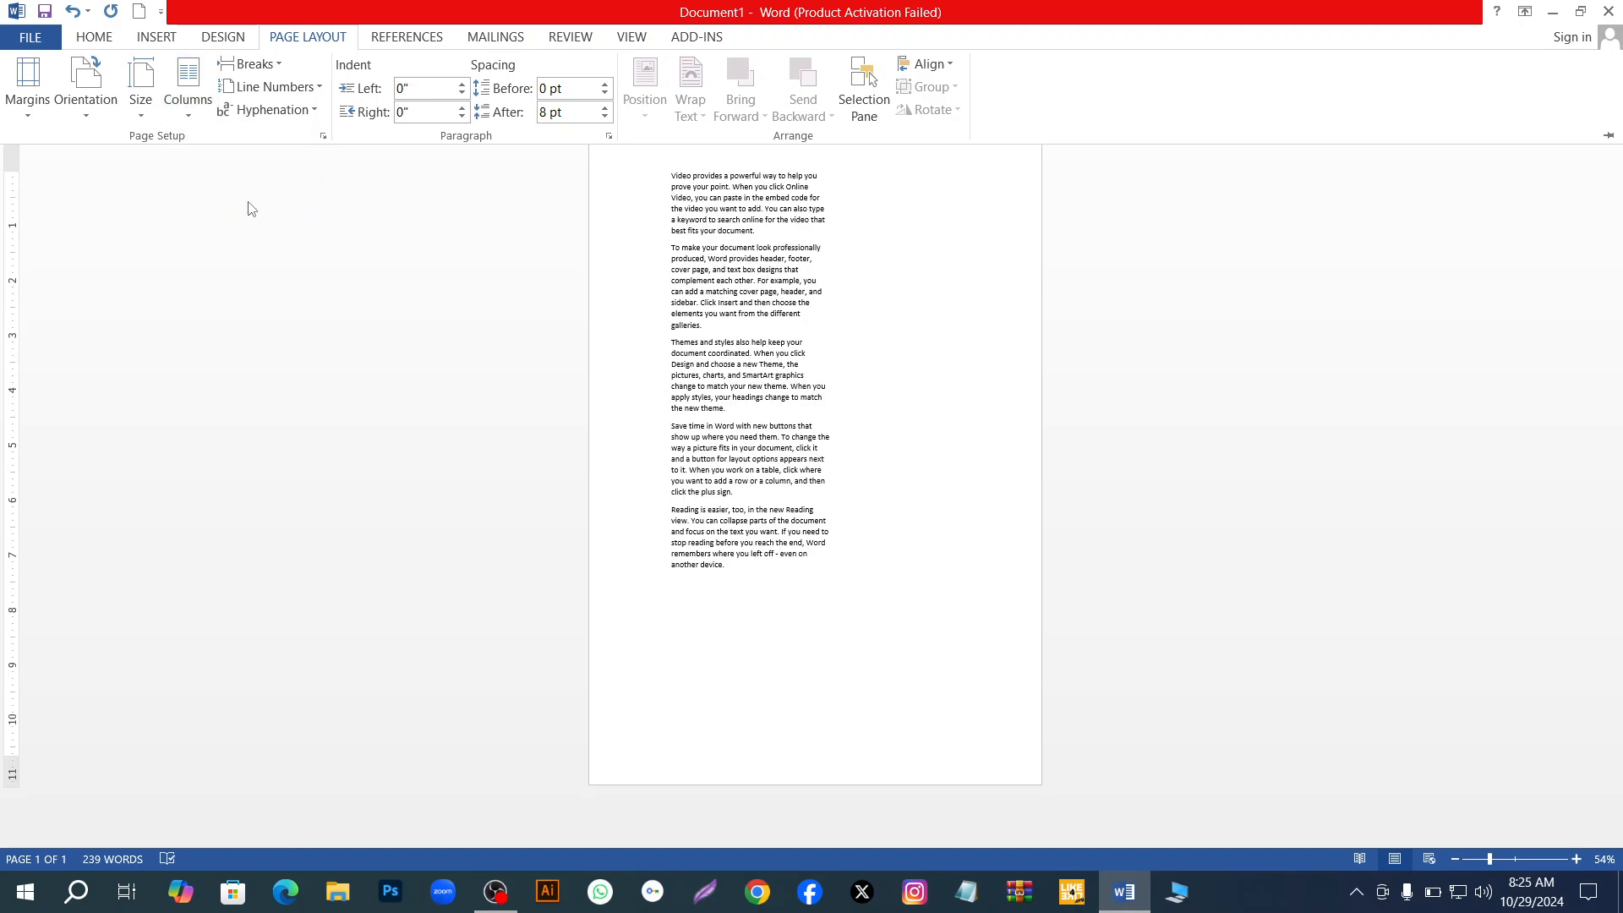
{"action": "left_click", "coordinate": [197, 121]}
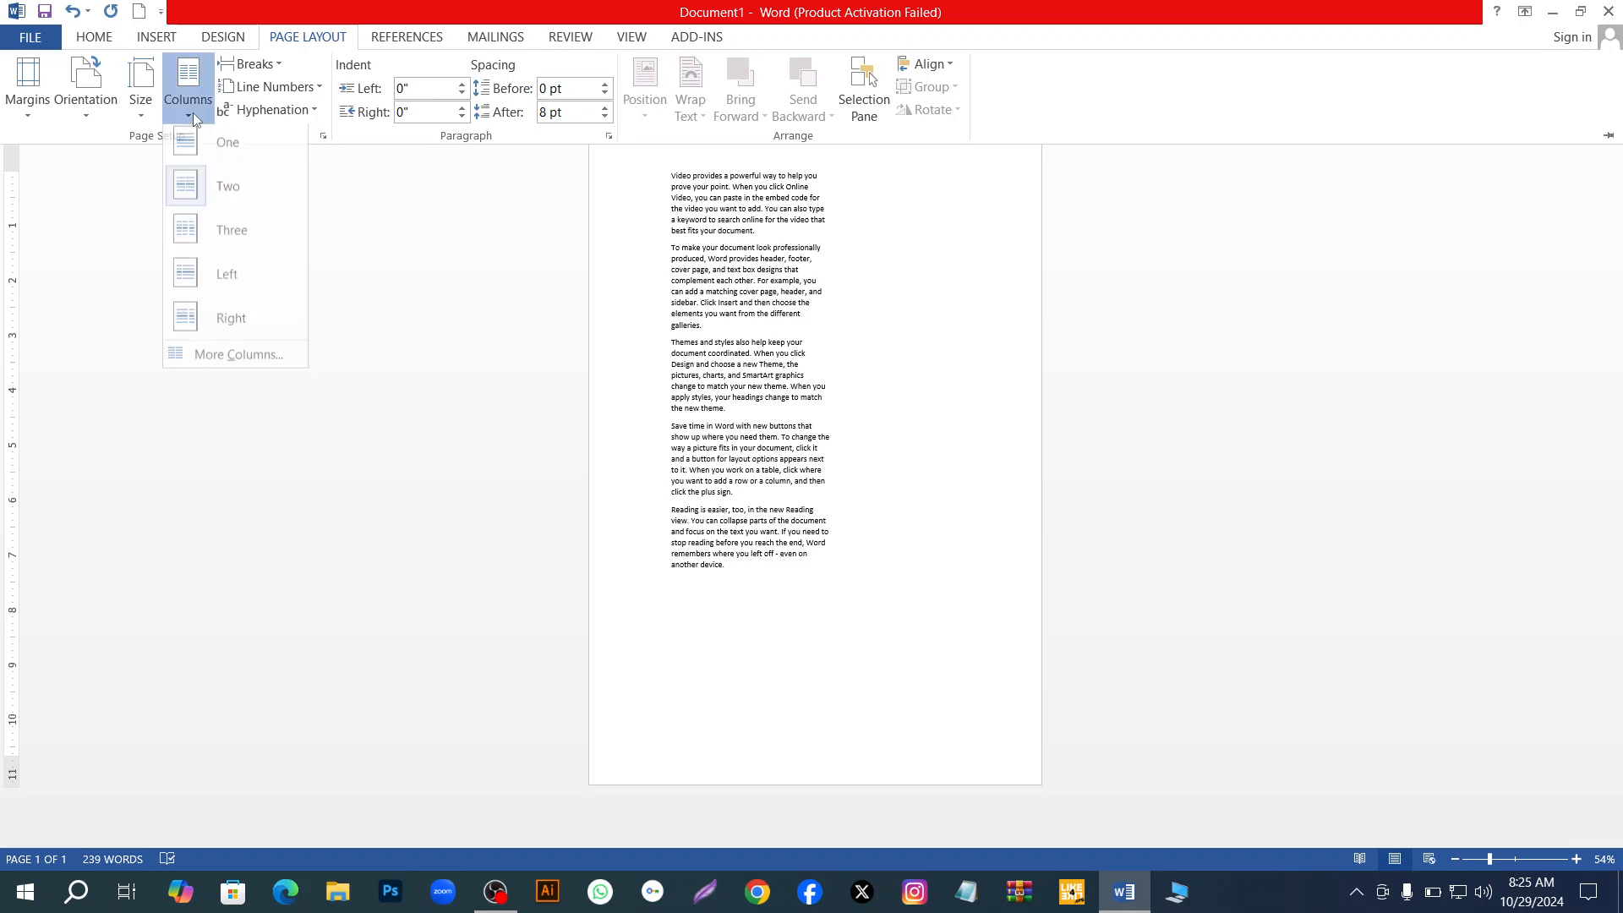
{"action": "left_click", "coordinate": [247, 256]}
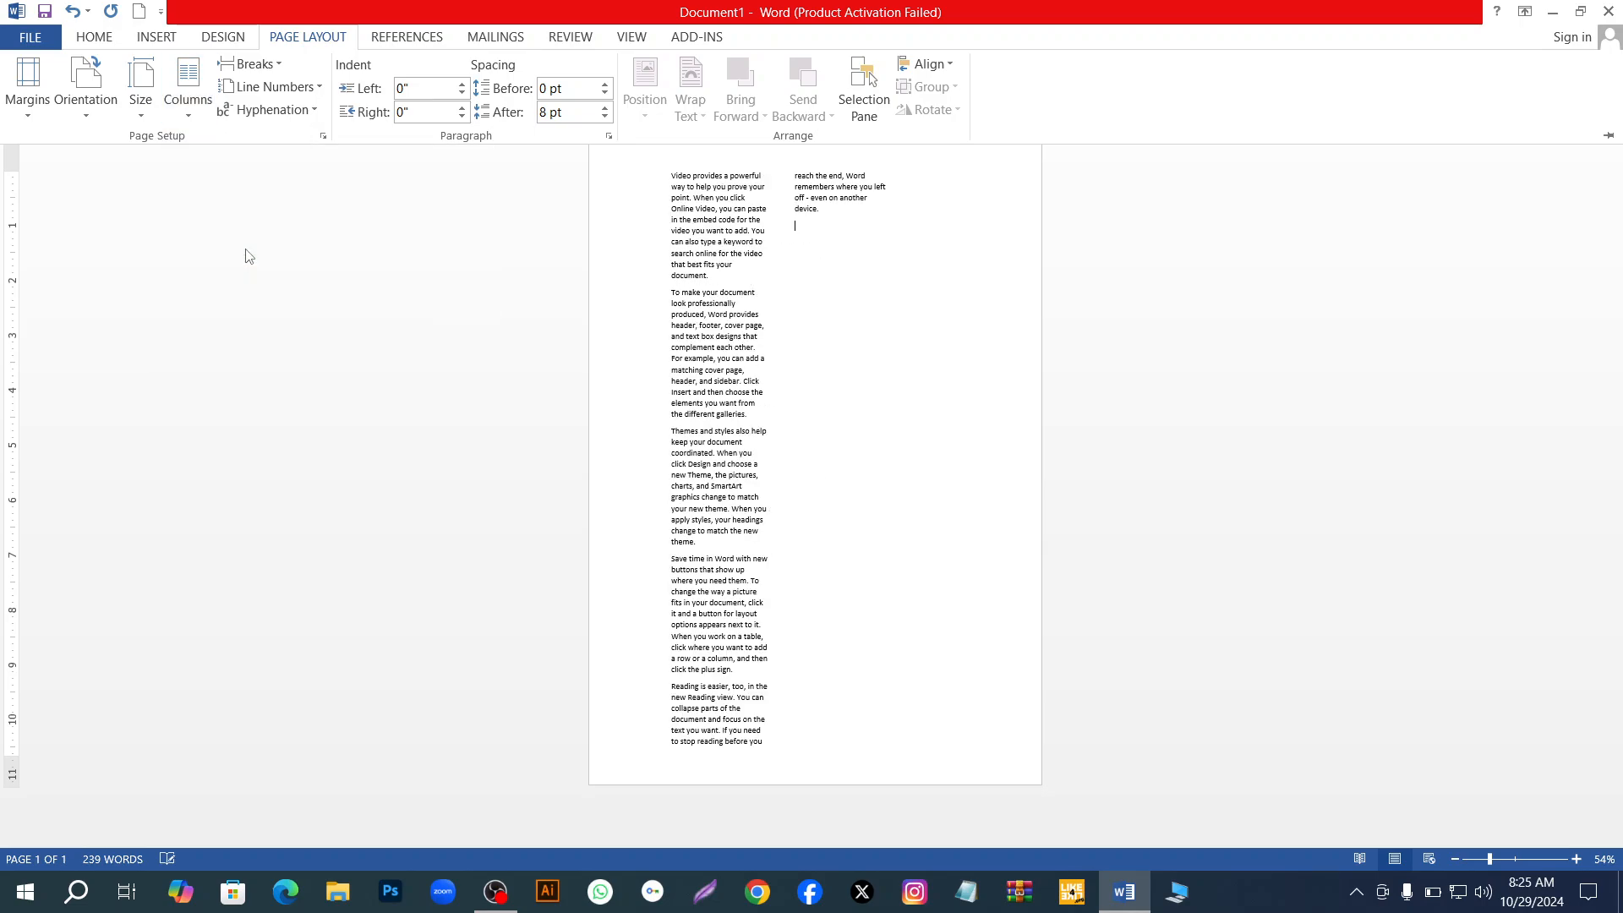
Apply the Left column layout to the text and change it to the Right column layout
{"action": "left_click", "coordinate": [189, 114]}
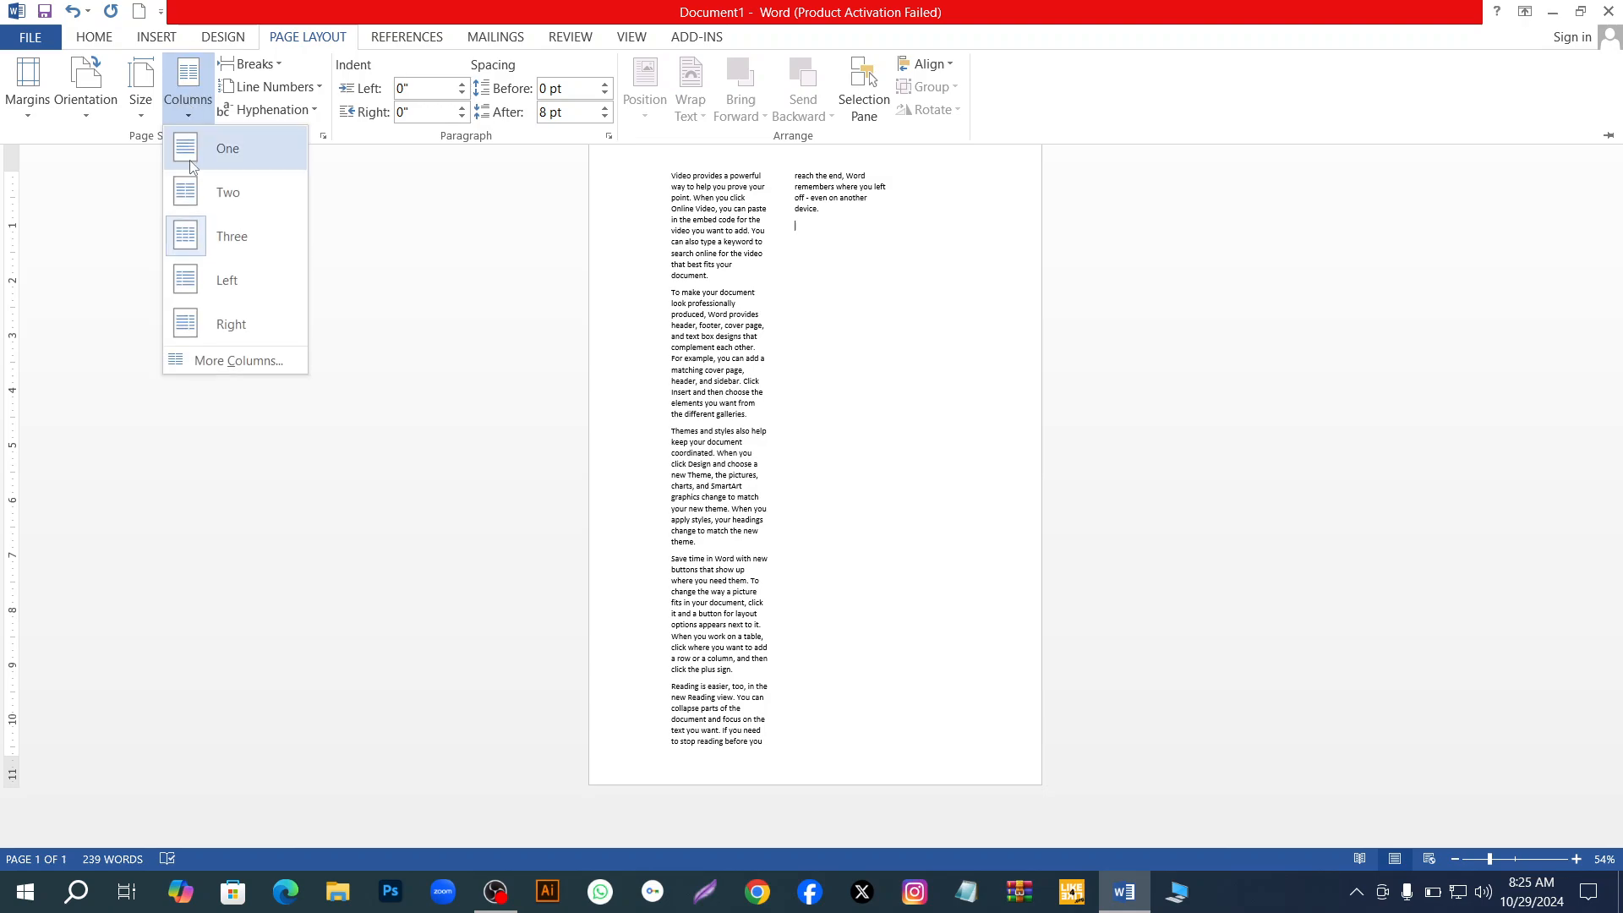
{"action": "left_click", "coordinate": [232, 296]}
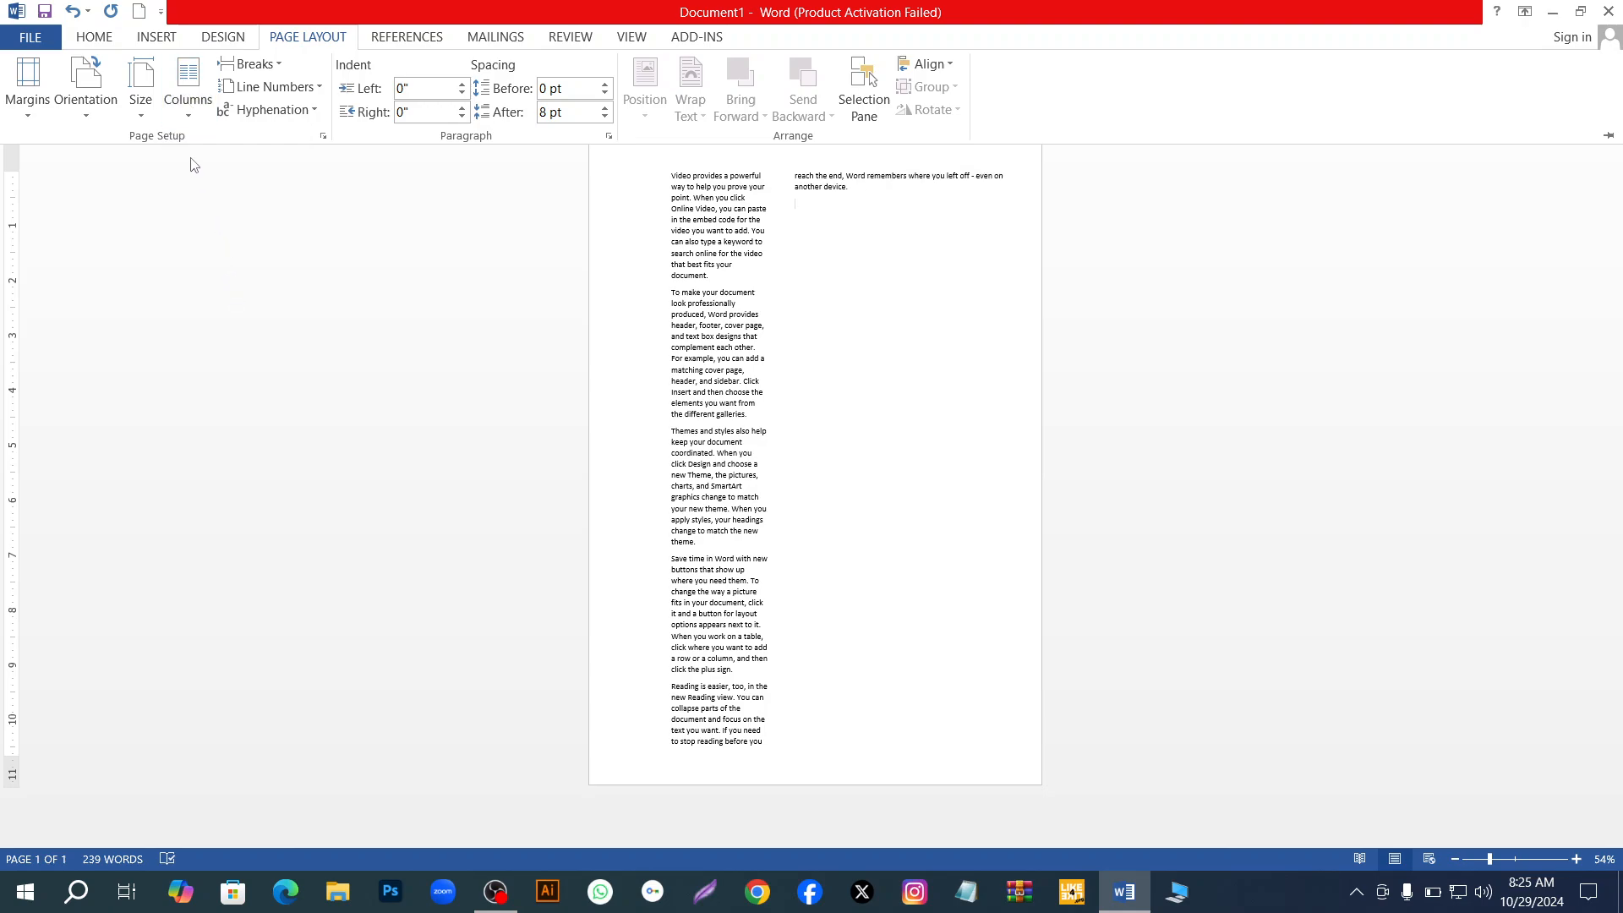
{"action": "left_click", "coordinate": [188, 110]}
{"action": "left_click", "coordinate": [242, 327]}
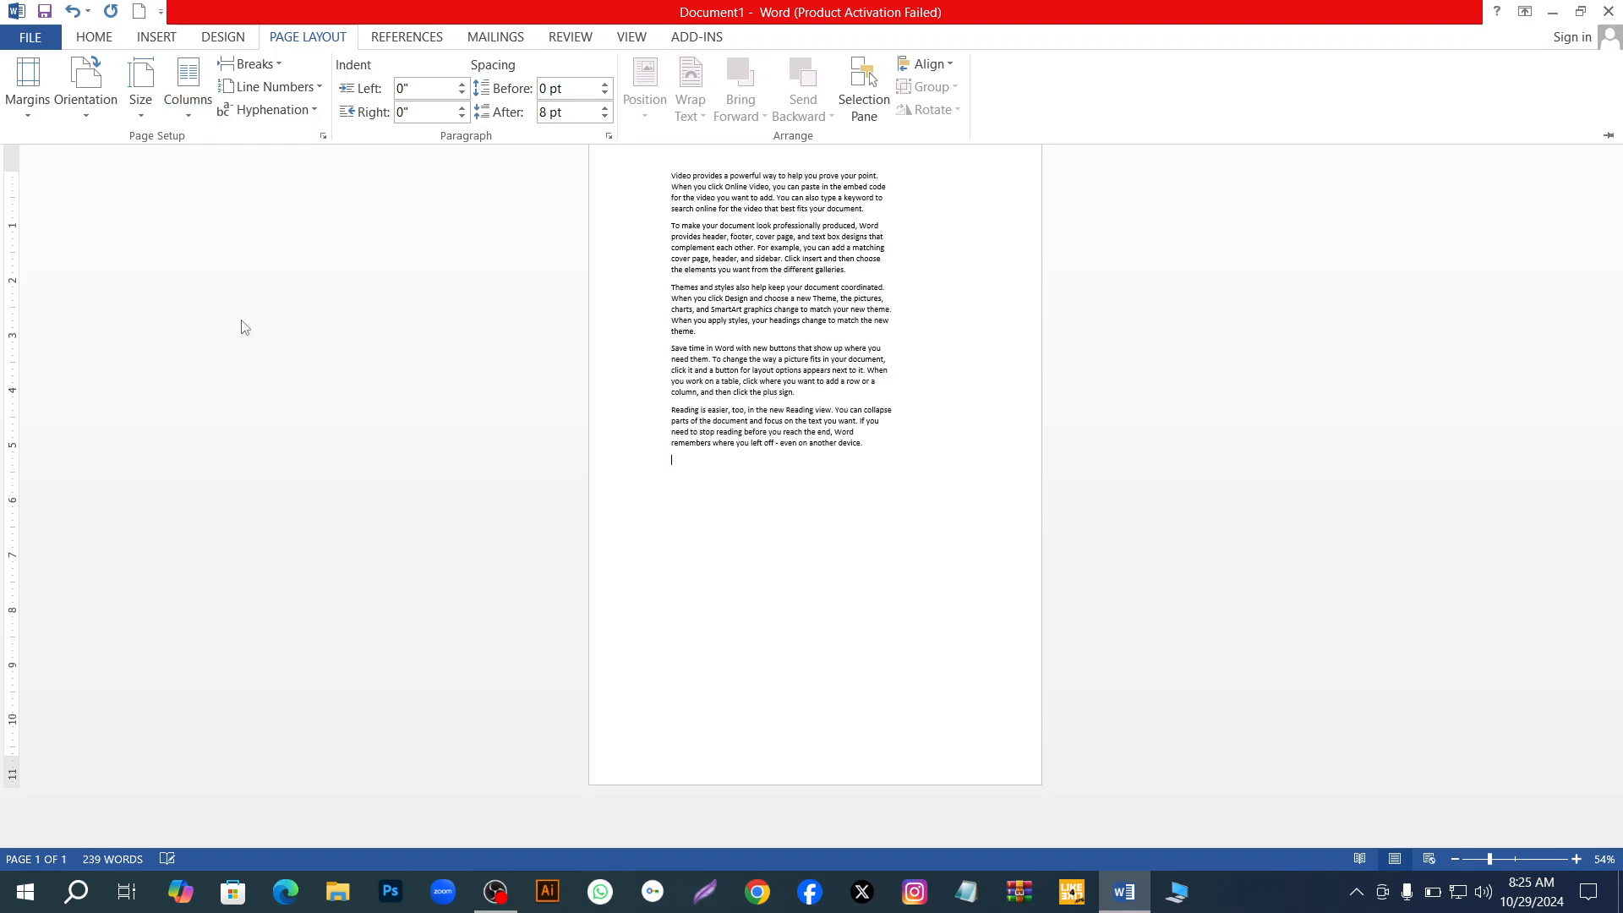
Look over the number, width and spacing options in the Columns dialog and close it without changes
{"action": "left_click", "coordinate": [184, 106]}
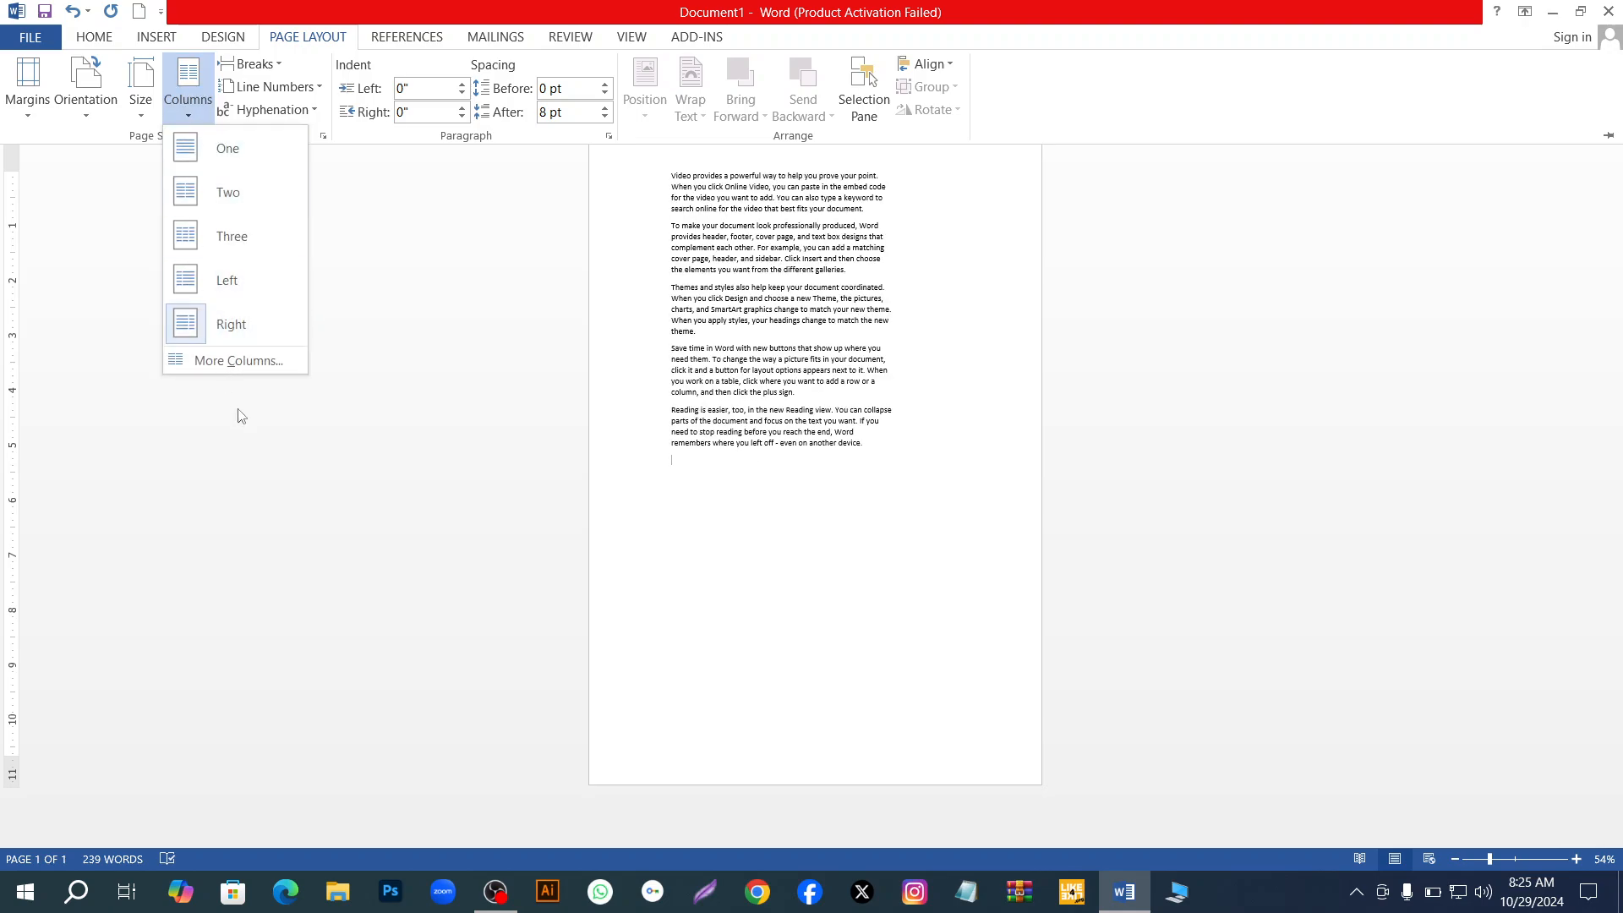
{"action": "left_click", "coordinate": [251, 363]}
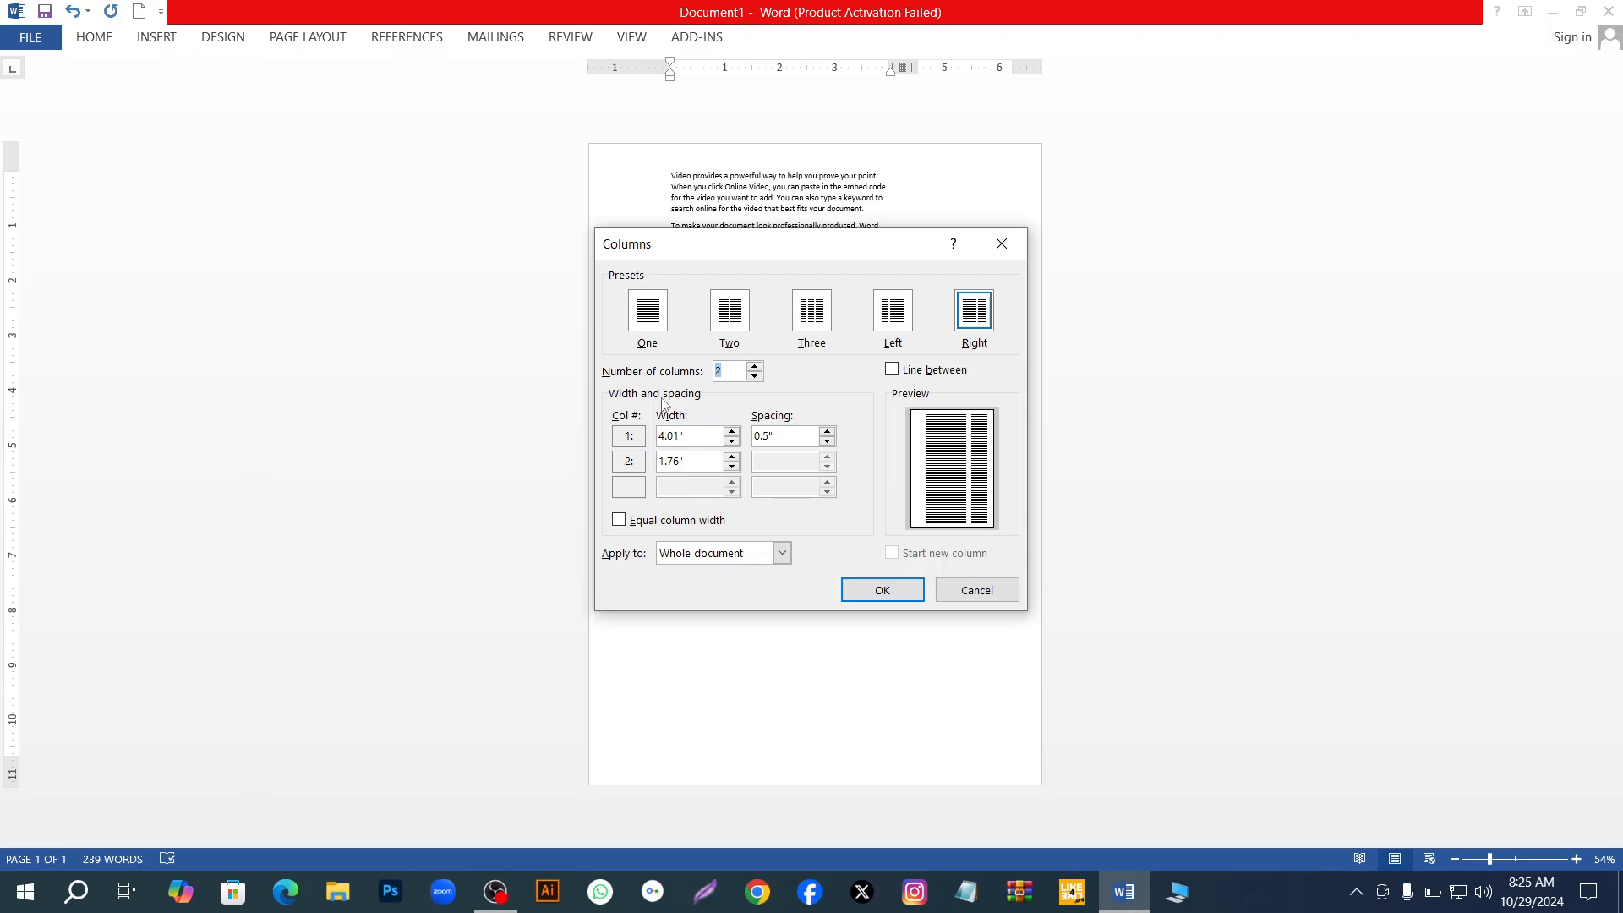
{"action": "left_click", "coordinate": [1014, 255]}
Set the document text to the Two column layout
{"action": "left_click", "coordinate": [309, 37]}
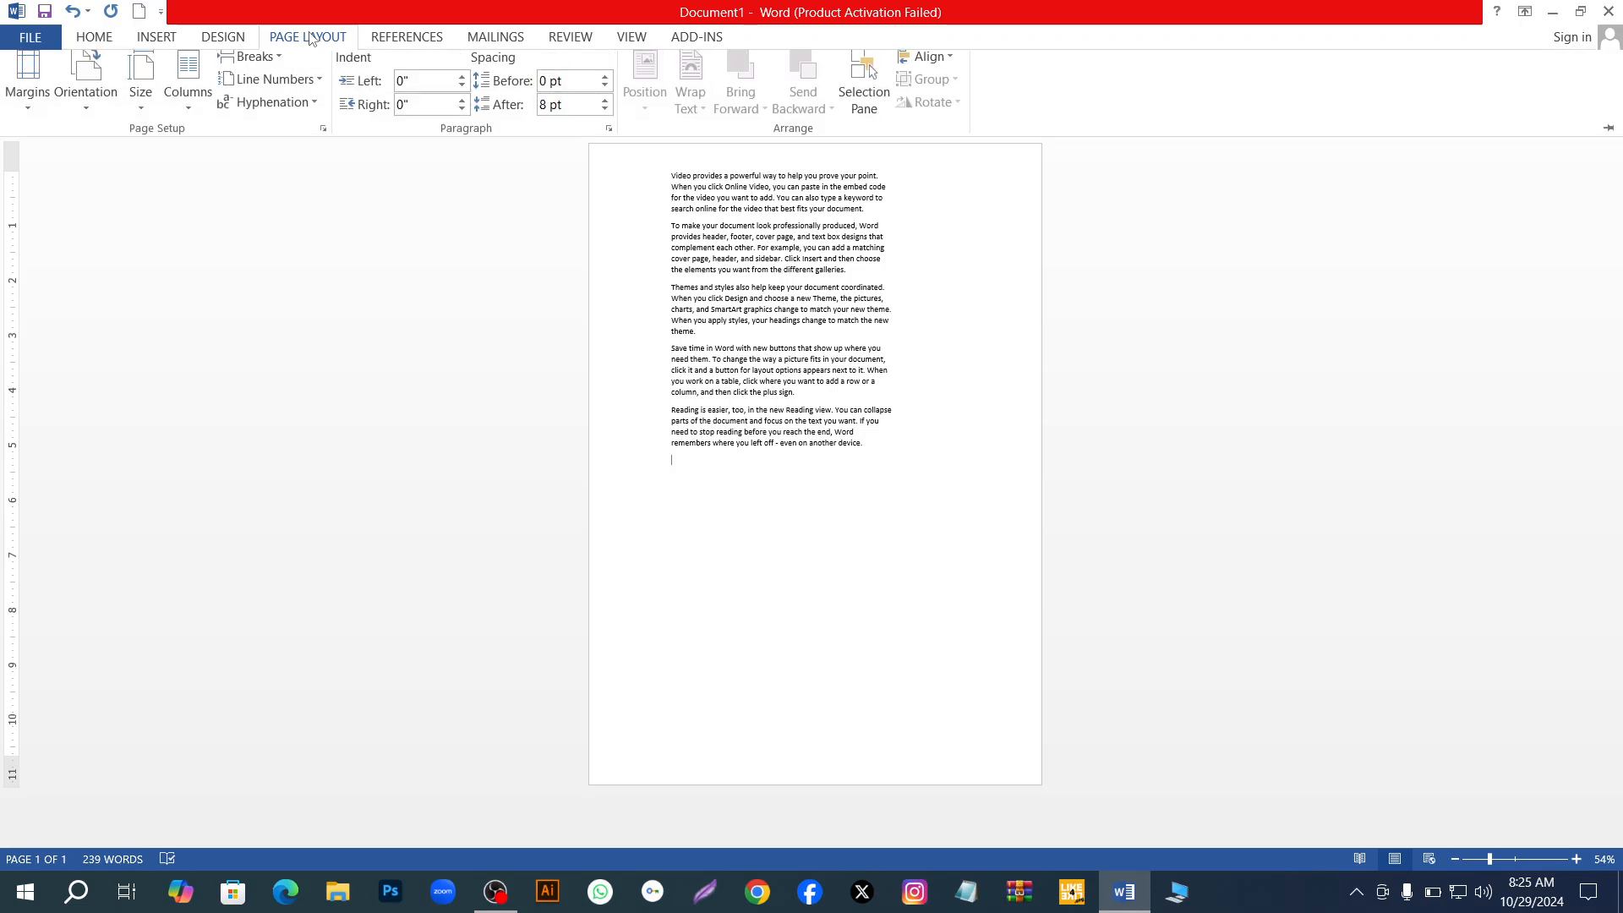
{"action": "left_click", "coordinate": [189, 97]}
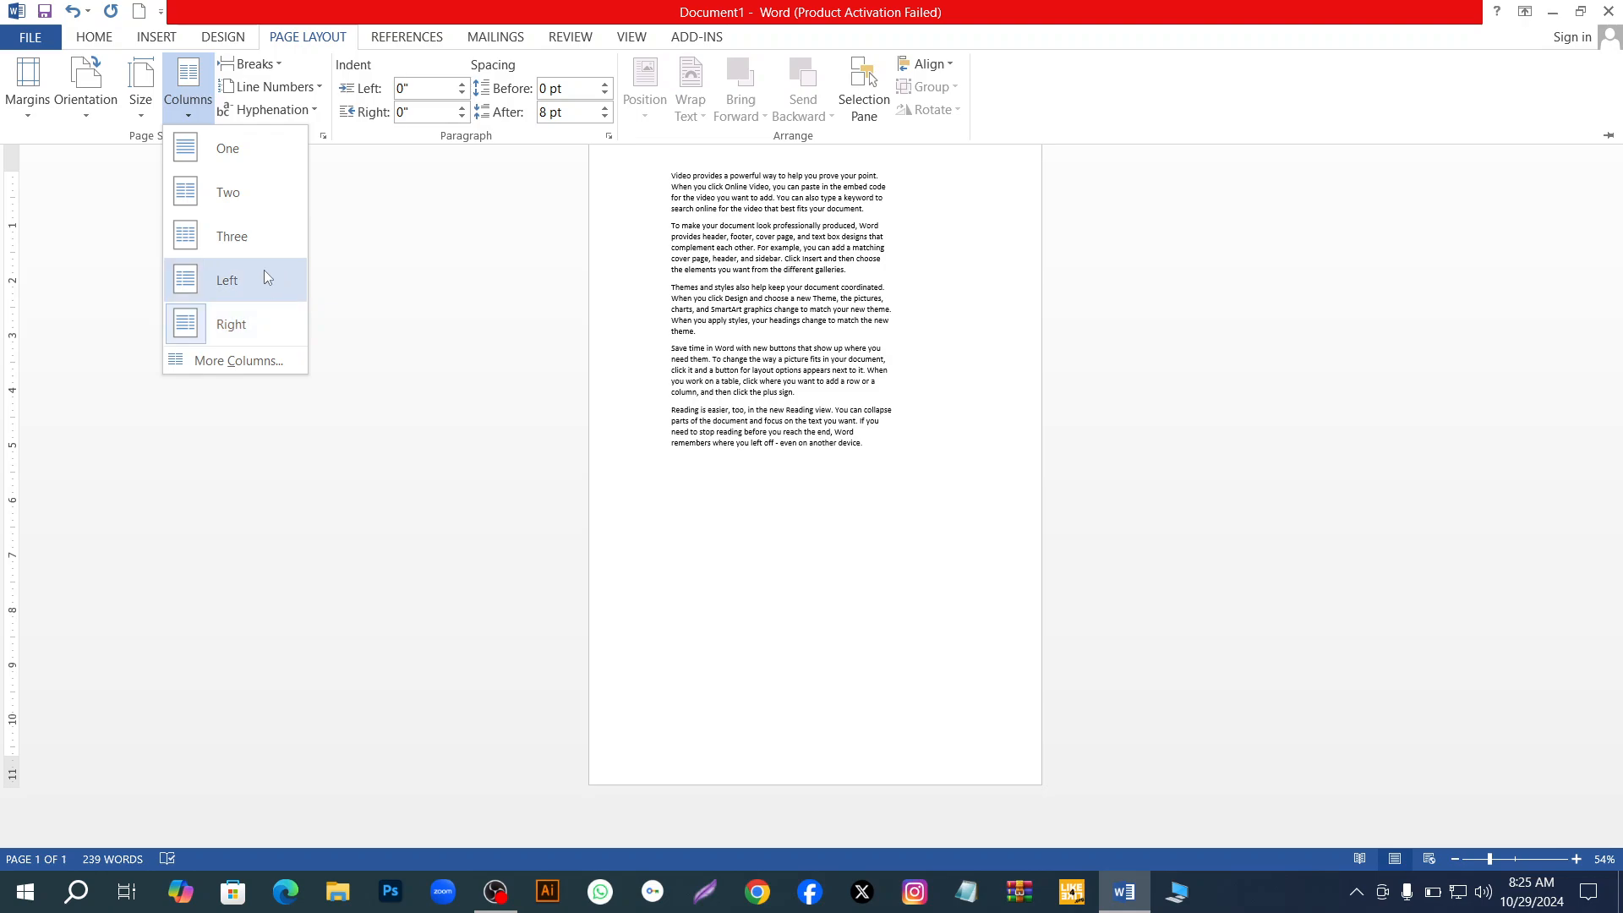
{"action": "left_click", "coordinate": [237, 197]}
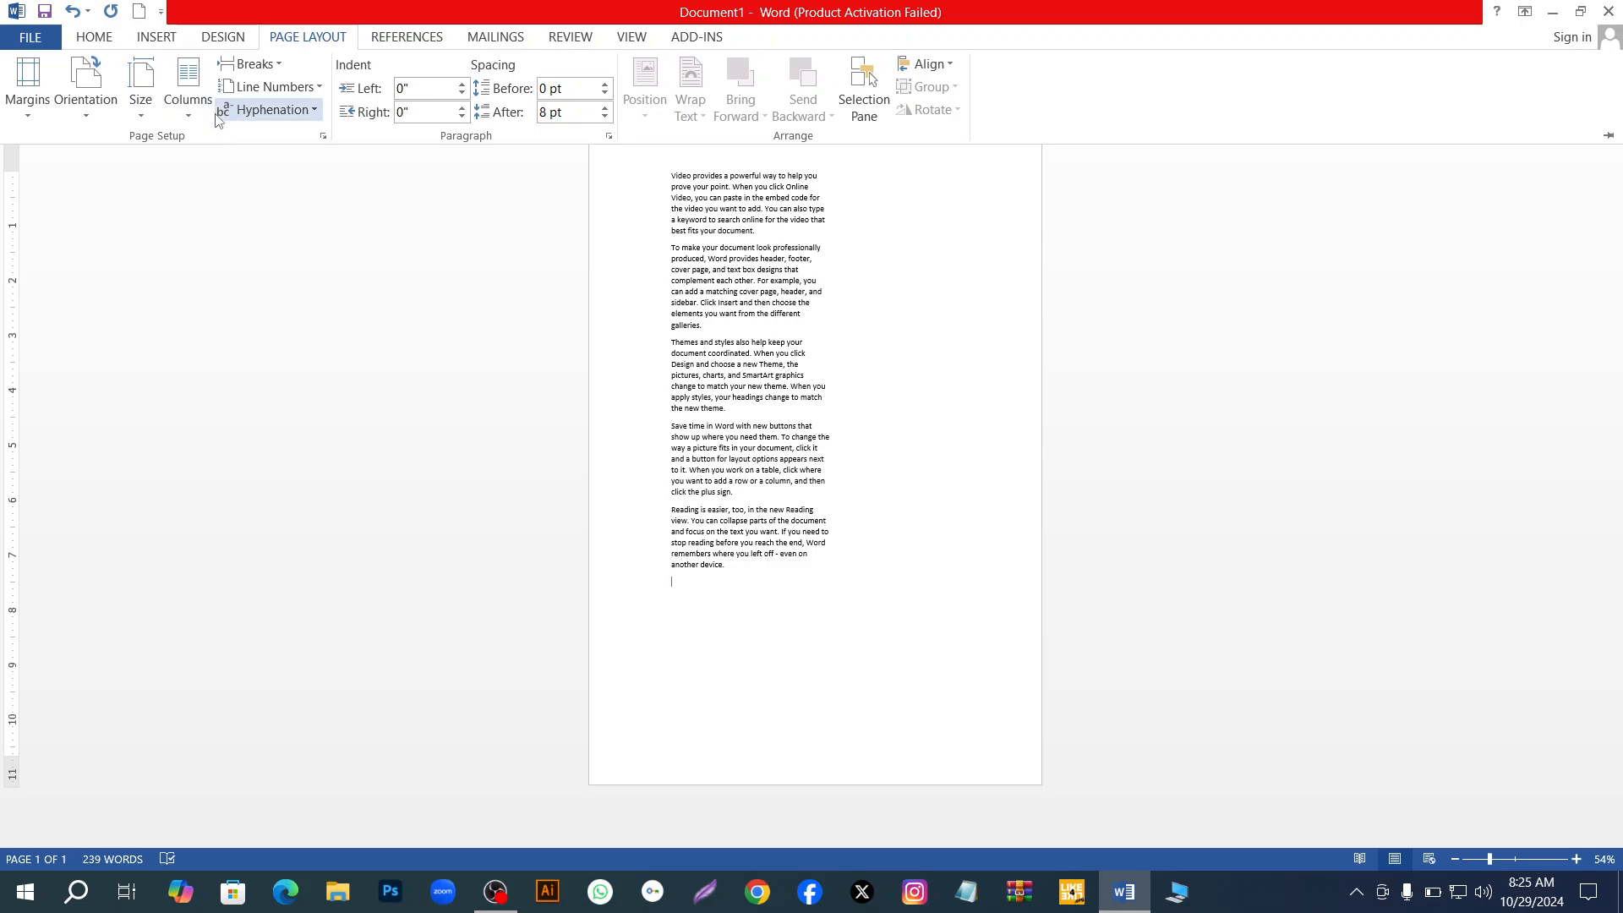
Insert a page break after the last paragraph of the document text
{"action": "left_click", "coordinate": [276, 64]}
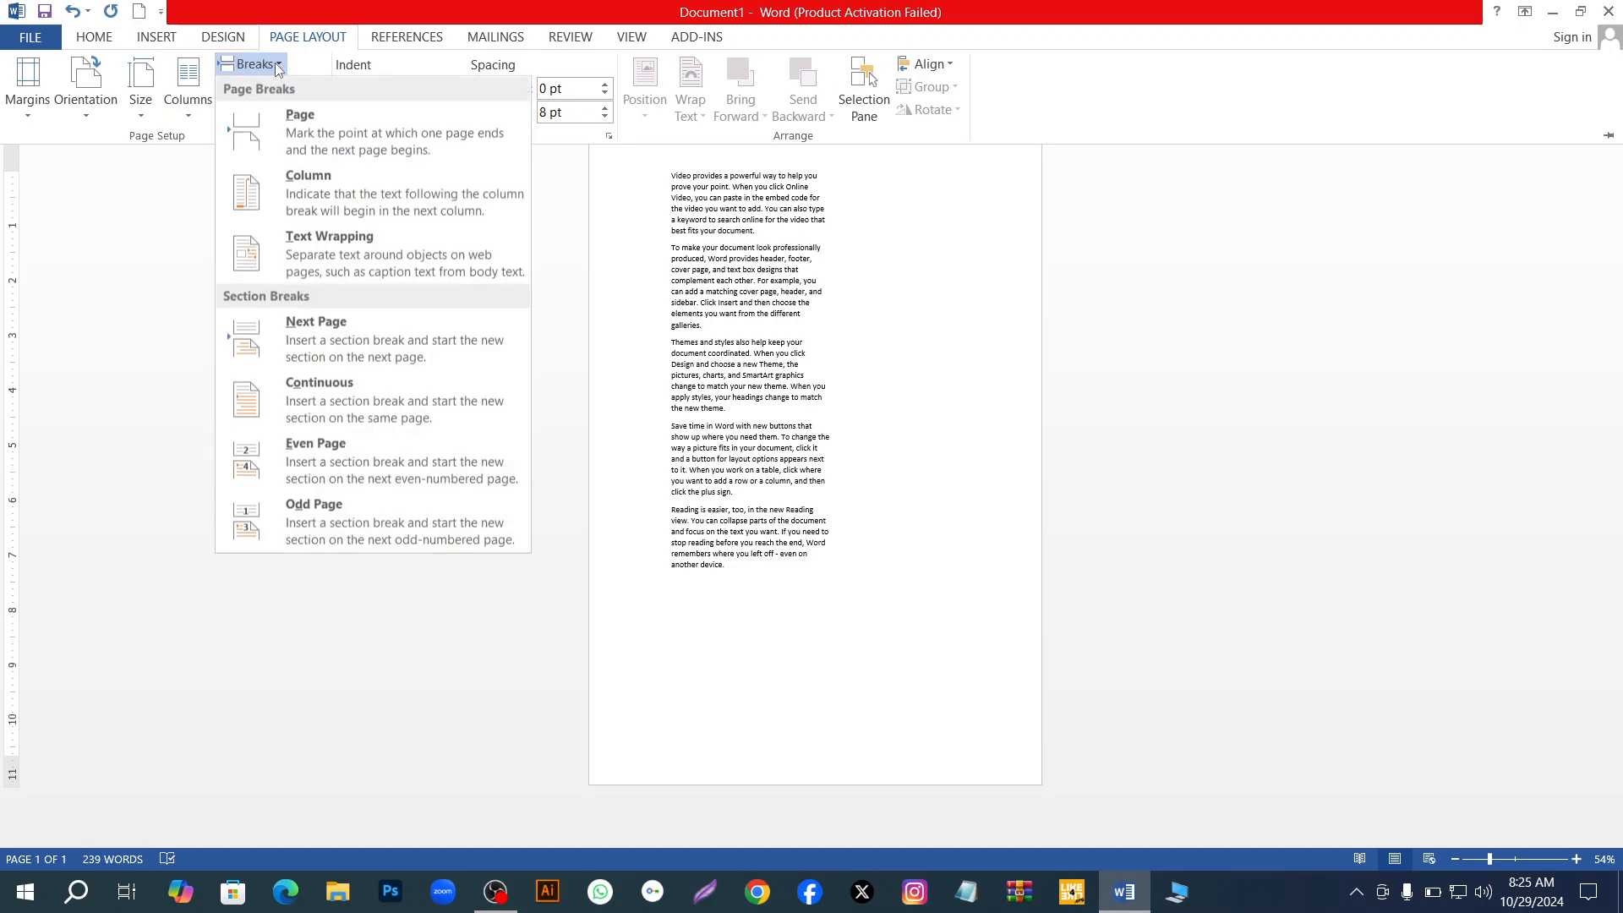
{"action": "left_click", "coordinate": [283, 124]}
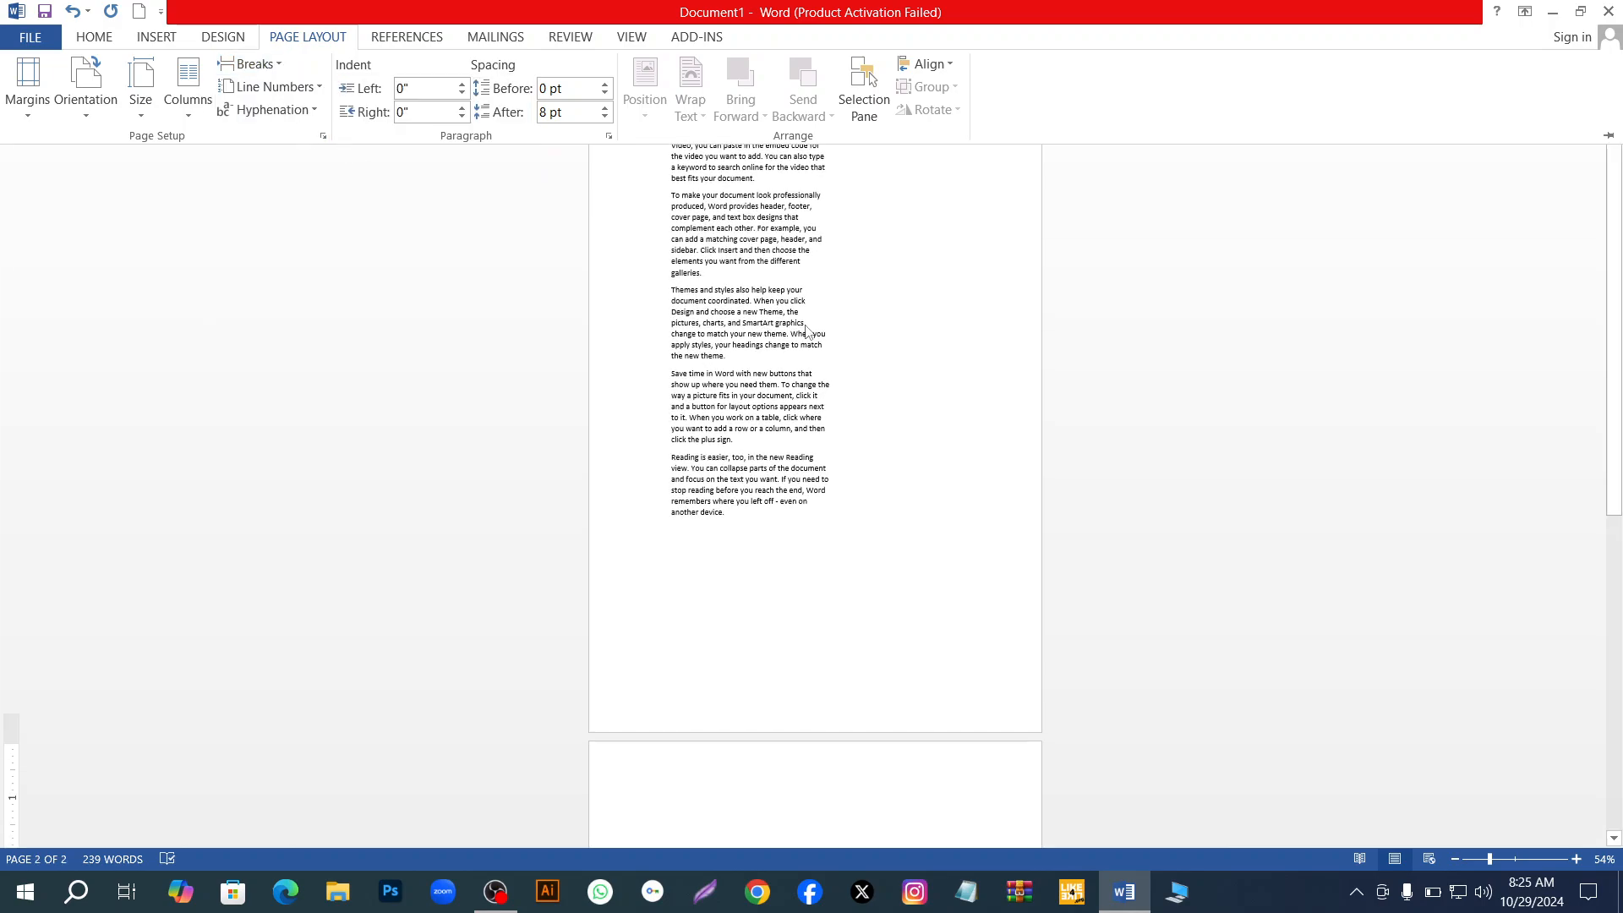
Insert a column break before the paragraph beginning "Save time in Word with new buttons"
{"action": "scroll", "coordinate": [750, 735], "scroll_direction": "down", "scroll_amount": 5}
{"action": "scroll", "coordinate": [820, 706], "scroll_direction": "down", "scroll_amount": 5}
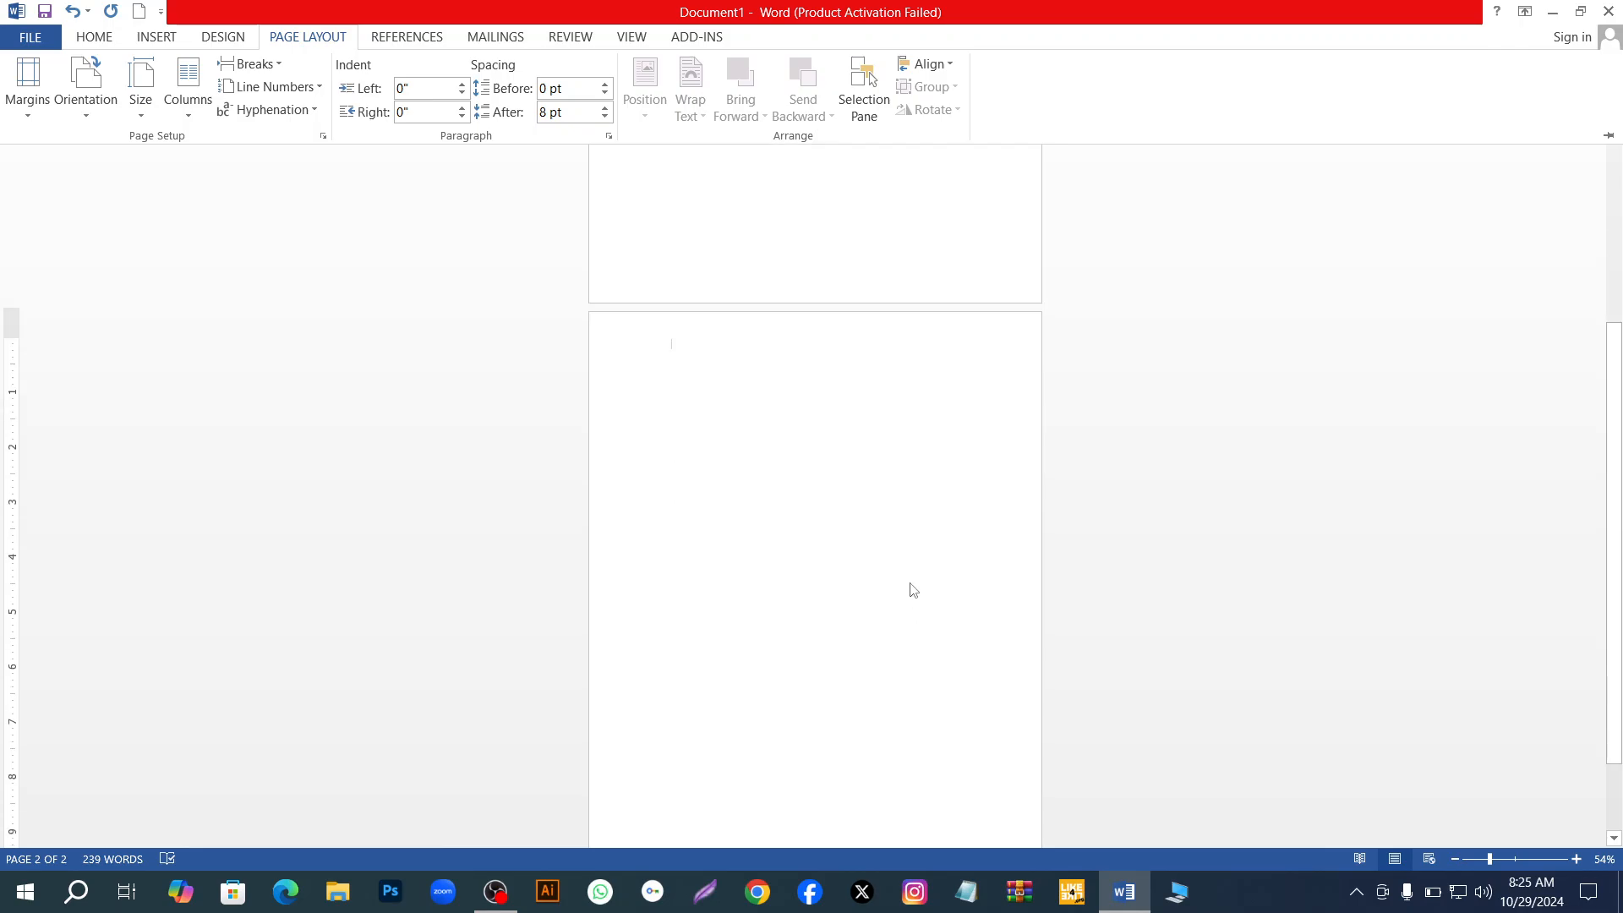
{"action": "scroll", "coordinate": [909, 519], "scroll_direction": "up", "scroll_amount": 10}
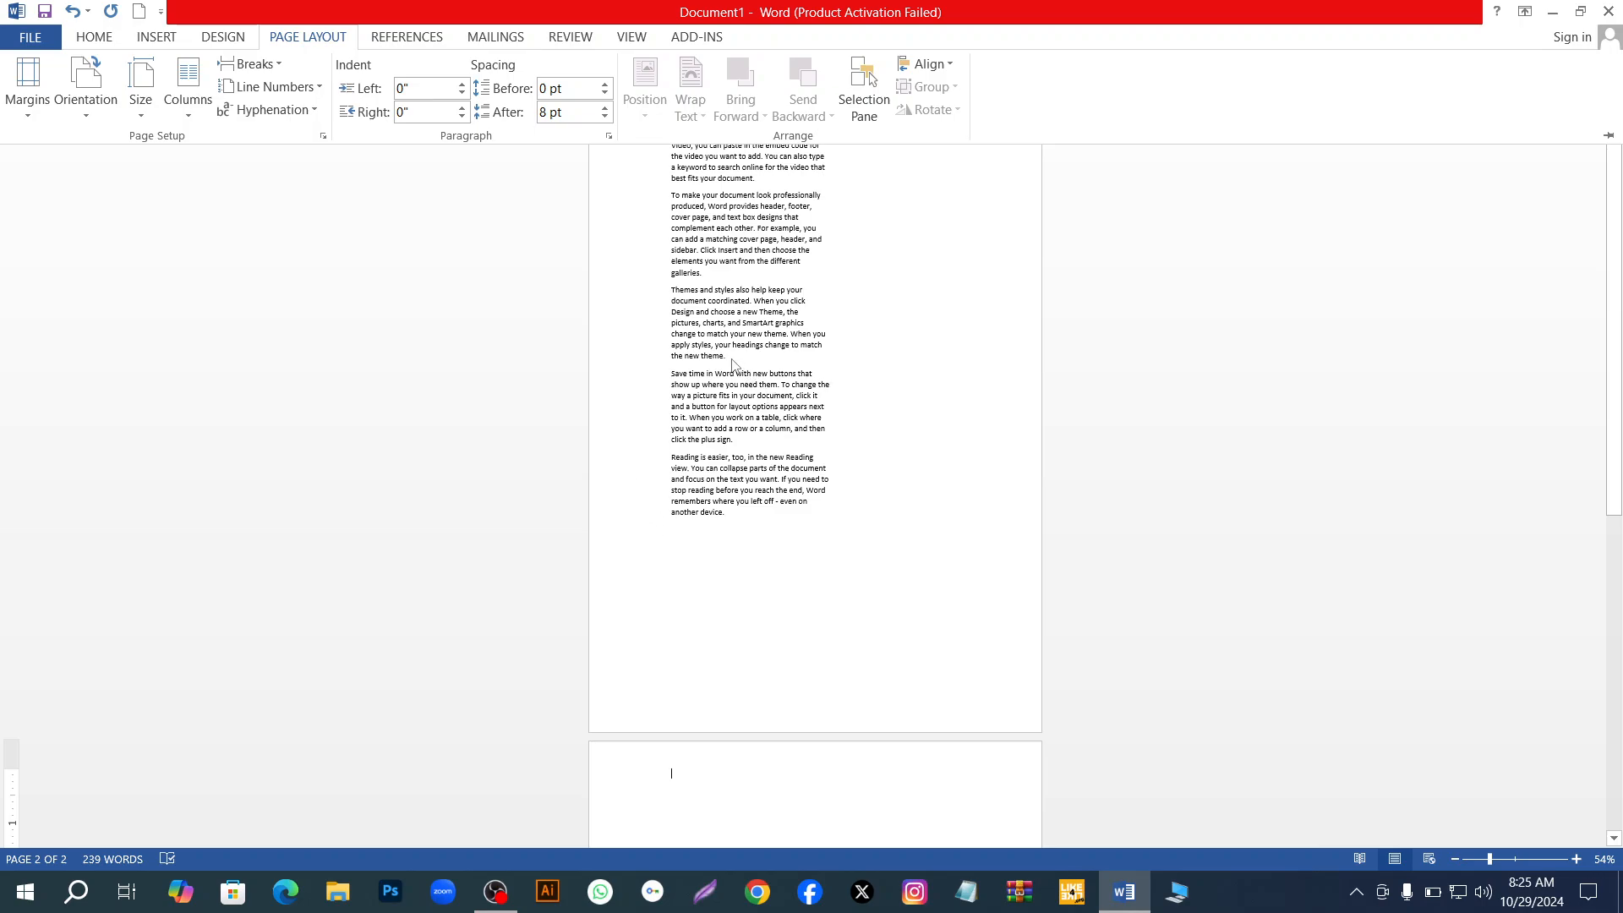
{"action": "key", "text": "ctrl+F1"}
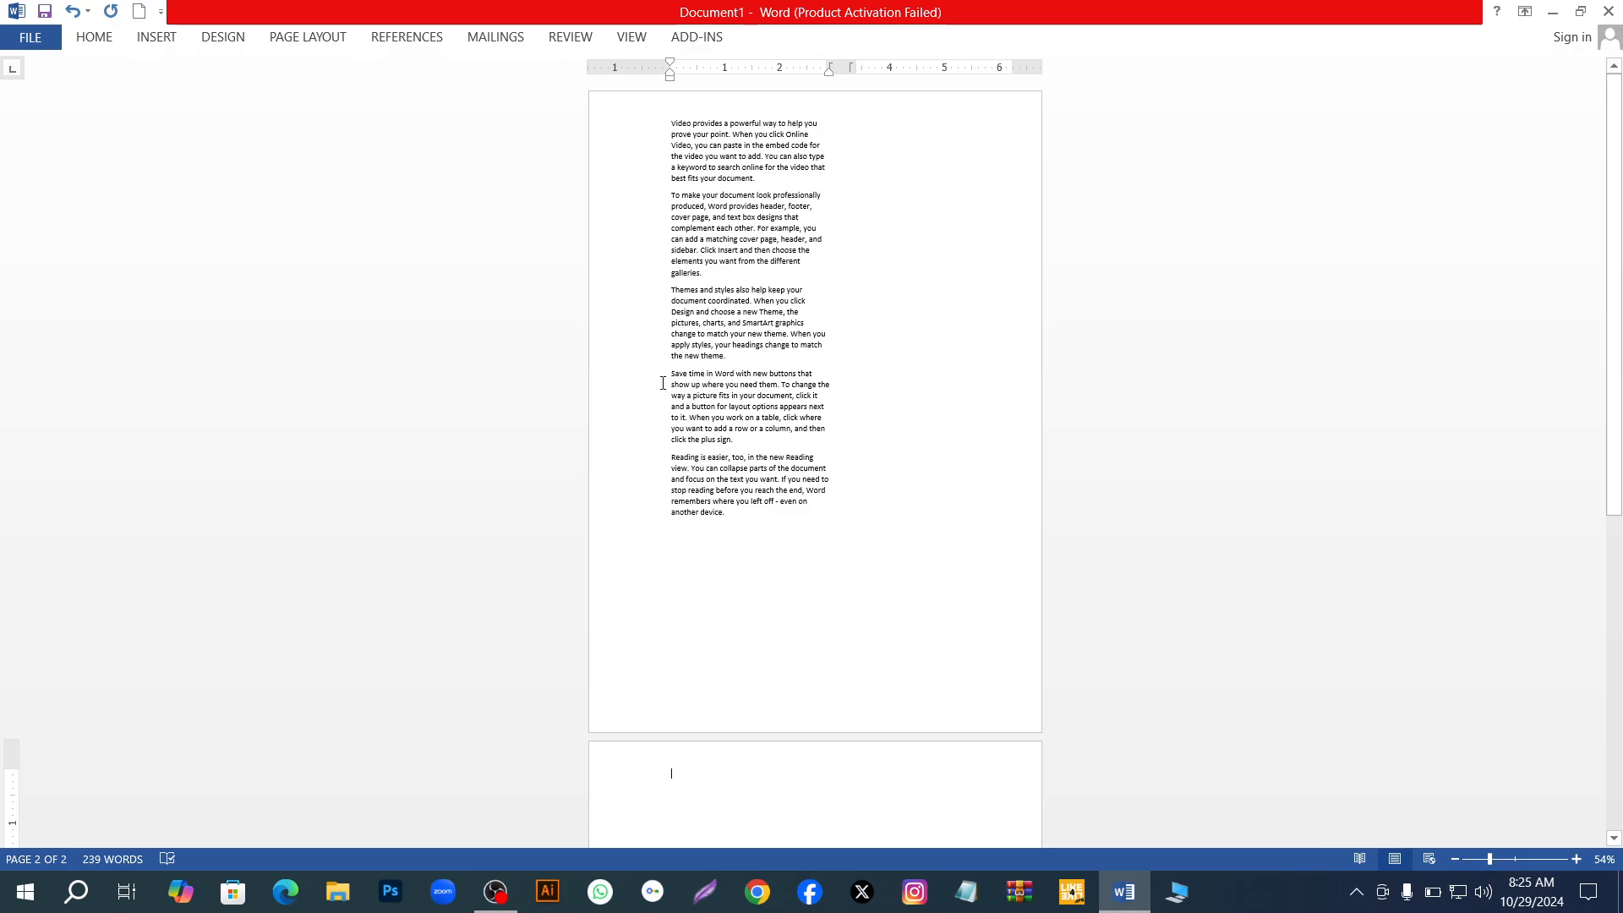
{"action": "left_click", "coordinate": [673, 374]}
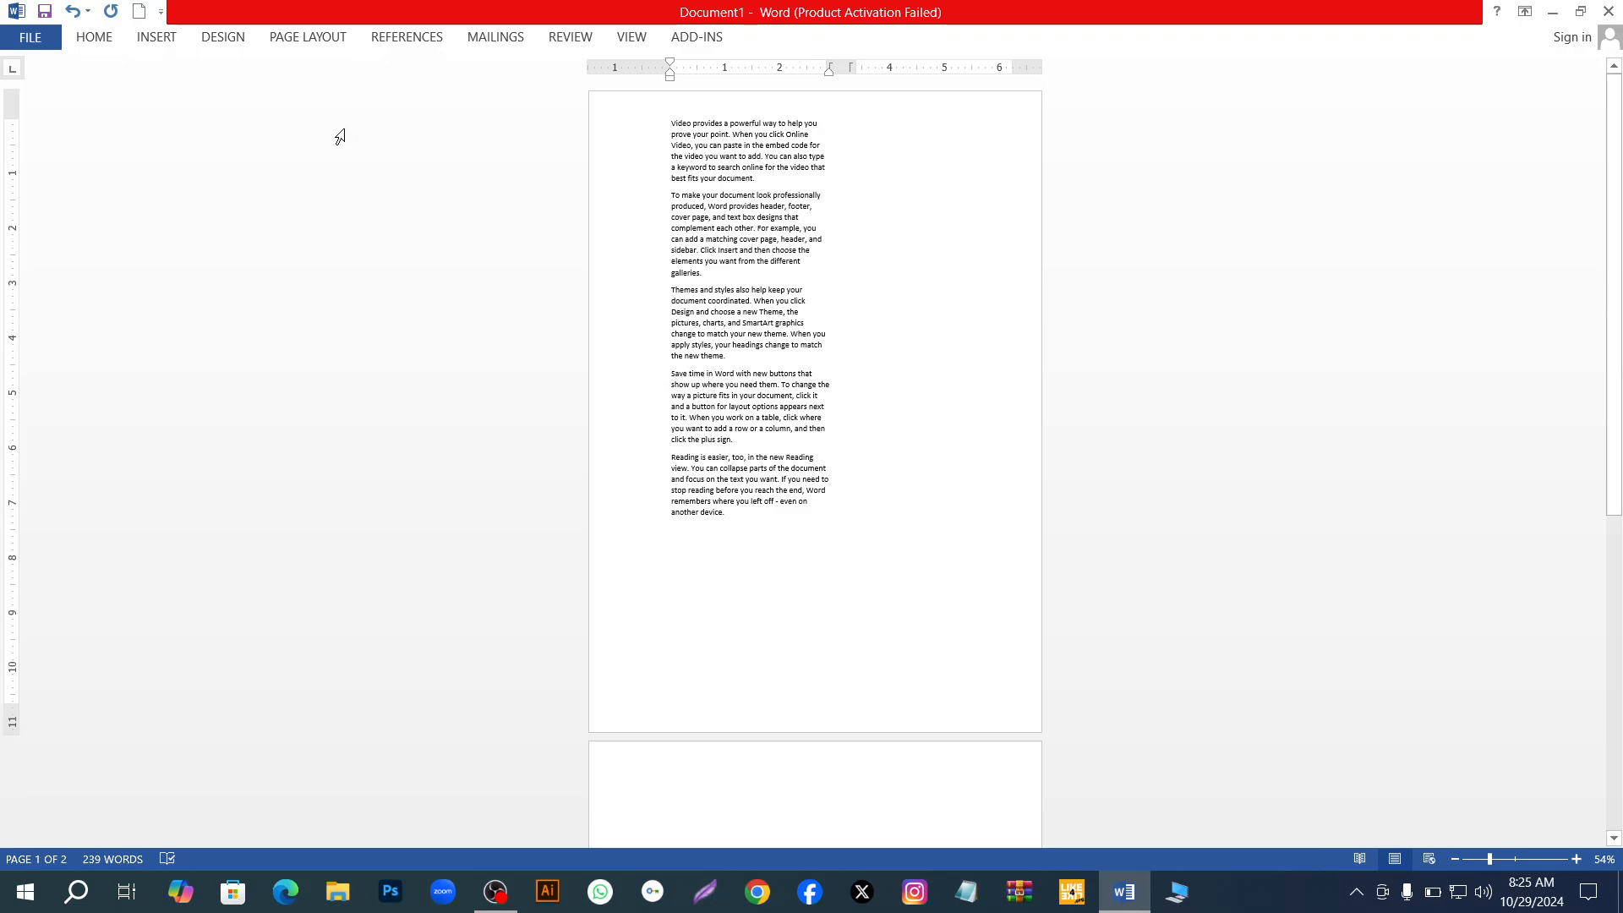
{"action": "left_click", "coordinate": [295, 41]}
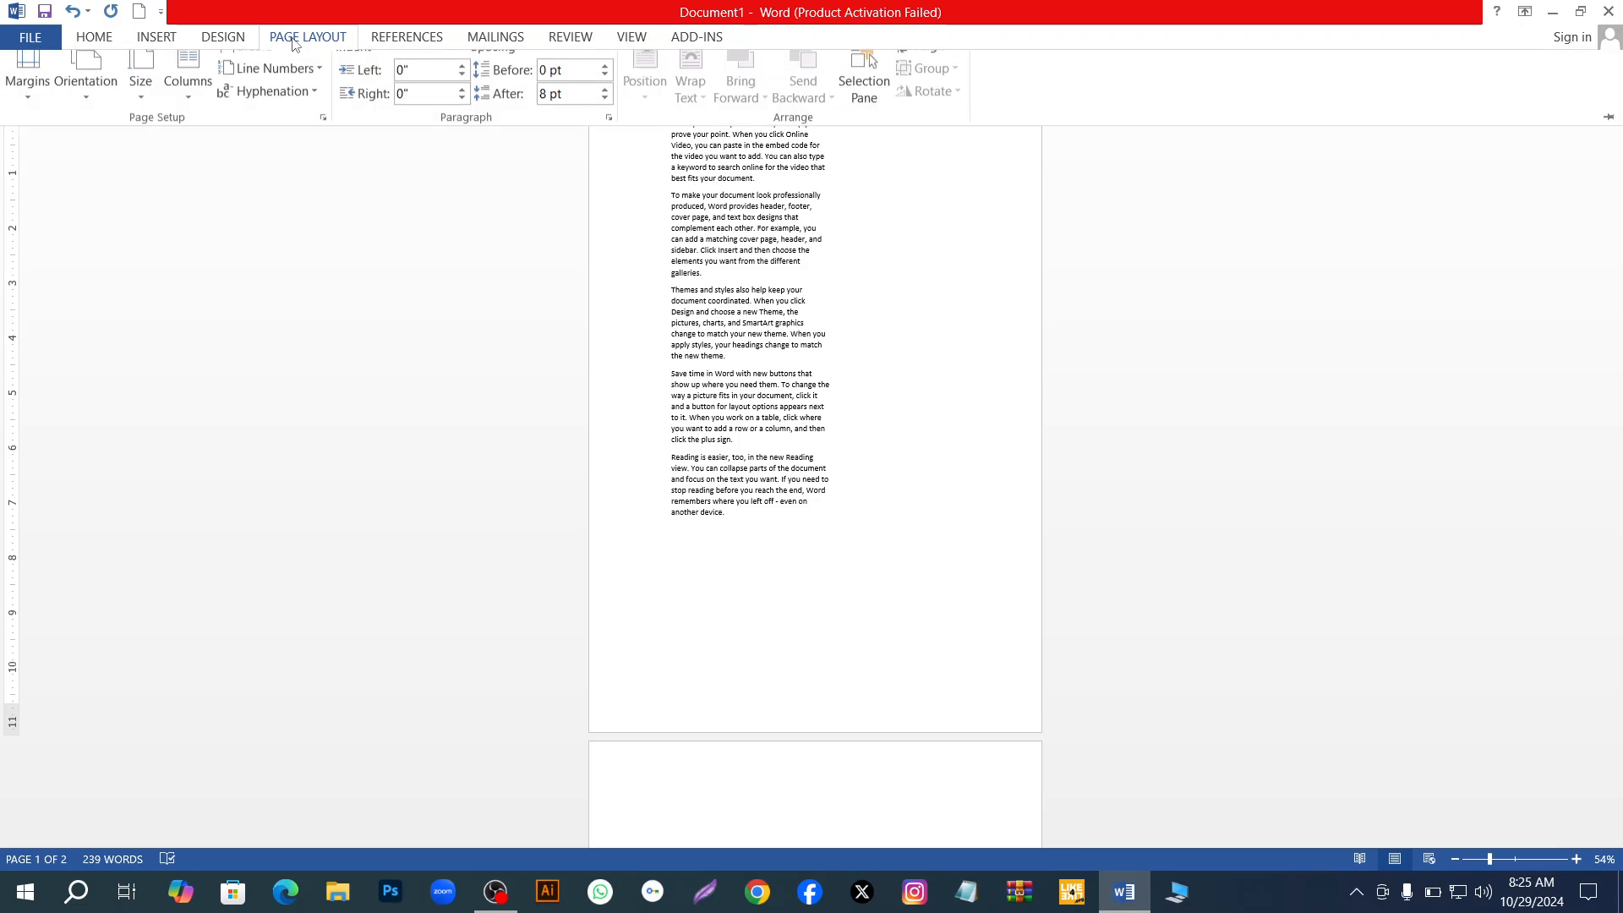
{"action": "left_click", "coordinate": [276, 64]}
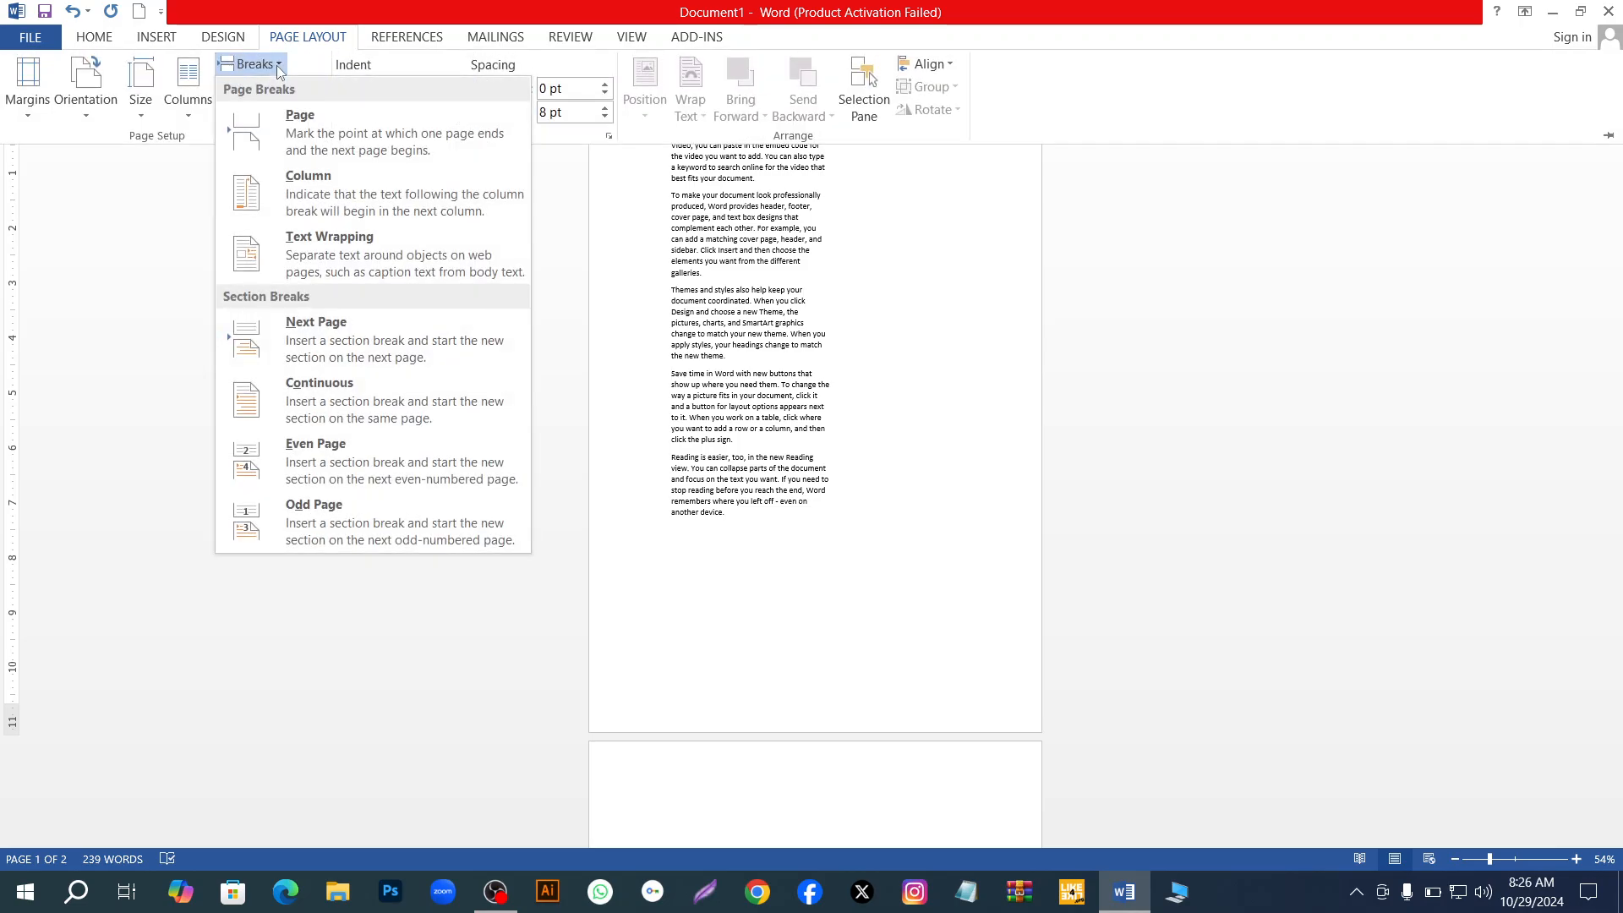
{"action": "left_click", "coordinate": [336, 199]}
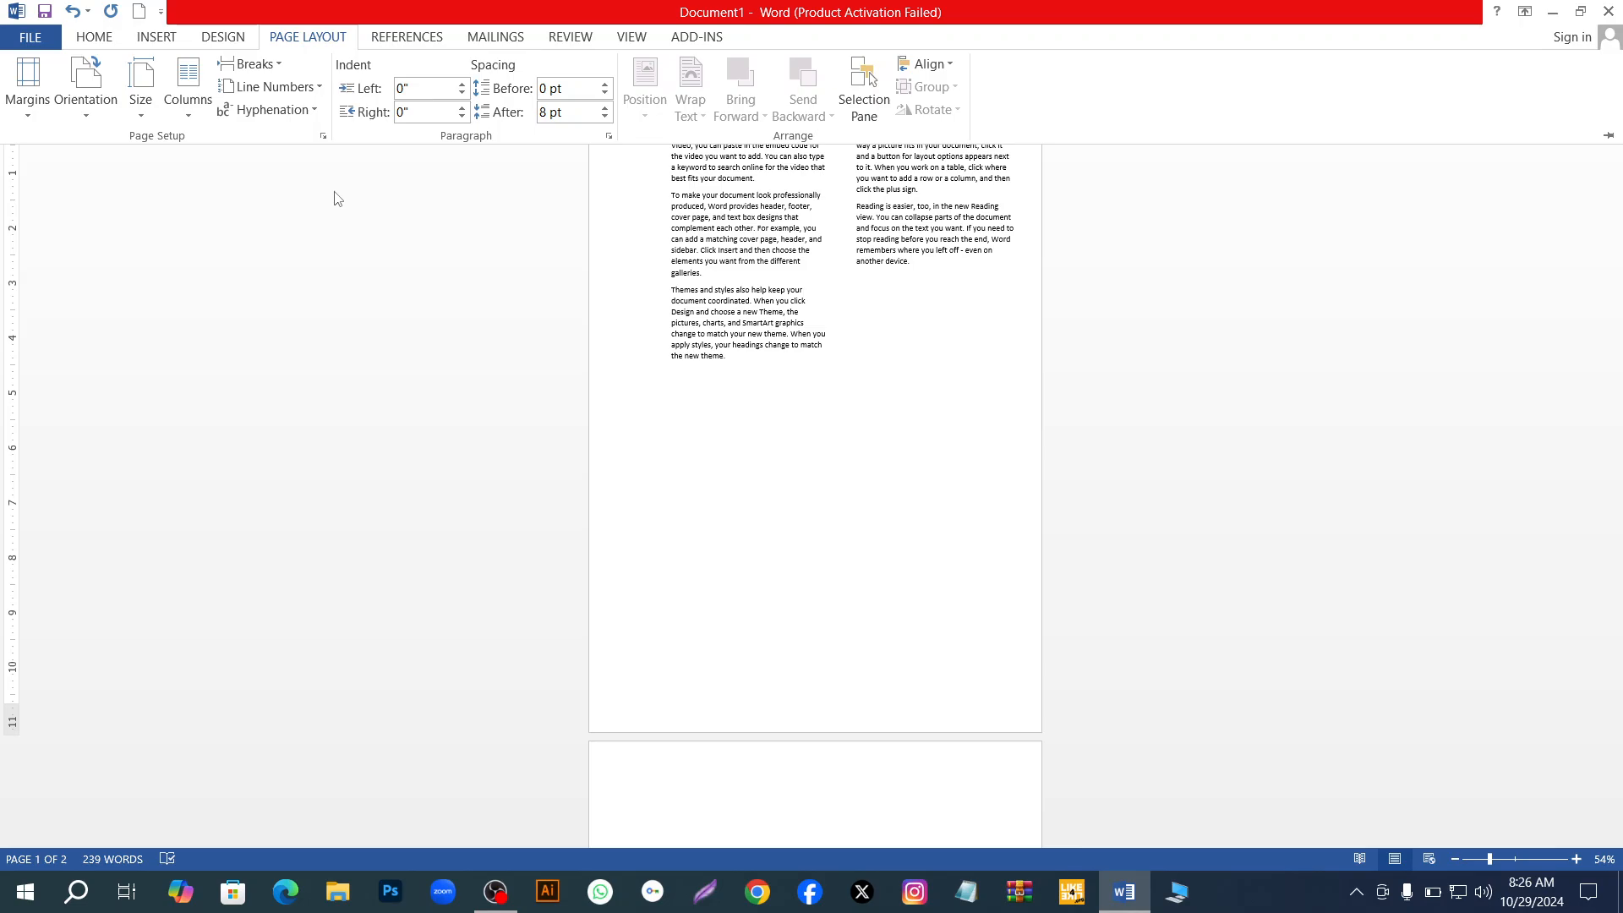
Insert a page break before the paragraph beginning "Save time in Word", with the document zoomed out to 36%
{"action": "scroll", "coordinate": [1006, 305], "scroll_direction": "down", "scroll_amount": 1}
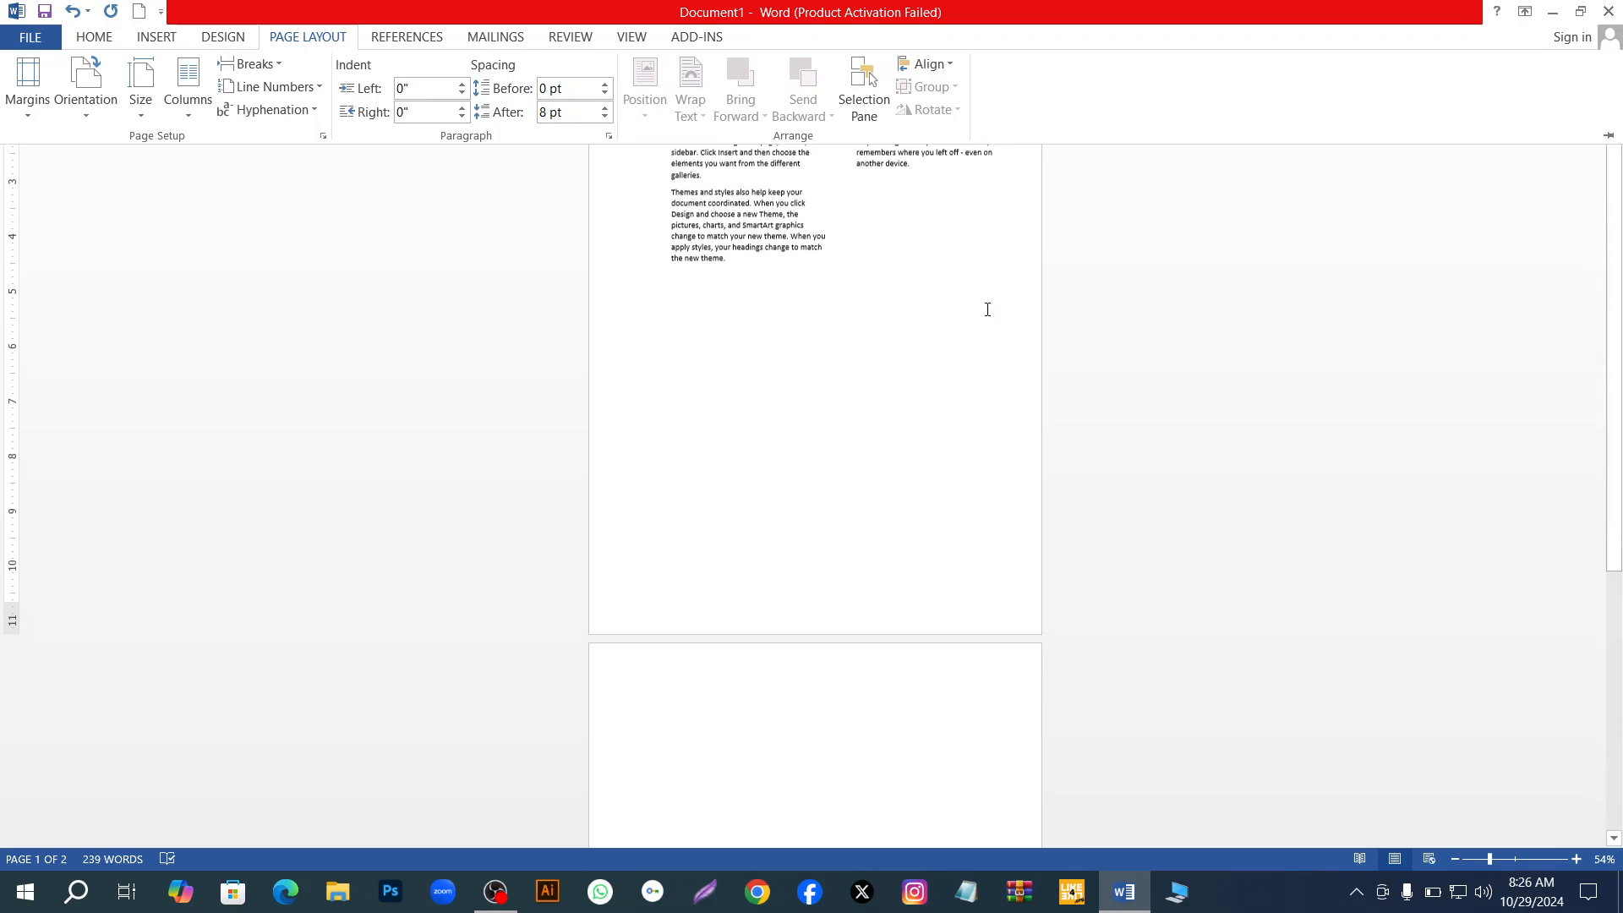
{"action": "scroll", "coordinate": [986, 312], "scroll_direction": "up", "scroll_amount": 1}
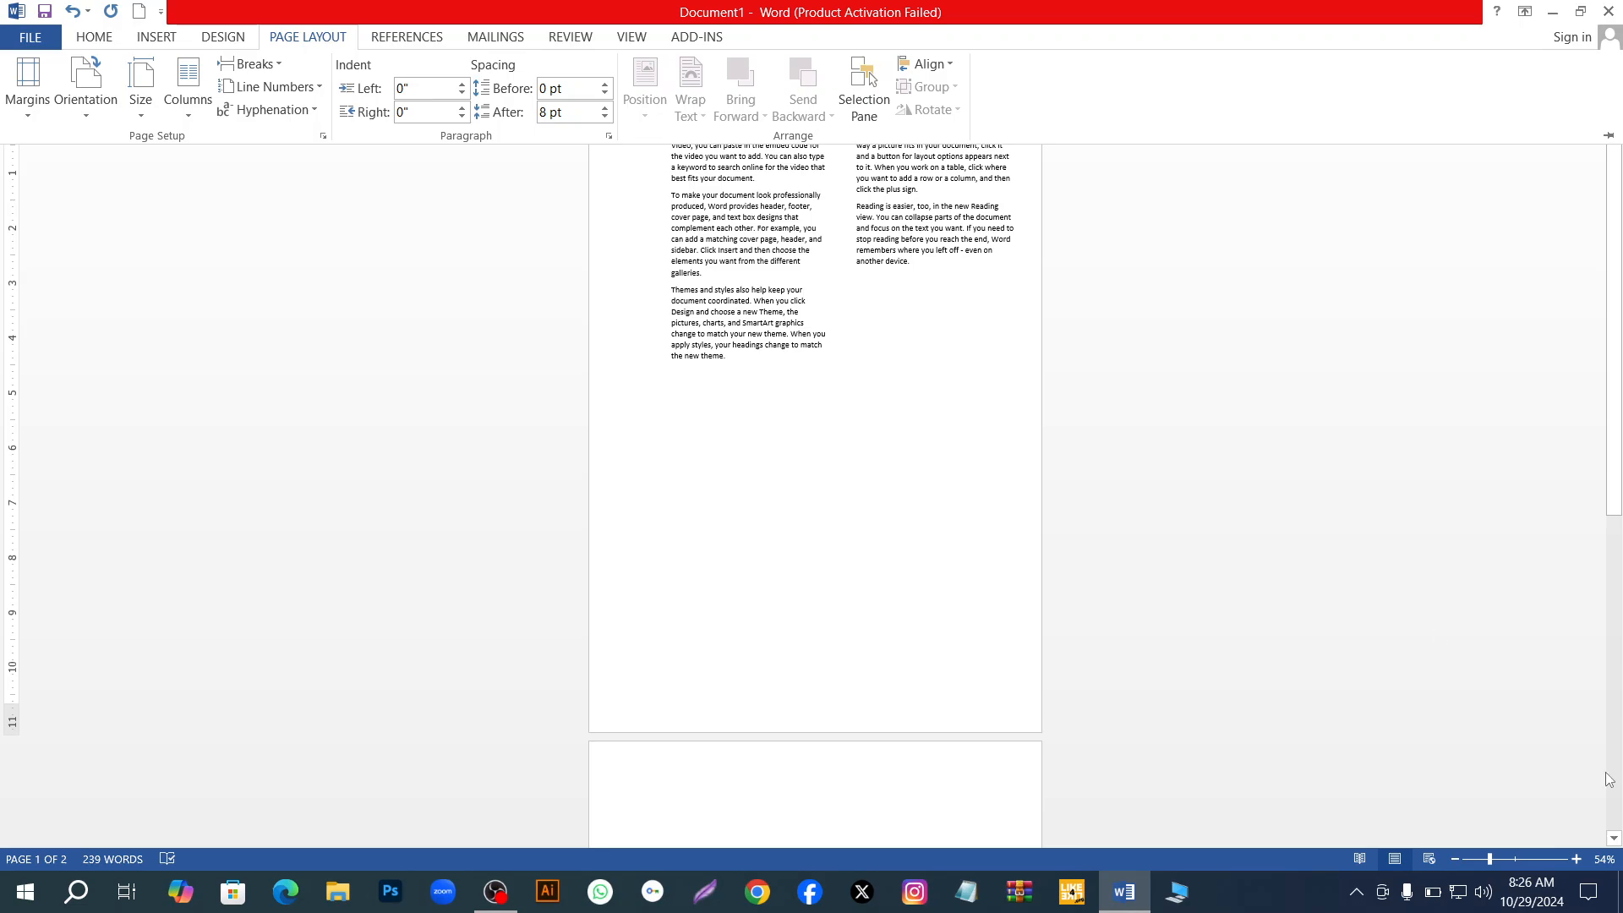
{"action": "left_click", "coordinate": [1484, 859]}
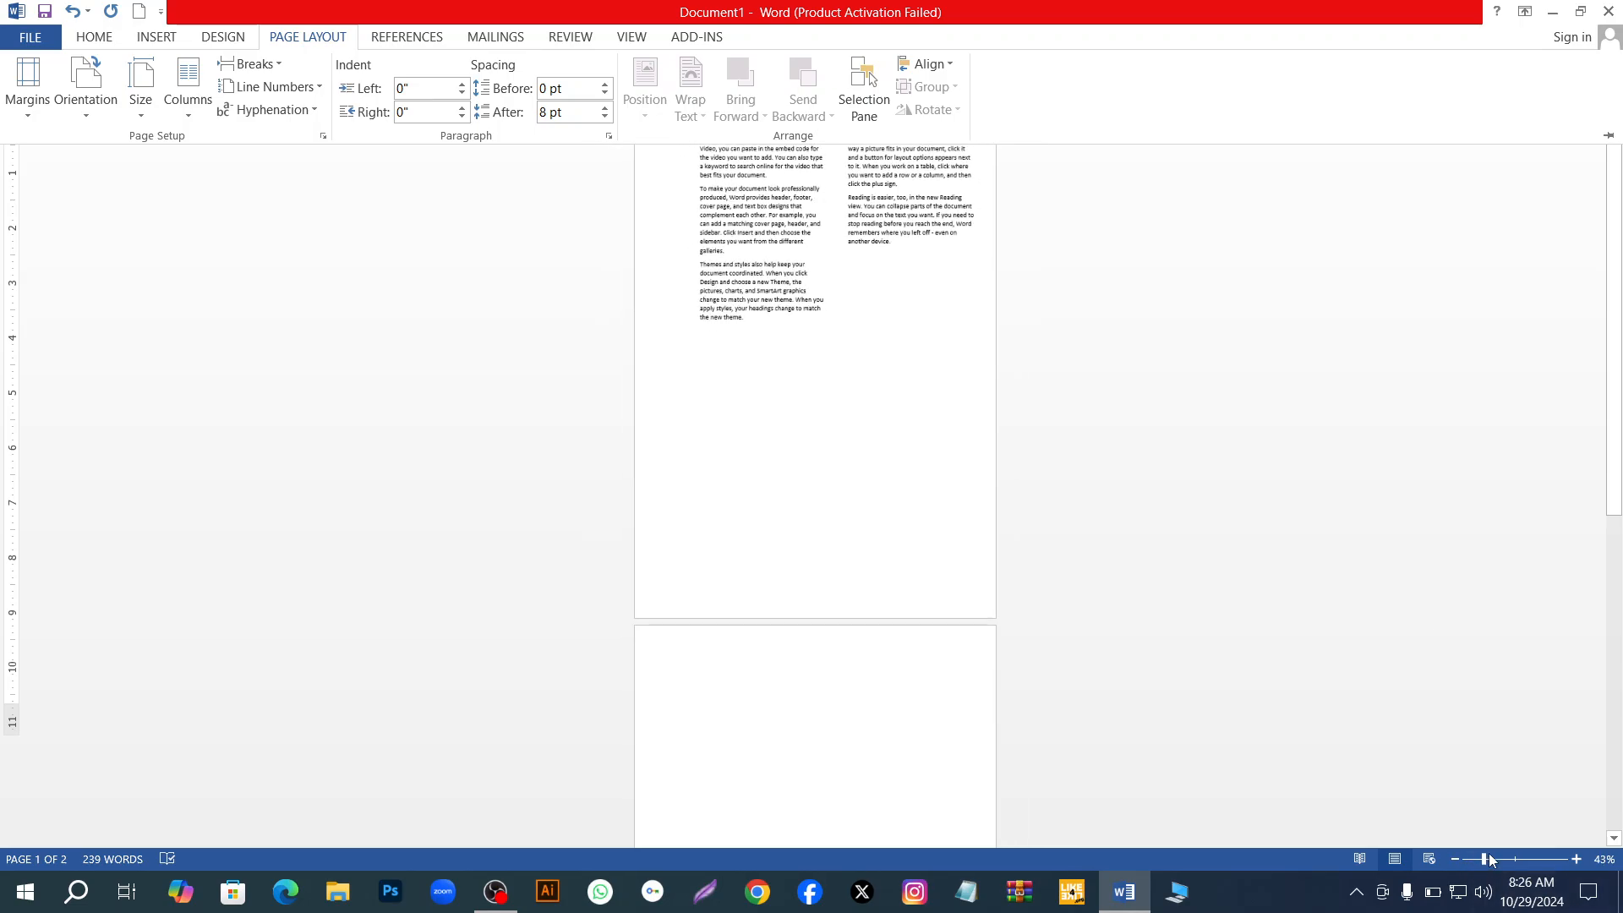
{"action": "left_click", "coordinate": [1480, 859]}
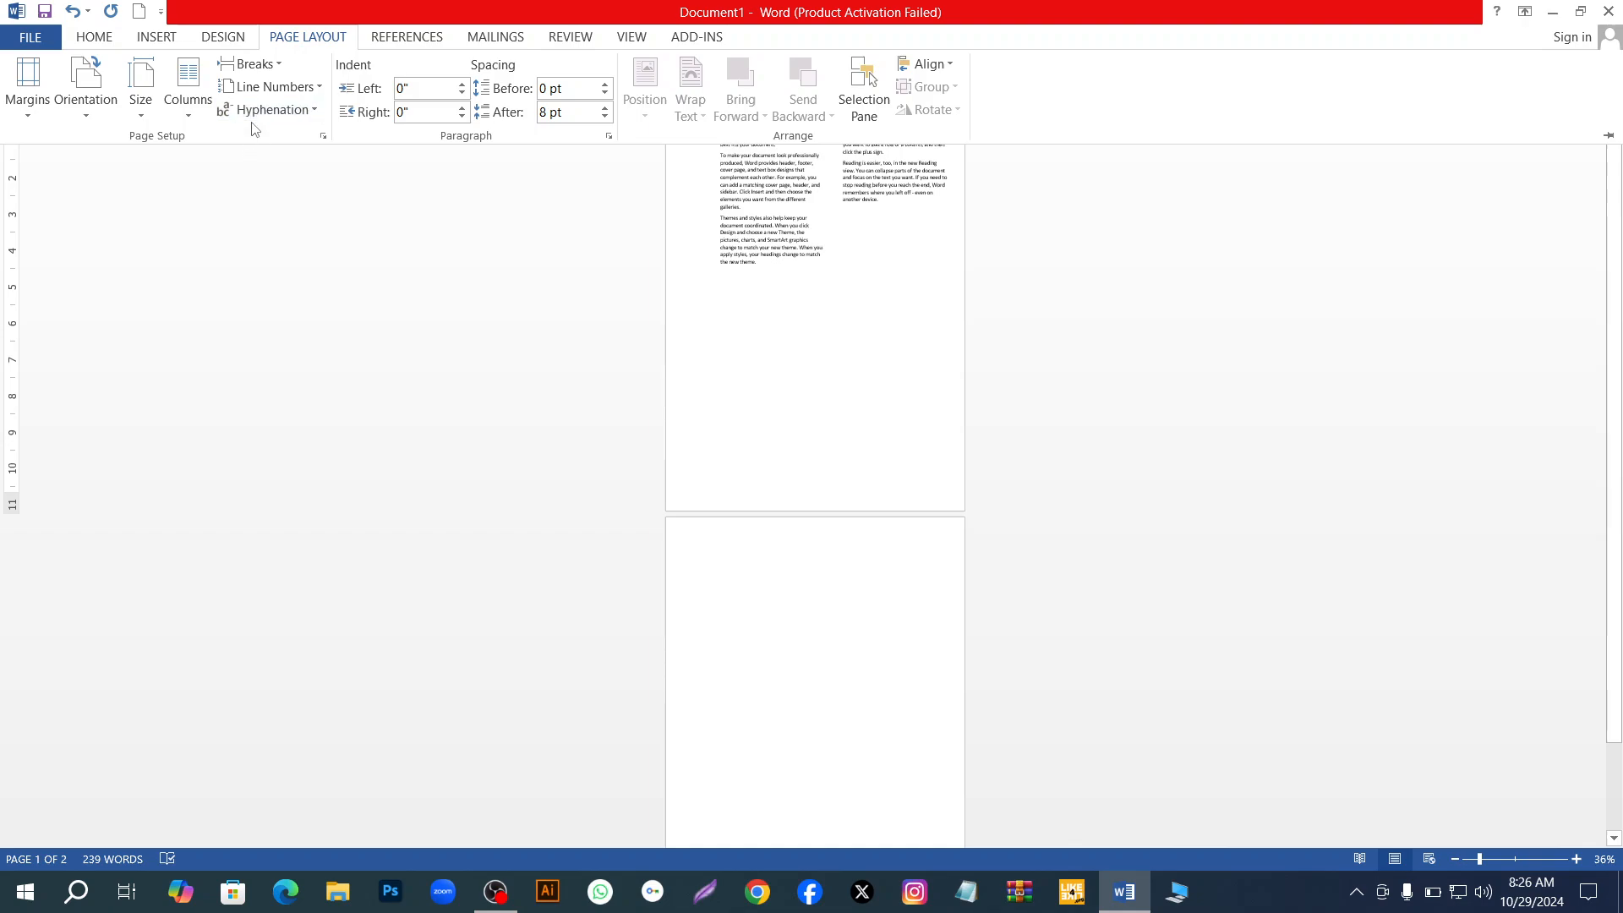
{"action": "left_click", "coordinate": [275, 67]}
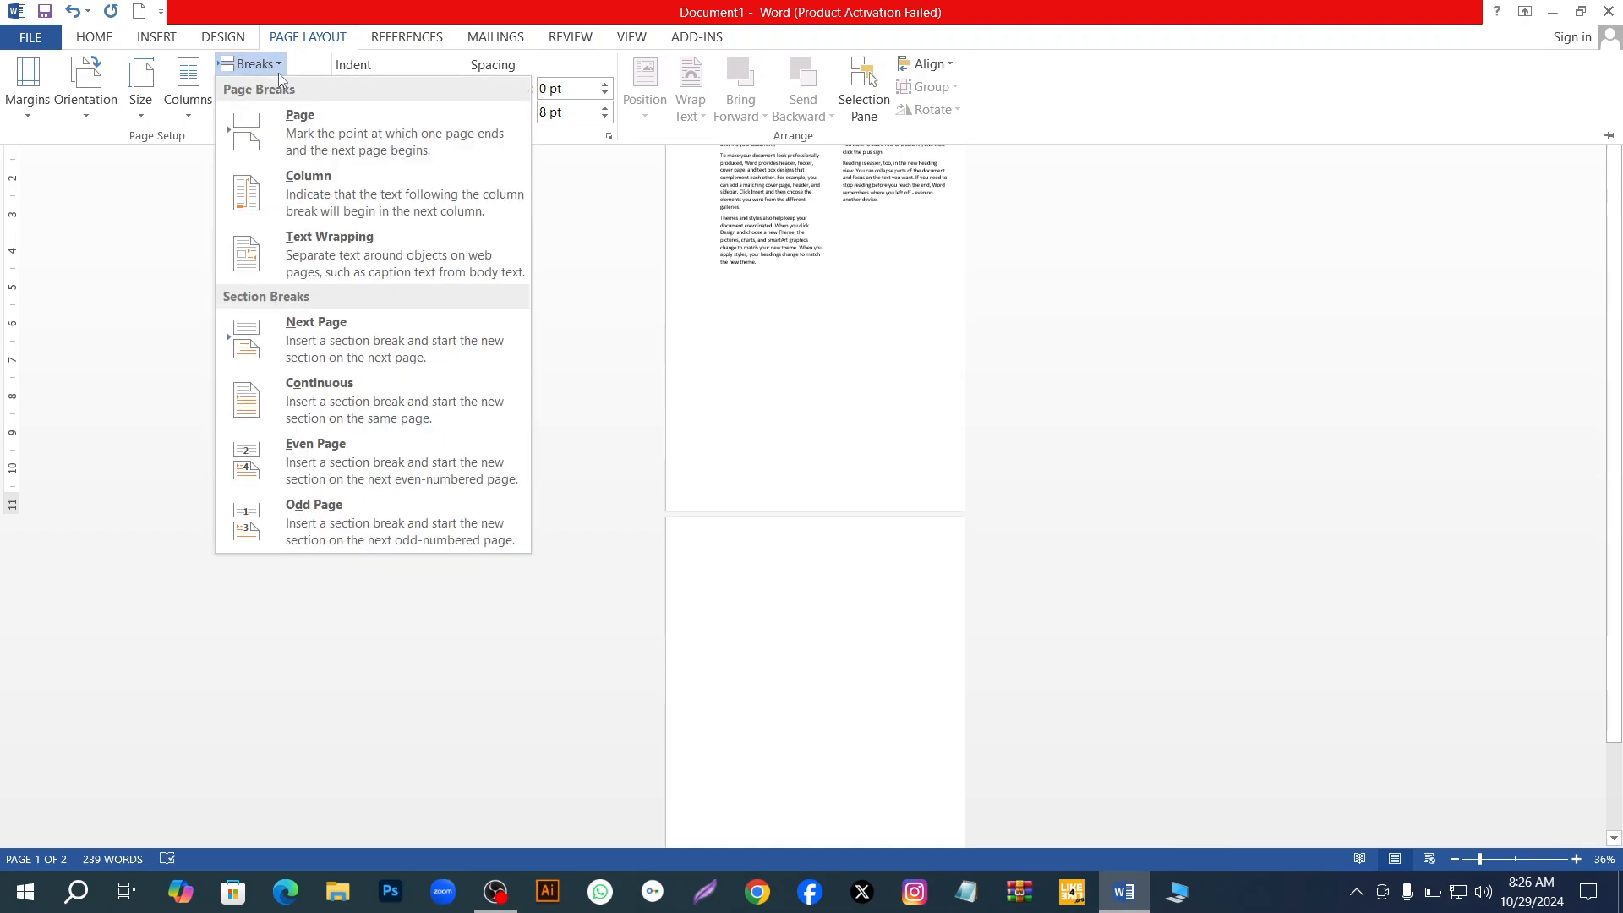
{"action": "left_click", "coordinate": [313, 144]}
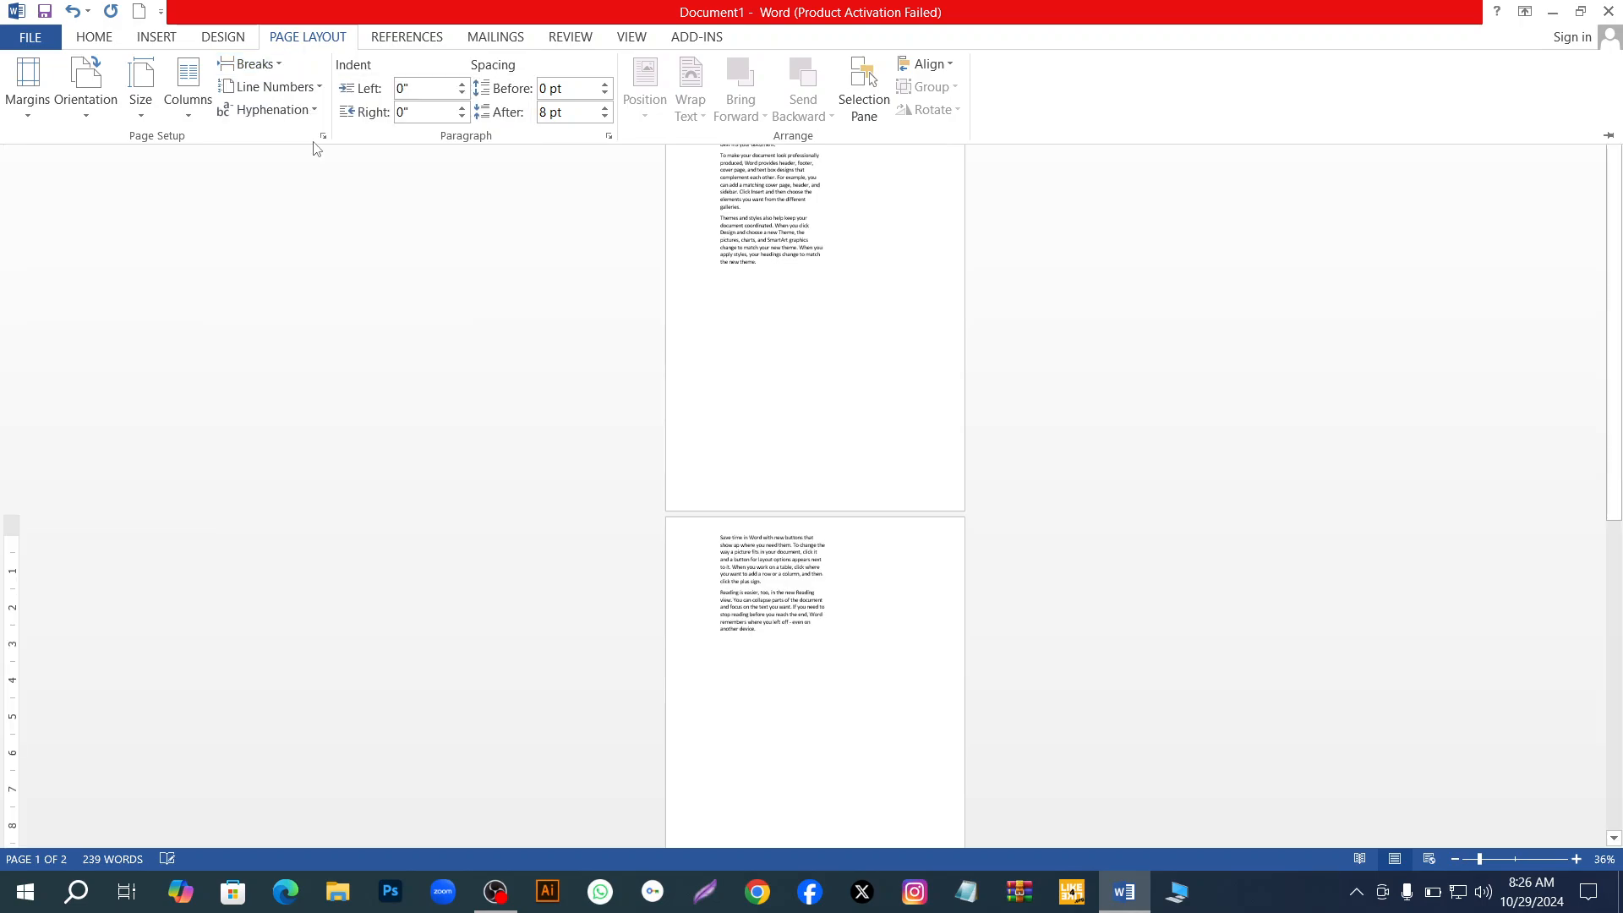
Add a Text Wrapping break and a Next Page section break before the paragraph beginning "Save time in Word"
{"action": "left_click", "coordinate": [264, 67]}
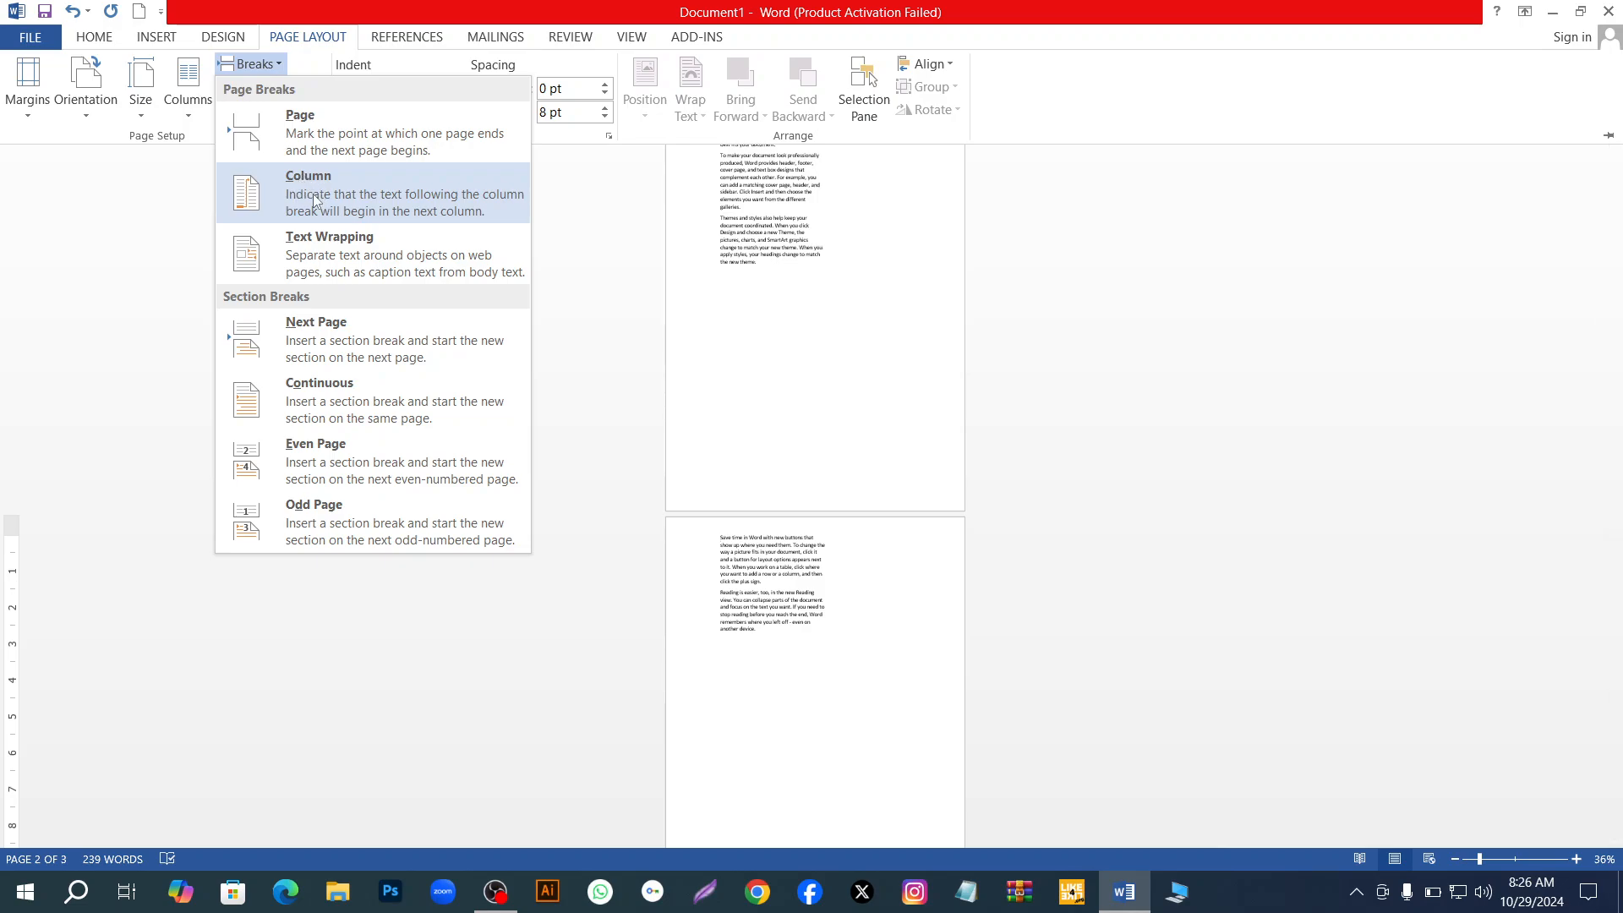
{"action": "left_click", "coordinate": [326, 256]}
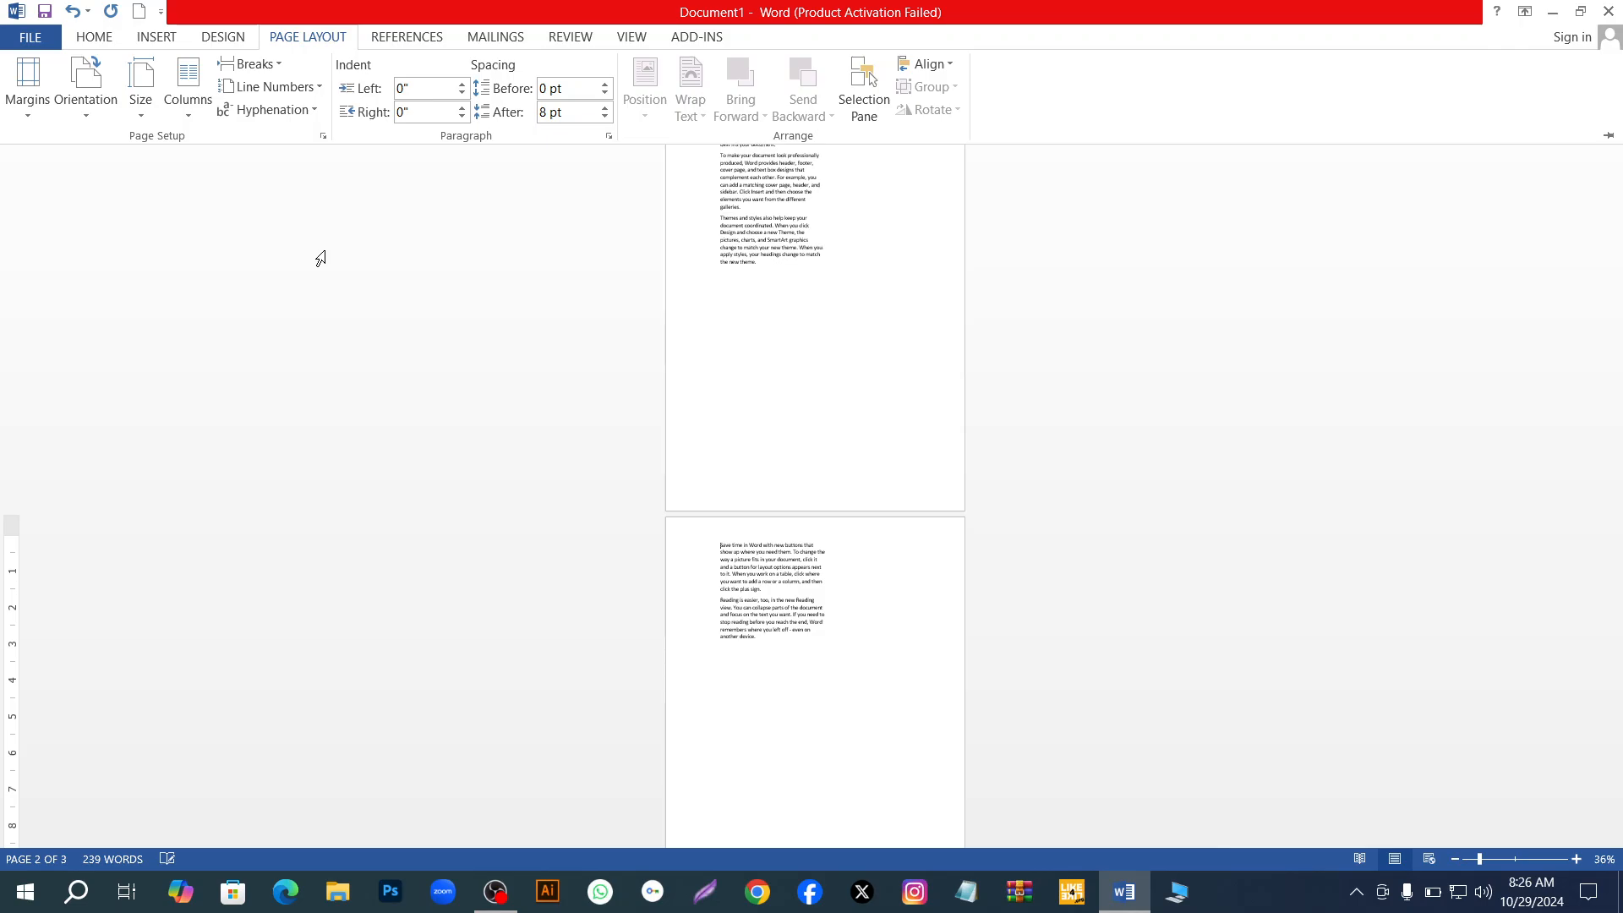
{"action": "left_click", "coordinate": [254, 64]}
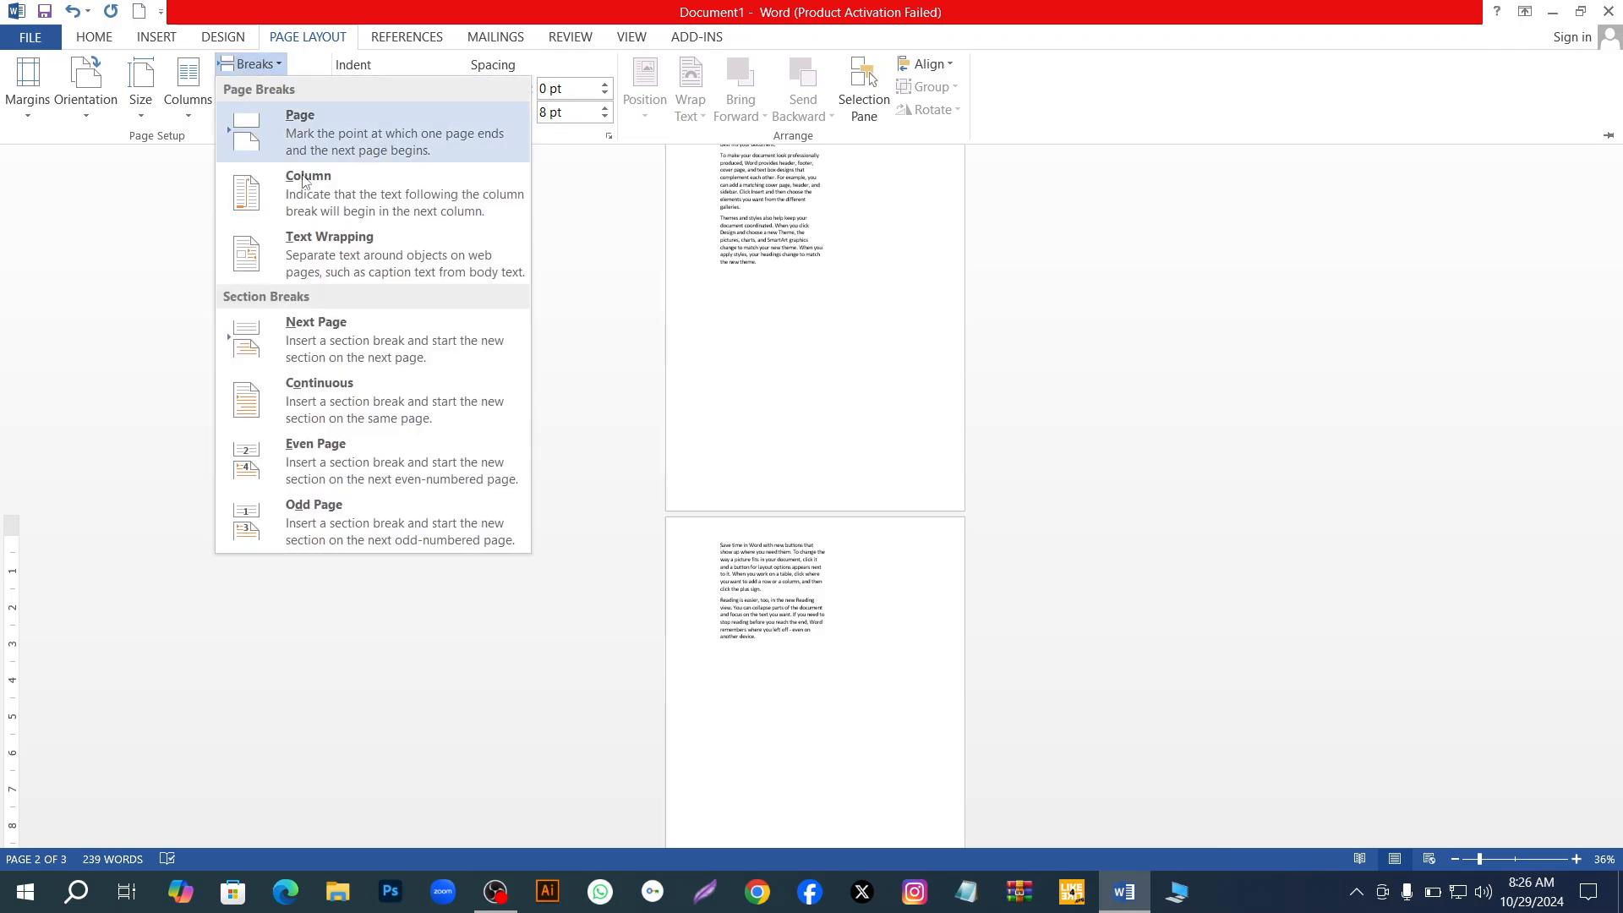
{"action": "left_click", "coordinate": [353, 340]}
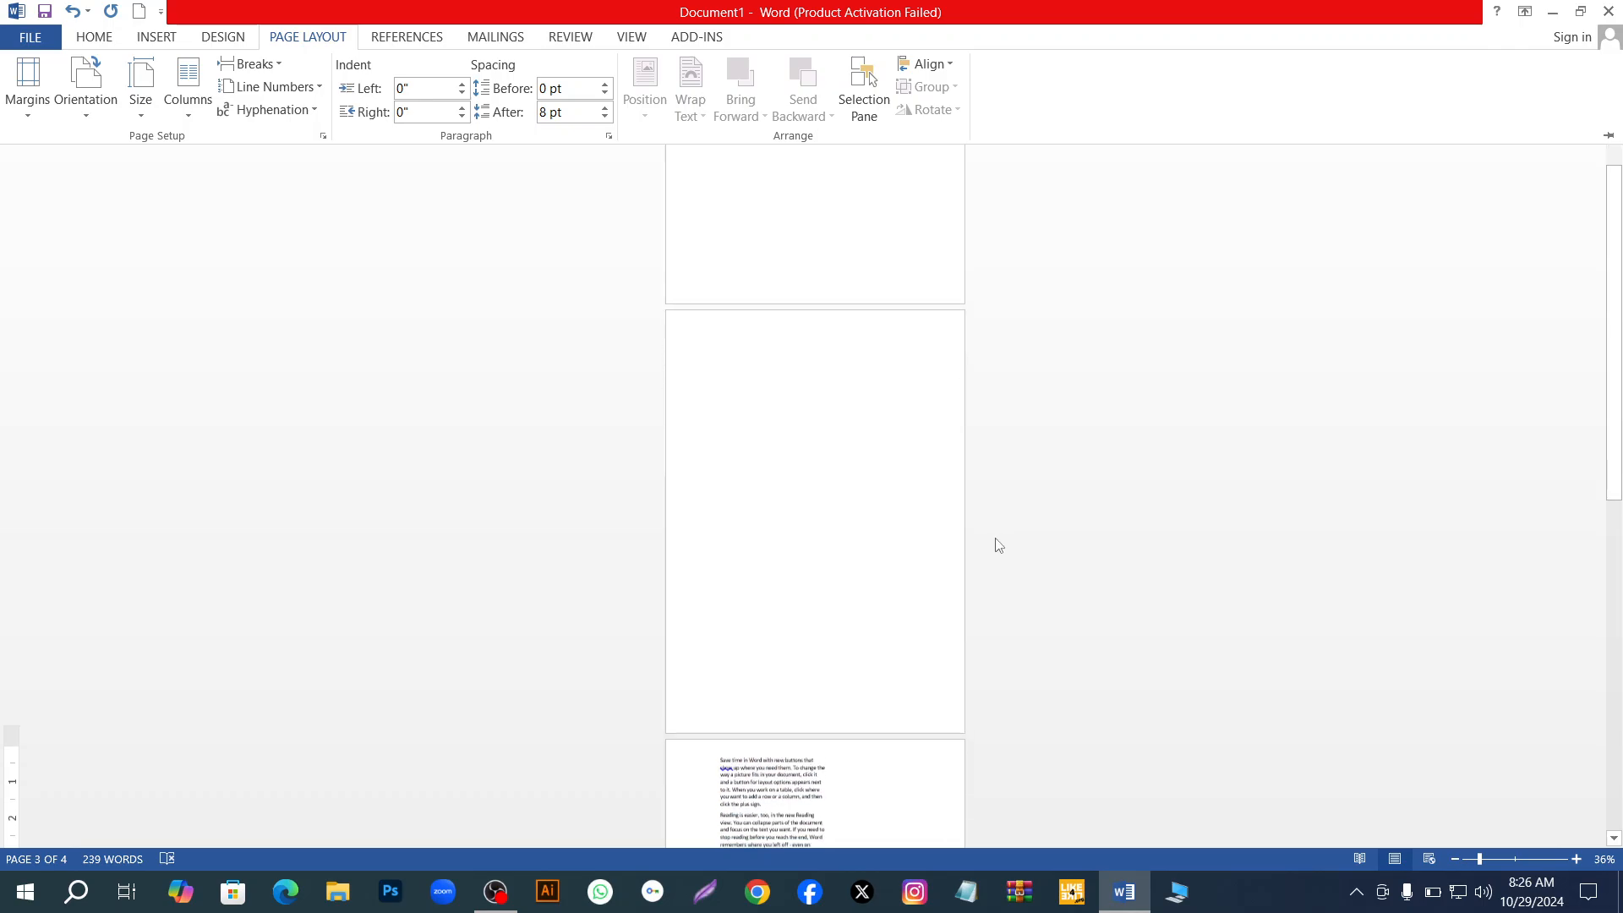
{"action": "scroll", "coordinate": [925, 468], "scroll_direction": "up", "scroll_amount": 3}
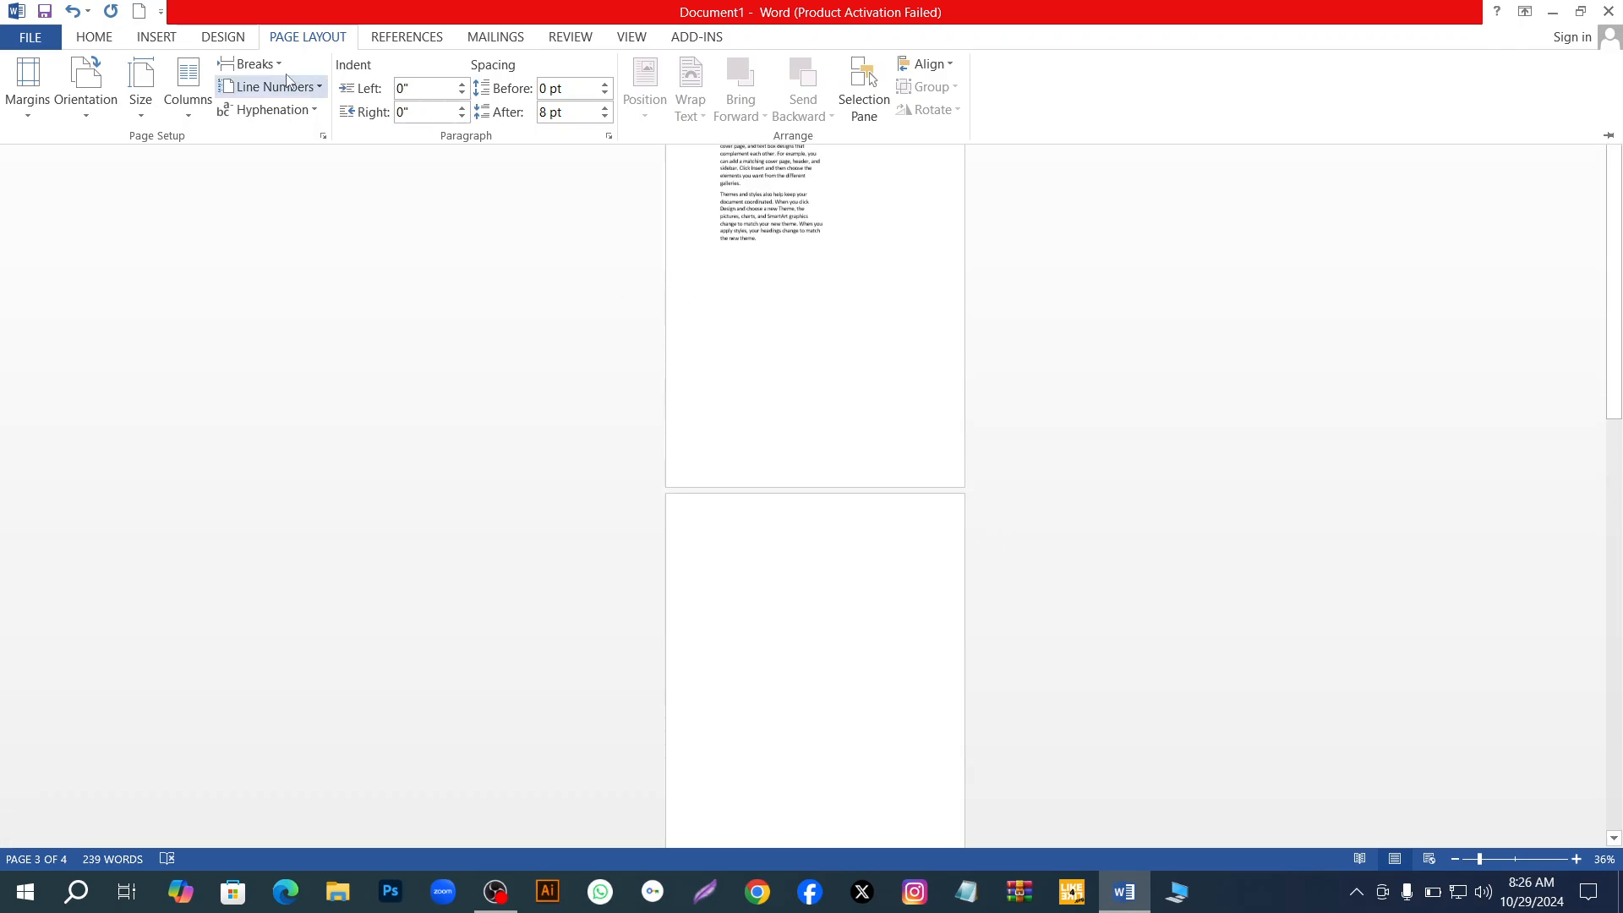
Insert a Next Page section break at the end of the second paragraph, after the word "galleries"
{"action": "left_click", "coordinate": [253, 64]}
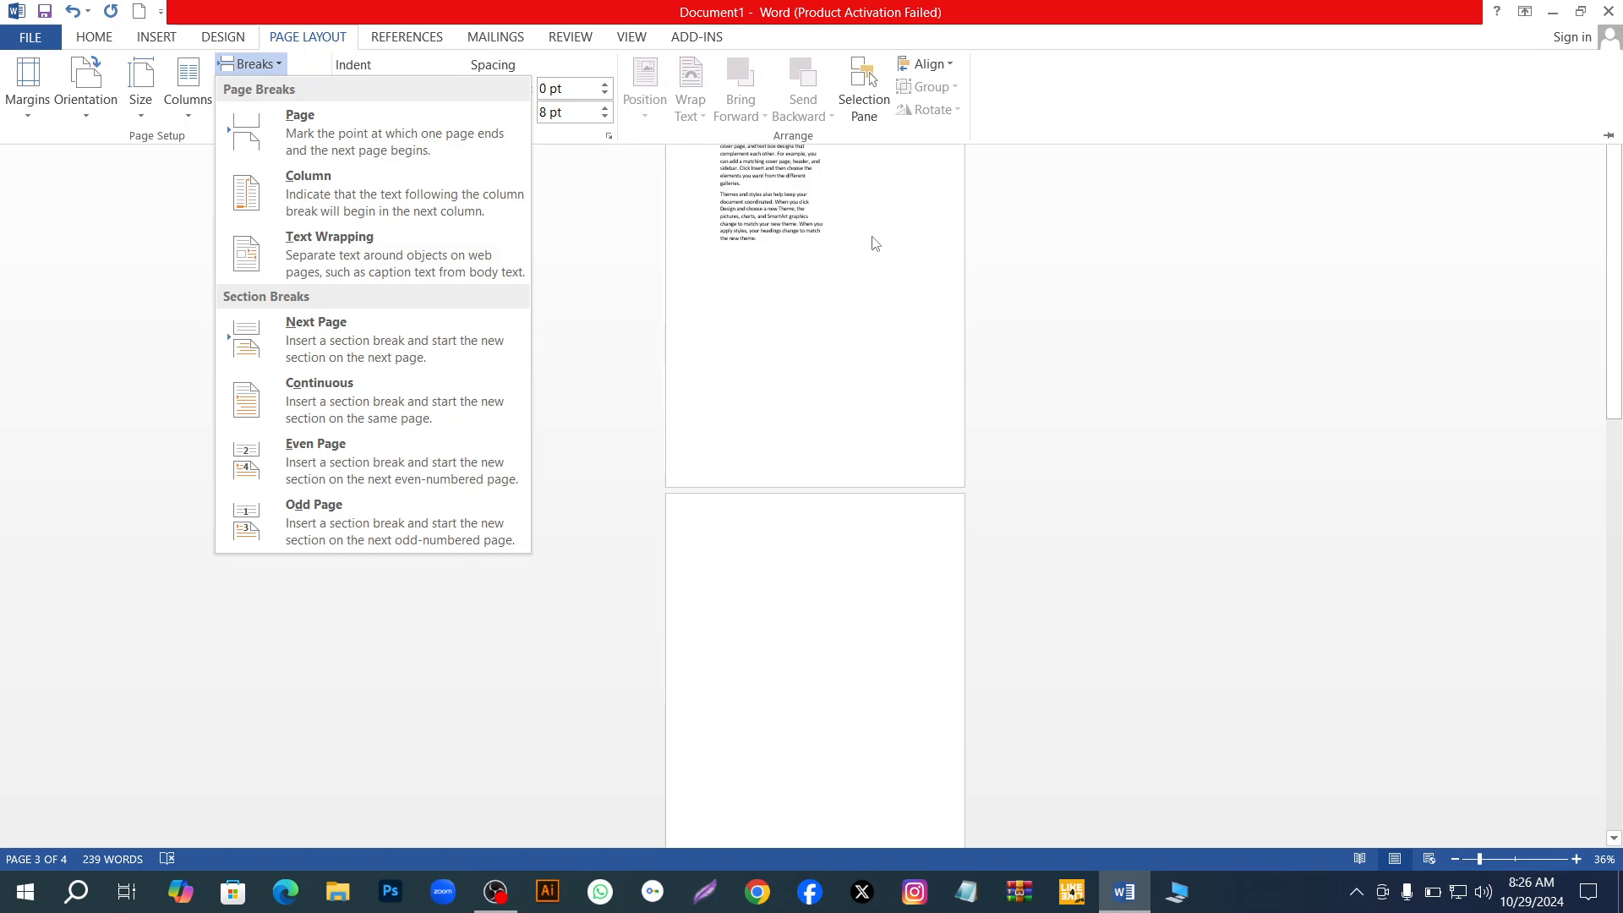
{"action": "left_click", "coordinate": [829, 237]}
{"action": "scroll", "coordinate": [845, 237], "scroll_direction": "up", "scroll_amount": 2}
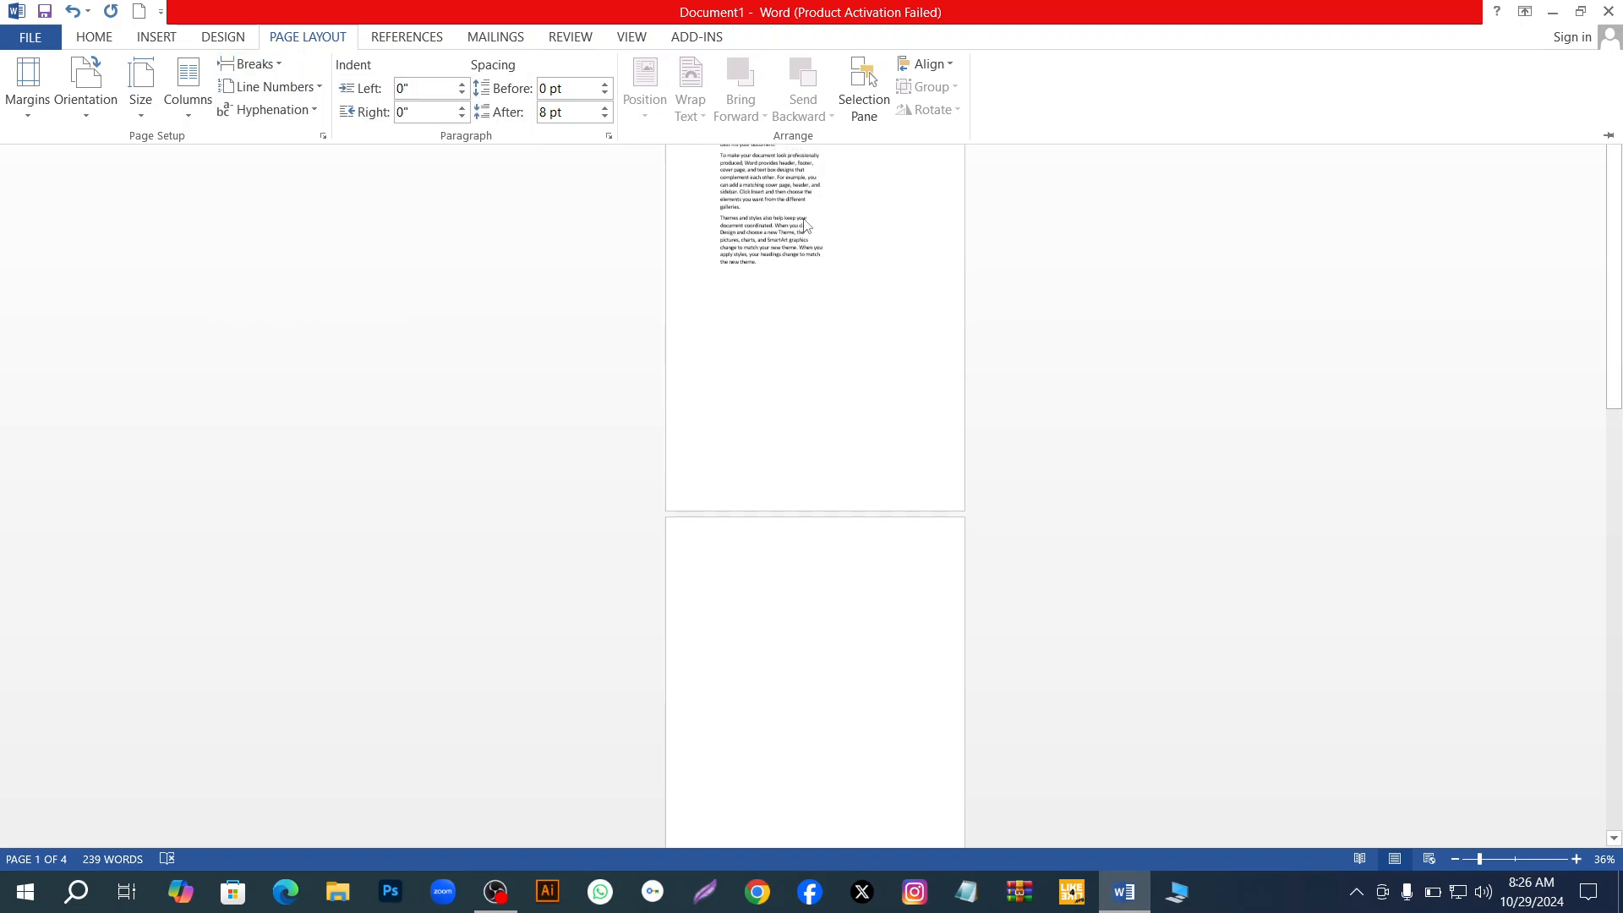
{"action": "left_click", "coordinate": [793, 203]}
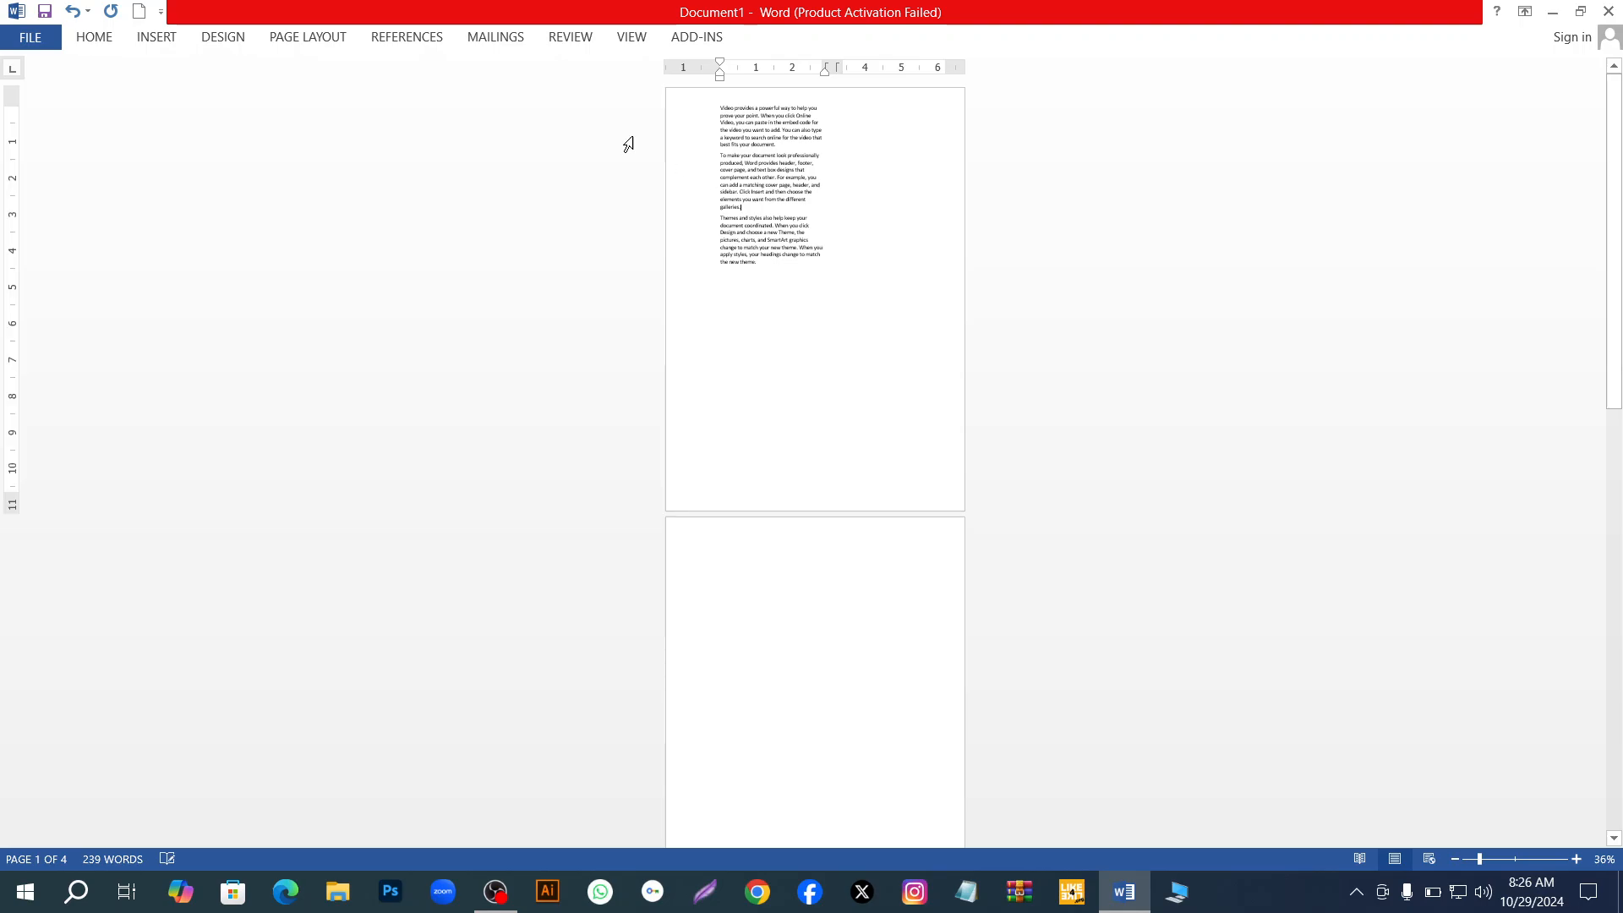
{"action": "left_click", "coordinate": [306, 38]}
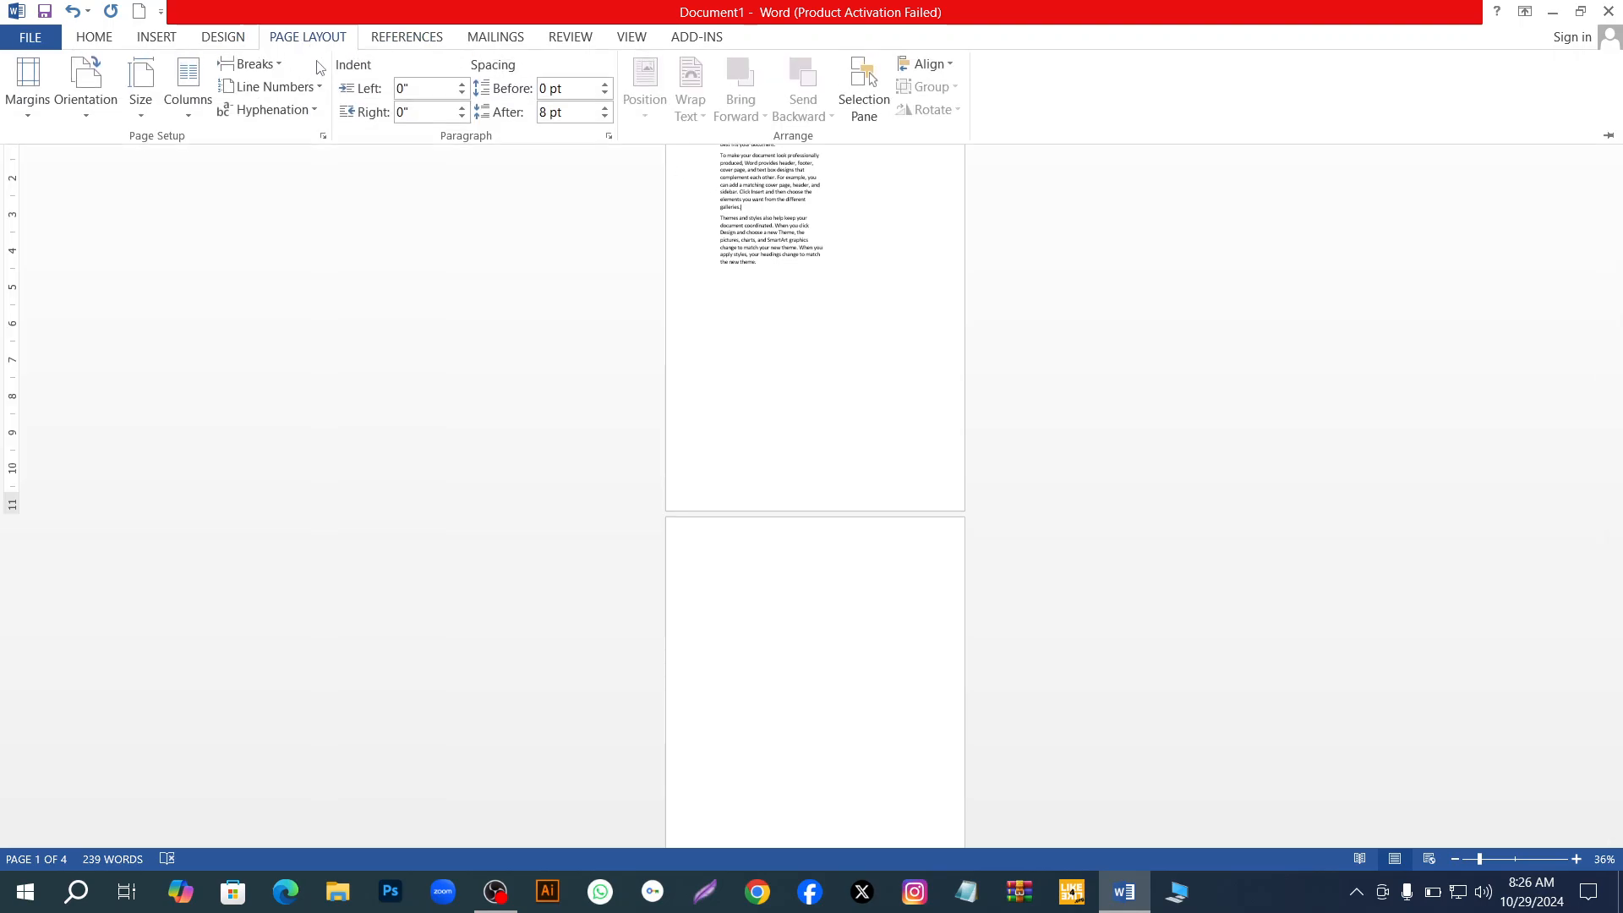
{"action": "left_click", "coordinate": [280, 64]}
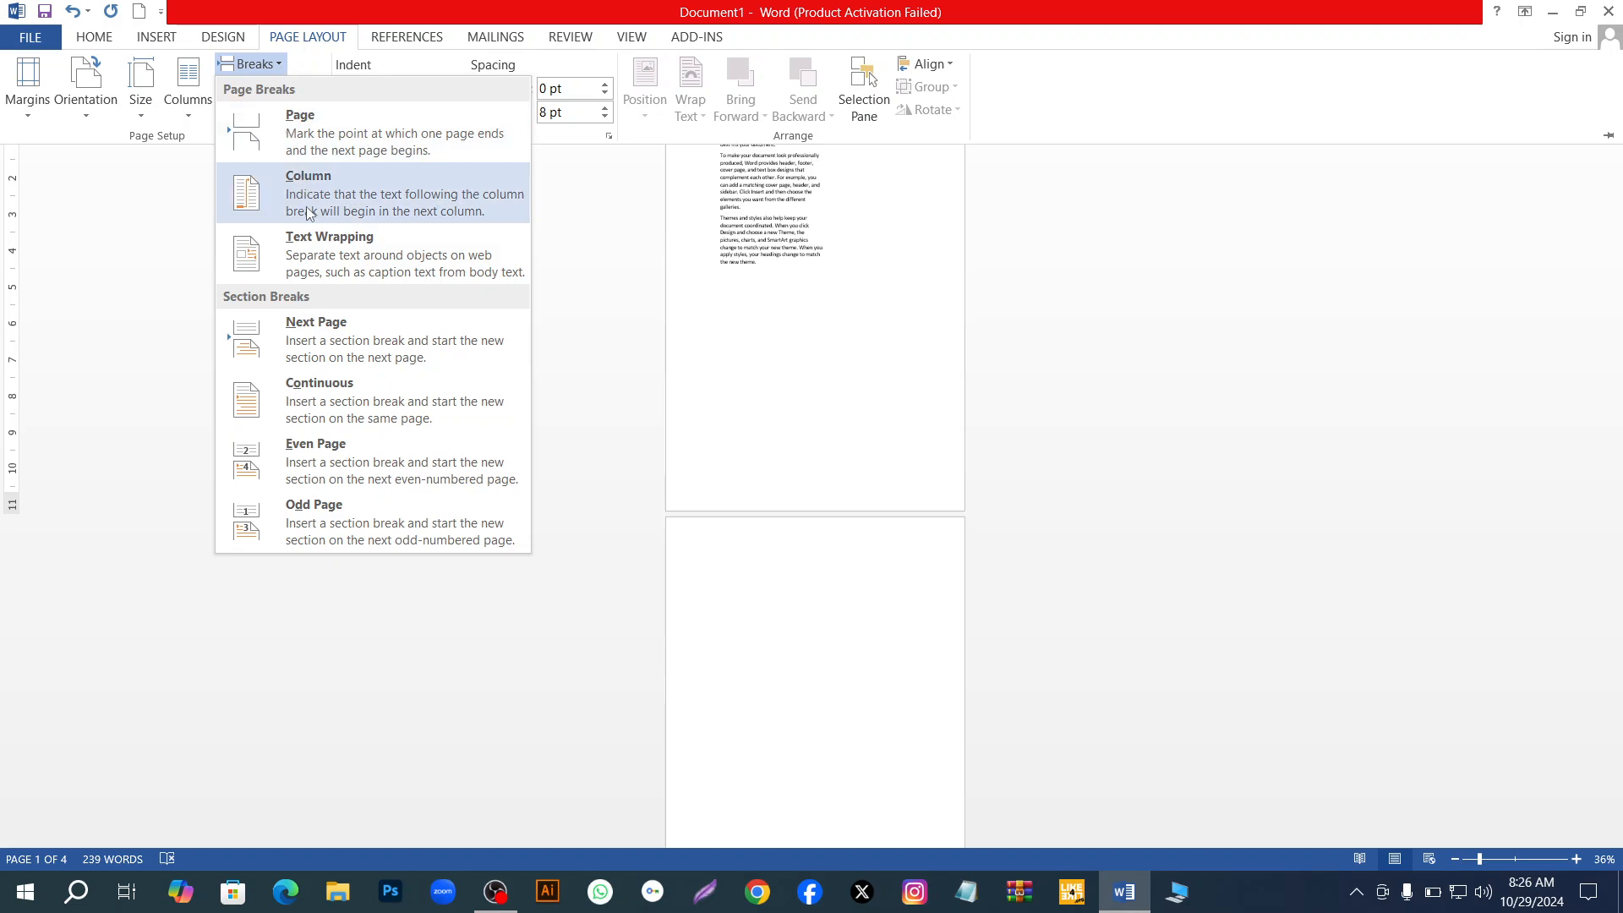
{"action": "left_click", "coordinate": [318, 336]}
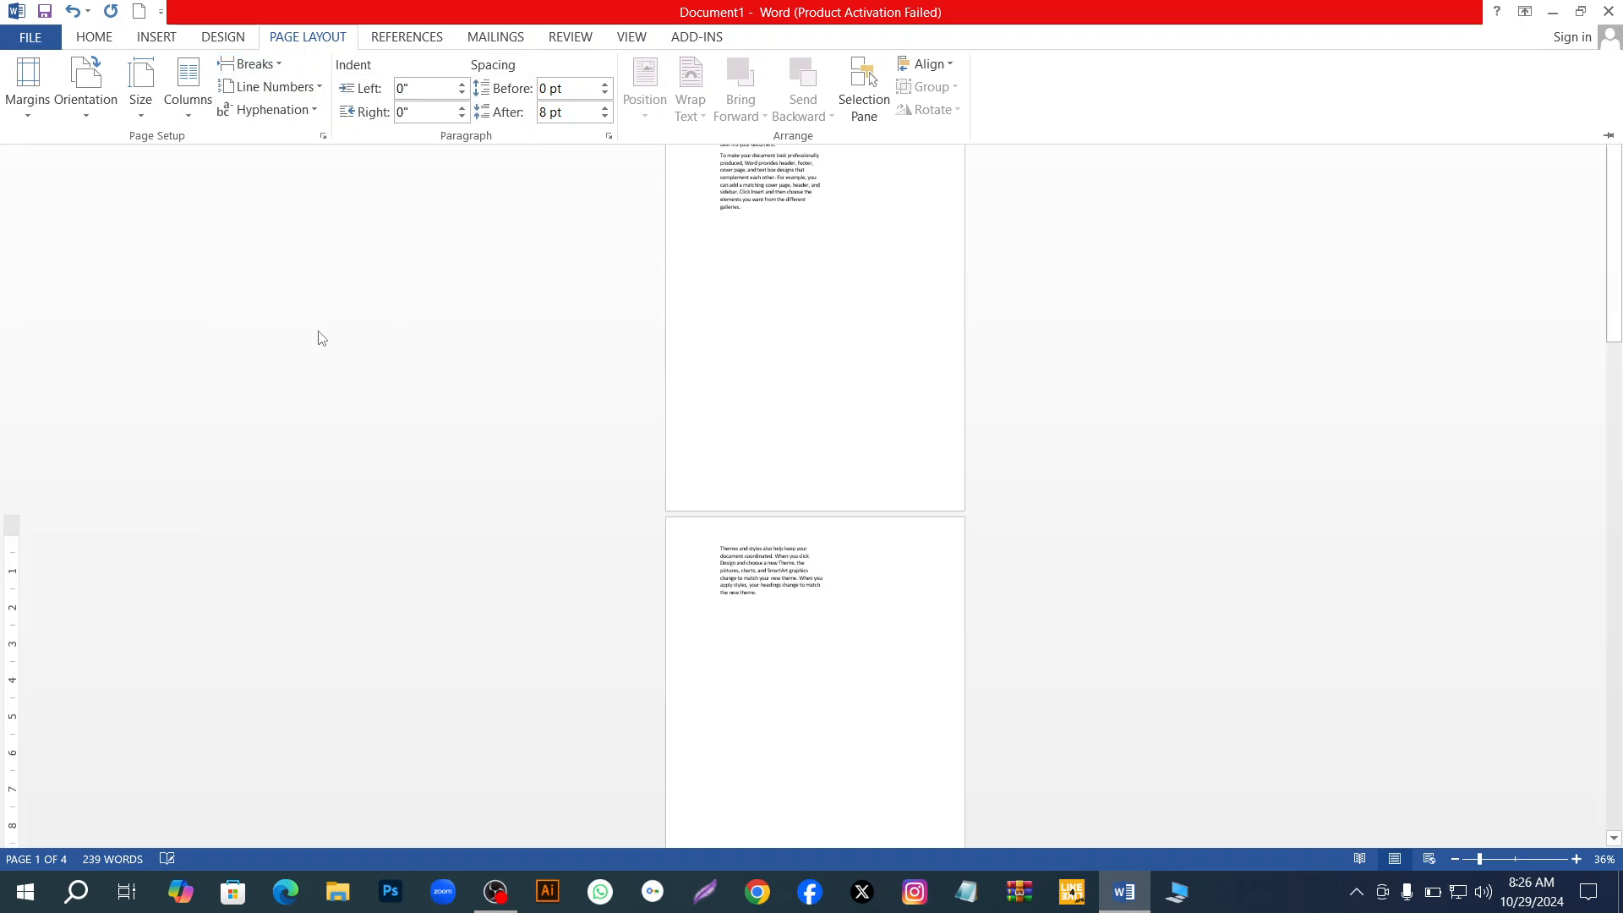
{"action": "scroll", "coordinate": [710, 440], "scroll_direction": "down", "scroll_amount": 3}
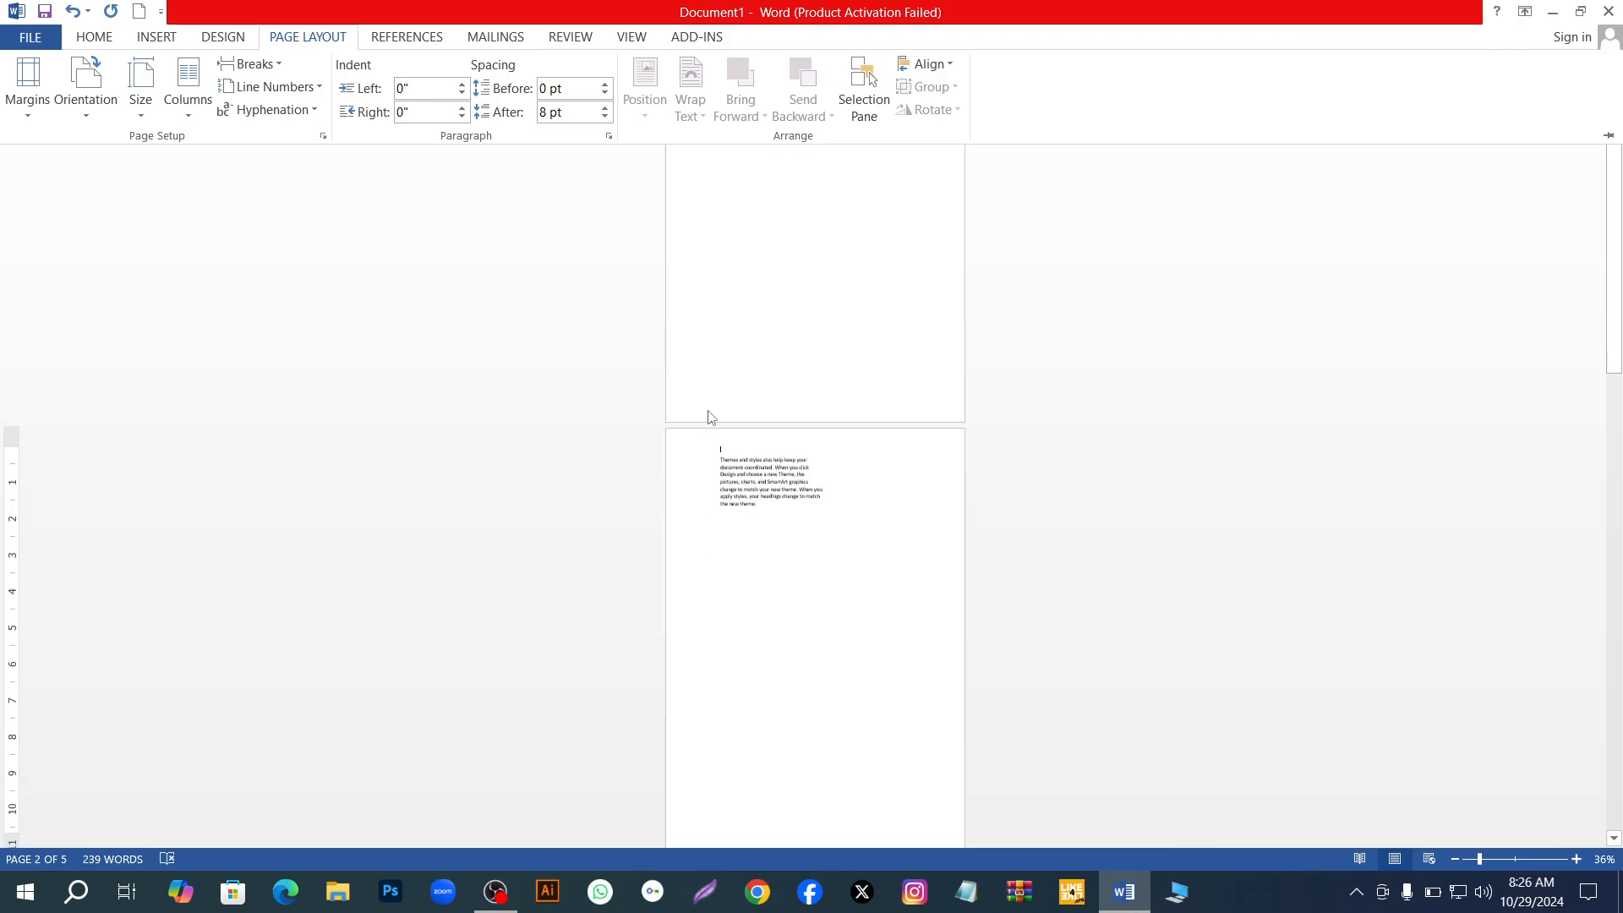
Insert an Even Page section break above the paragraph beginning "Themes and styles also help"
{"action": "left_click", "coordinate": [255, 64]}
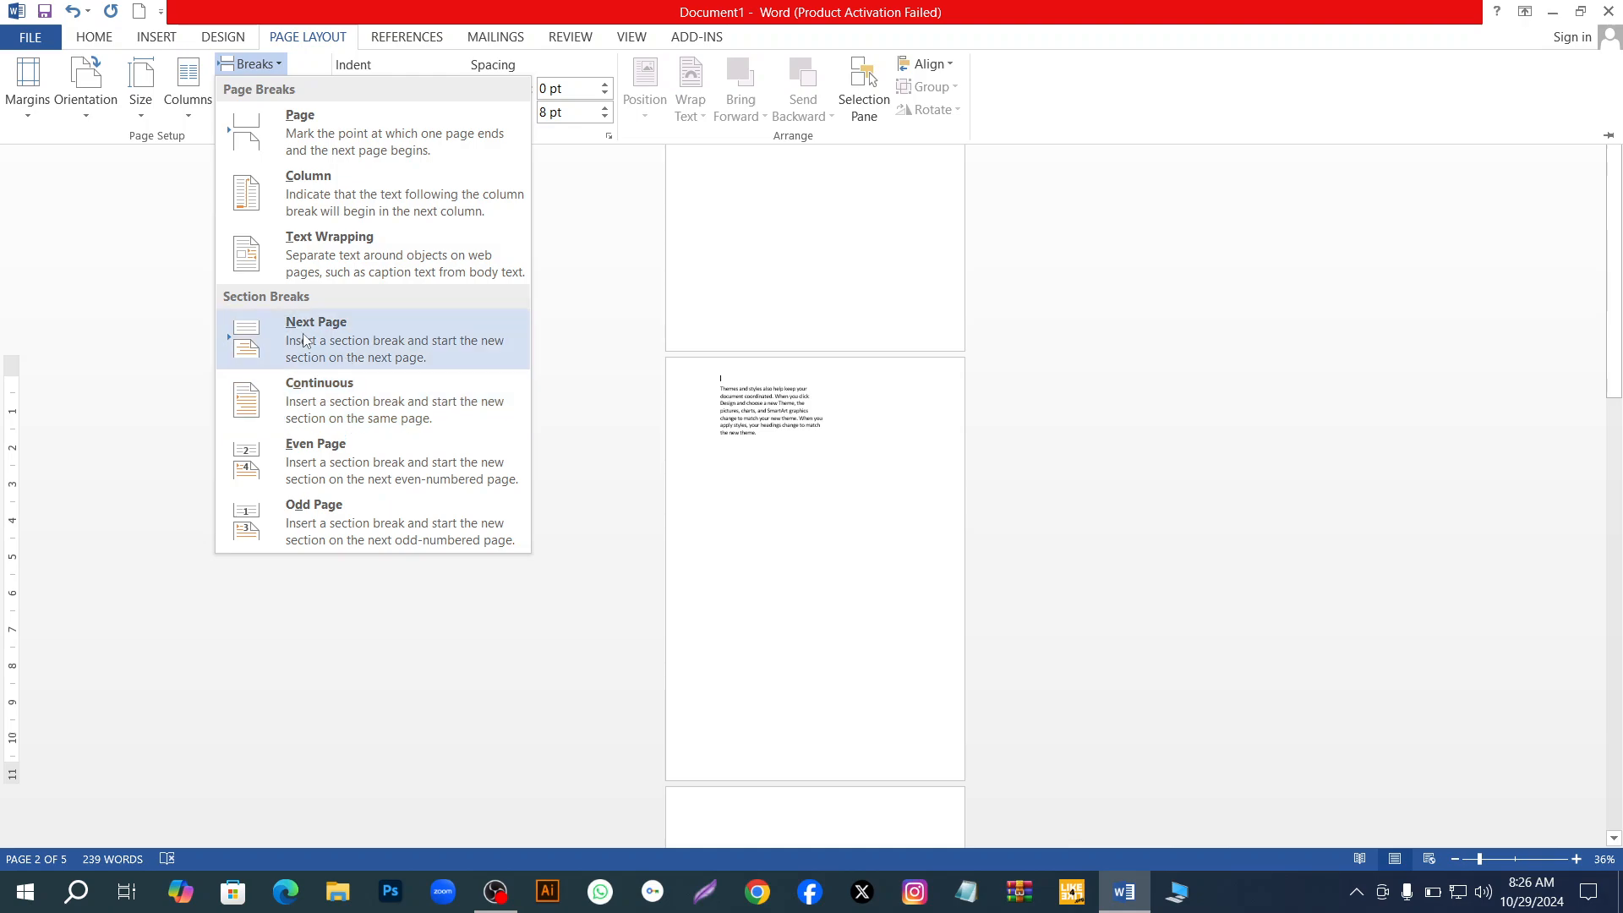
{"action": "left_click", "coordinate": [337, 457]}
{"action": "scroll", "coordinate": [461, 406], "scroll_direction": "down", "scroll_amount": 6}
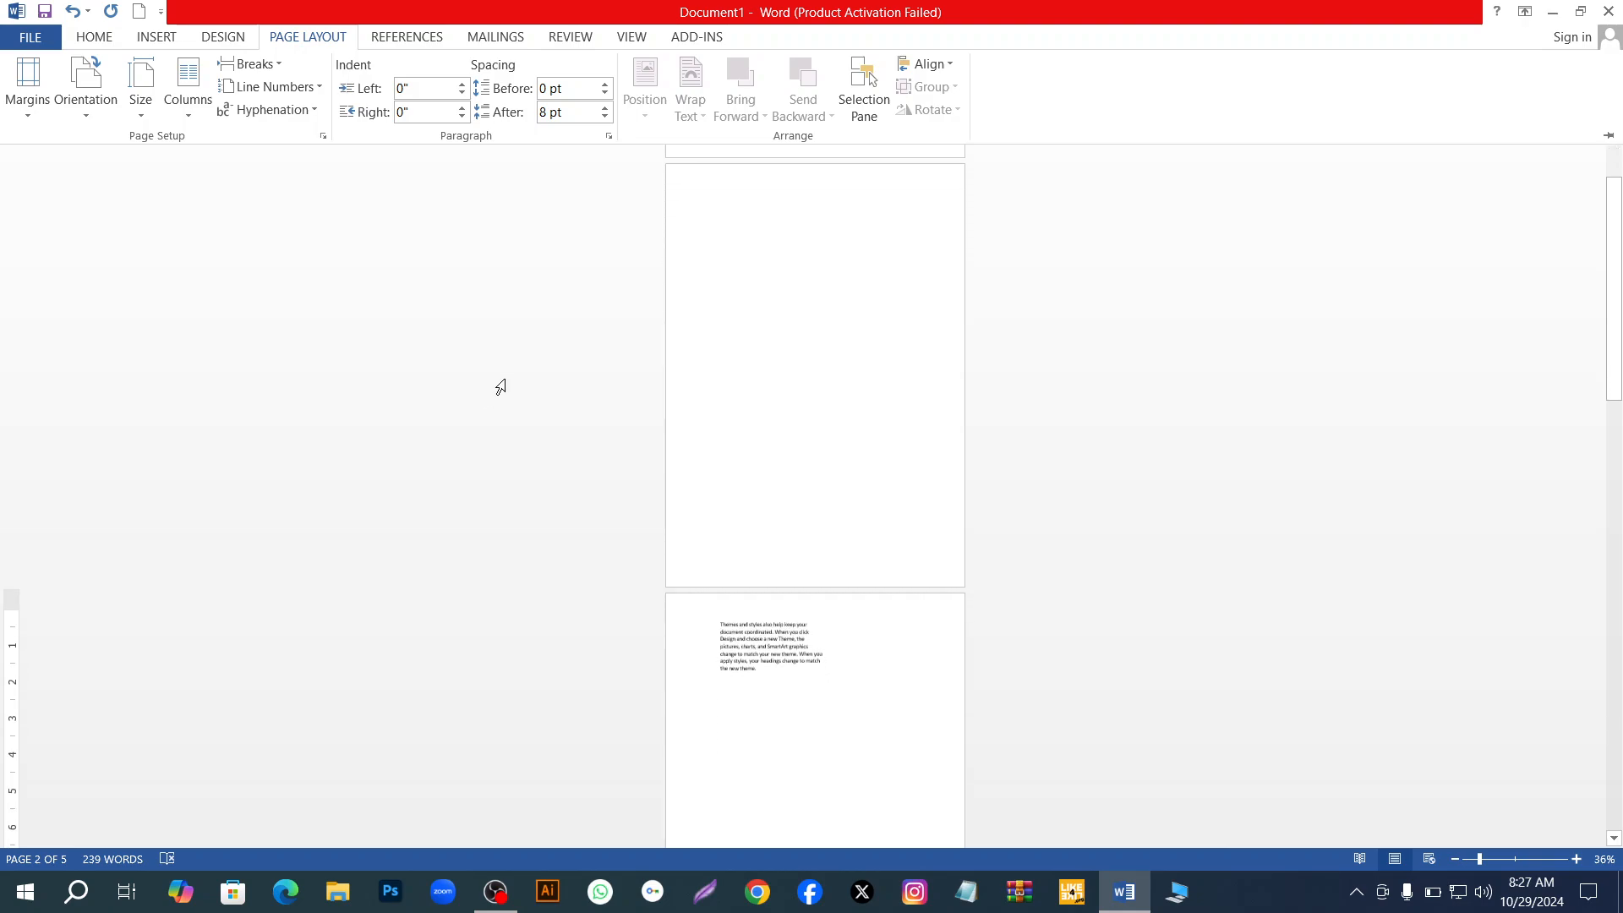
{"action": "scroll", "coordinate": [502, 387], "scroll_direction": "up", "scroll_amount": 4}
{"action": "scroll", "coordinate": [770, 270], "scroll_direction": "down", "scroll_amount": 5}
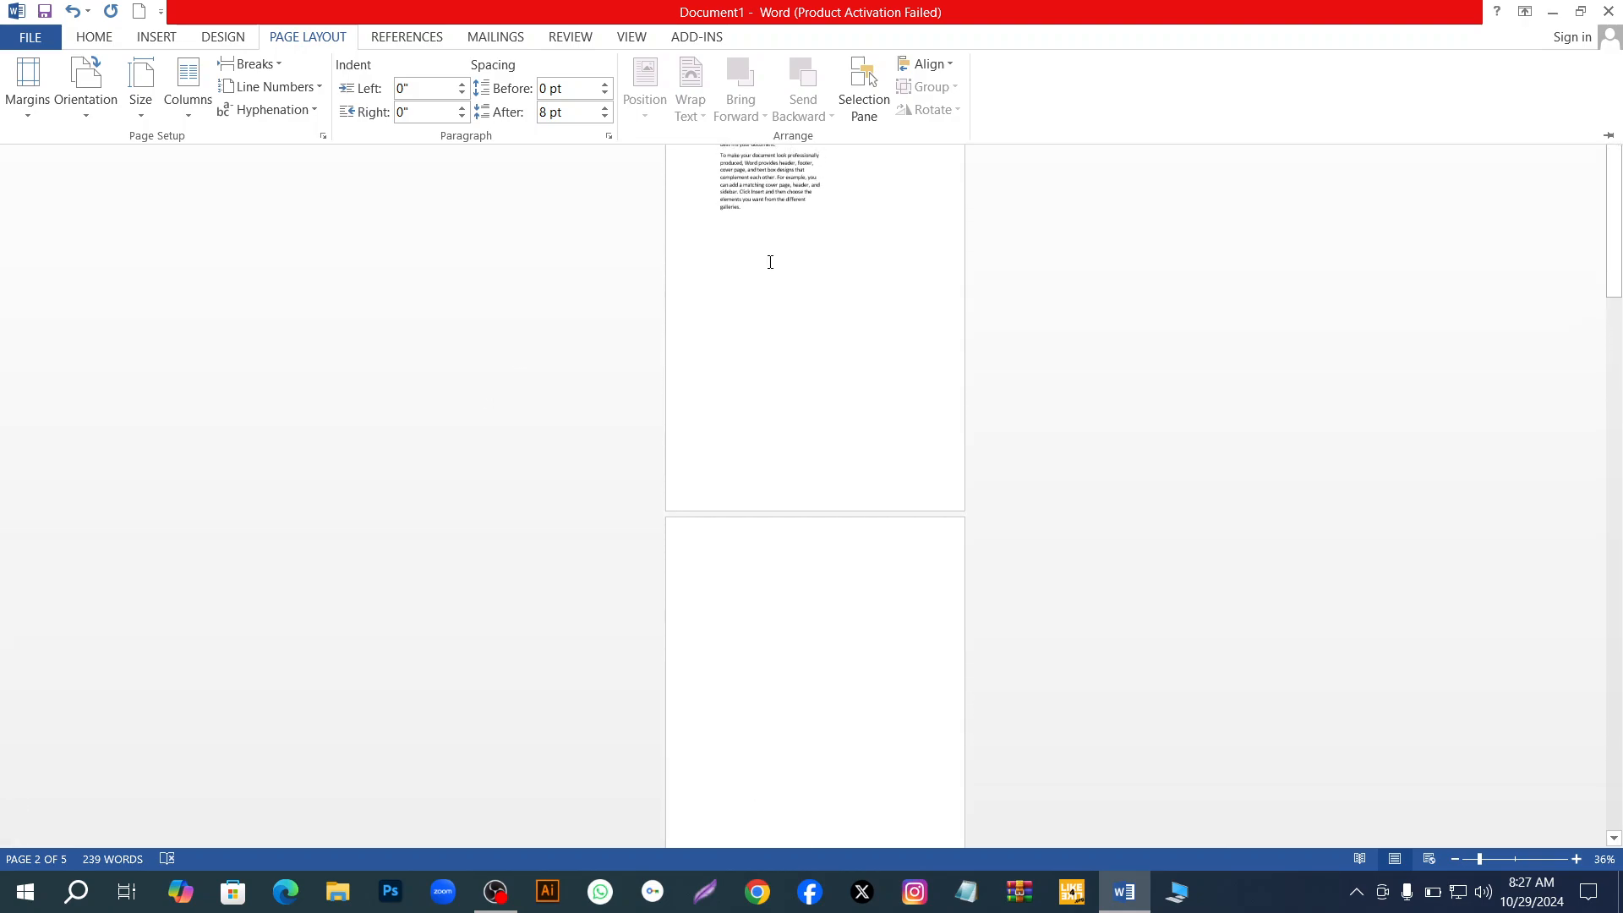
Enlarge the document view to 79% and examine the text on the first page
{"action": "left_click", "coordinate": [1506, 859]}
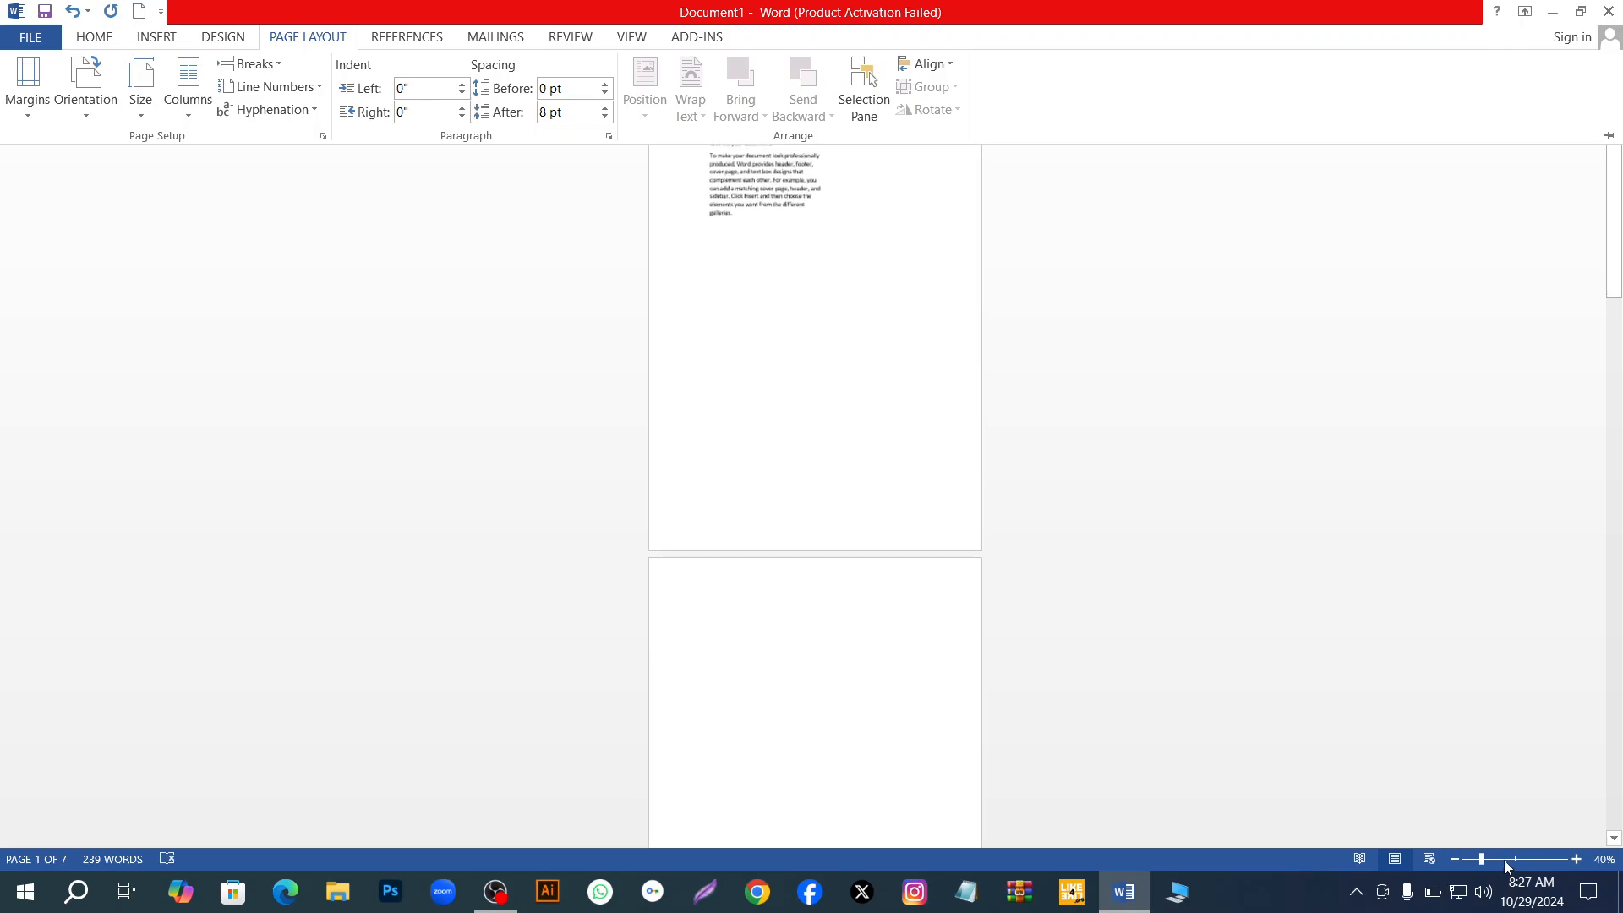
{"action": "left_click", "coordinate": [1513, 859]}
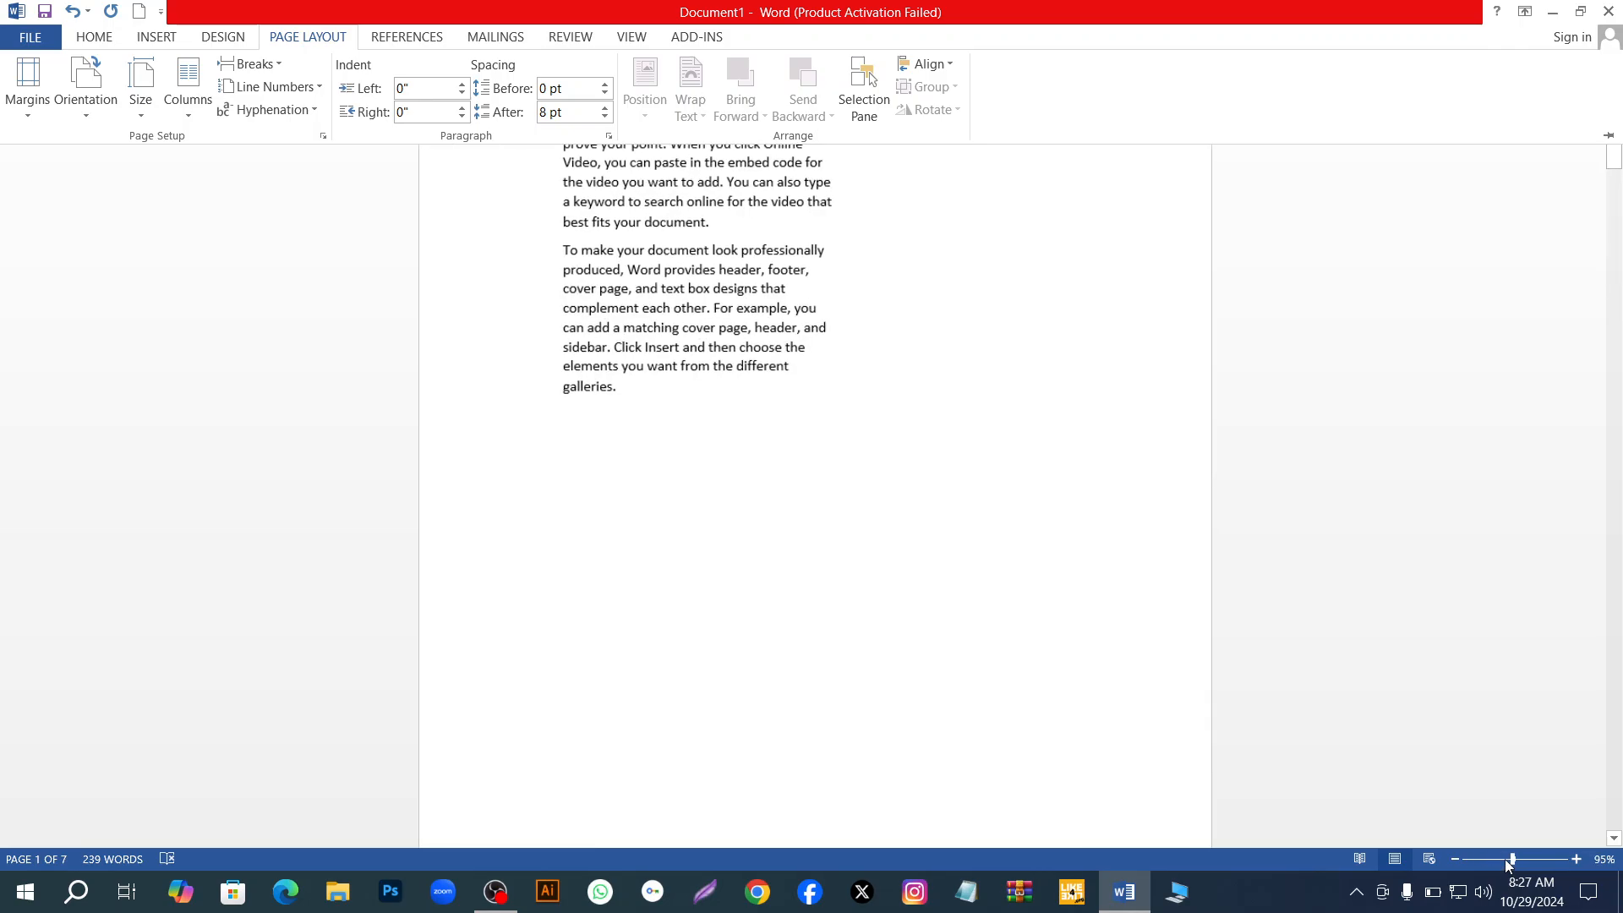
{"action": "scroll", "coordinate": [1114, 413], "scroll_direction": "up", "scroll_amount": 2}
{"action": "scroll", "coordinate": [1105, 406], "scroll_direction": "down", "scroll_amount": 5}
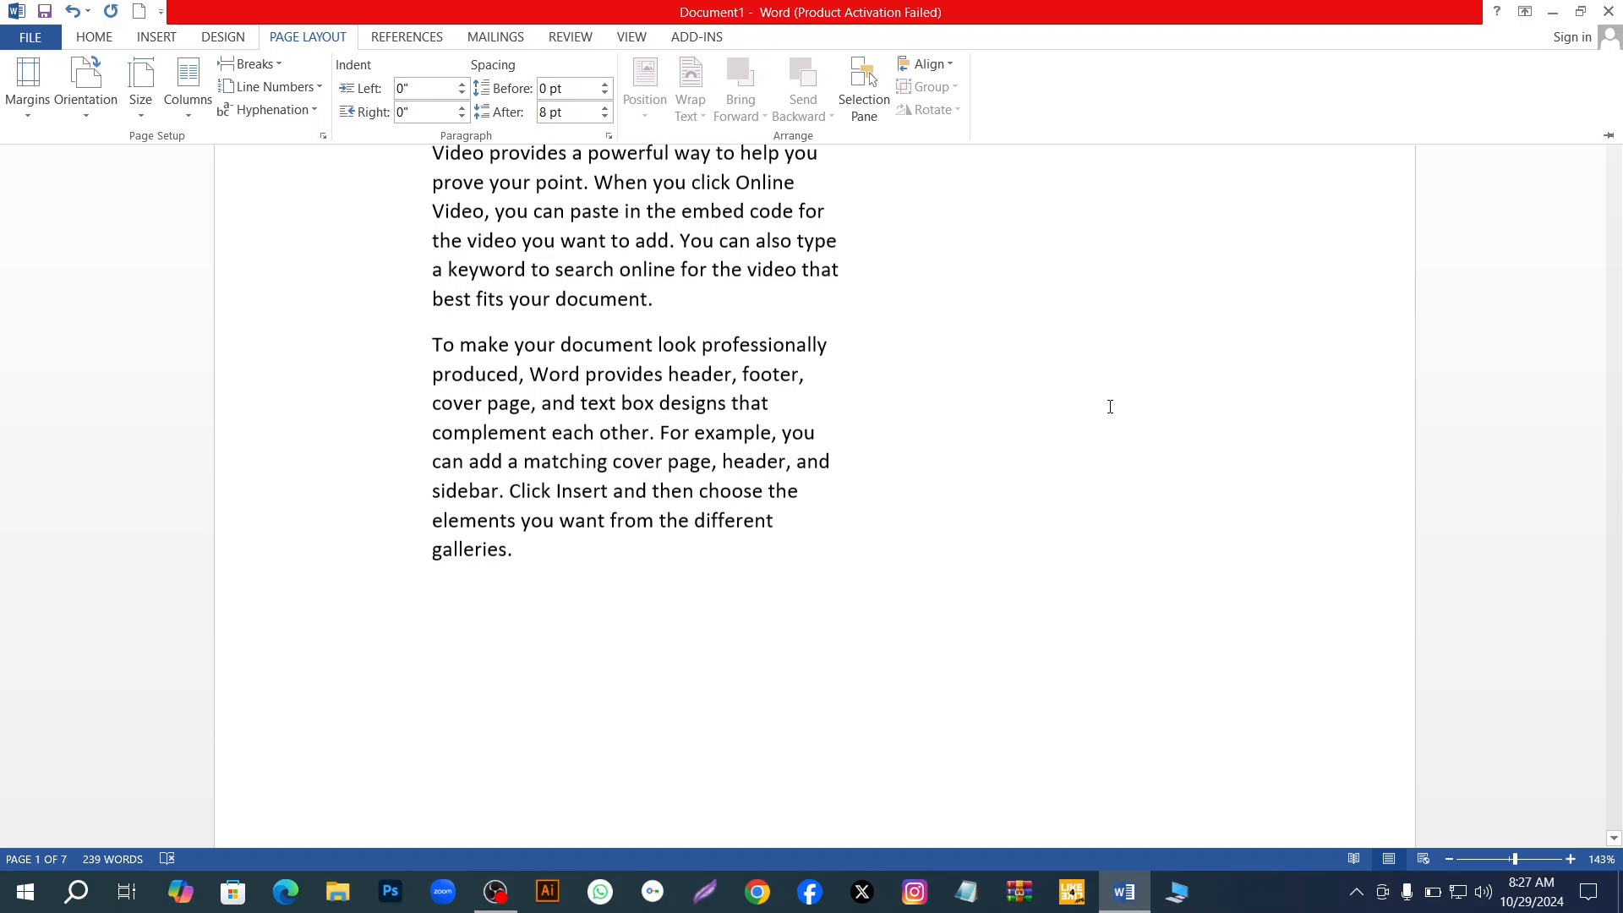
{"action": "left_click", "coordinate": [1494, 858]}
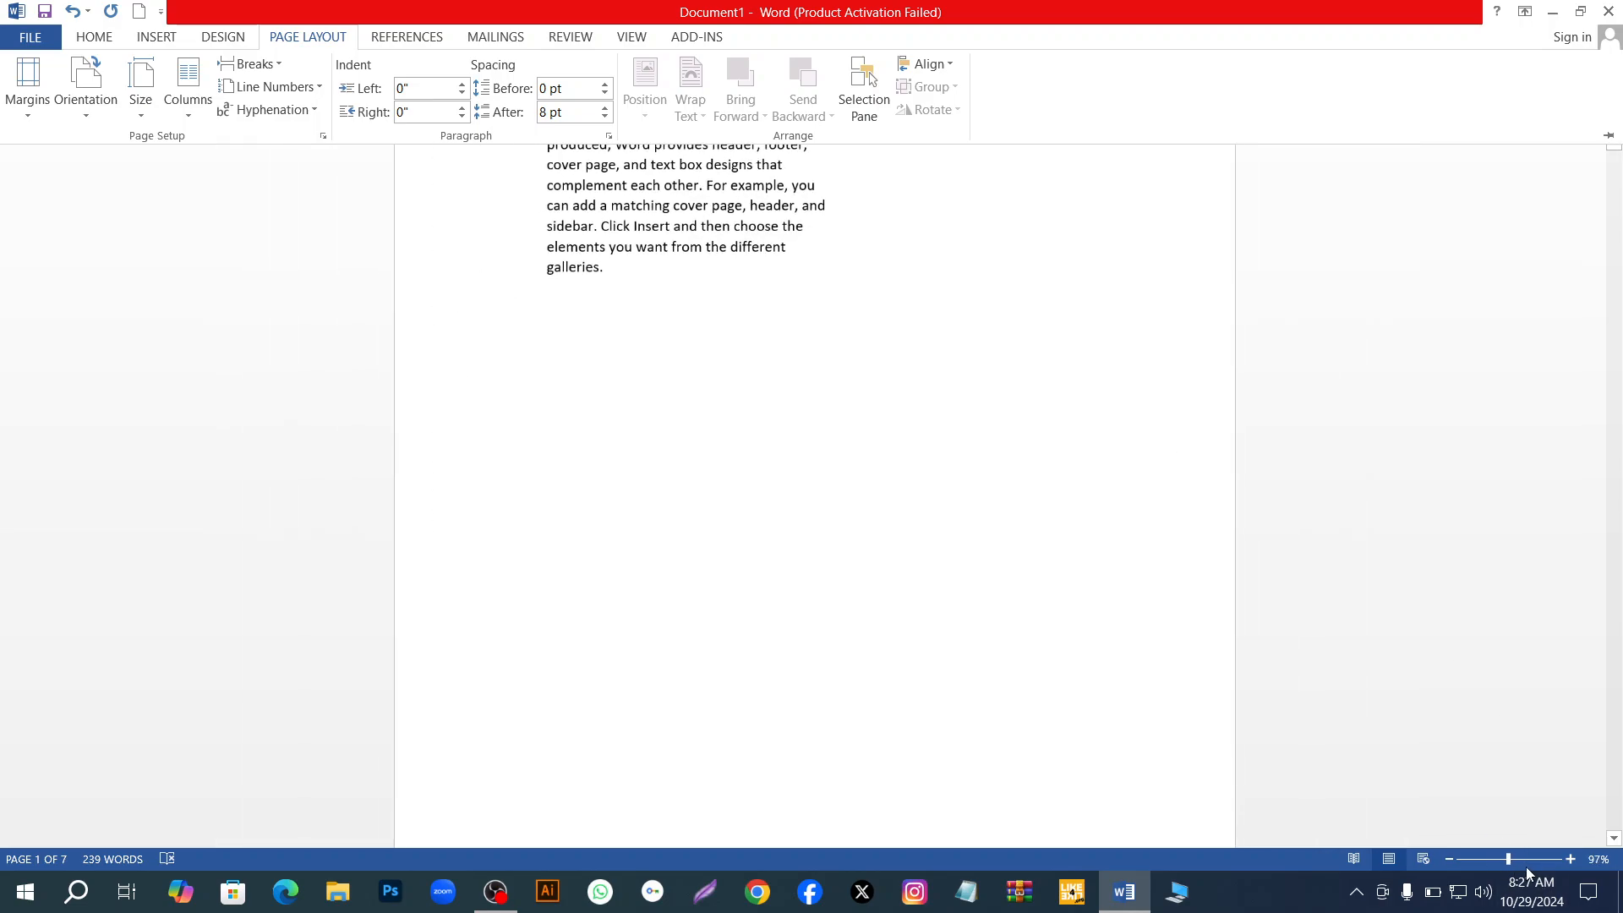
{"action": "scroll", "coordinate": [1417, 604], "scroll_direction": "up", "scroll_amount": 2}
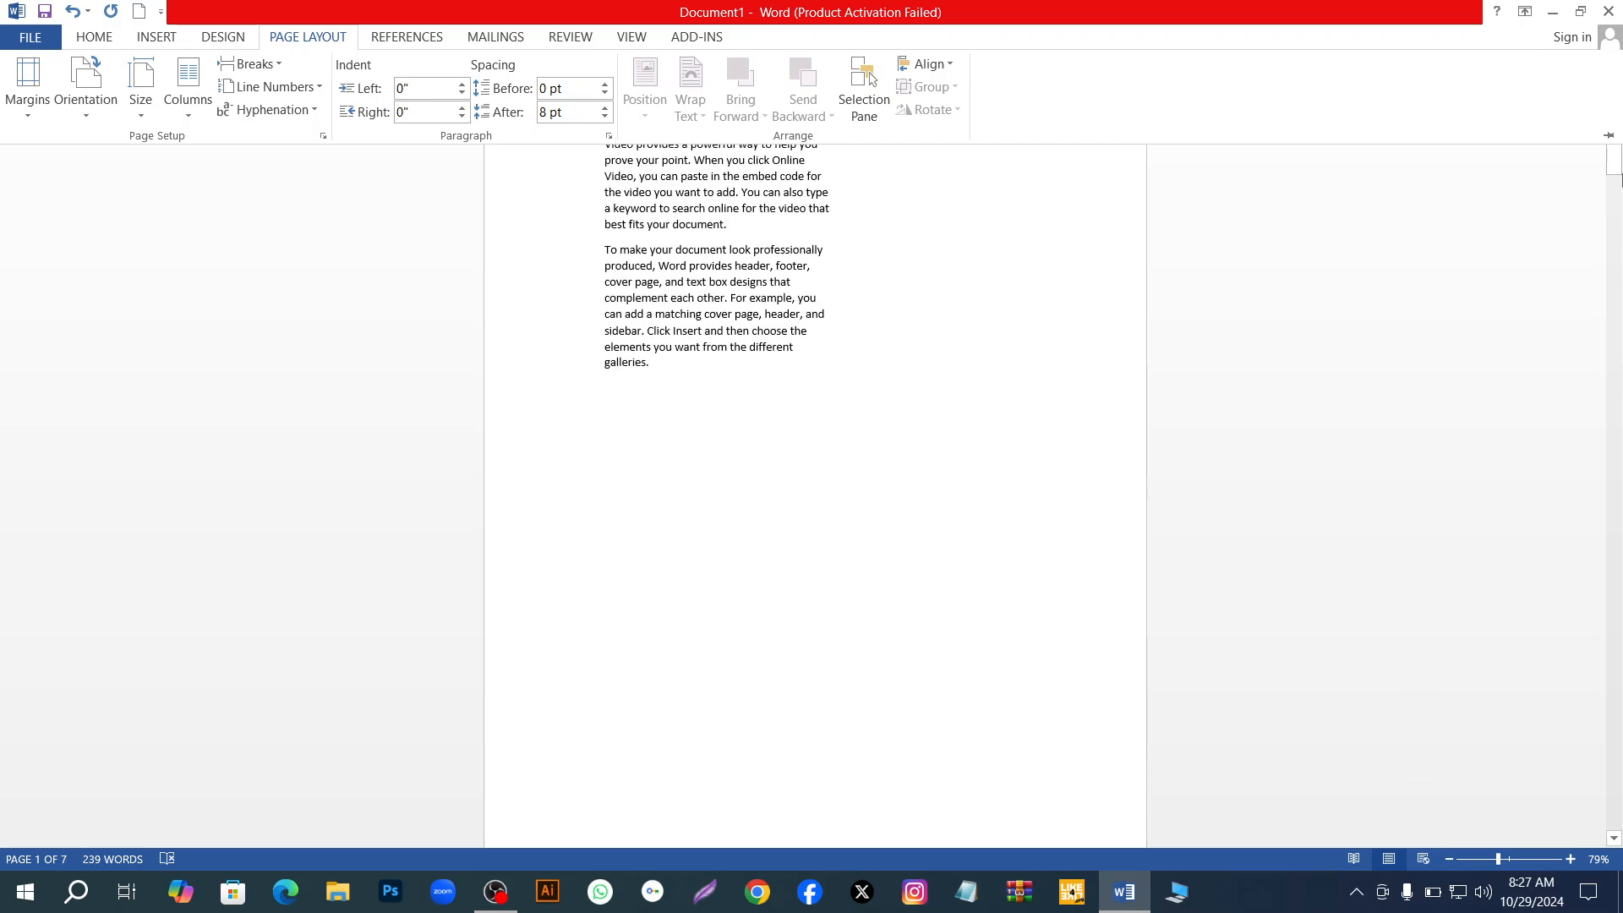
{"action": "left_click", "coordinate": [1615, 161]}
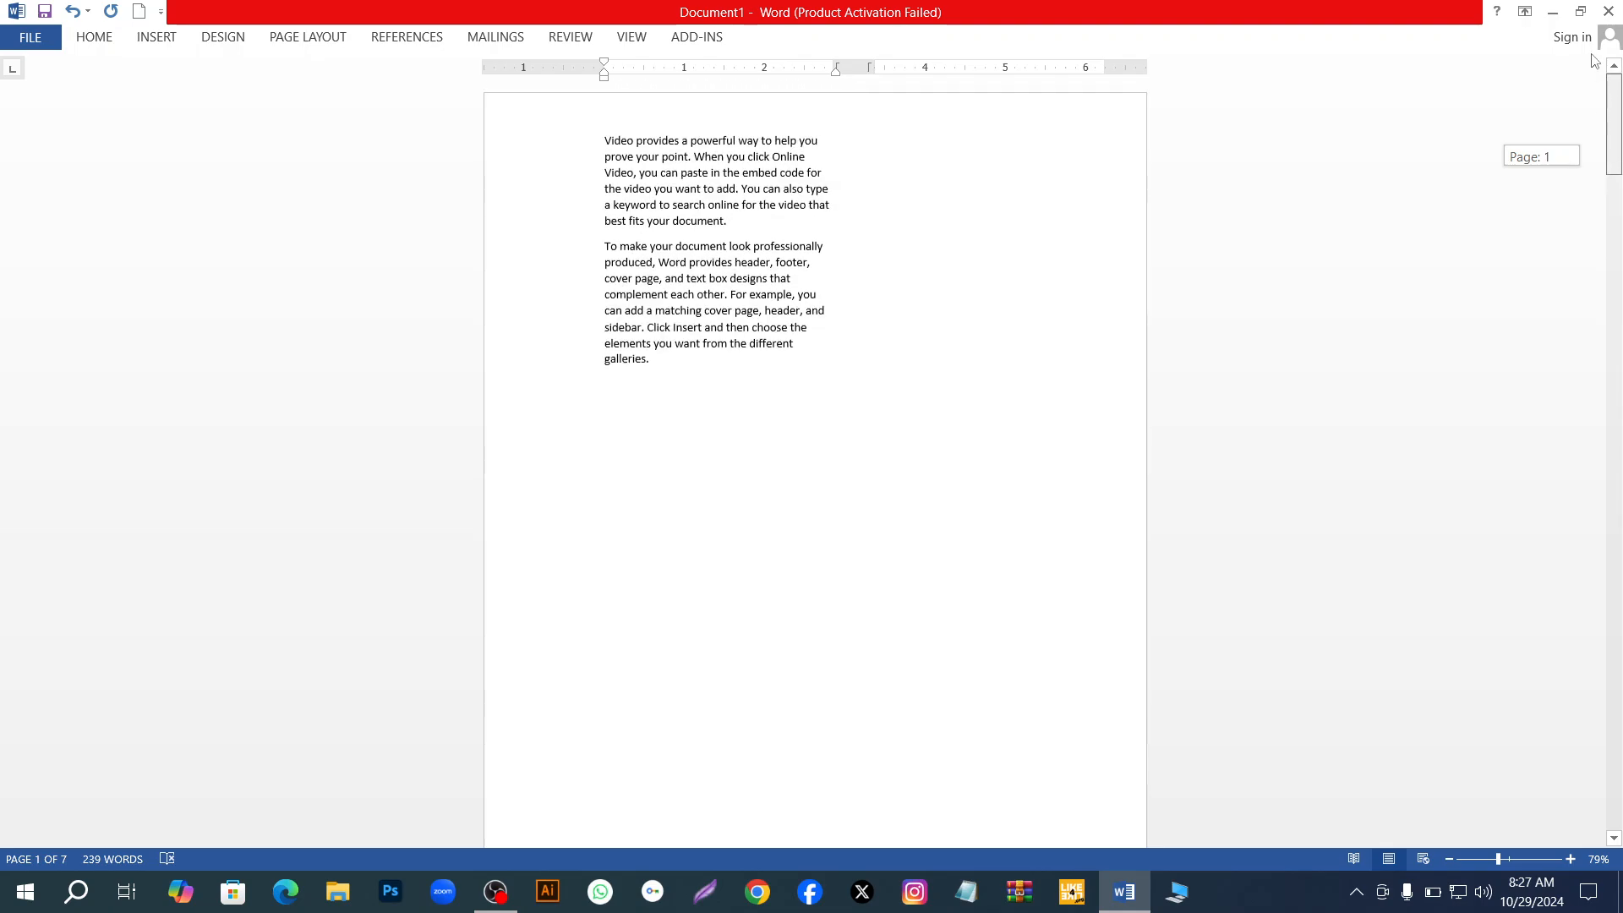
{"action": "left_click", "coordinate": [292, 38]}
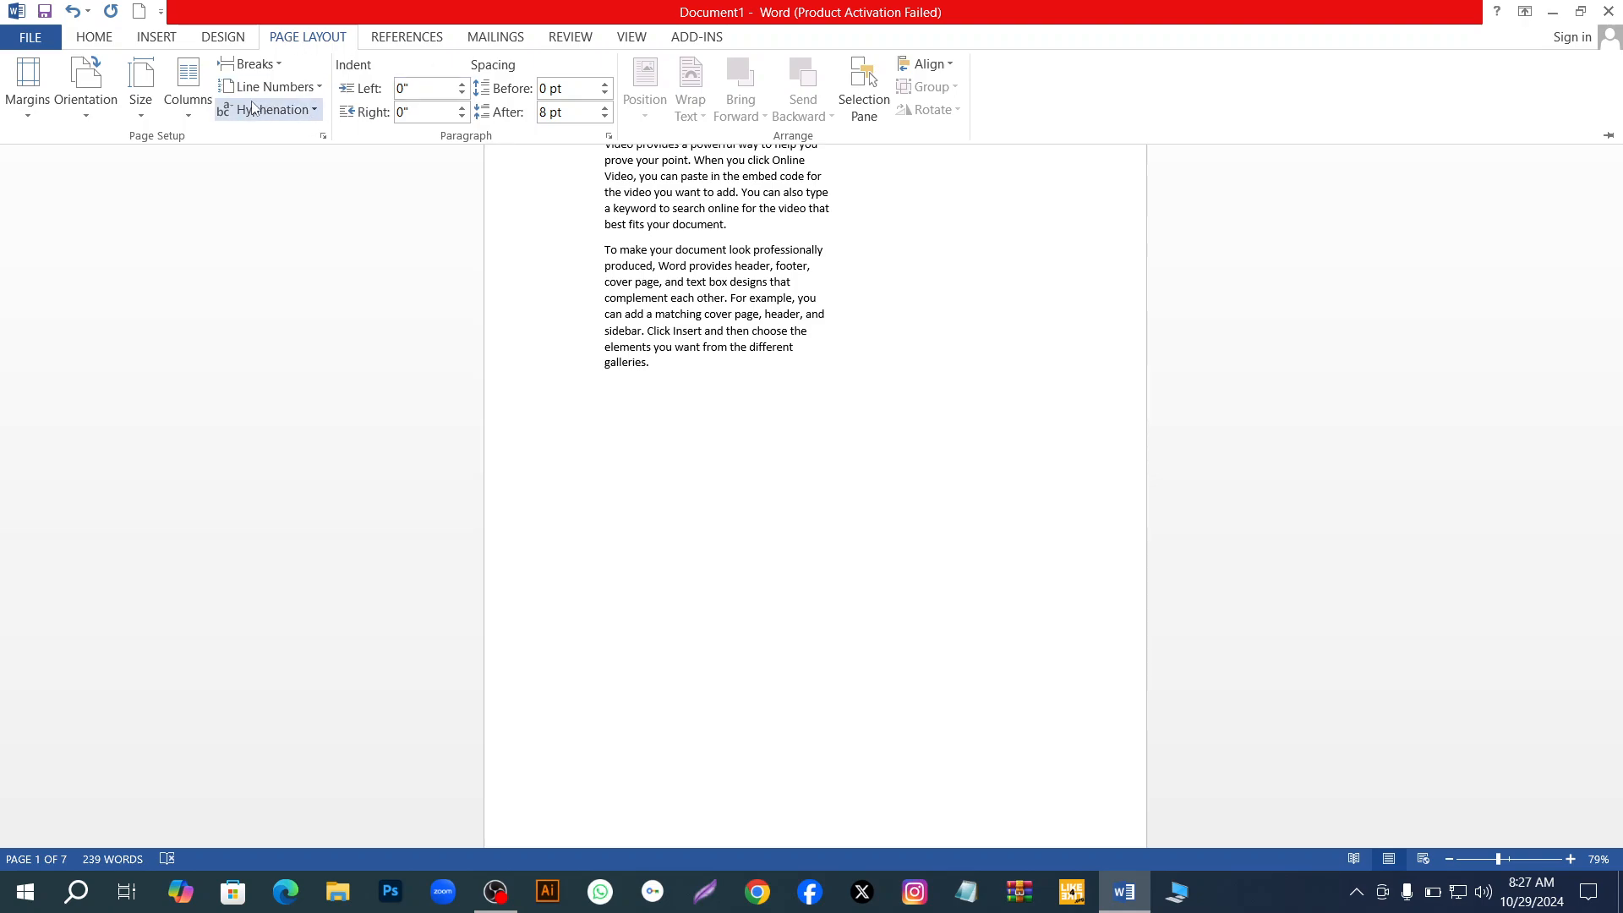
Turn on continuous line numbers for the section beginning "Themes and styles also help"
{"action": "left_click", "coordinate": [313, 87]}
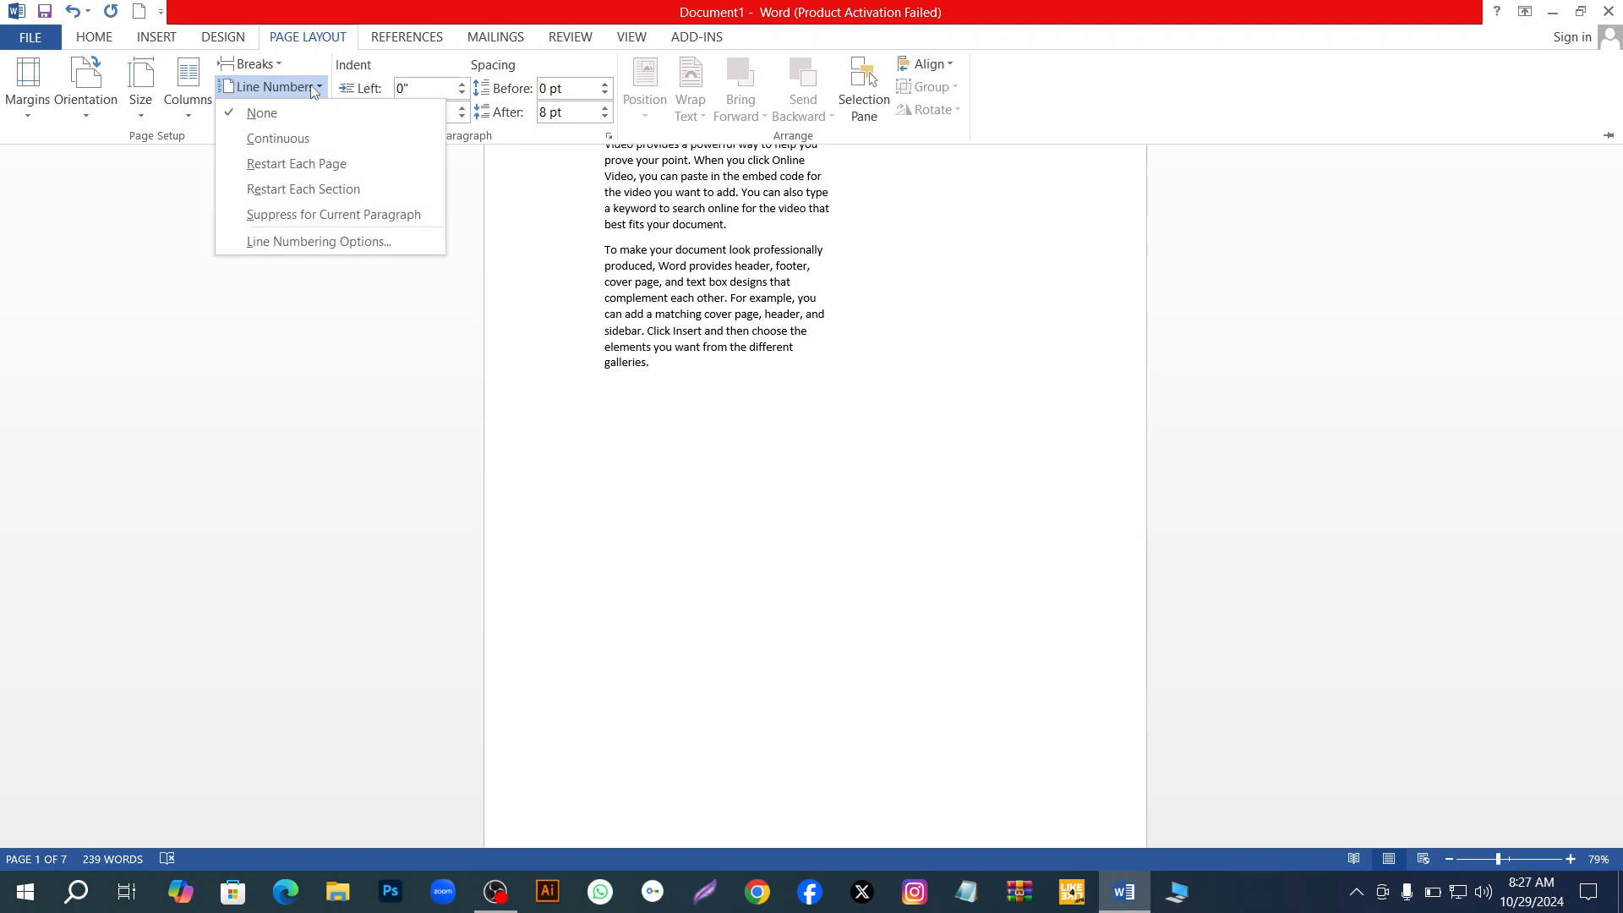
{"action": "left_click", "coordinate": [287, 139]}
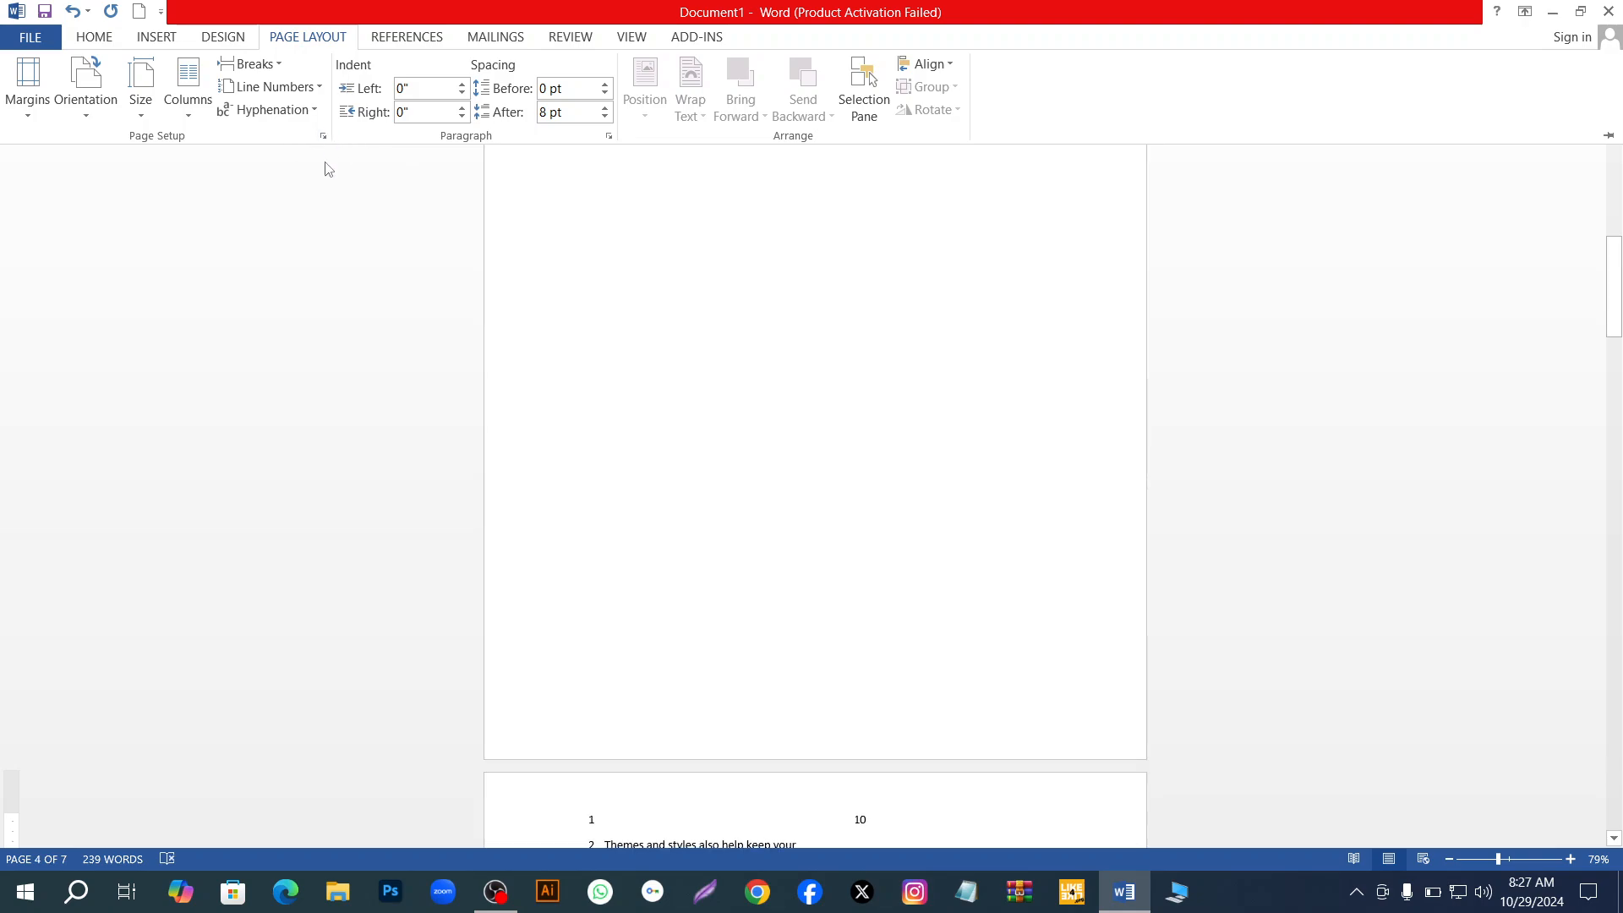
{"action": "scroll", "coordinate": [718, 507], "scroll_direction": "down", "scroll_amount": 5}
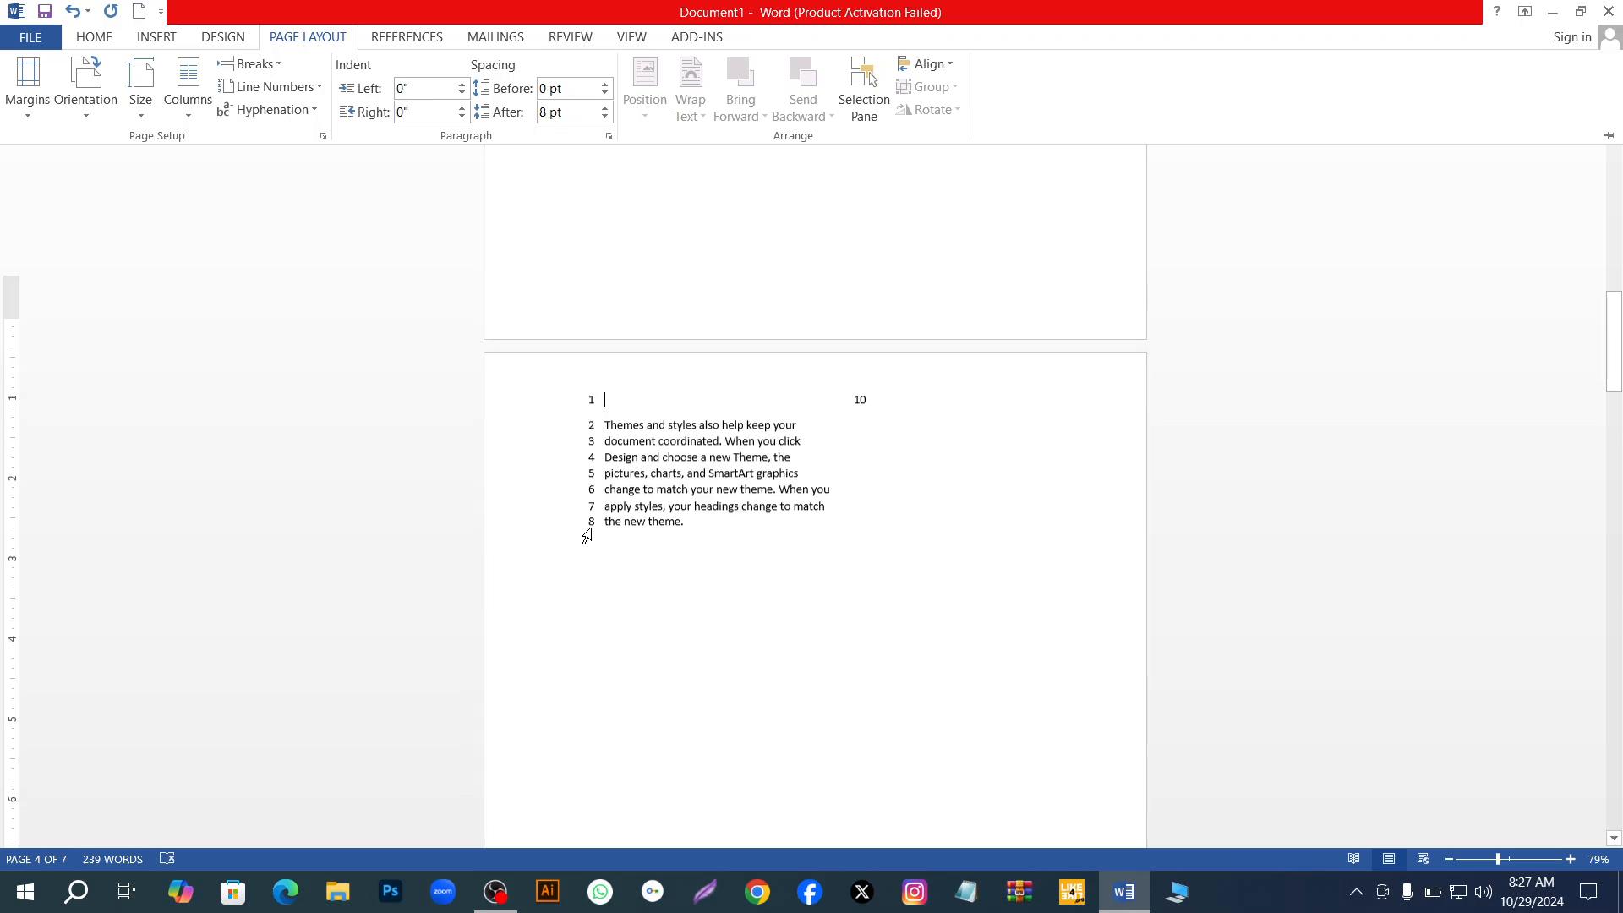
{"action": "scroll", "coordinate": [587, 534], "scroll_direction": "down", "scroll_amount": 10}
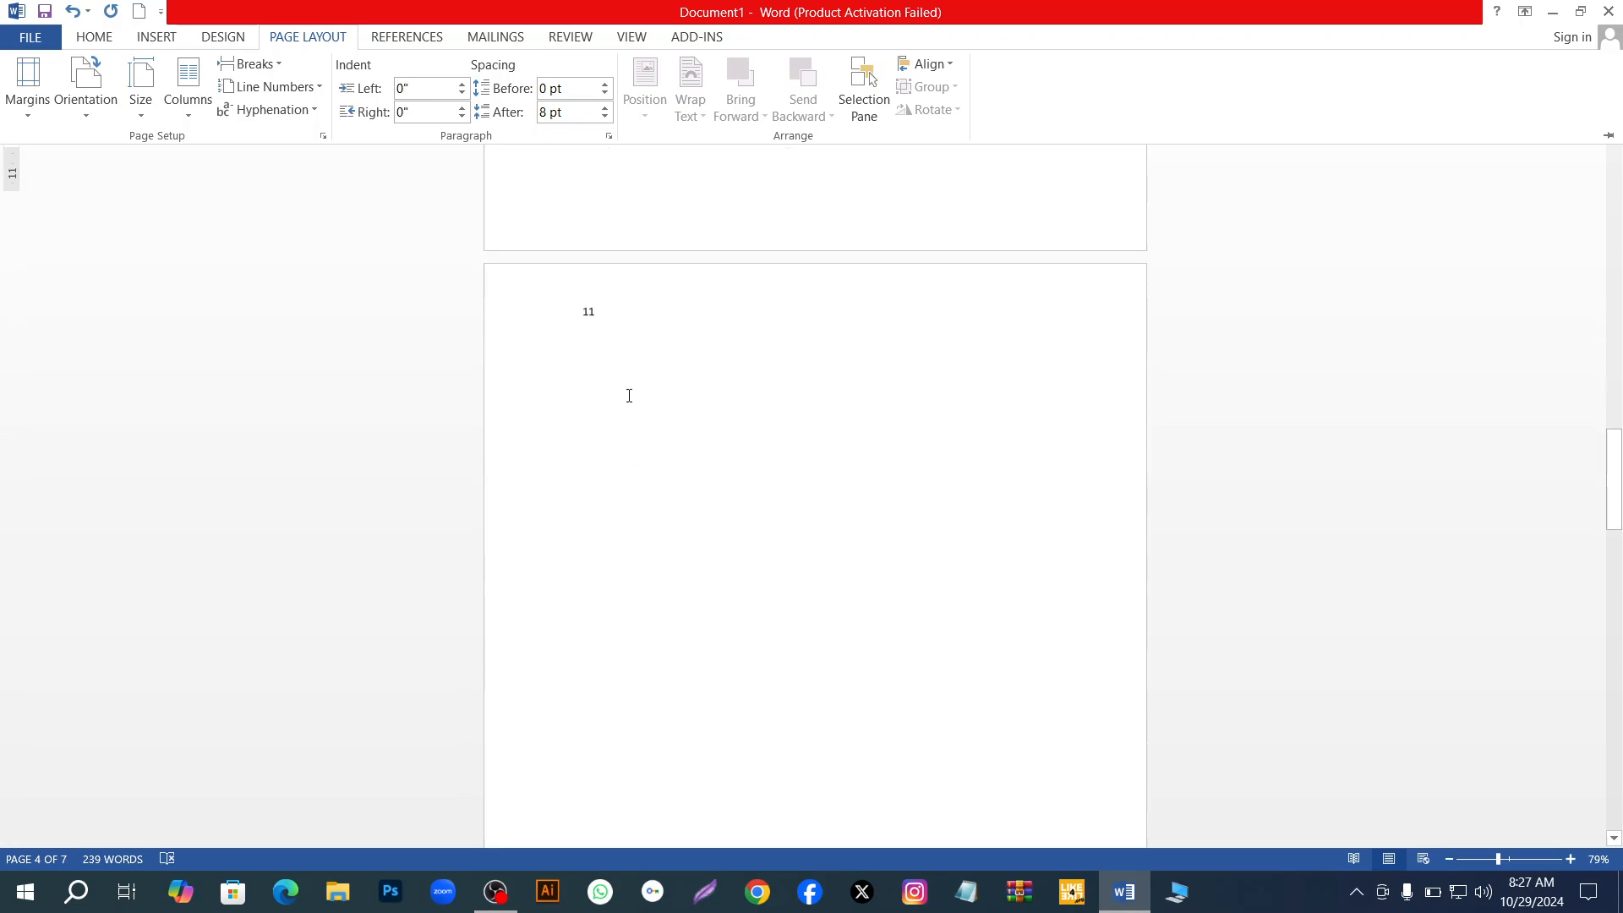
Examine the remaining pages and the first page to see which sections carry line numbers
{"action": "scroll", "coordinate": [629, 396], "scroll_direction": "down", "scroll_amount": 12}
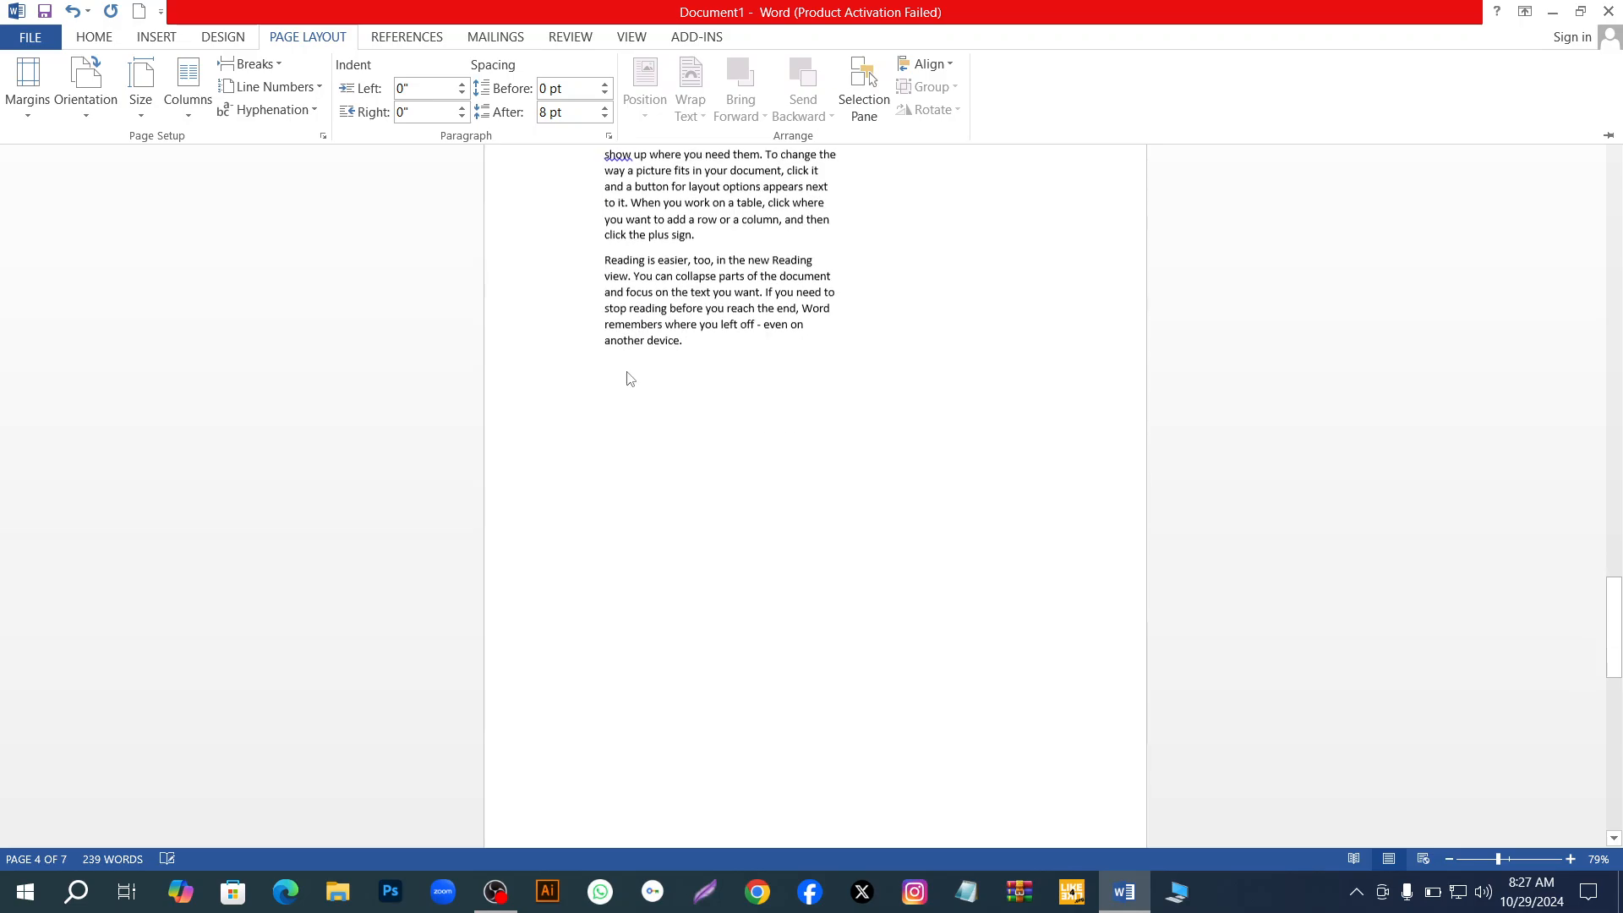
{"action": "scroll", "coordinate": [625, 376], "scroll_direction": "down", "scroll_amount": 3}
{"action": "scroll", "coordinate": [623, 368], "scroll_direction": "up", "scroll_amount": 5}
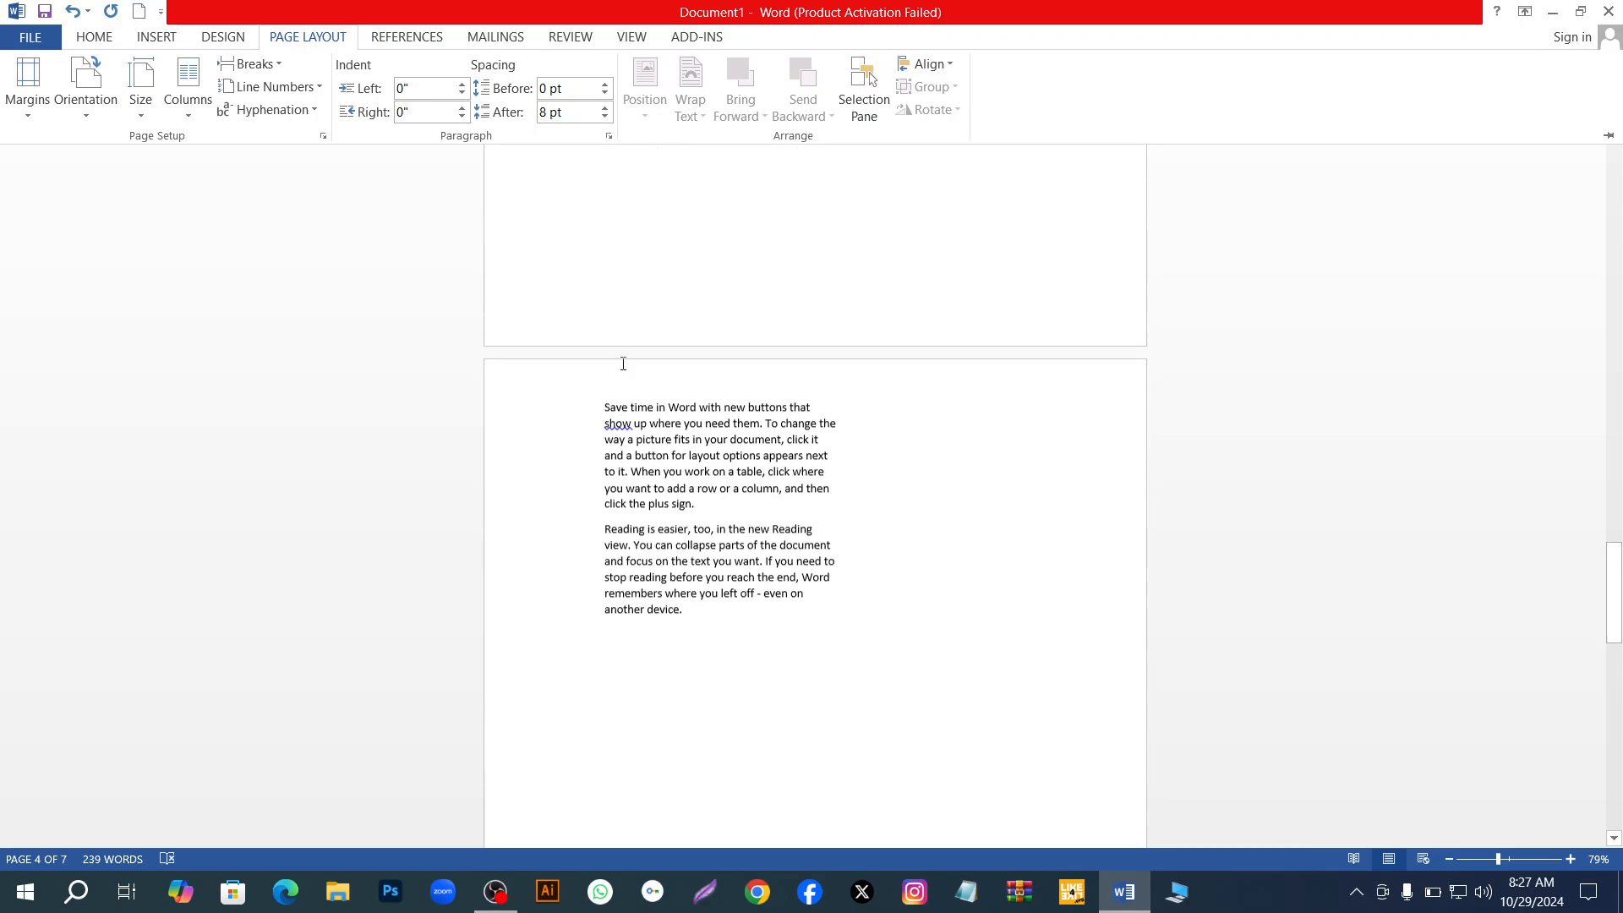
{"action": "scroll", "coordinate": [623, 363], "scroll_direction": "up", "scroll_amount": 15}
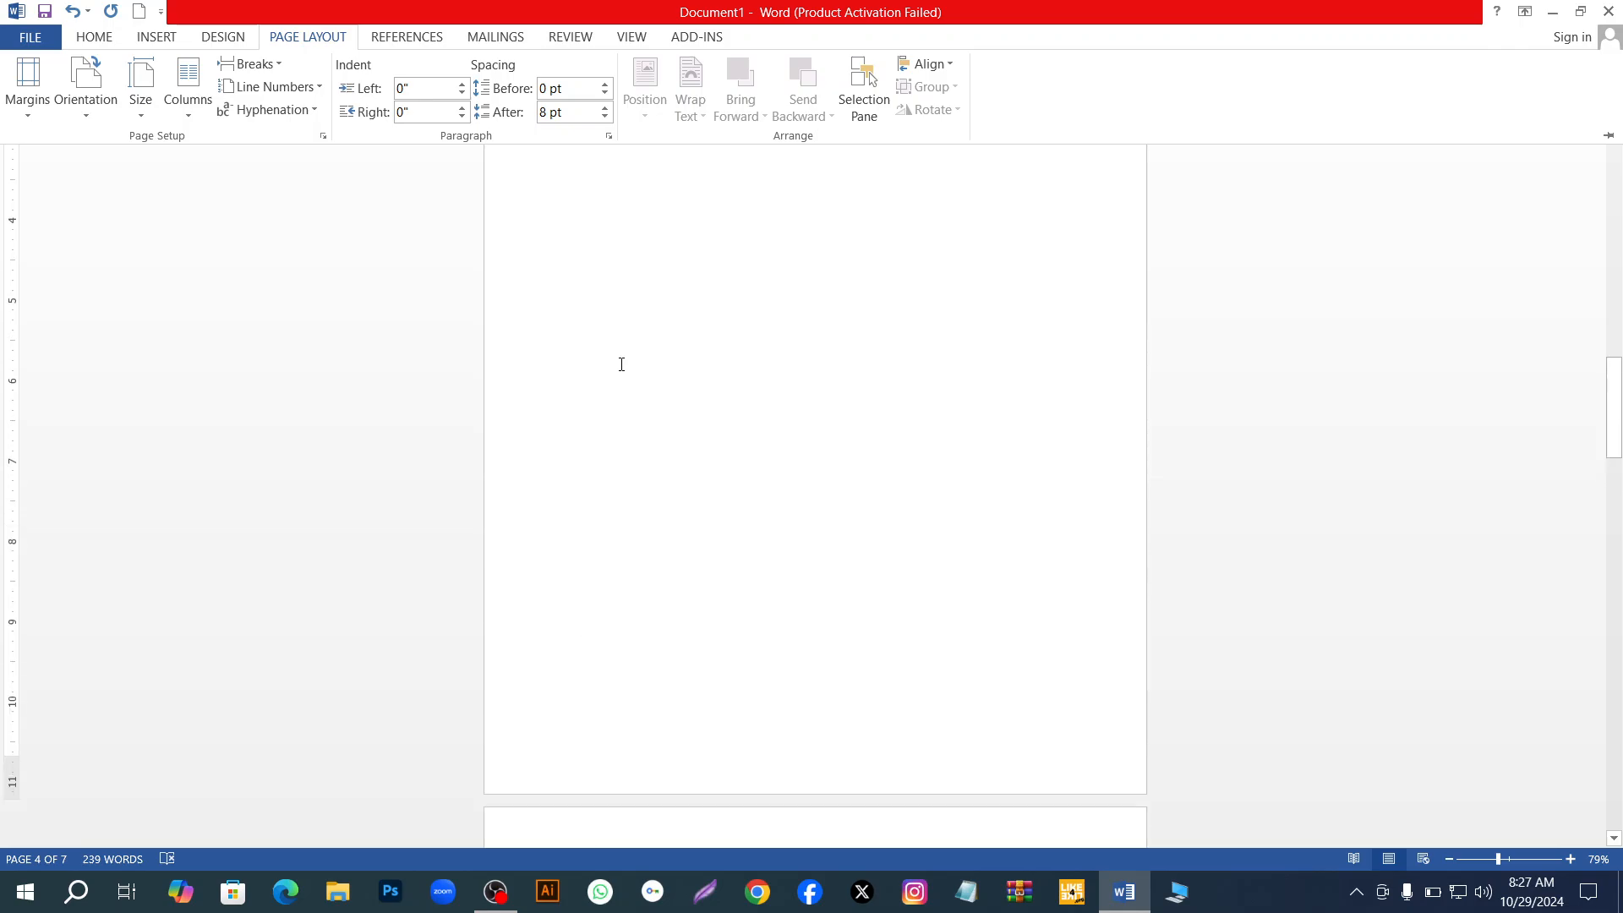
{"action": "scroll", "coordinate": [621, 363], "scroll_direction": "down", "scroll_amount": 6}
{"action": "scroll", "coordinate": [617, 364], "scroll_direction": "up", "scroll_amount": 20}
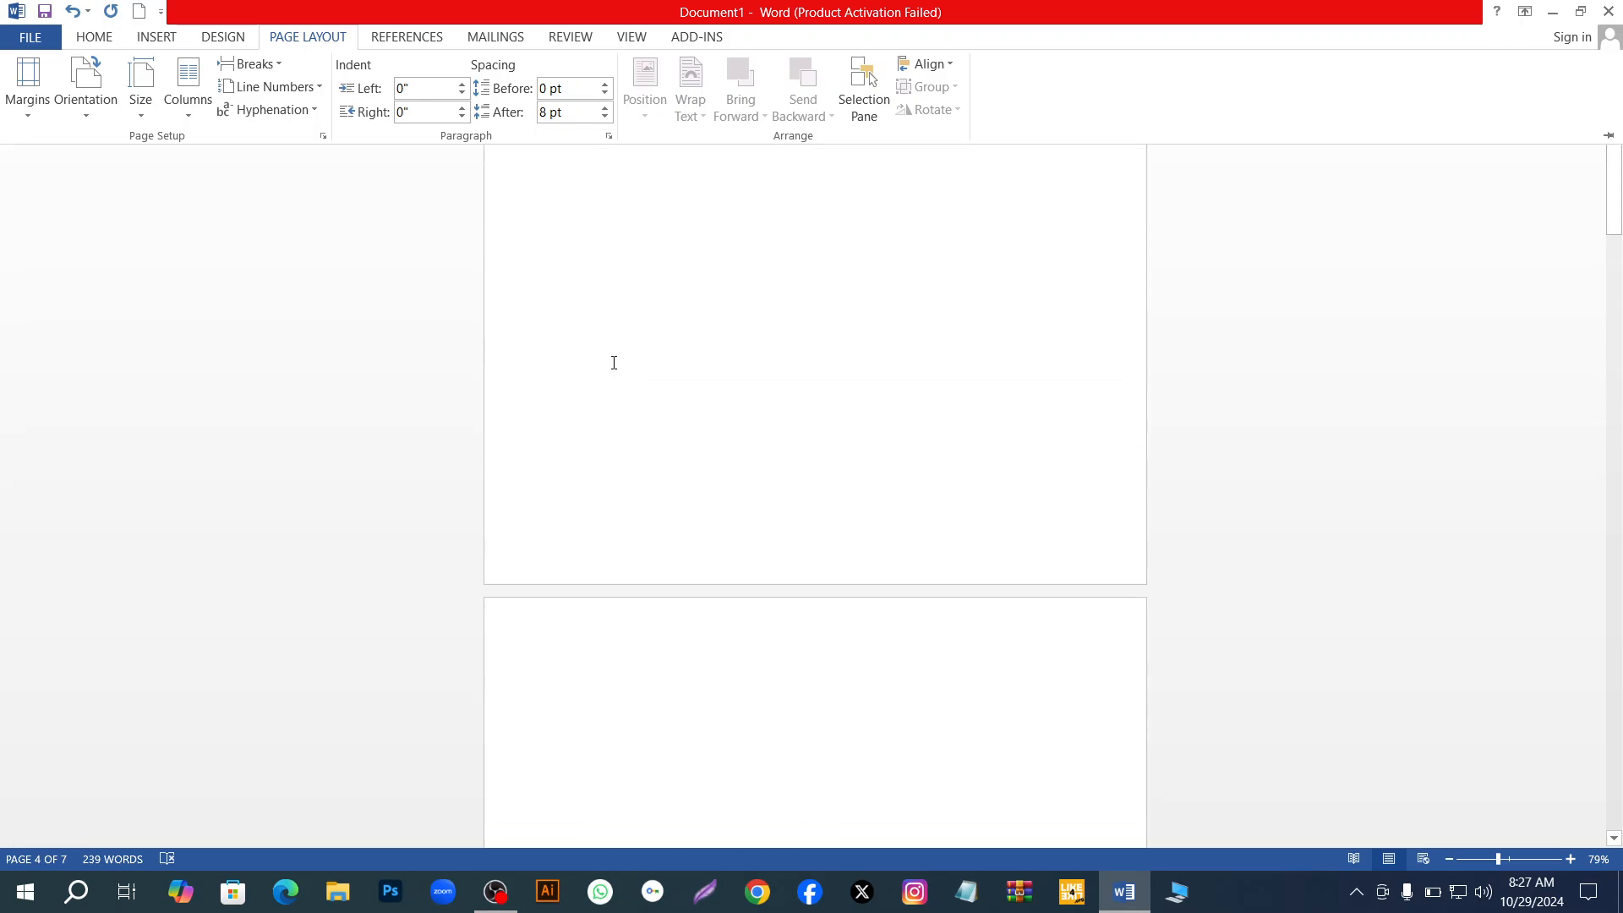
{"action": "scroll", "coordinate": [614, 363], "scroll_direction": "up", "scroll_amount": 5}
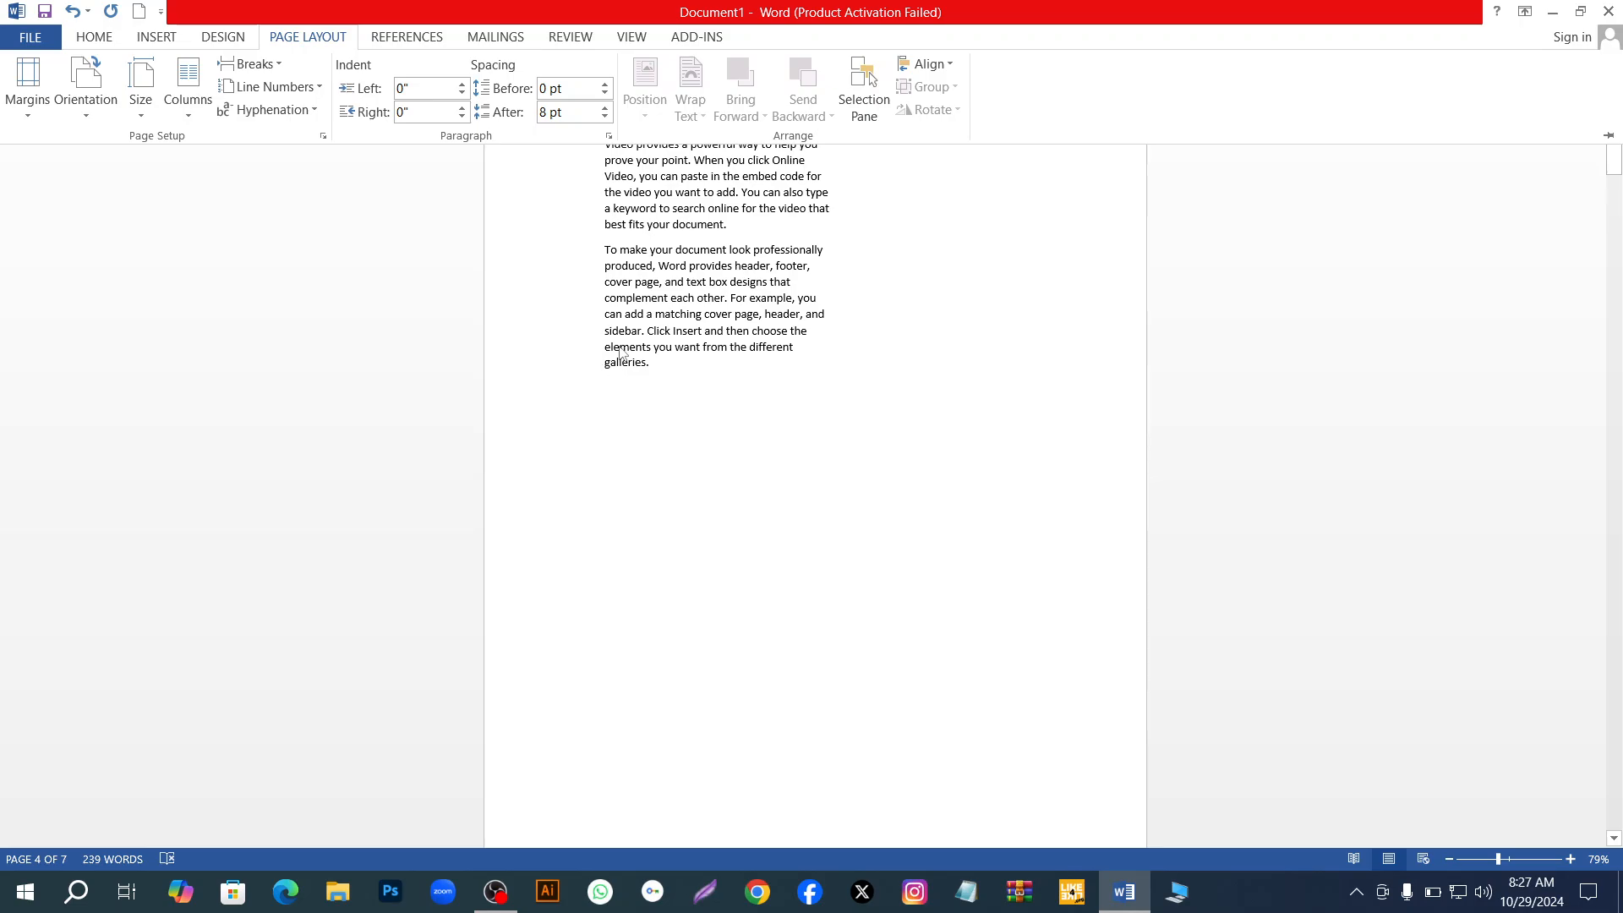
Turn on continuous line numbers for the first section, with the cursor at the end of the paragraph "To make your document look professionally produced"
{"action": "key", "text": "ctrl+F1"}
{"action": "left_click", "coordinate": [517, 208]}
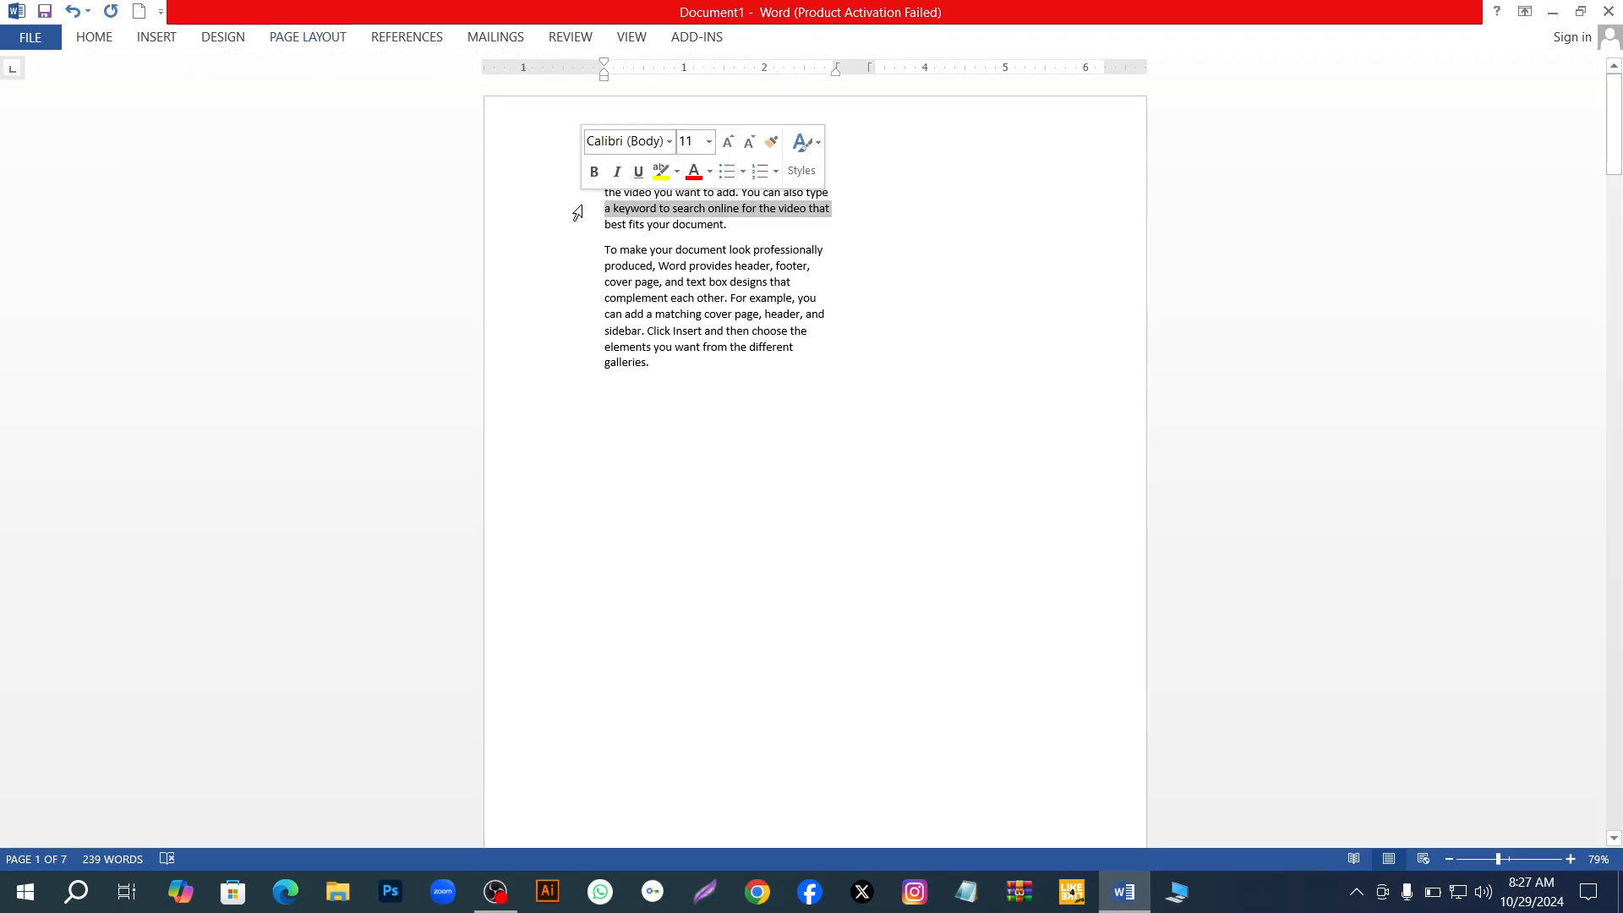
{"action": "left_click", "coordinate": [589, 250]}
{"action": "left_click", "coordinate": [673, 403]}
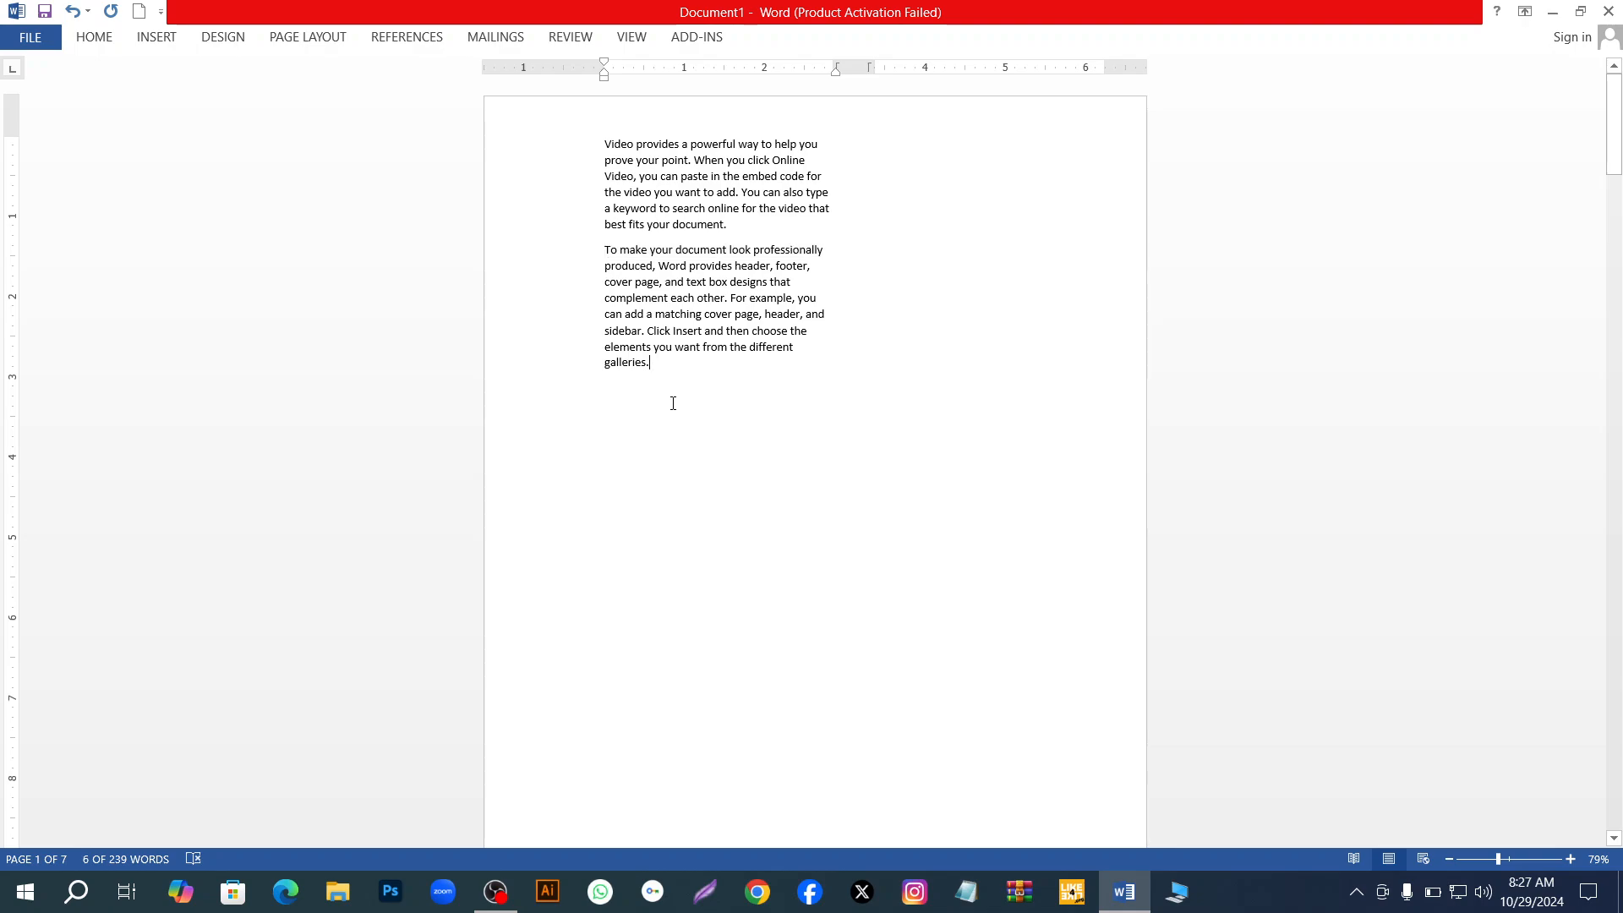
{"action": "left_click", "coordinate": [308, 37]}
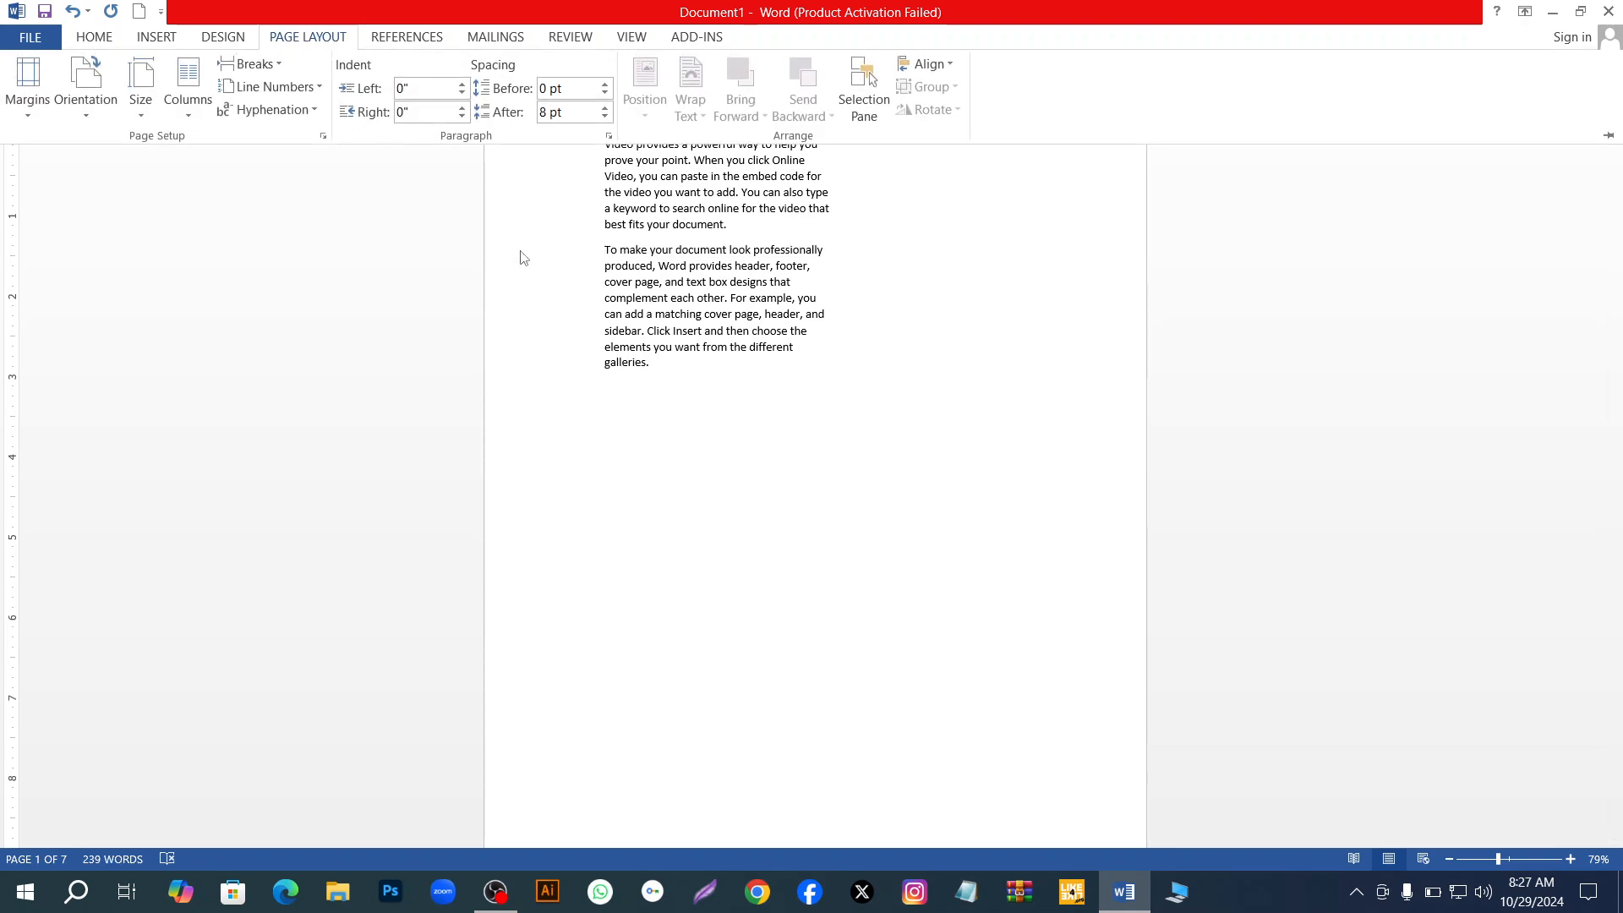
{"action": "left_click", "coordinate": [311, 88]}
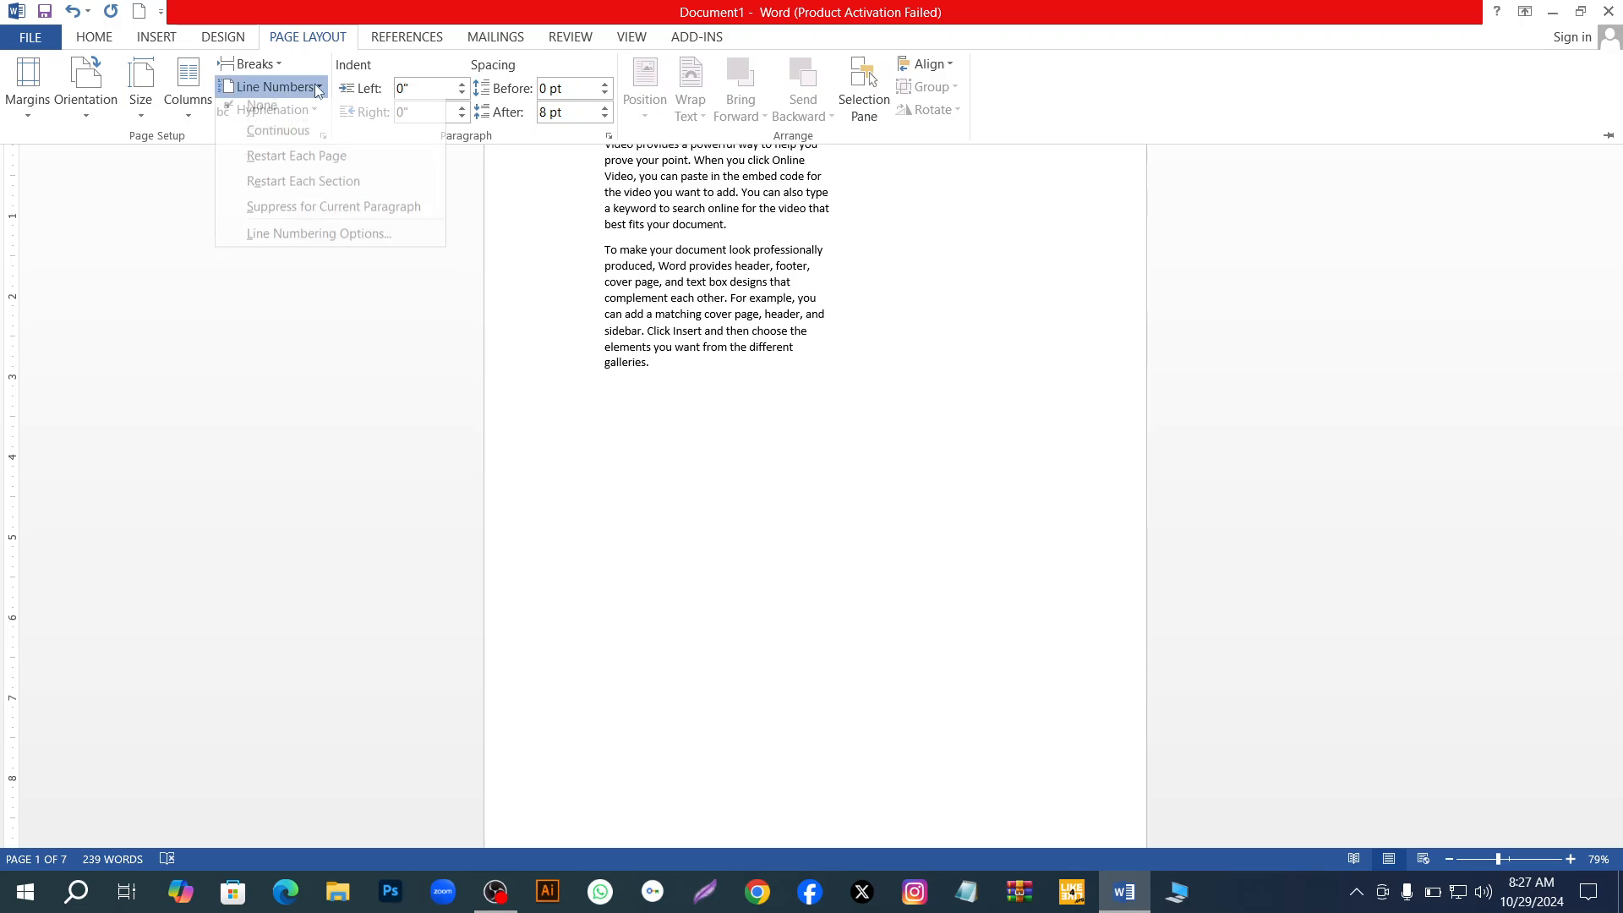
{"action": "left_click", "coordinate": [311, 137]}
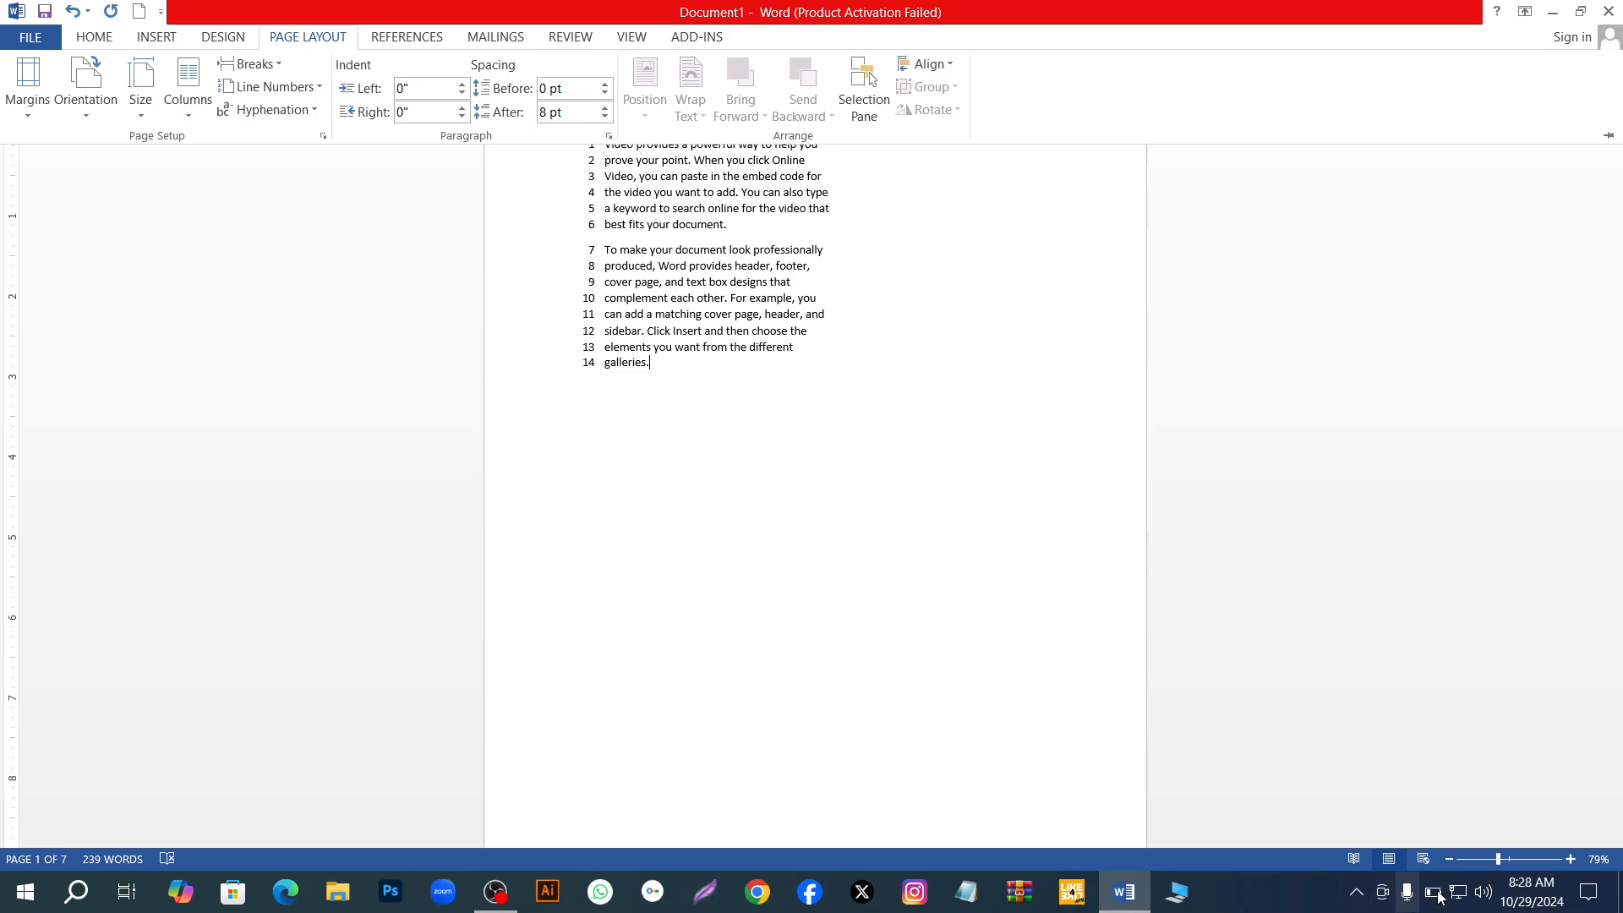
{"action": "left_click_drag", "start_coordinate": [1616, 161], "coordinate": [1621, 6]}
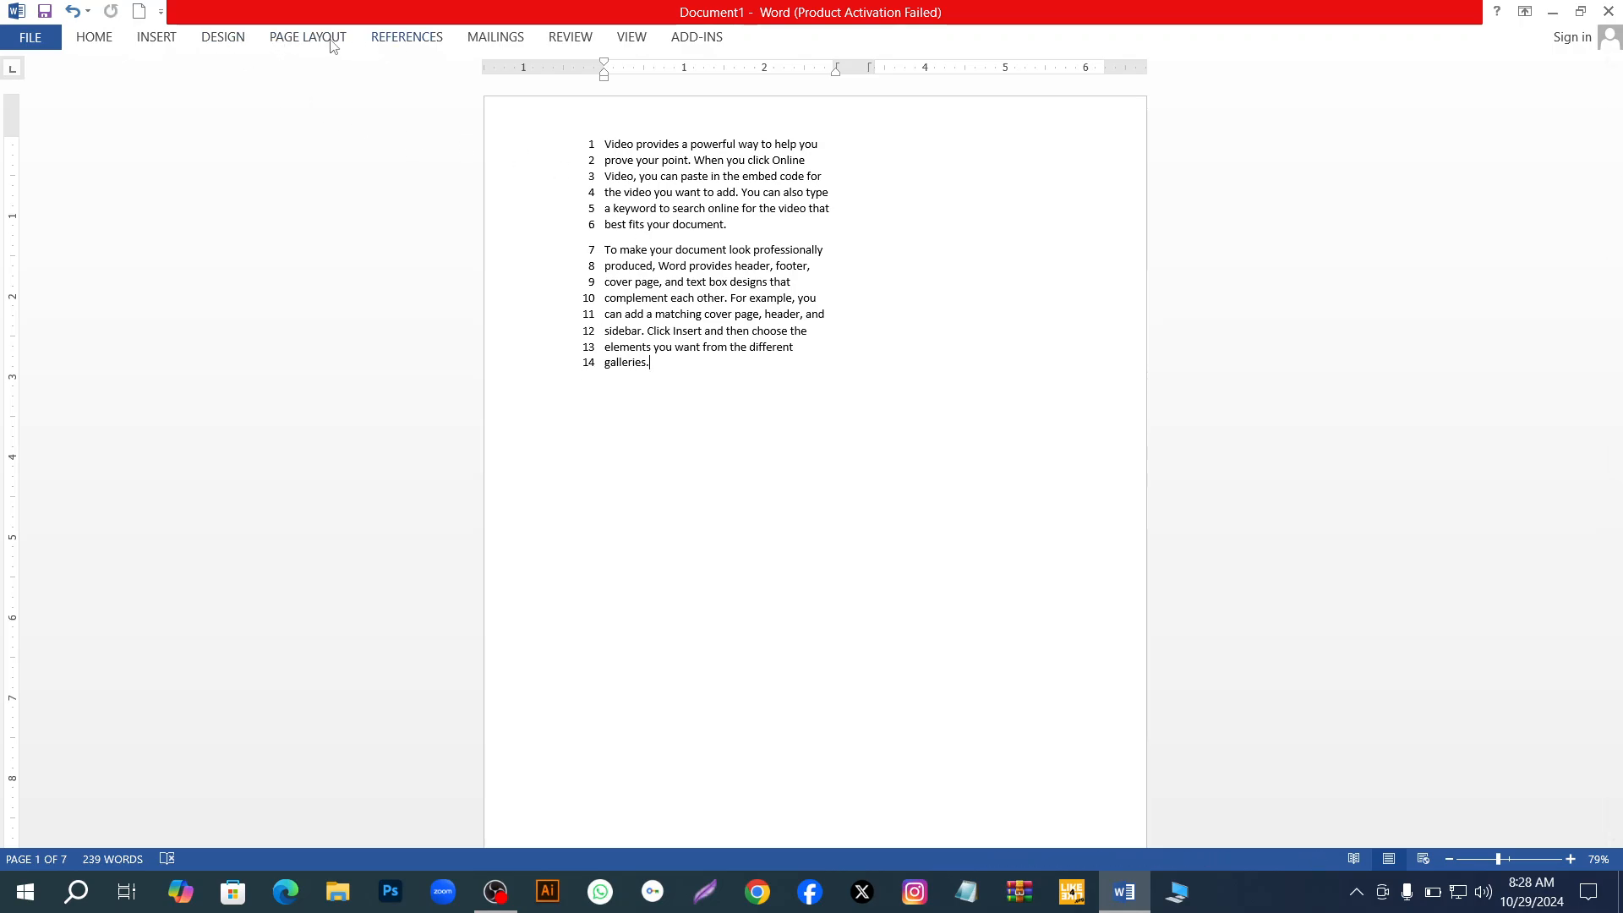
{"action": "left_click", "coordinate": [287, 39]}
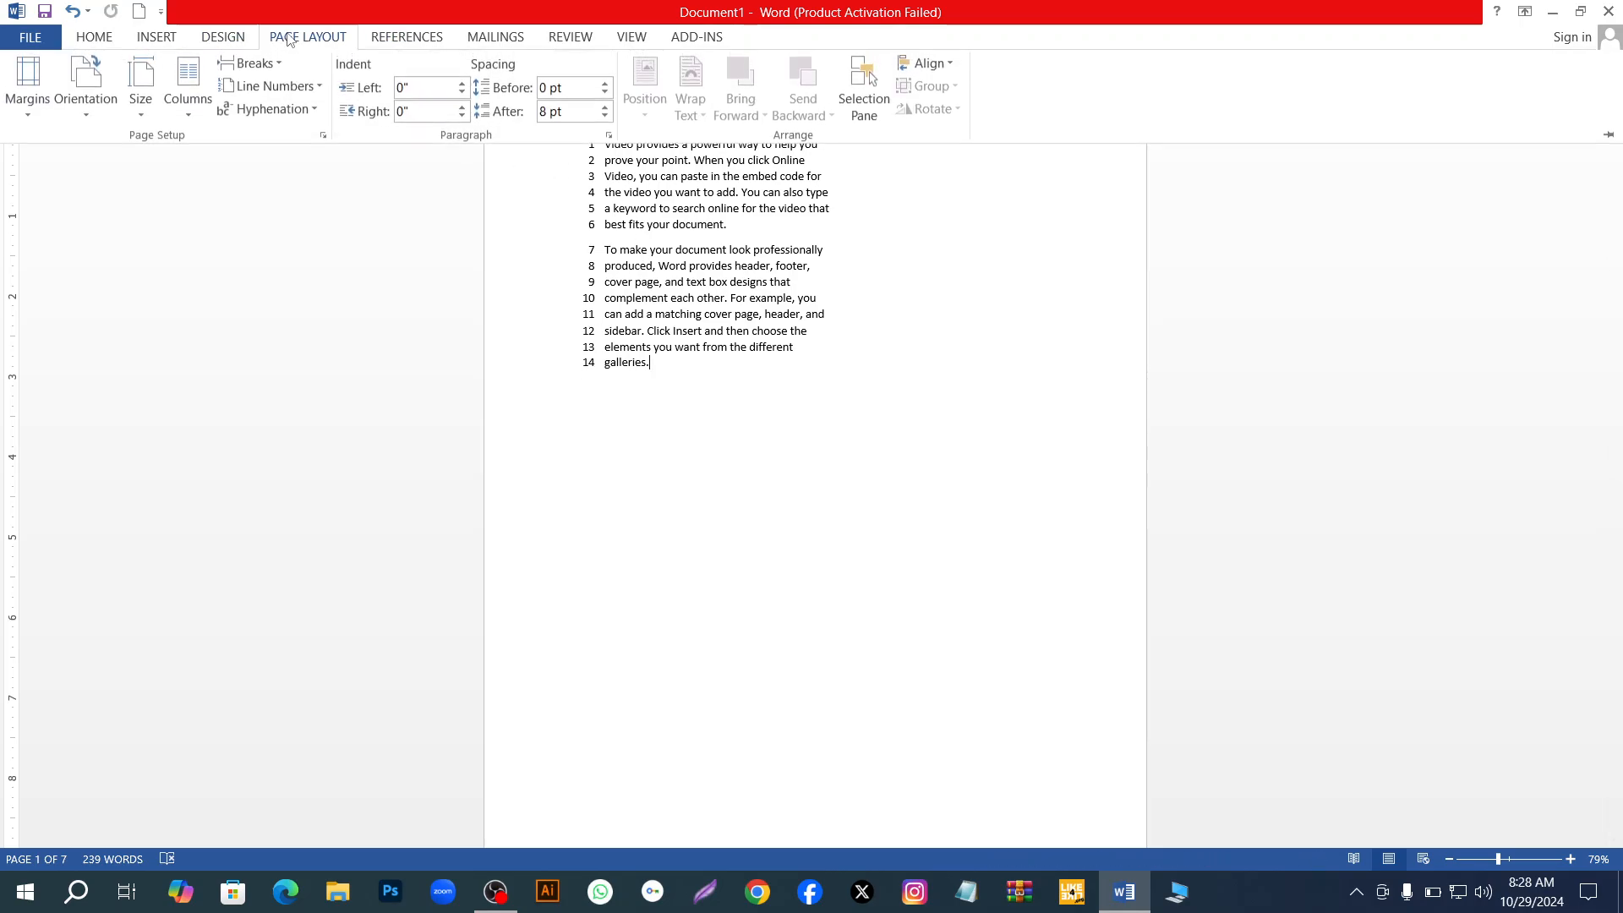
{"action": "left_click", "coordinate": [320, 88]}
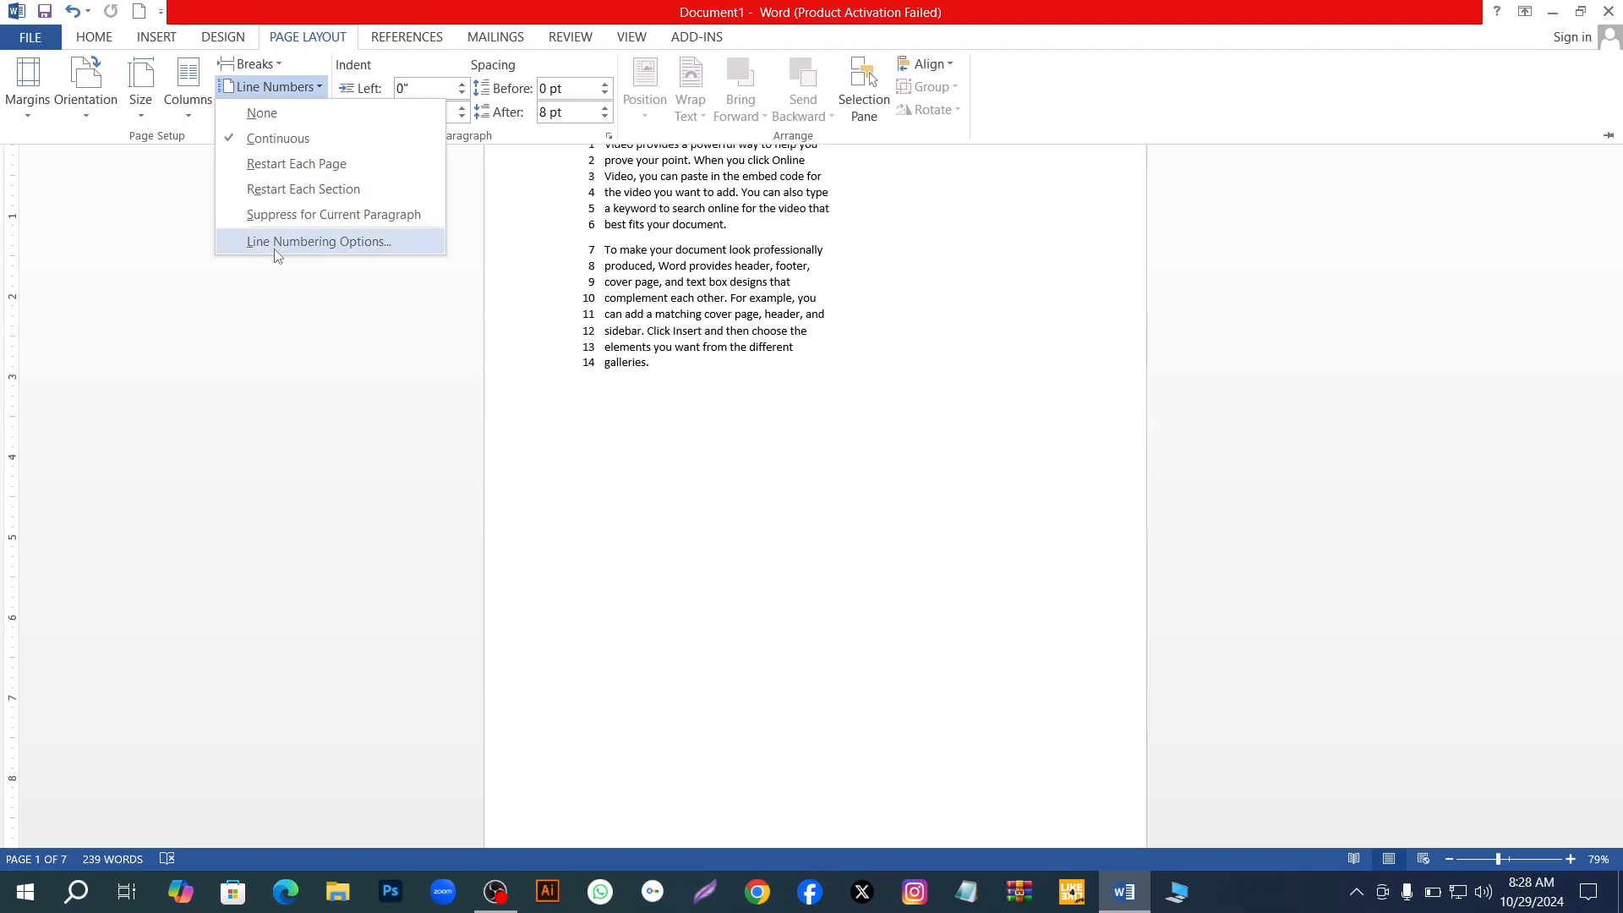
{"action": "left_click", "coordinate": [120, 212]}
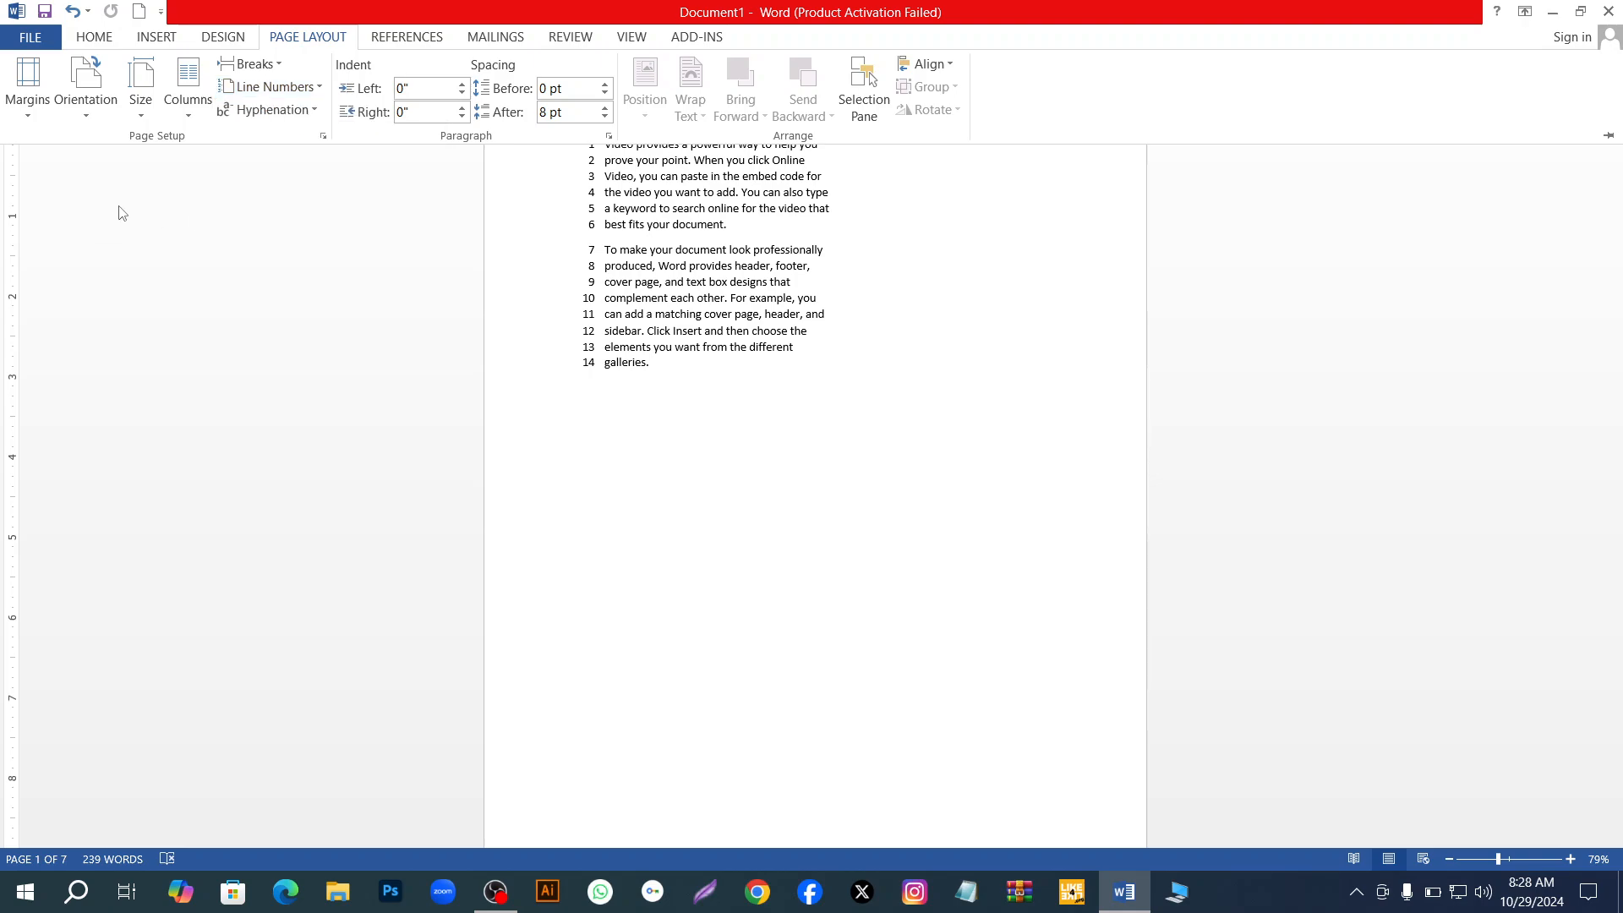
Set the right indent of the paragraph beginning "To make your document look" to 1.2"
{"action": "left_click", "coordinate": [462, 108]}
{"action": "left_click", "coordinate": [462, 109]}
{"action": "left_click", "coordinate": [462, 108]}
{"action": "left_click", "coordinate": [462, 108]}
{"action": "left_click", "coordinate": [462, 108]}
{"action": "left_click", "coordinate": [463, 108]}
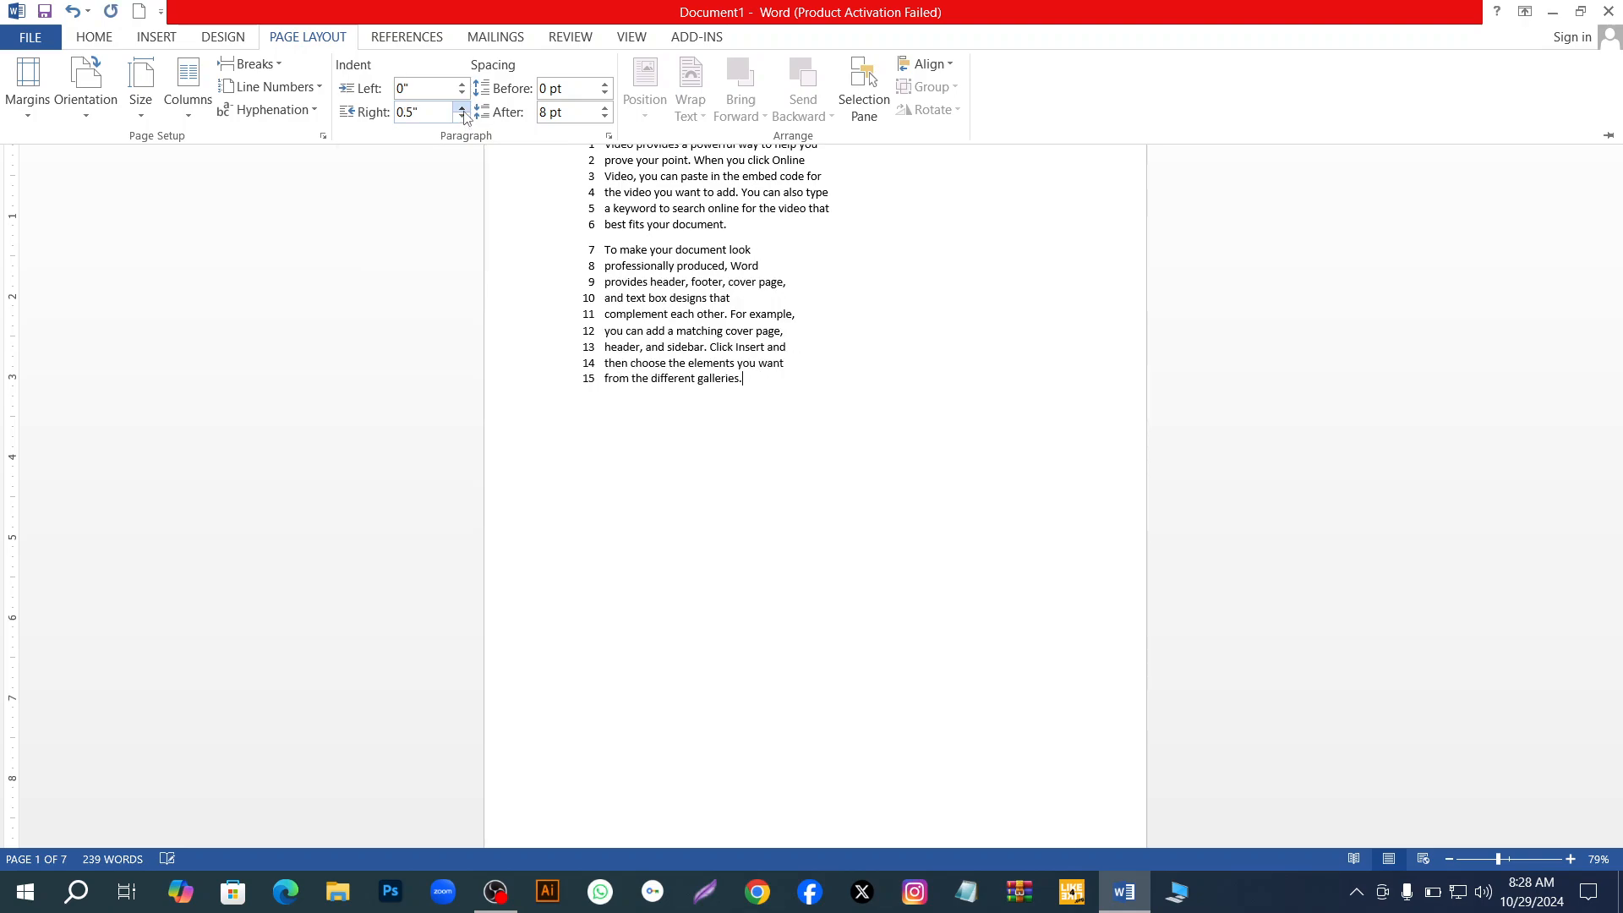
{"action": "left_click", "coordinate": [462, 109]}
{"action": "left_click", "coordinate": [463, 109]}
{"action": "left_click", "coordinate": [463, 109]}
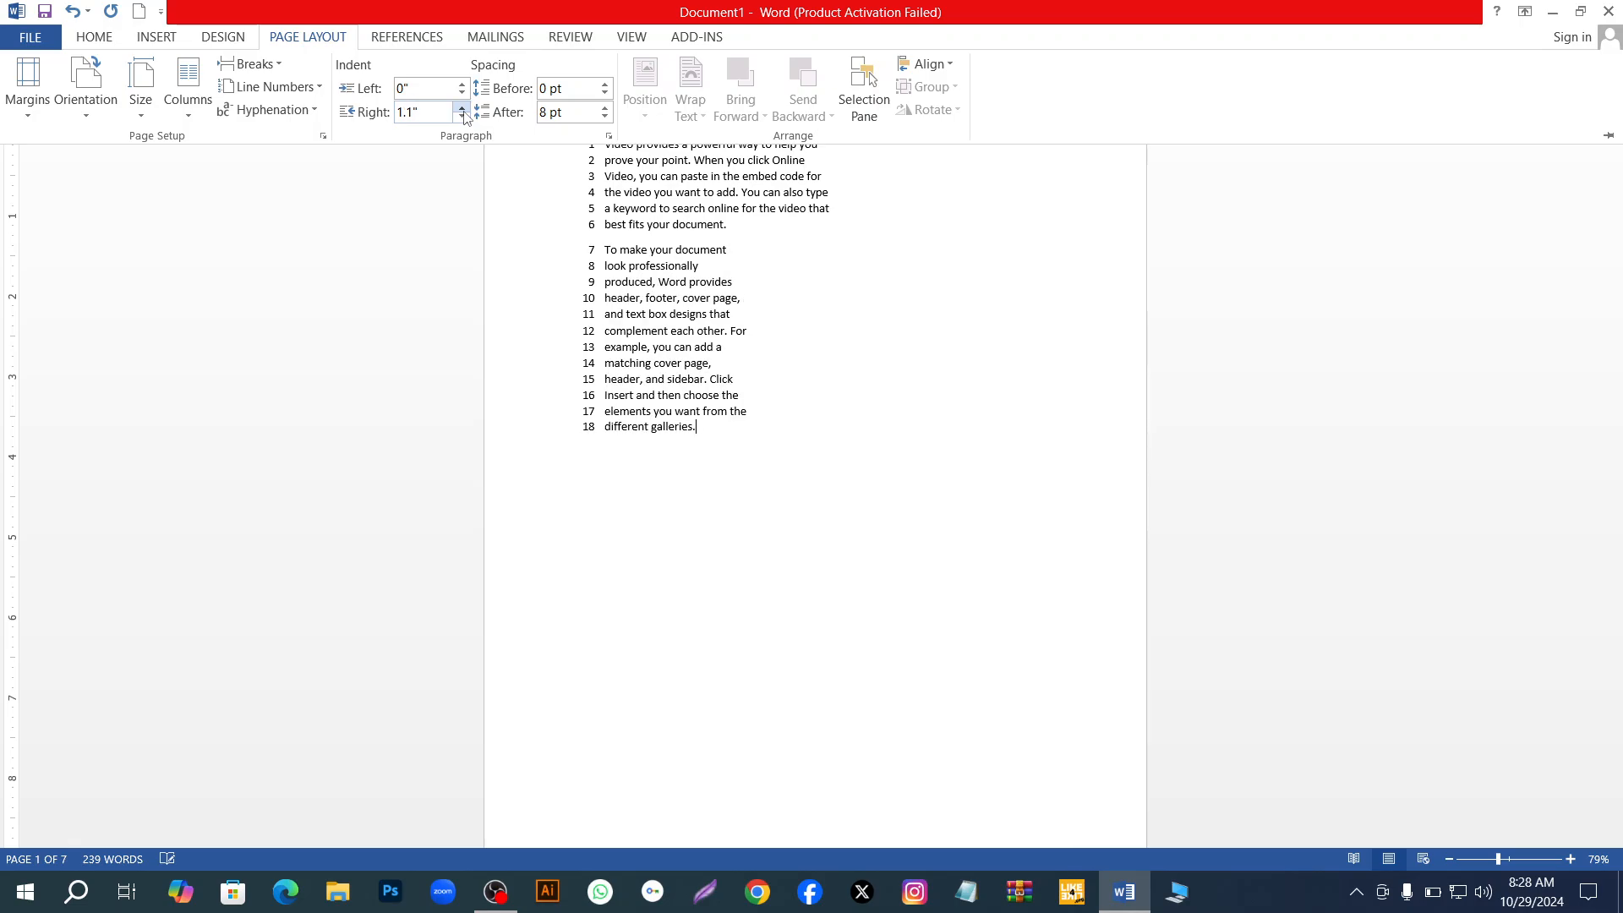
{"action": "left_click", "coordinate": [463, 109]}
Set the left indent of the paragraph beginning "To make your document look" to 1.2"
{"action": "left_click", "coordinate": [462, 84]}
{"action": "left_click", "coordinate": [462, 84]}
{"action": "left_click", "coordinate": [462, 84]}
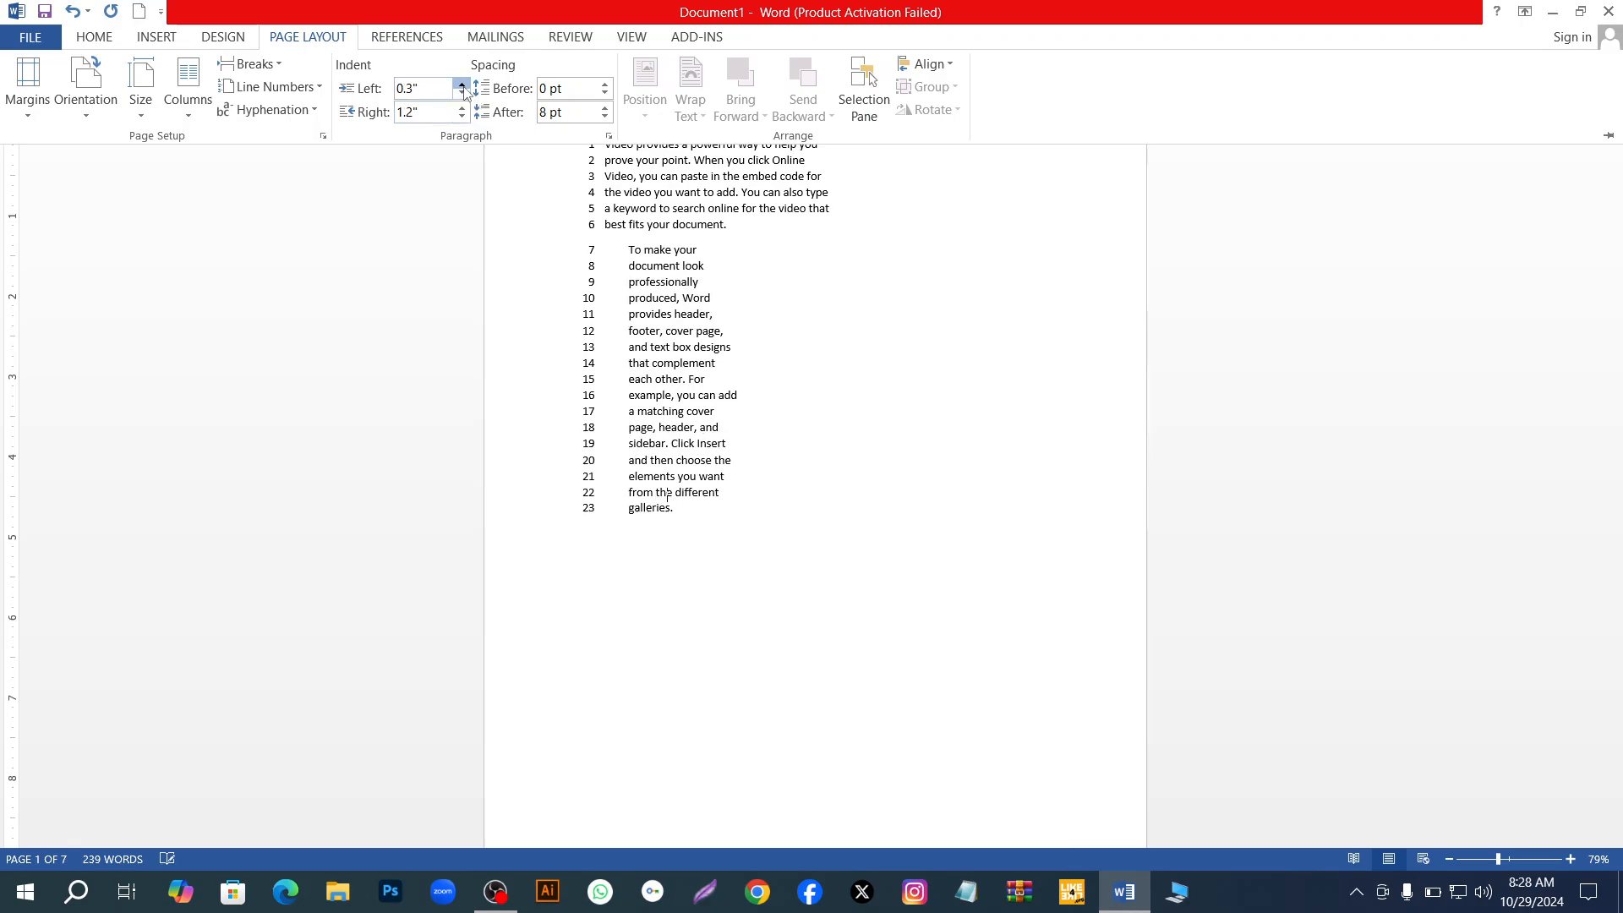
{"action": "left_click", "coordinate": [462, 83]}
{"action": "left_click", "coordinate": [462, 84]}
{"action": "left_click", "coordinate": [462, 83]}
{"action": "left_click", "coordinate": [462, 86]}
{"action": "left_click", "coordinate": [462, 86]}
{"action": "left_click", "coordinate": [463, 86]}
{"action": "left_click", "coordinate": [462, 86]}
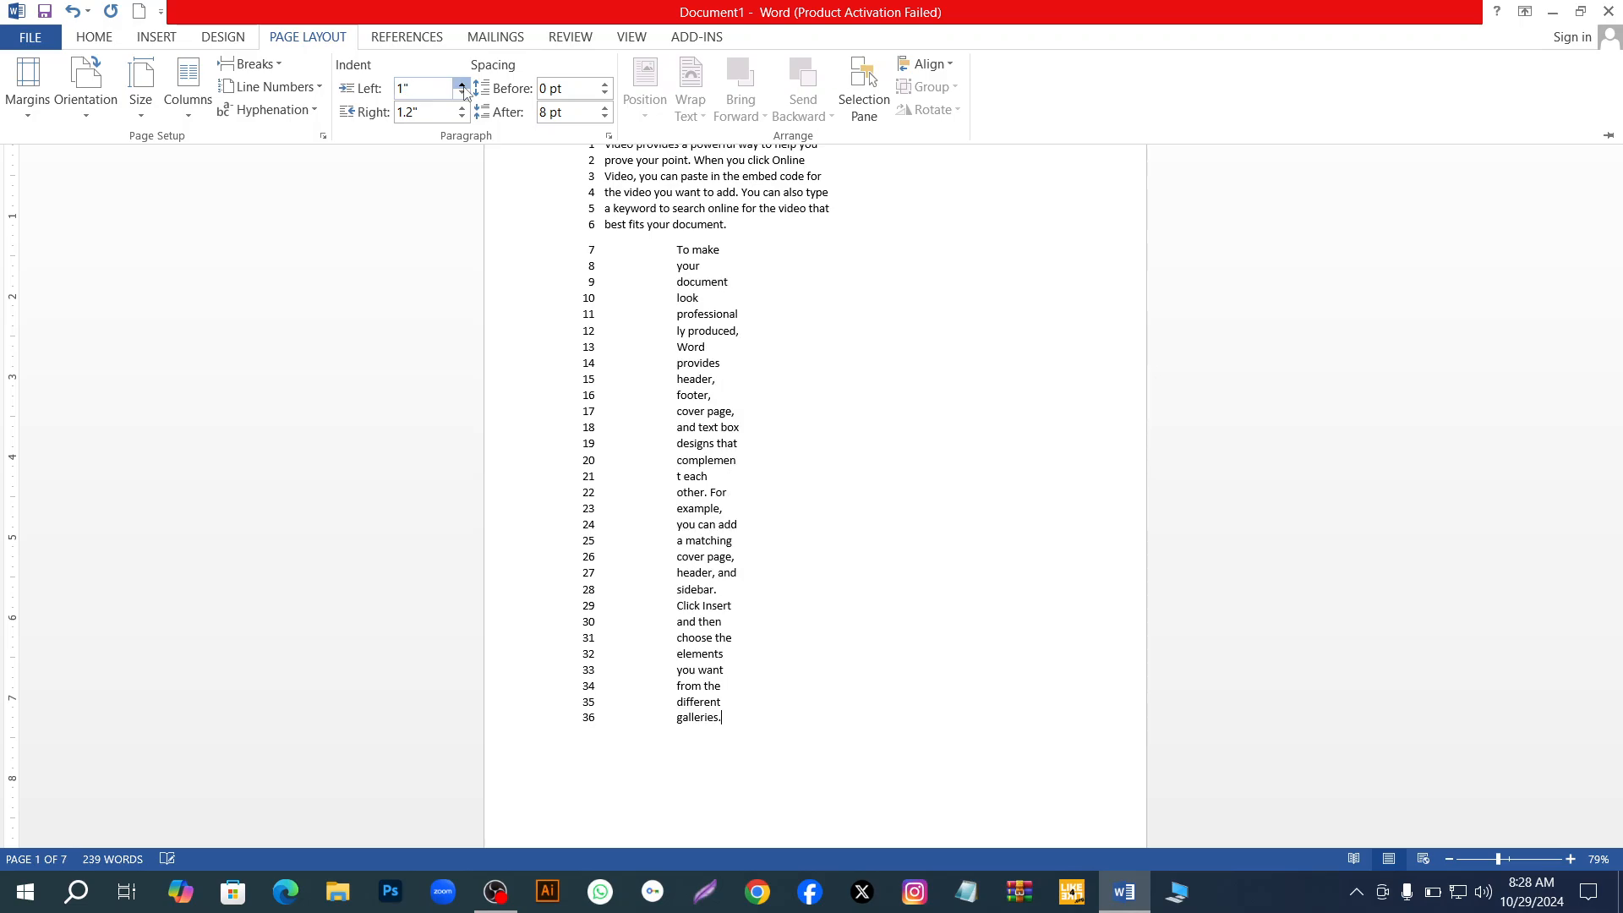
{"action": "left_click", "coordinate": [463, 86]}
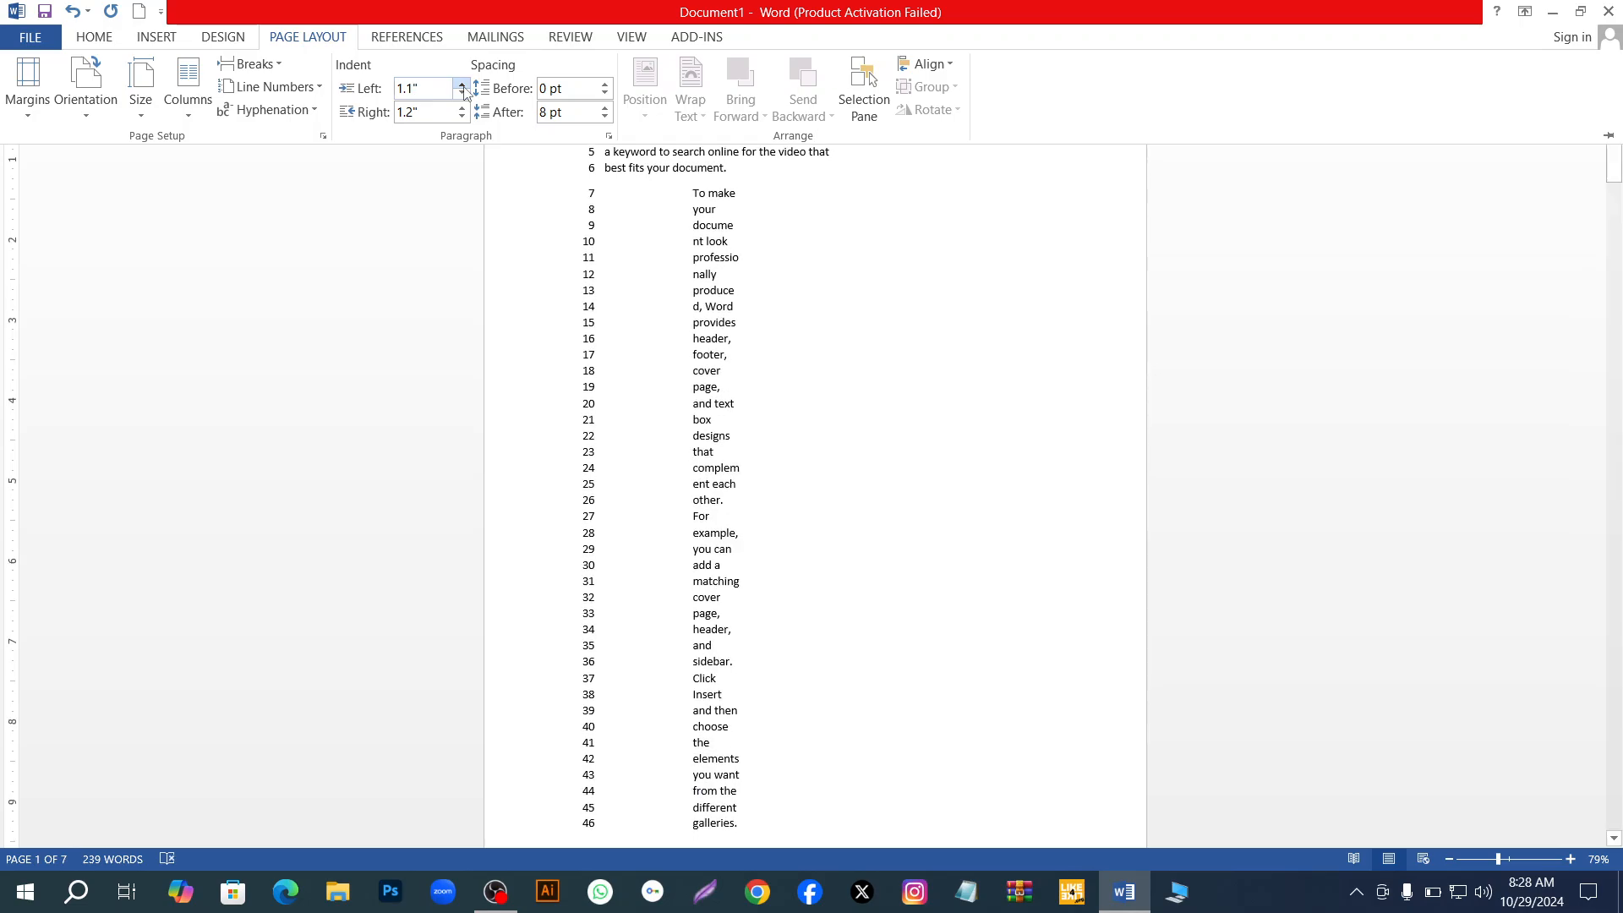
{"action": "left_click", "coordinate": [462, 87]}
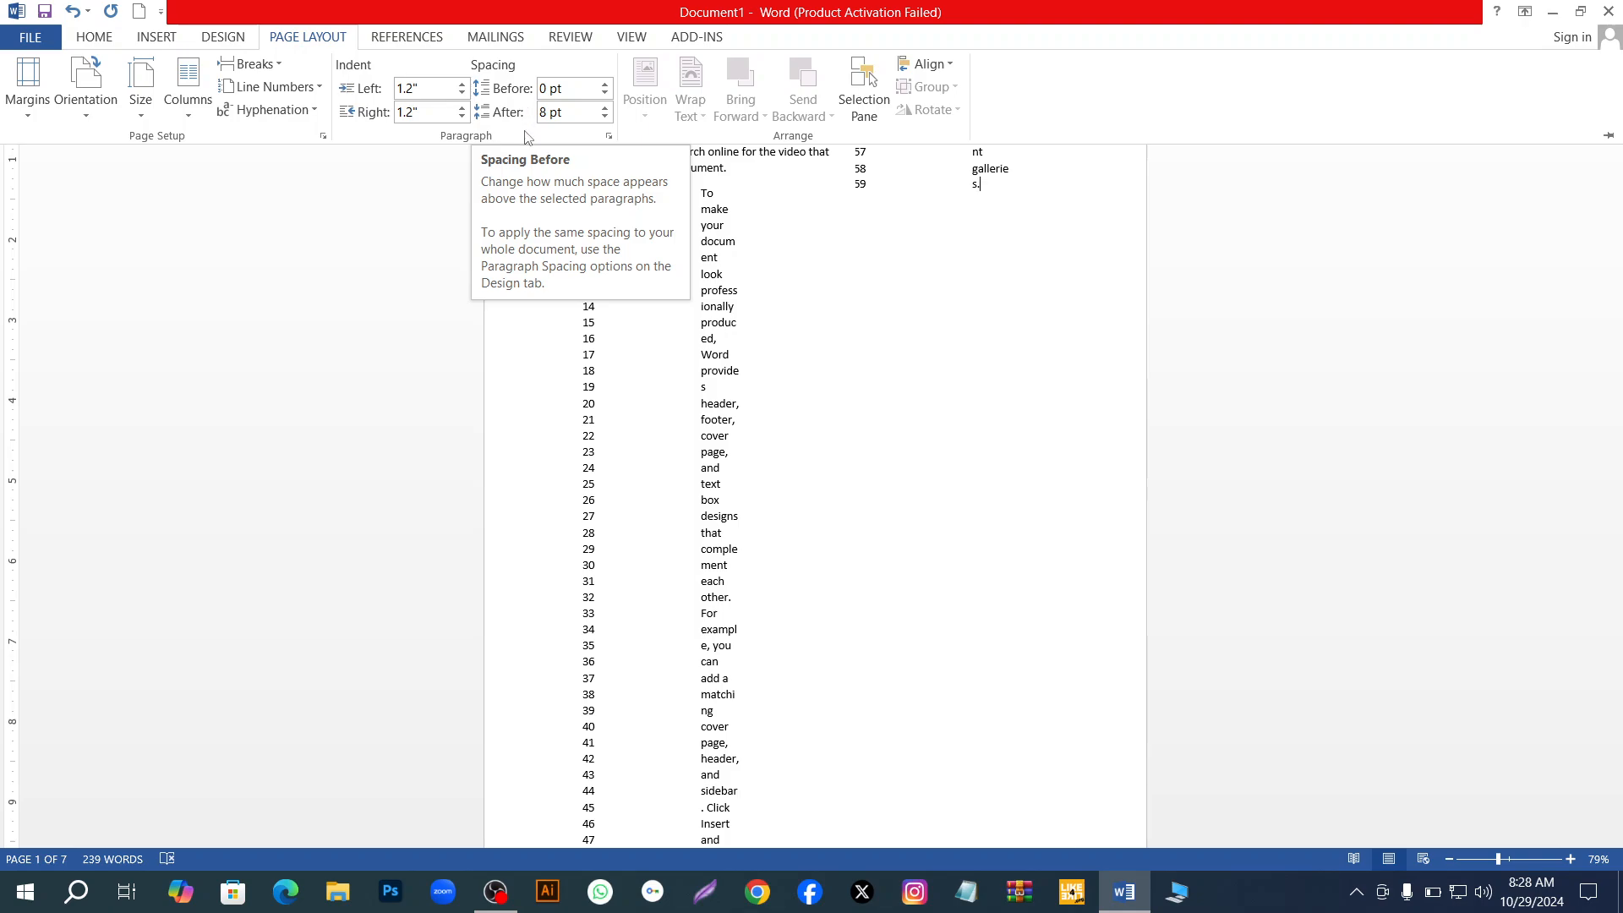
Set the spacing of the paragraph beginning "To make your document look" to 60 pt before and Auto after
{"action": "left_click", "coordinate": [605, 85]}
{"action": "left_click", "coordinate": [604, 84]}
{"action": "left_click", "coordinate": [605, 84]}
{"action": "left_click", "coordinate": [604, 85]}
{"action": "left_click", "coordinate": [604, 84]}
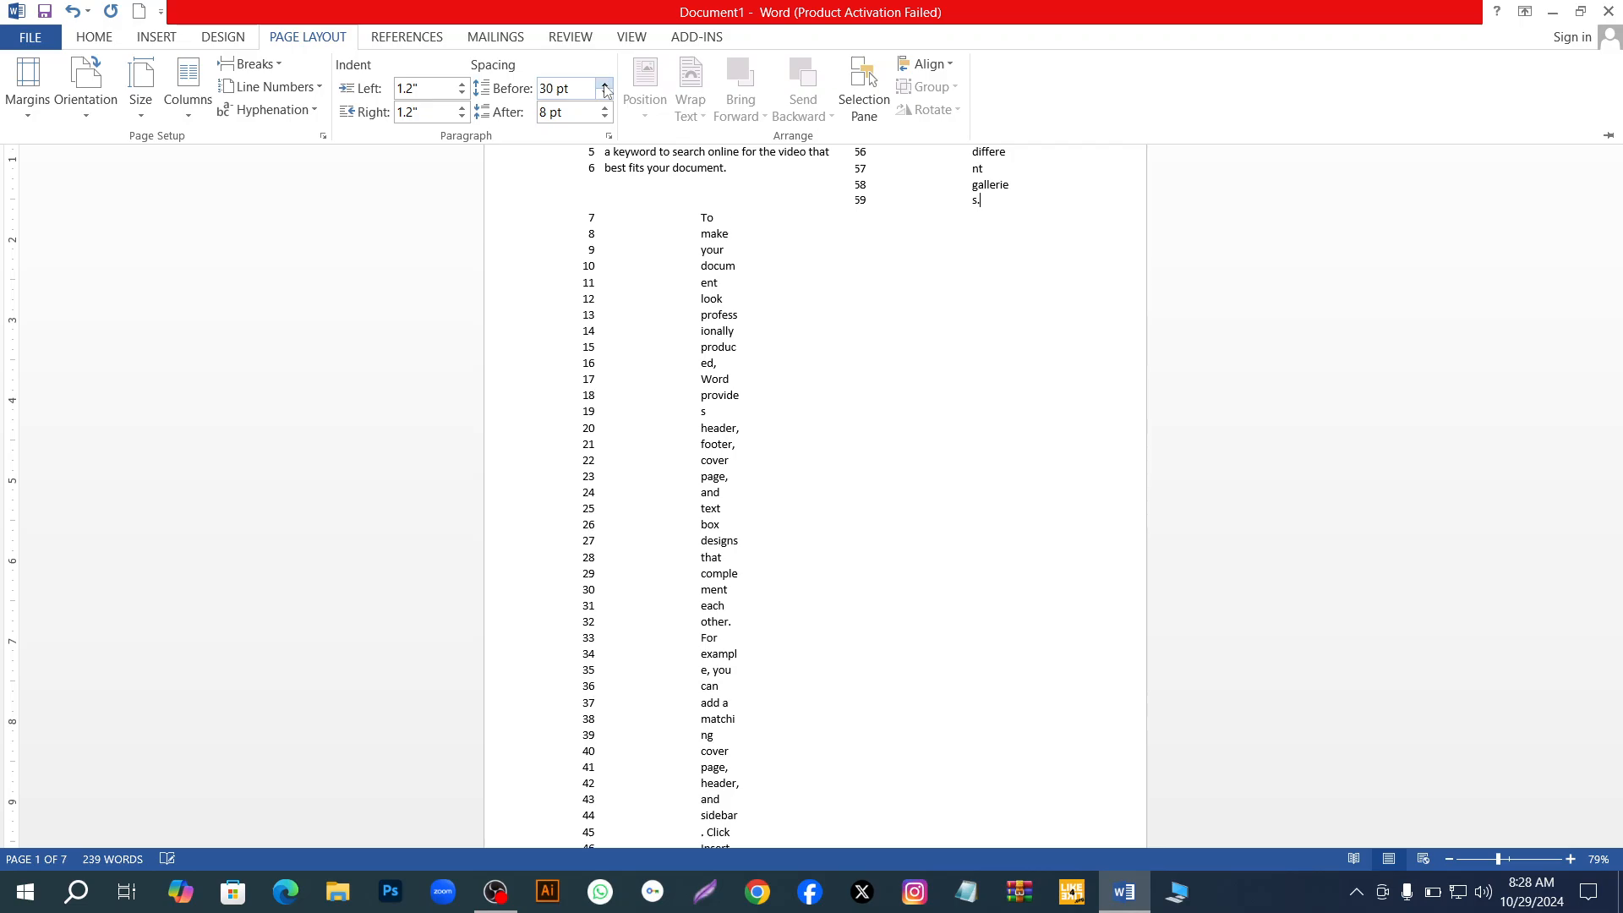
{"action": "left_click", "coordinate": [605, 85]}
{"action": "left_click", "coordinate": [604, 85]}
{"action": "left_click", "coordinate": [605, 85]}
{"action": "left_click", "coordinate": [604, 85]}
{"action": "left_click", "coordinate": [605, 85]}
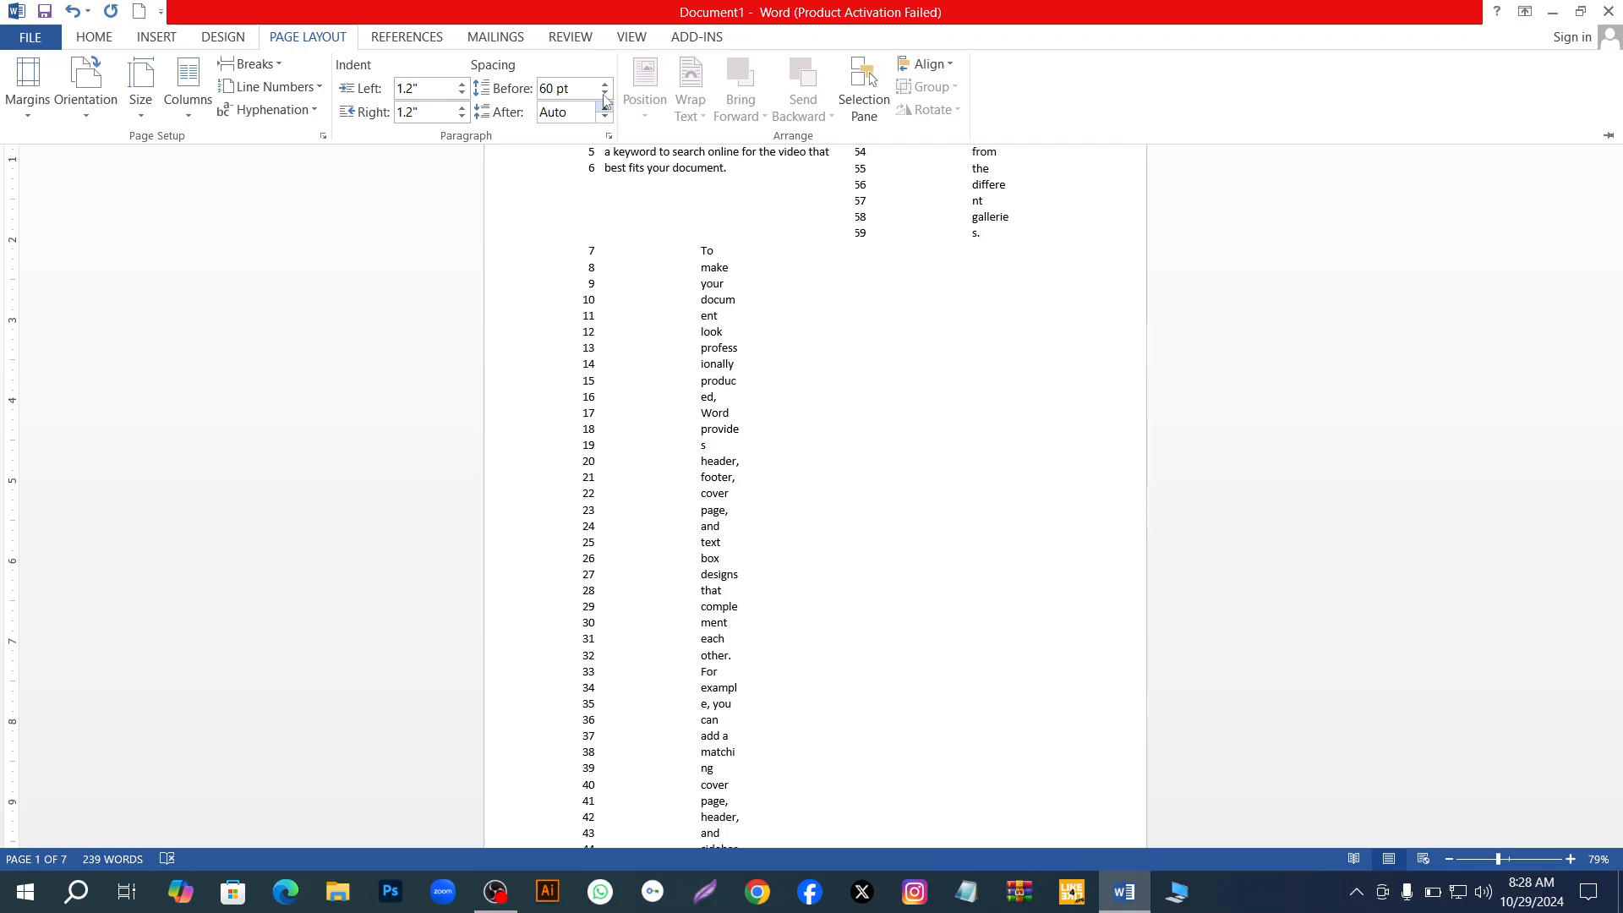
{"action": "scroll", "coordinate": [860, 364], "scroll_direction": "down", "scroll_amount": 10}
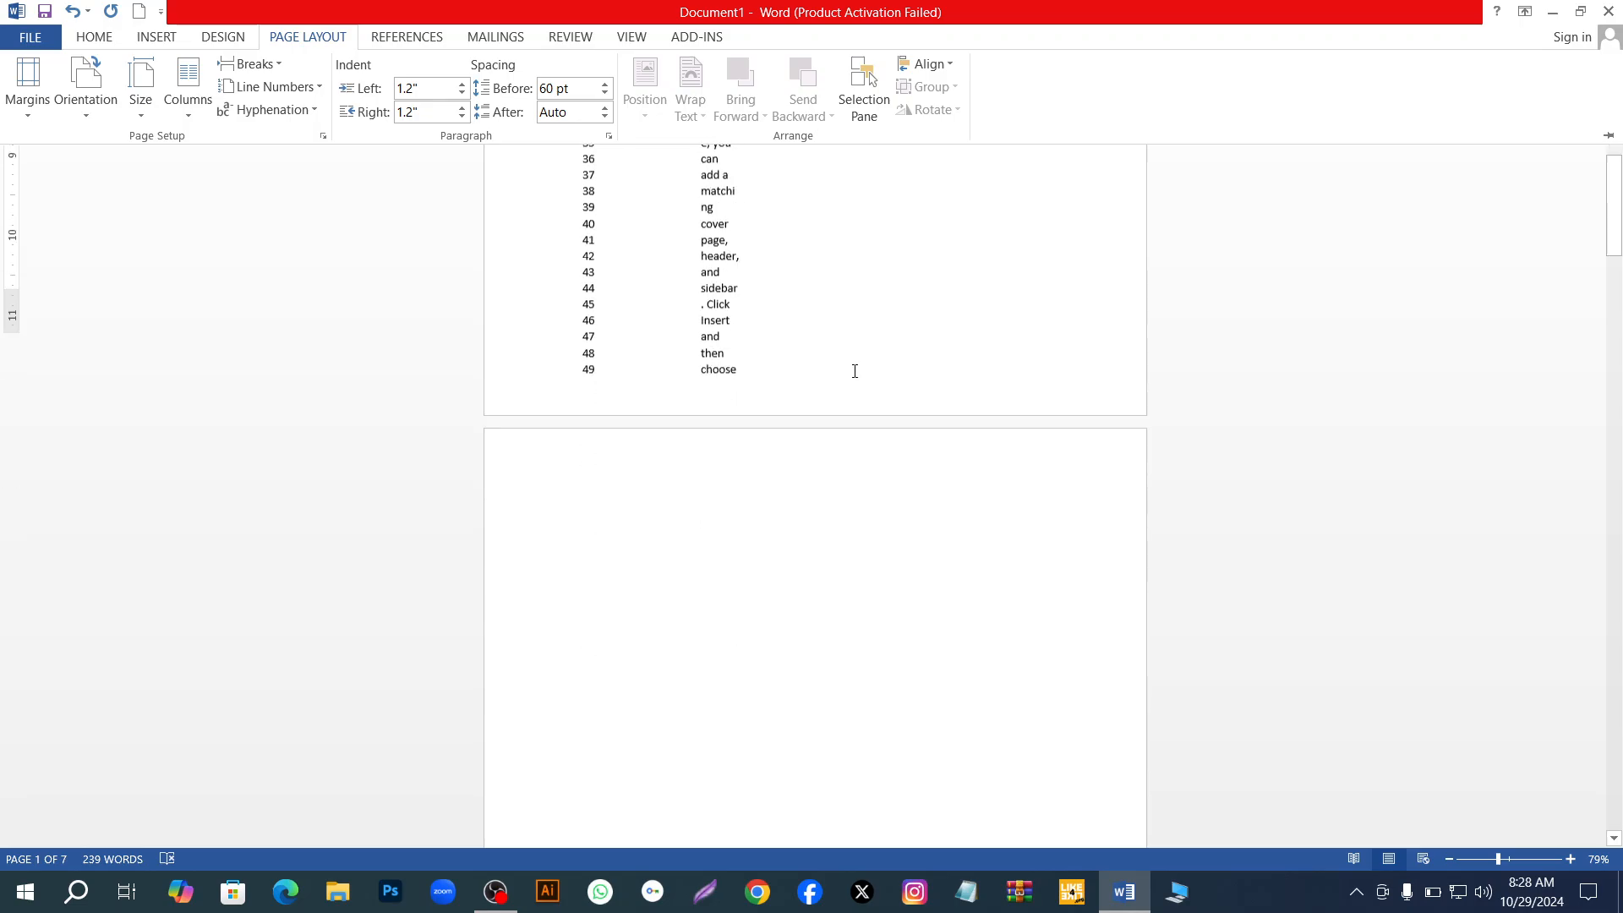
{"action": "key", "text": "ctrl+F1"}
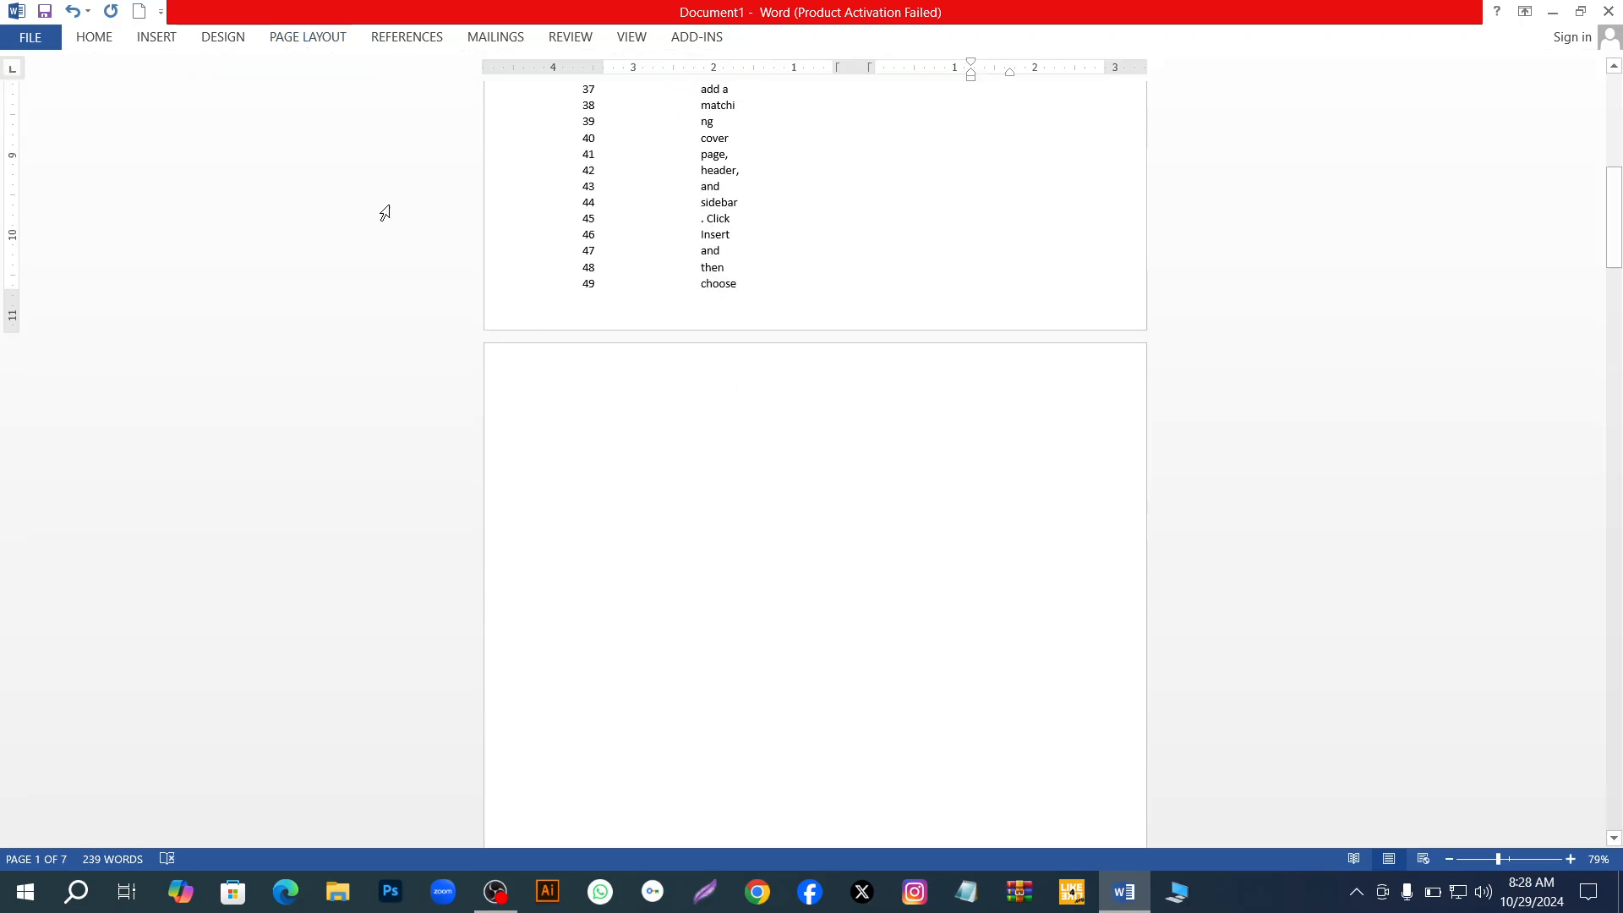
{"action": "left_click", "coordinate": [217, 42]}
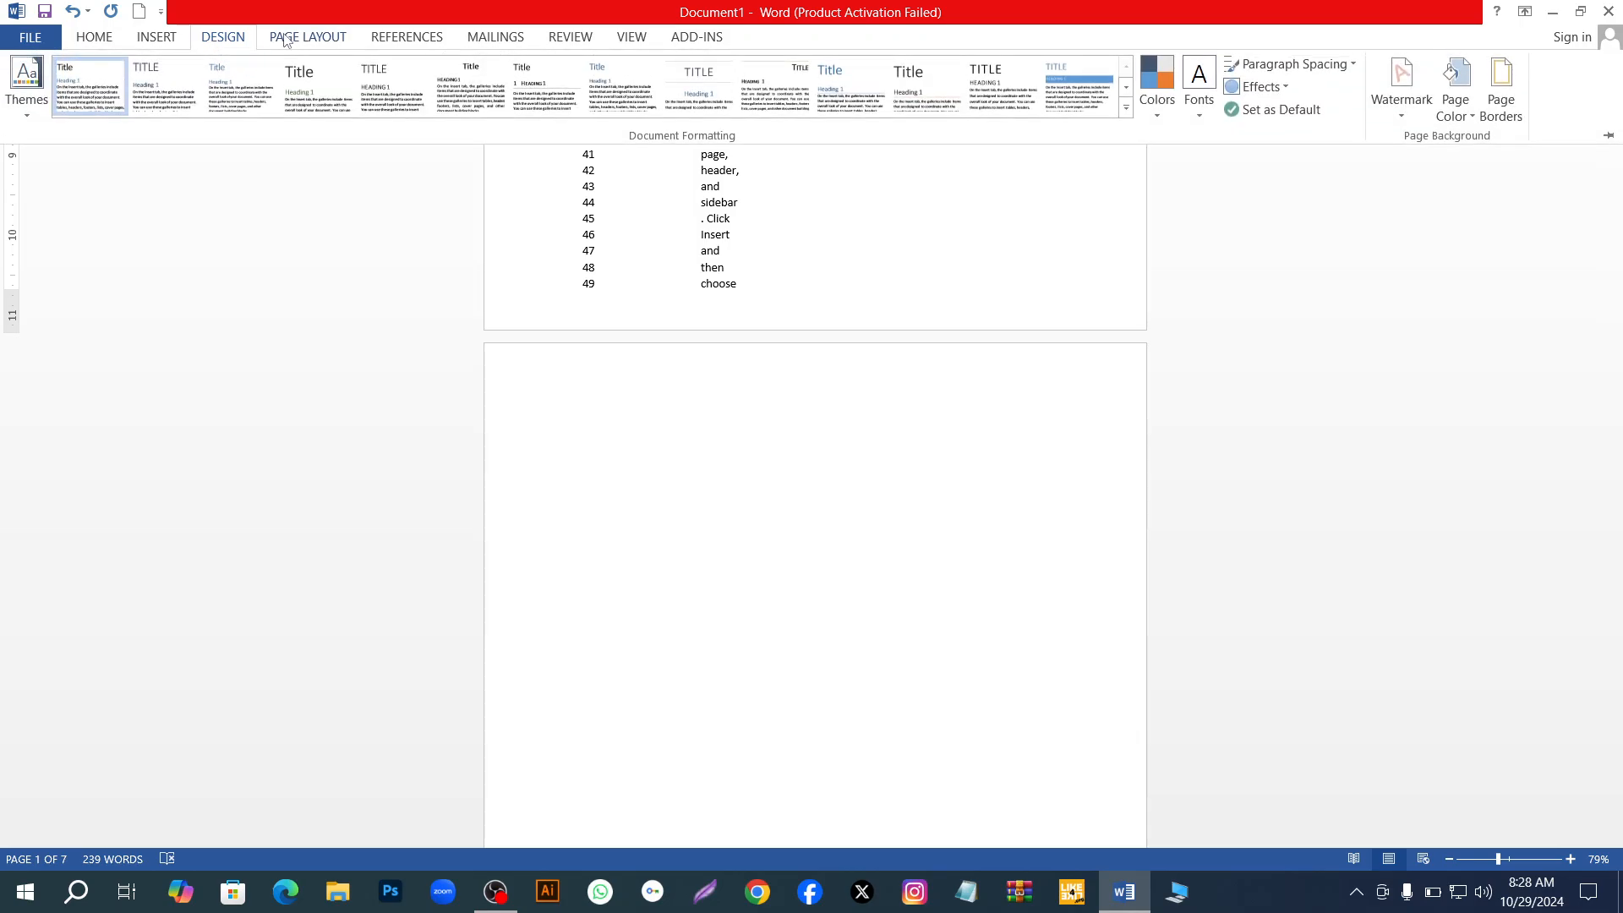
{"action": "left_click", "coordinate": [291, 38]}
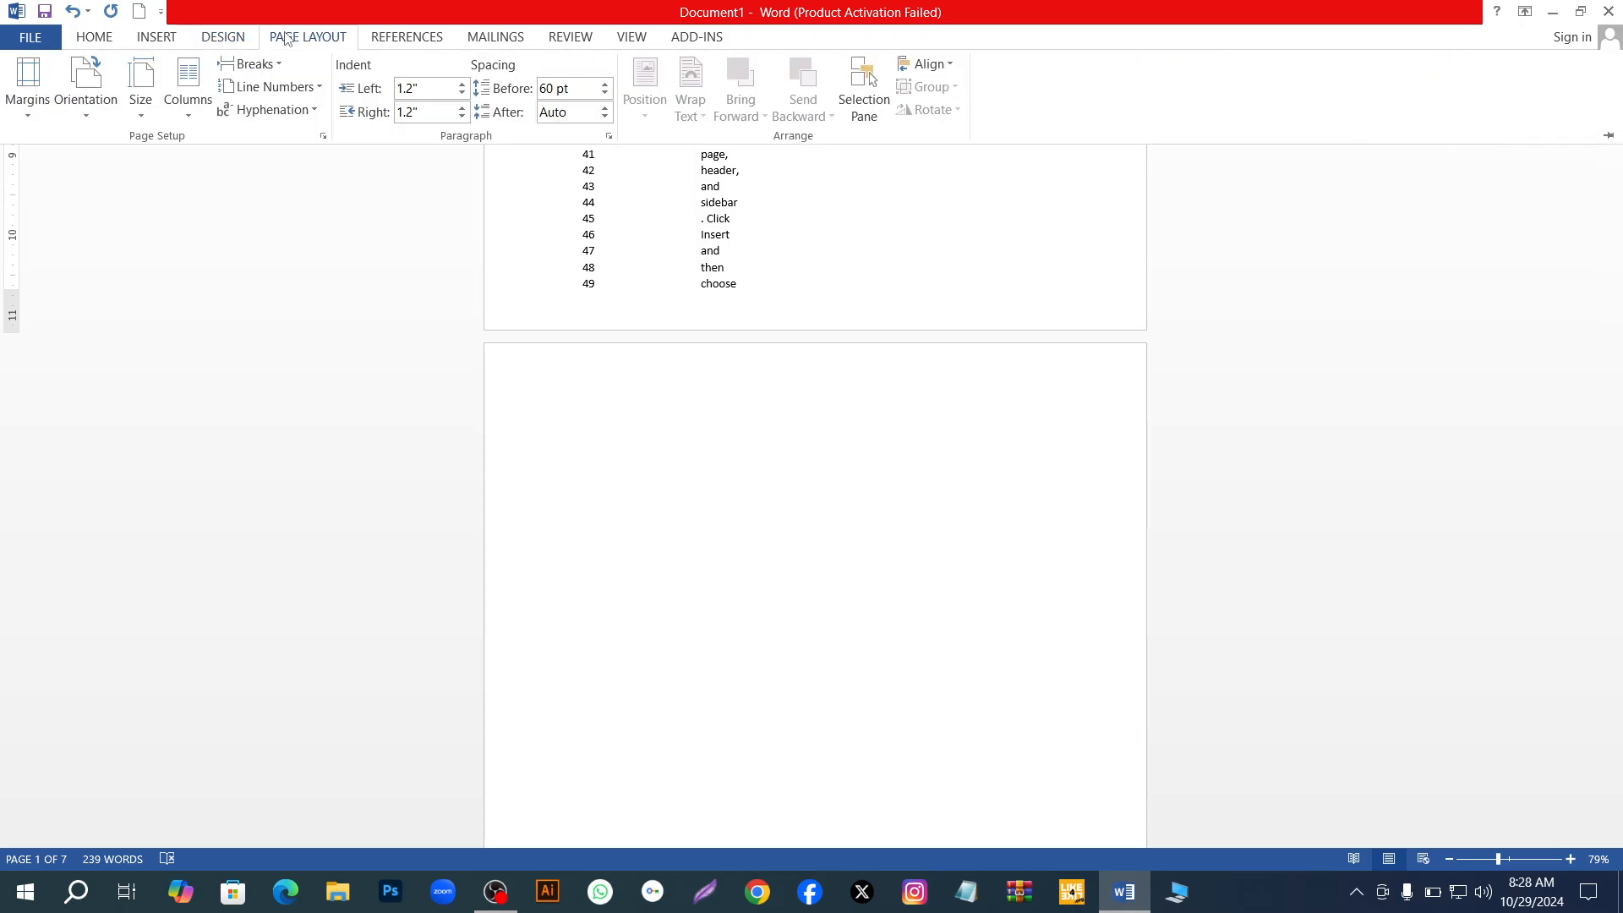
Insert the tea glass picture 737px-Emol from the Pictures folder at the end of the second paragraph, after "galleries"
{"action": "left_click", "coordinate": [167, 42]}
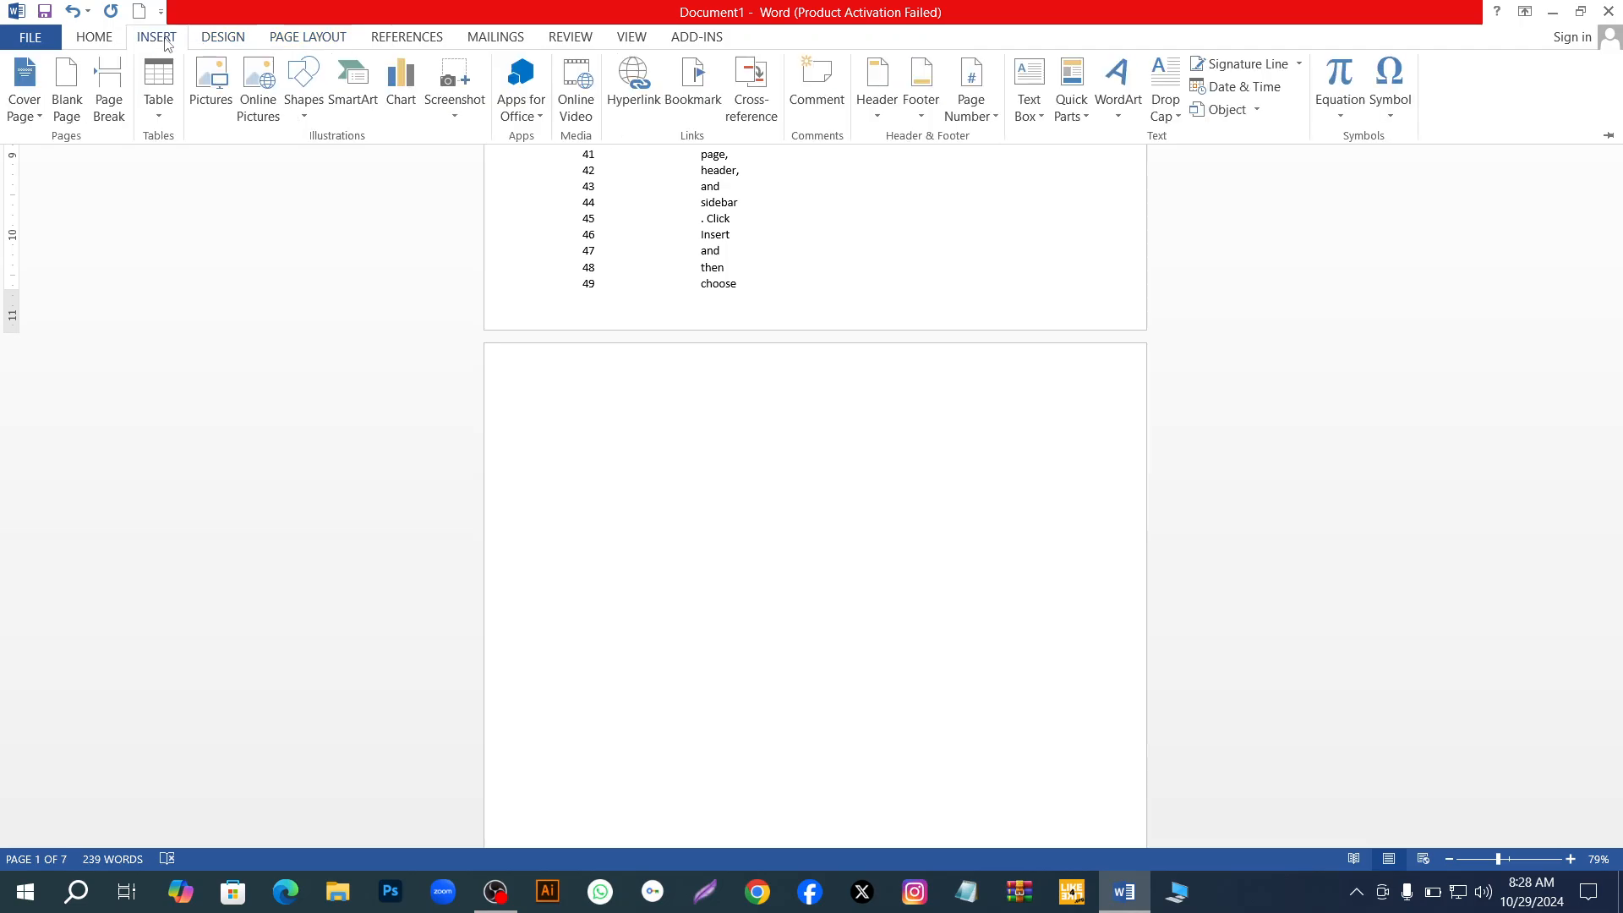
{"action": "left_click", "coordinate": [216, 76]}
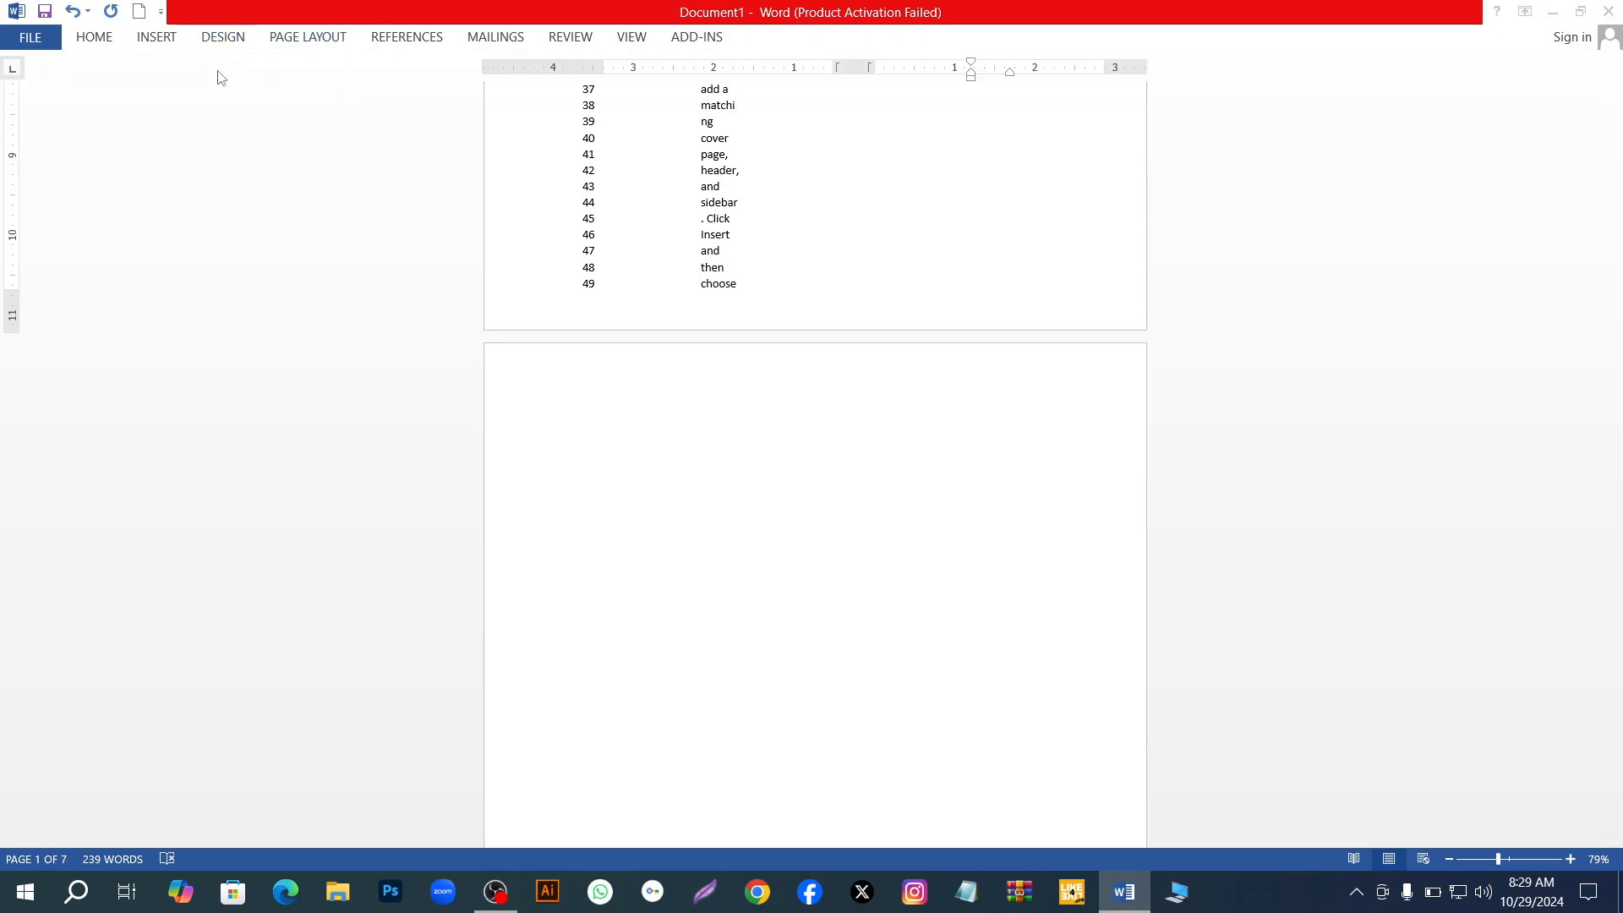
{"action": "scroll", "coordinate": [441, 323], "scroll_direction": "down", "scroll_amount": 5}
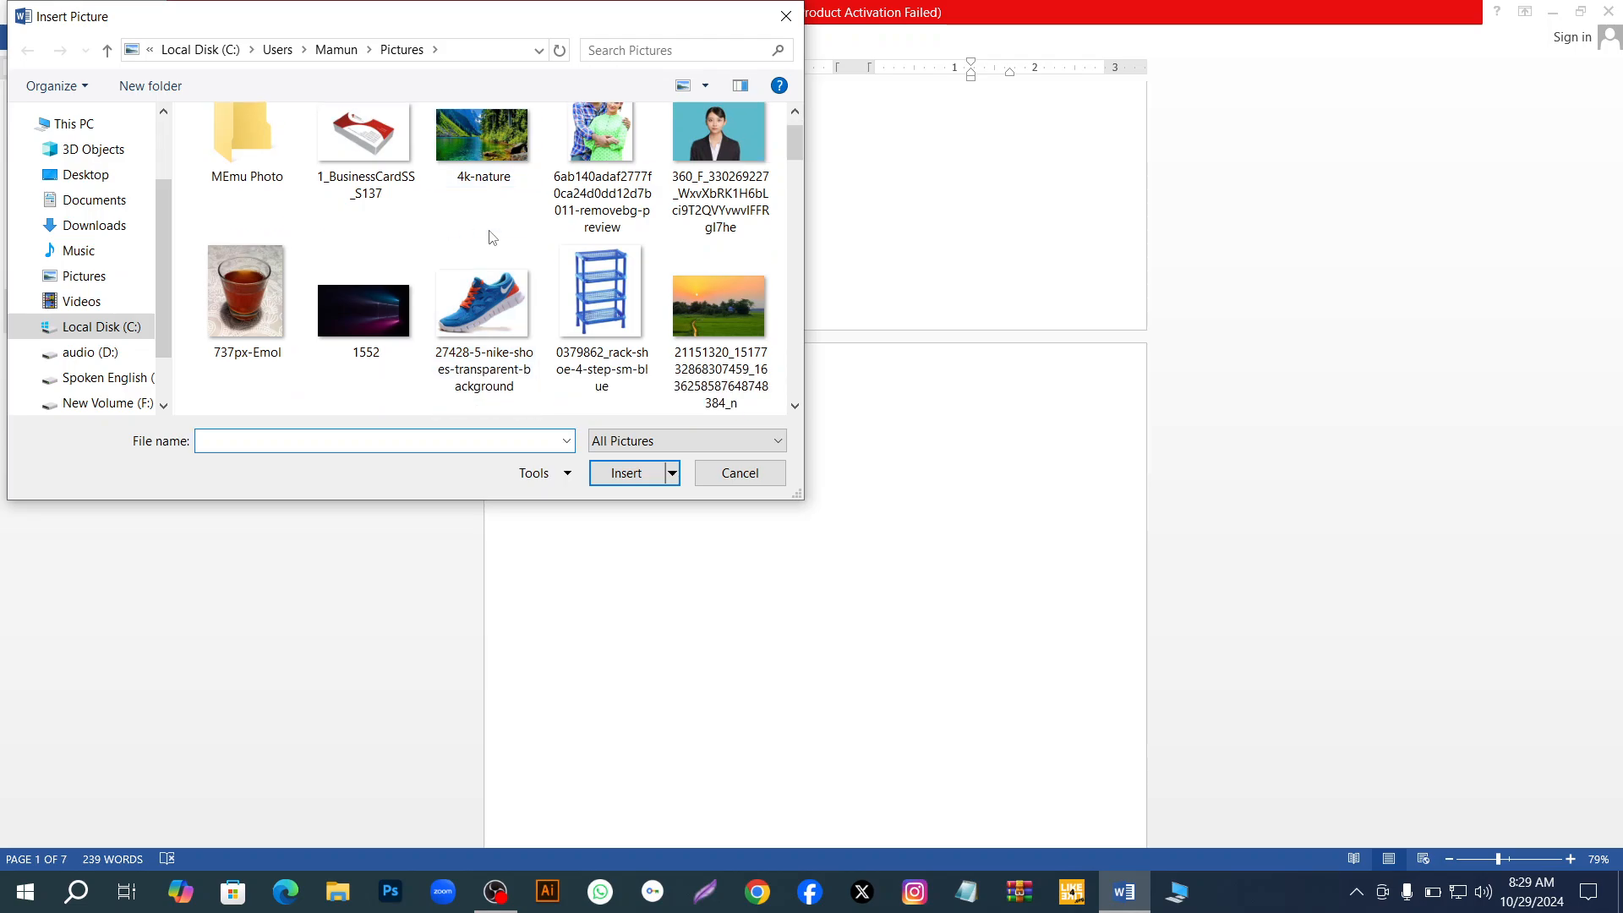
{"action": "scroll", "coordinate": [253, 164], "scroll_direction": "up", "scroll_amount": 2}
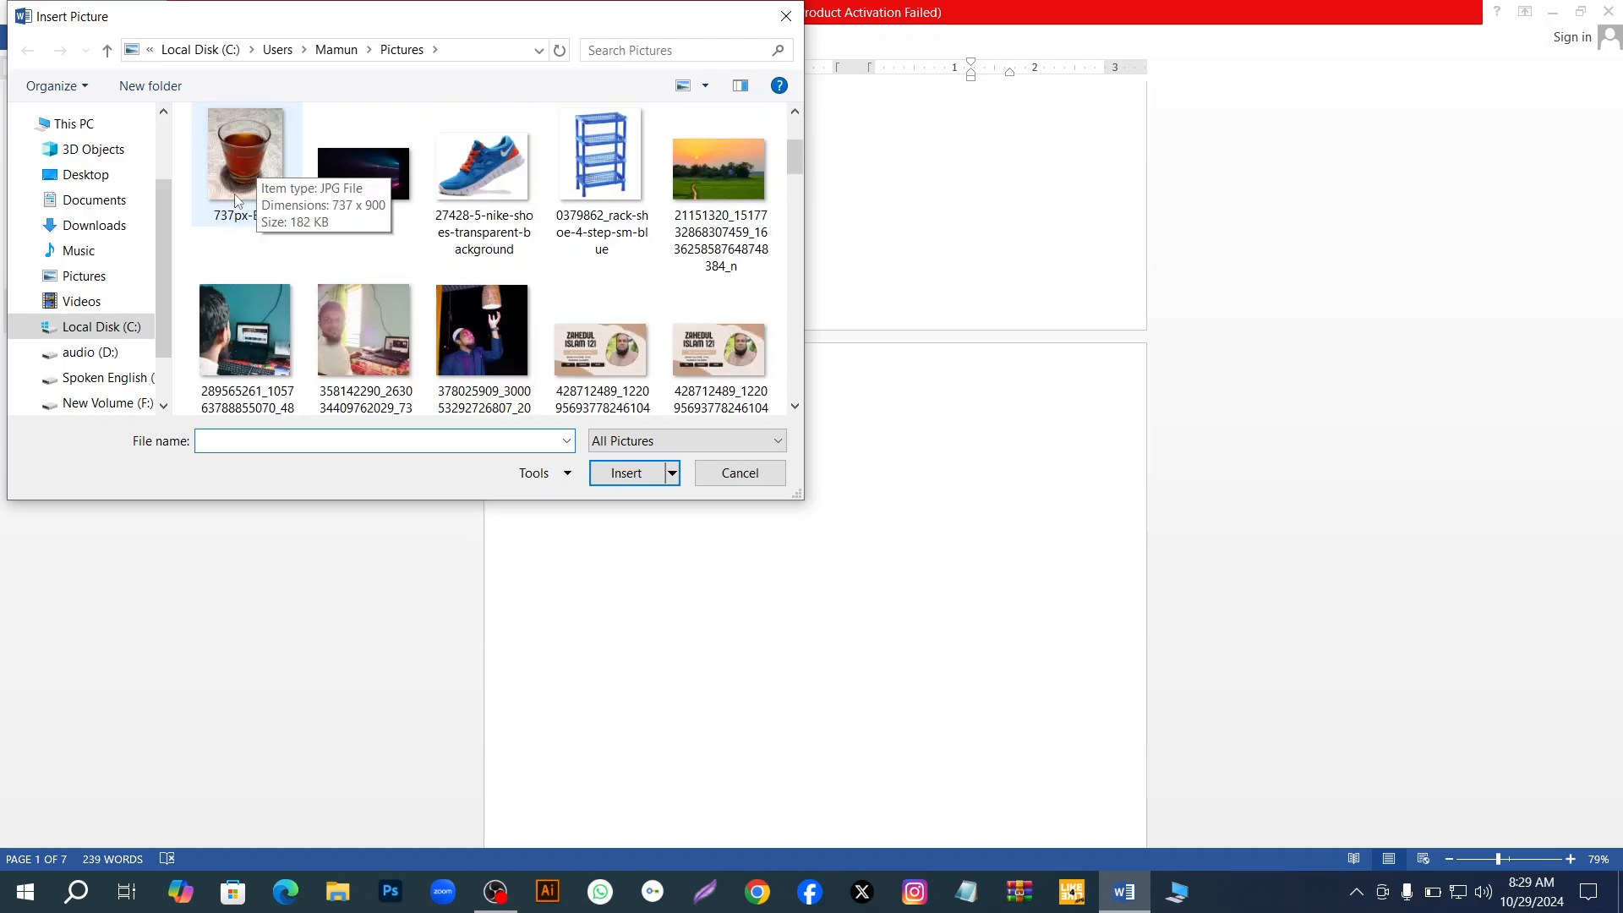
{"action": "left_click", "coordinate": [238, 169]}
{"action": "left_click", "coordinate": [630, 473]}
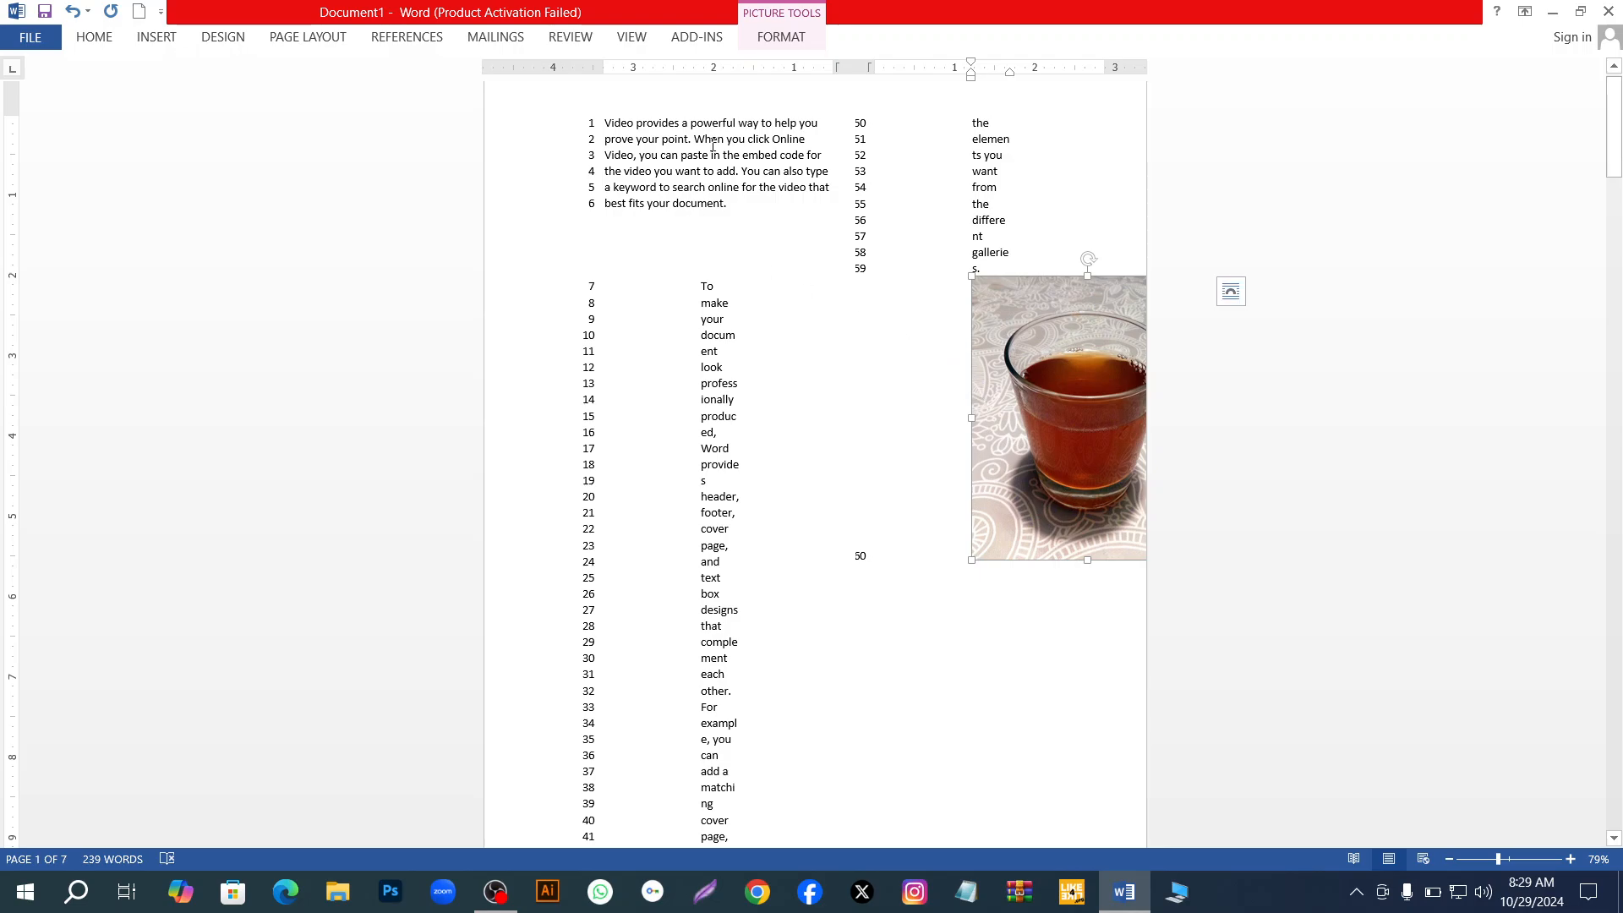
Set the tea glass picture's text wrapping to Behind Text and move it beside the paragraph beginning "To make your document look"
{"action": "left_click", "coordinate": [774, 35]}
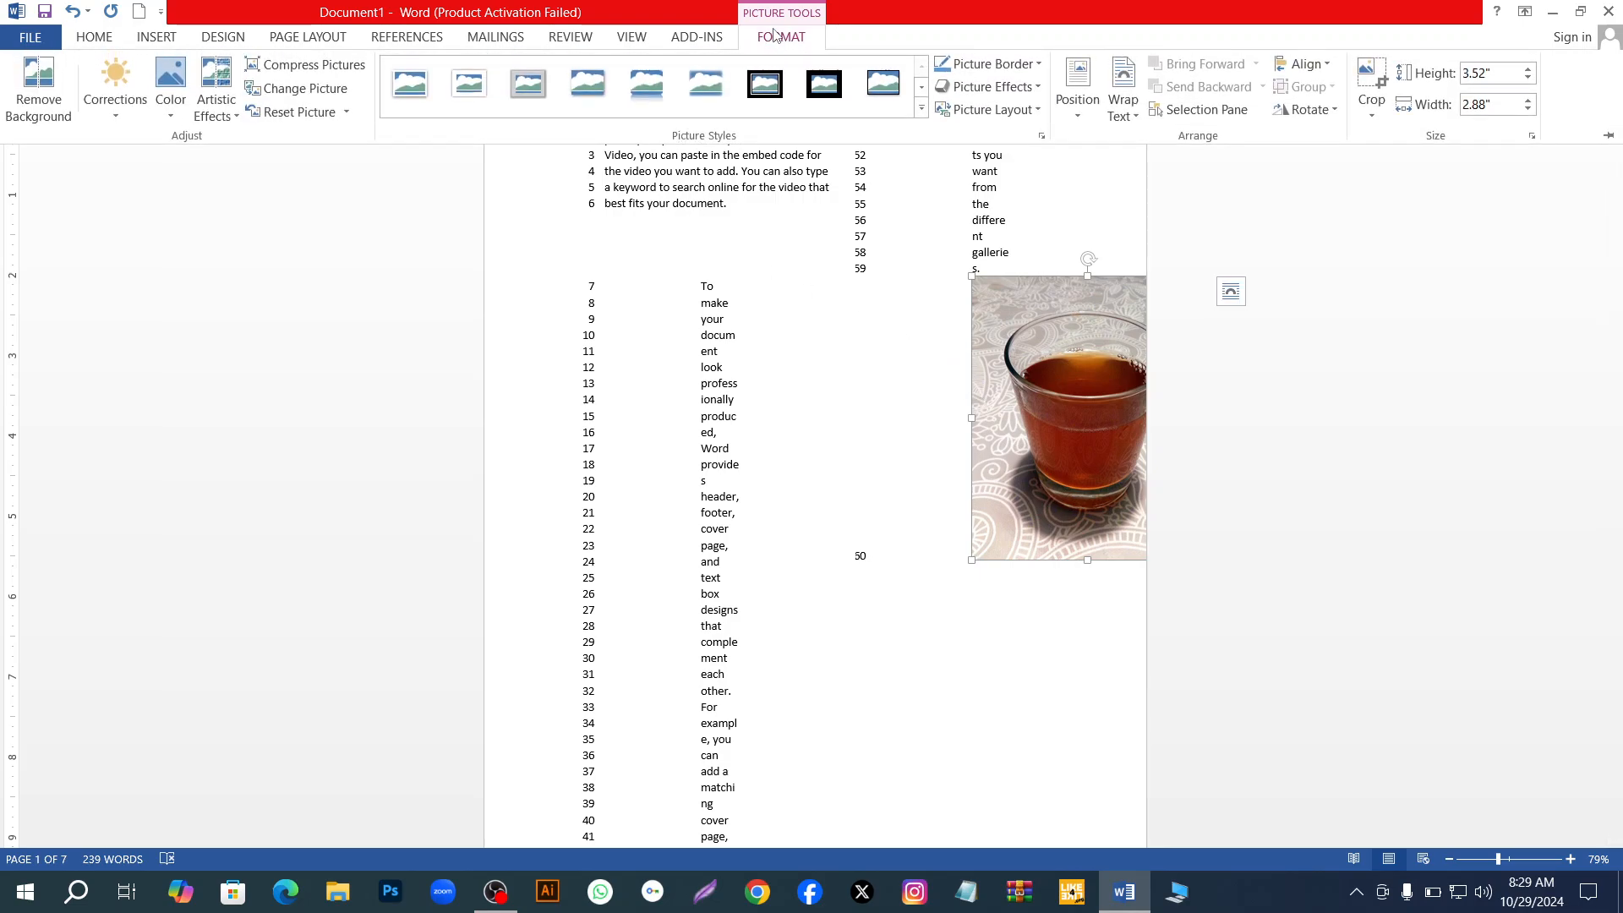
{"action": "left_click", "coordinate": [1123, 99]}
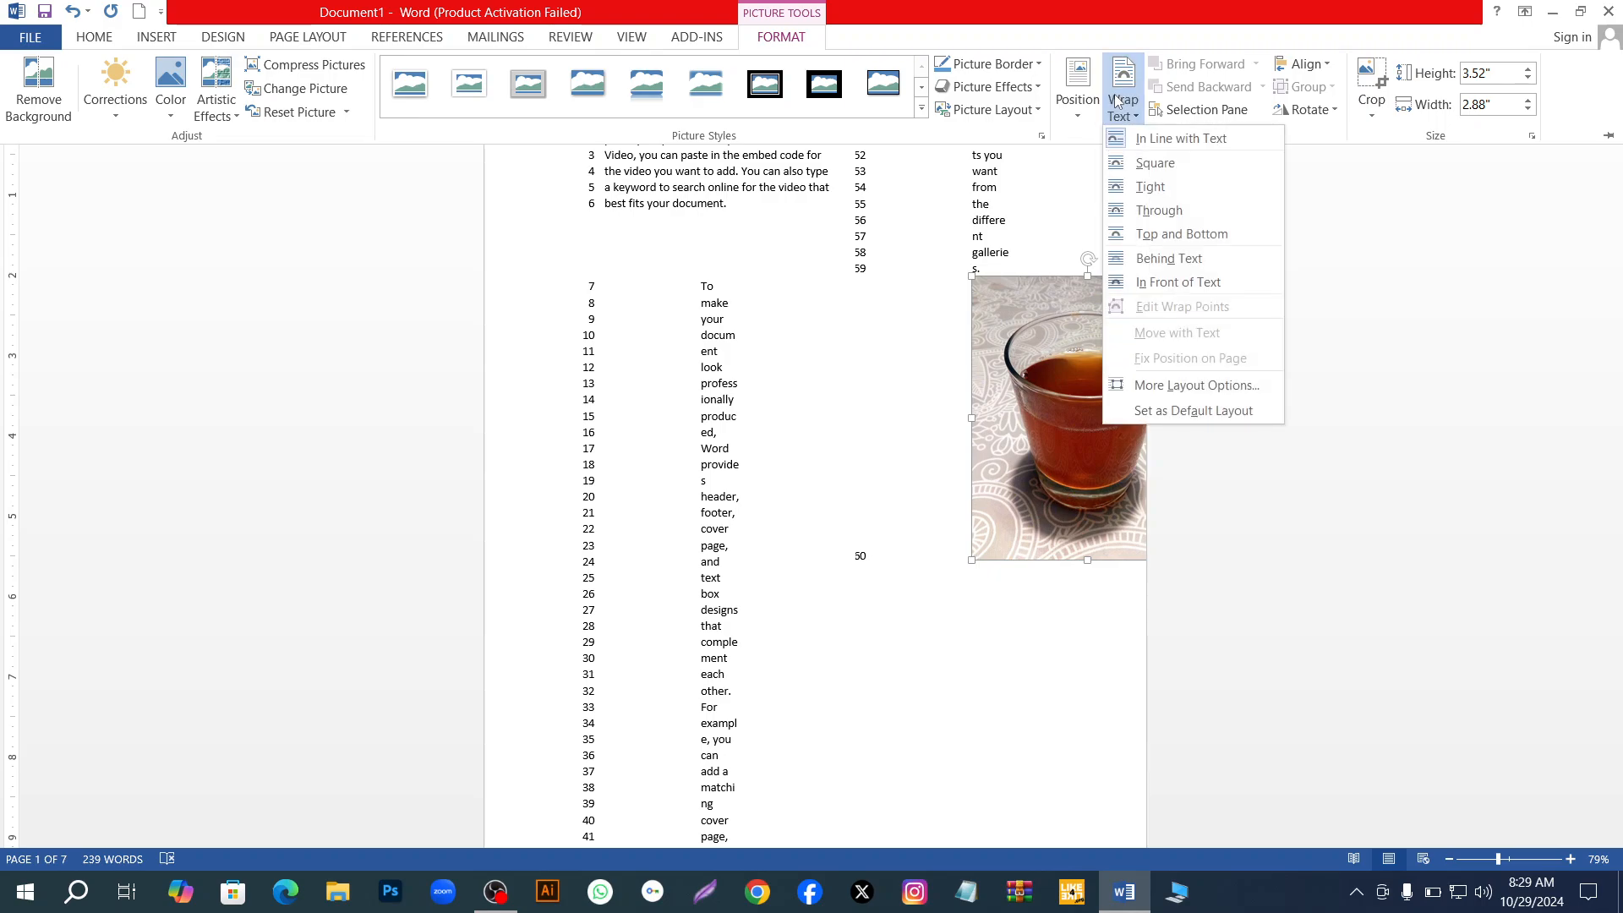
{"action": "left_click", "coordinate": [1171, 259]}
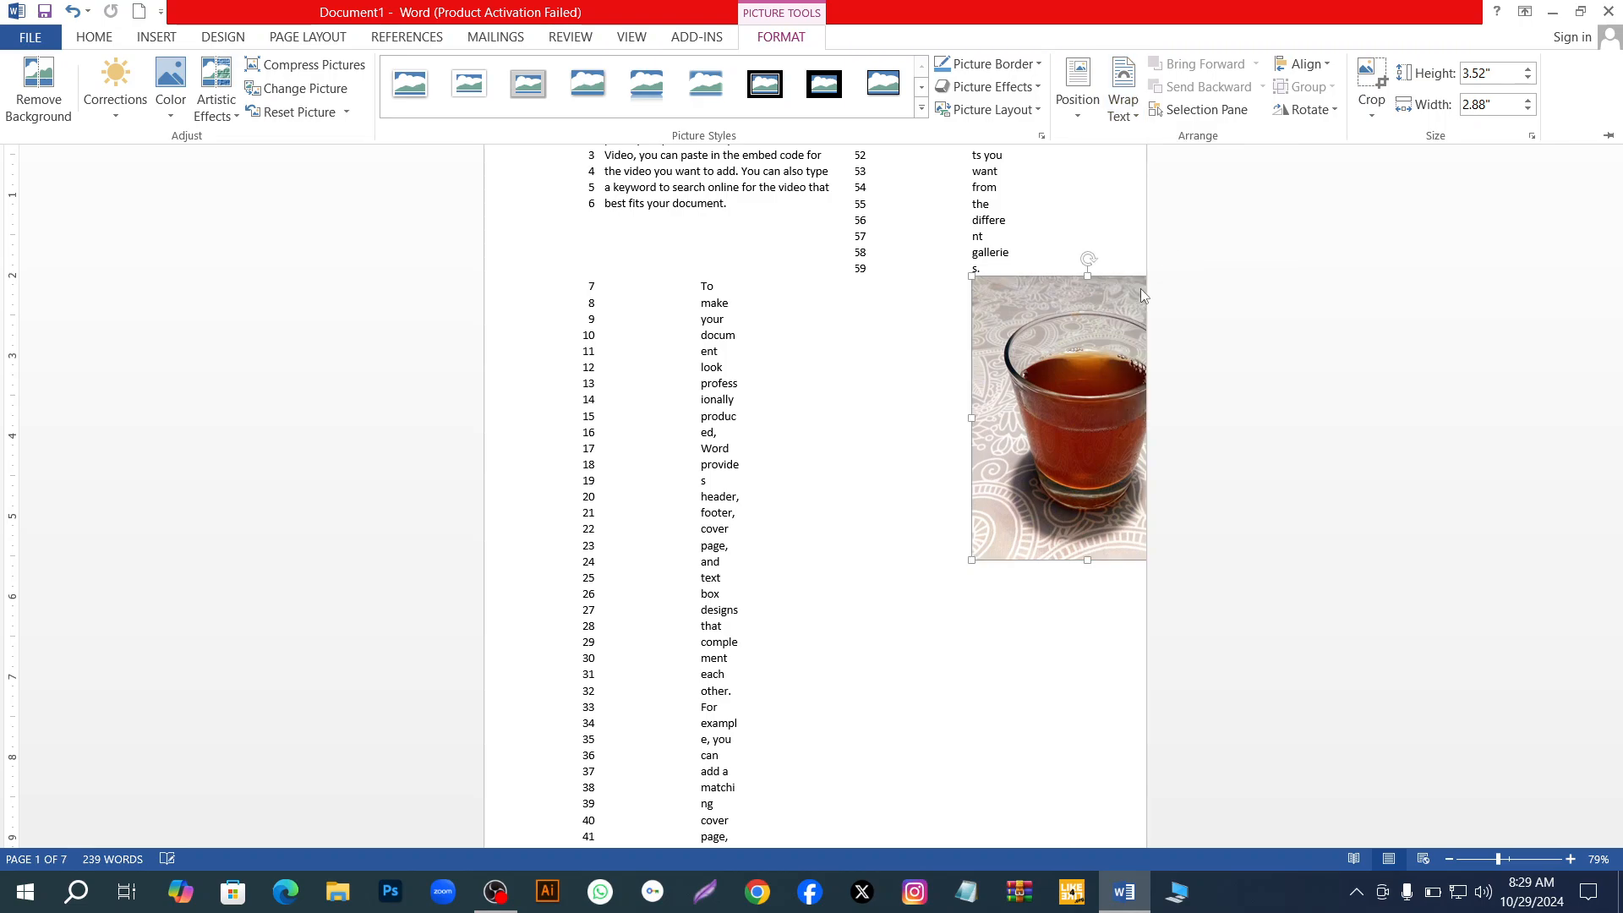
{"action": "left_click", "coordinate": [982, 332]}
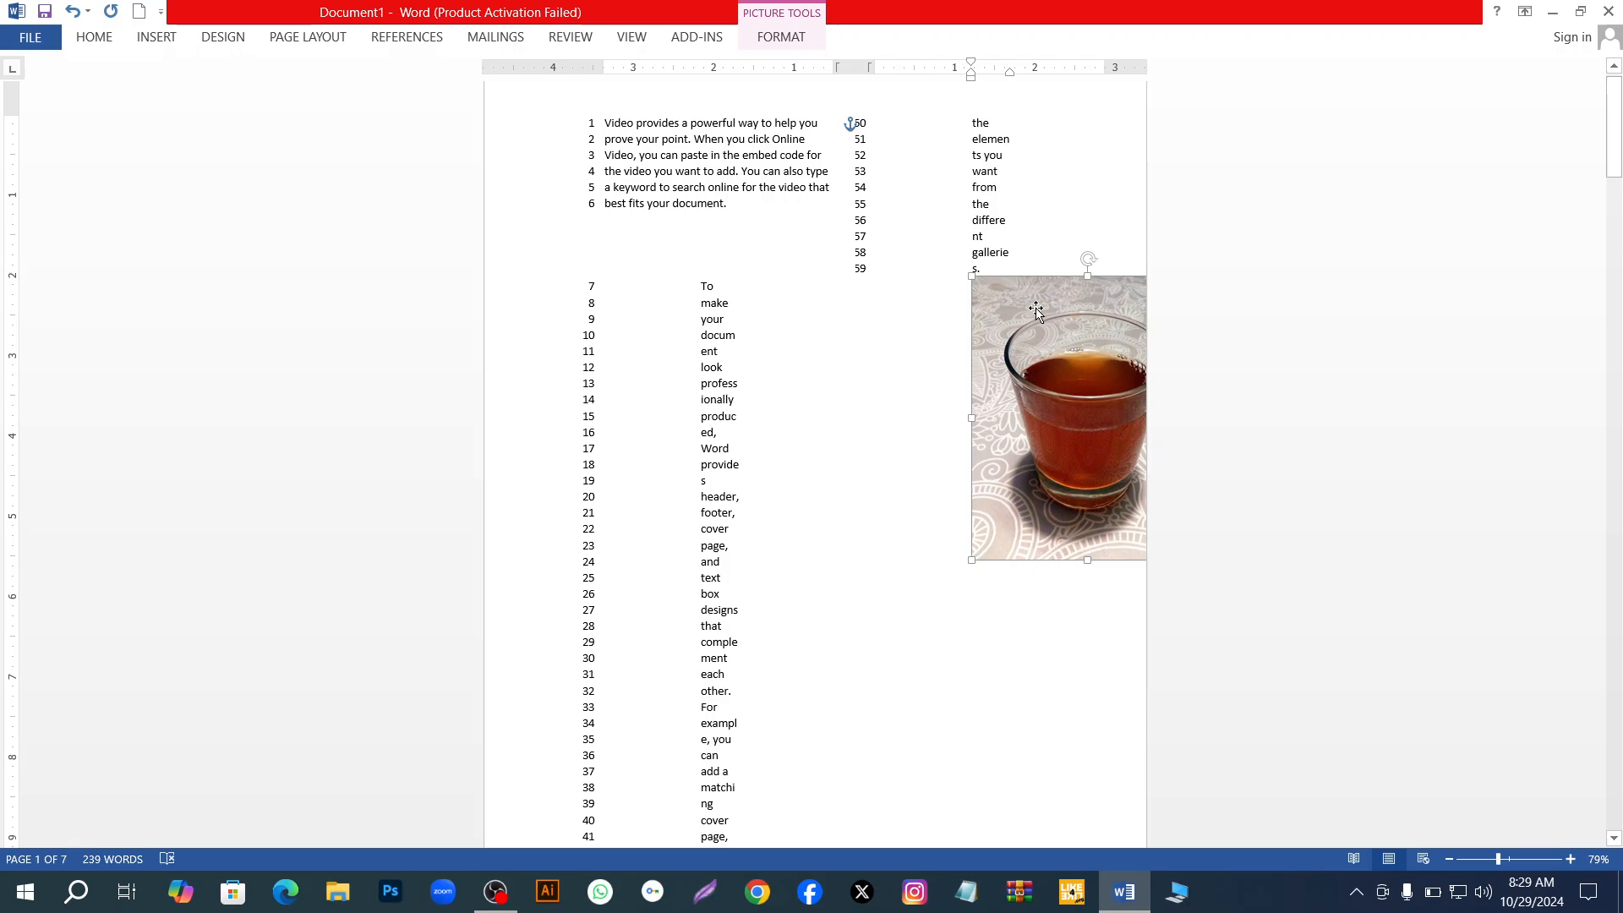
{"action": "left_click_drag", "start_coordinate": [1037, 306], "coordinate": [829, 370]}
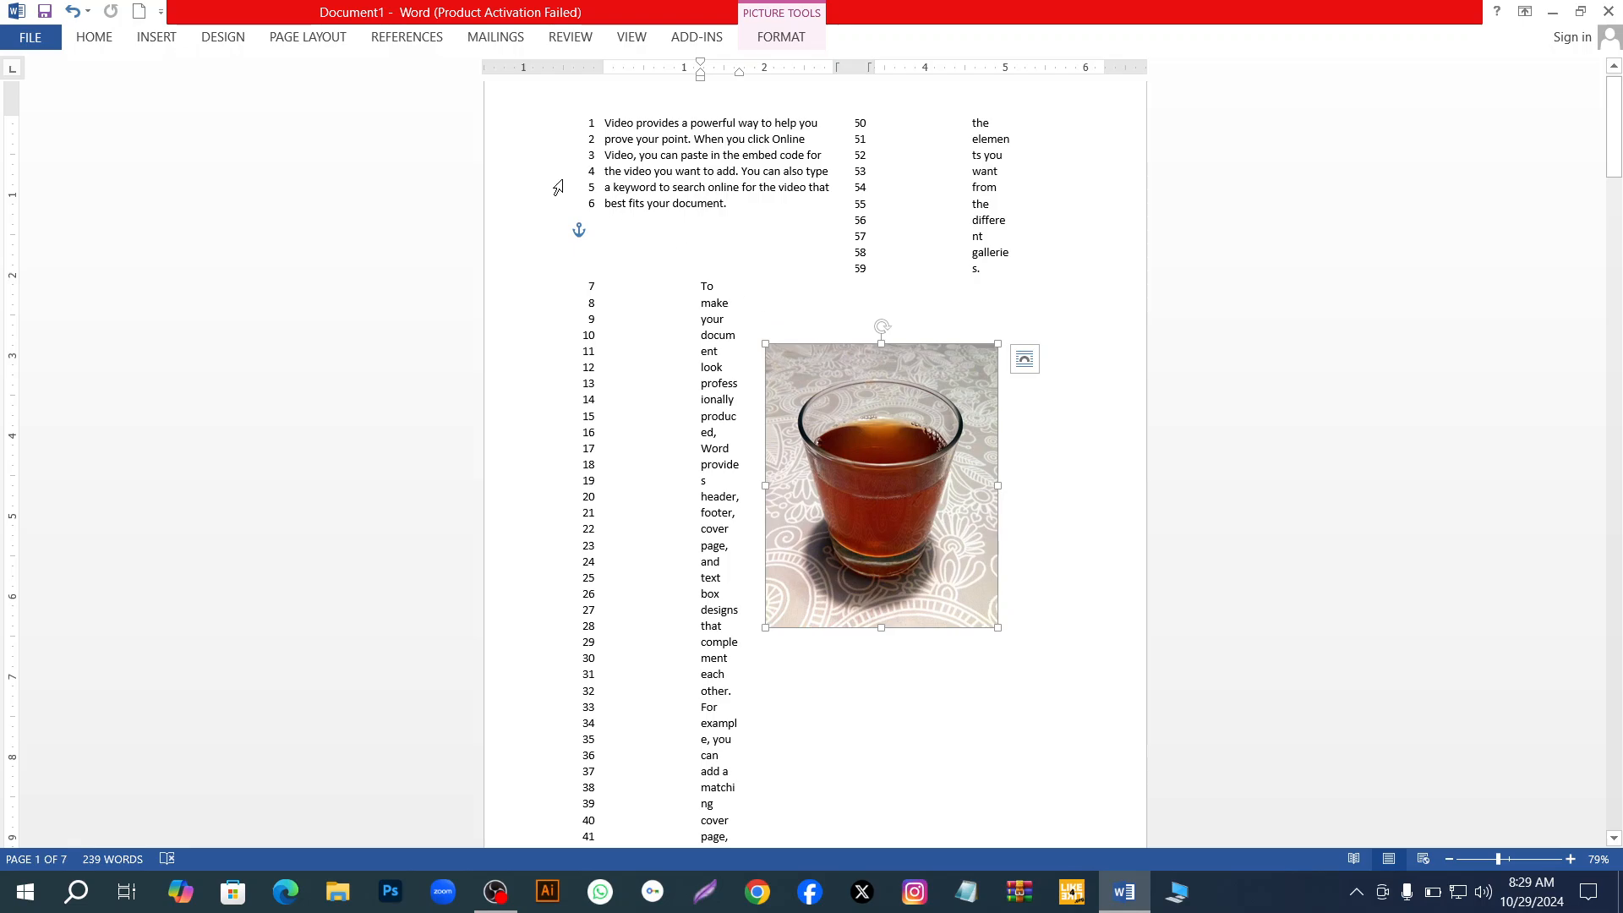
Insert the picture 4k-nature from the Pictures folder and place it just after the word "To" in the second paragraph
{"action": "scroll", "coordinate": [787, 465], "scroll_direction": "up", "scroll_amount": 1}
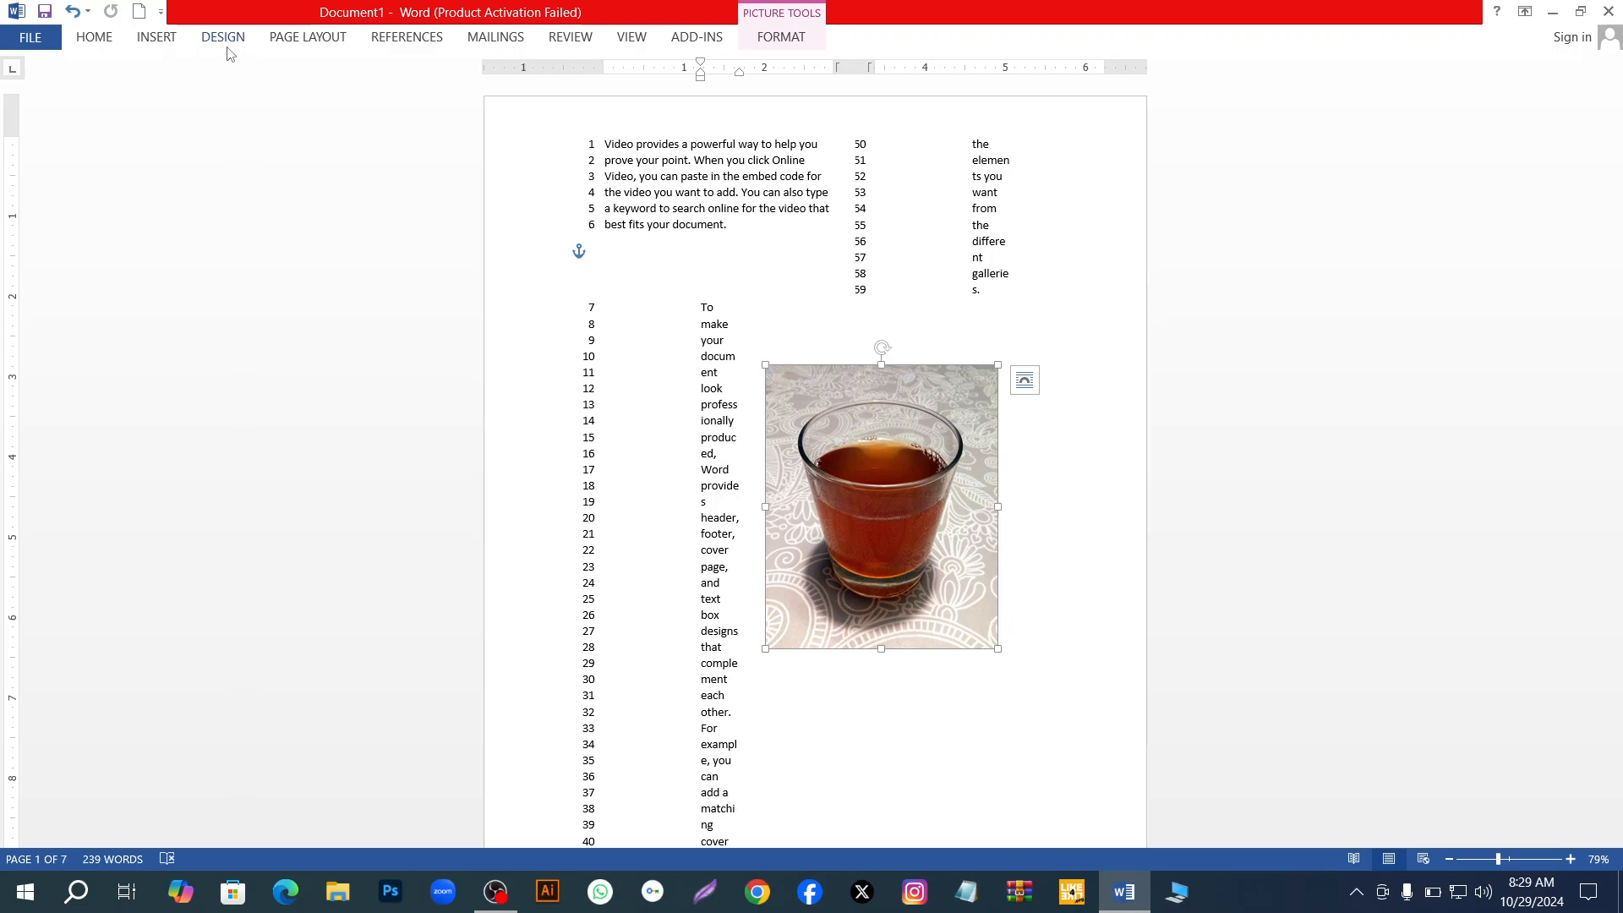
{"action": "left_click", "coordinate": [155, 37]}
{"action": "left_click", "coordinate": [214, 94]}
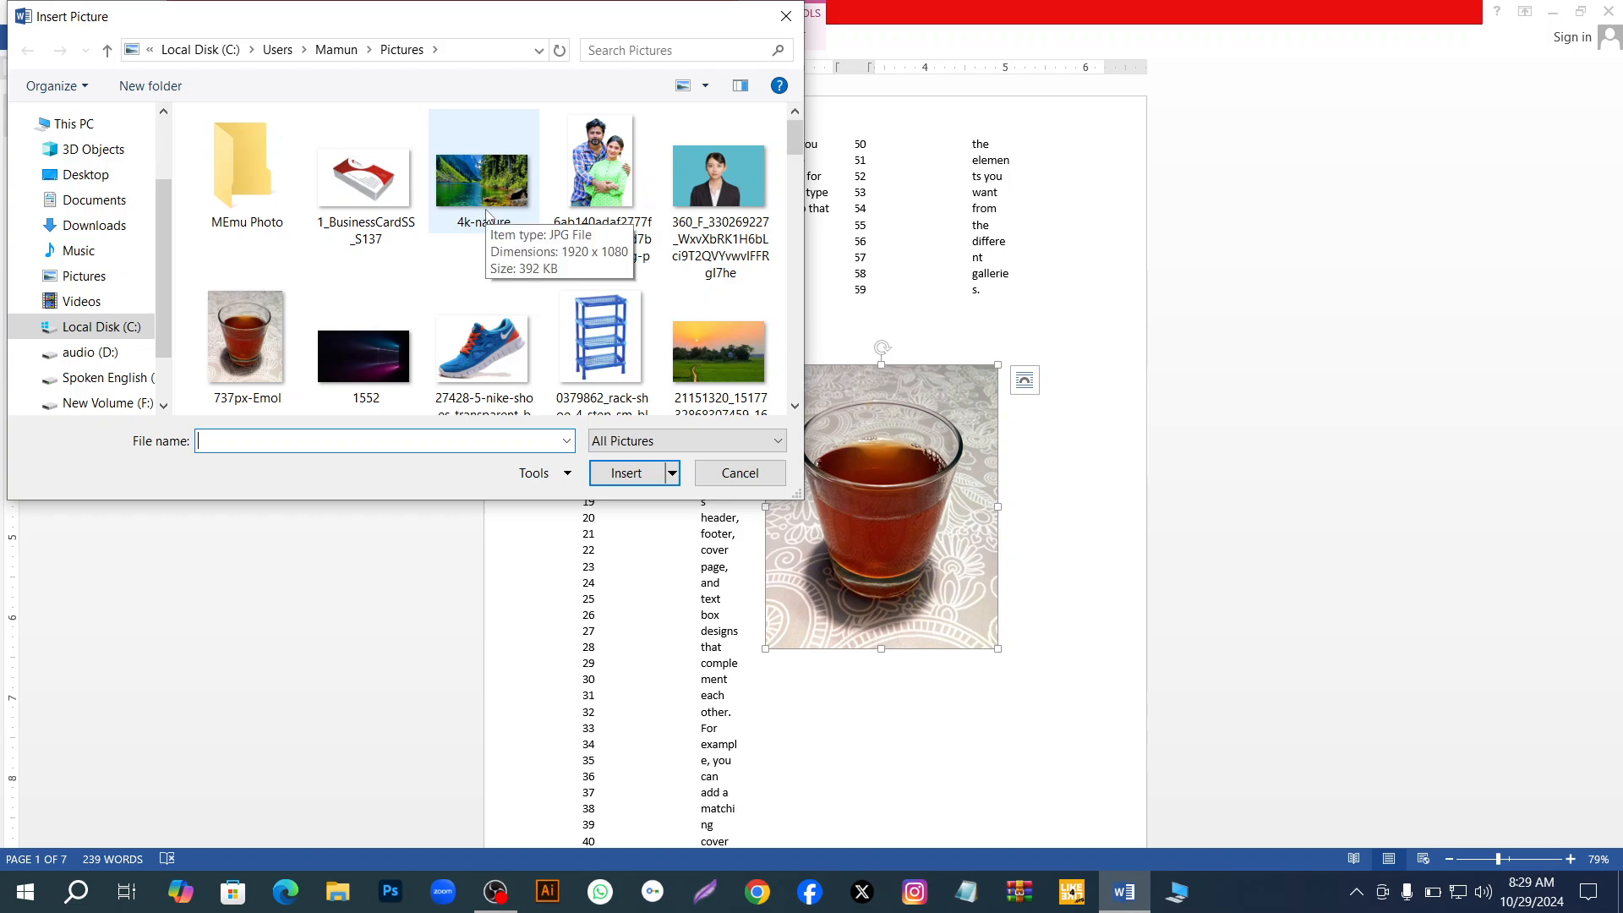
{"action": "left_click", "coordinate": [488, 215]}
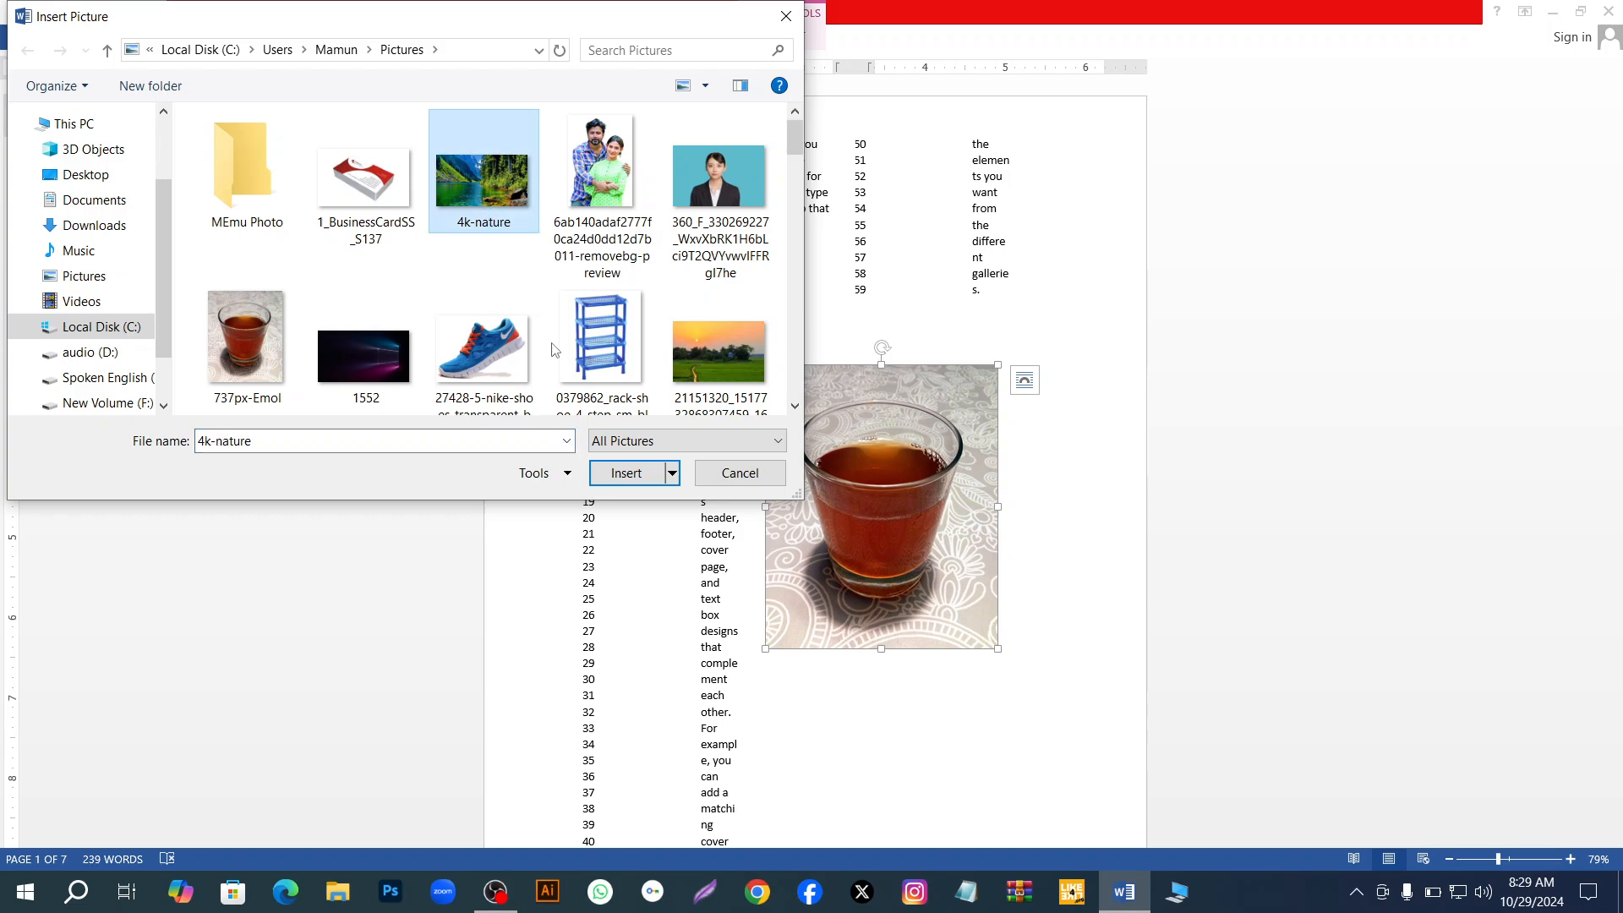
{"action": "left_click", "coordinate": [630, 474]}
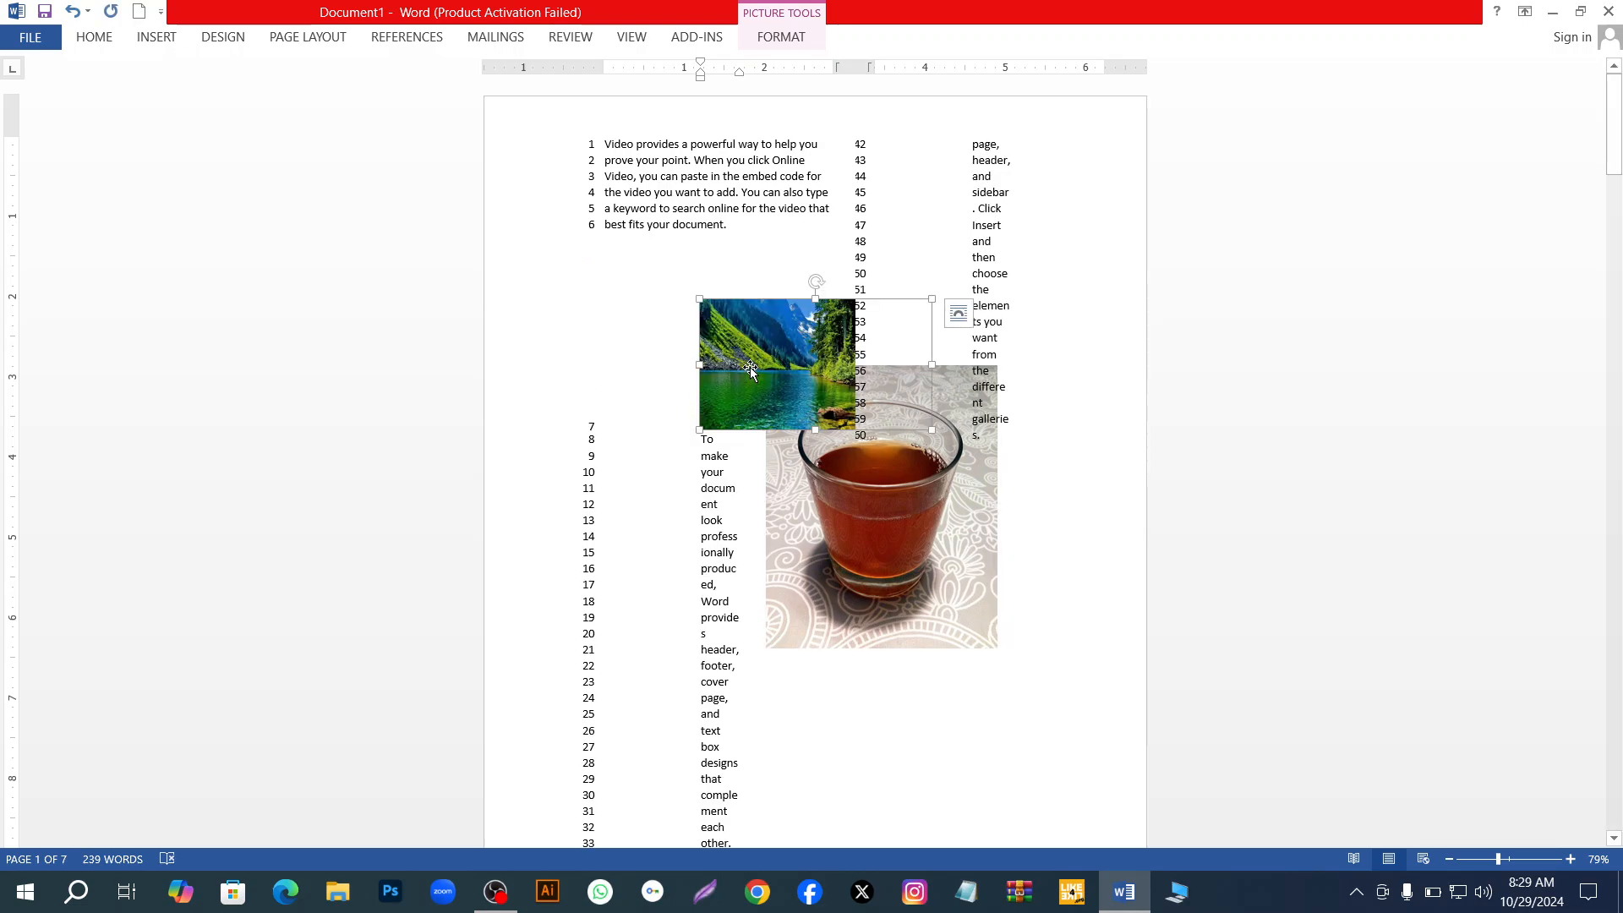
{"action": "left_click_drag", "start_coordinate": [749, 367], "coordinate": [823, 378]}
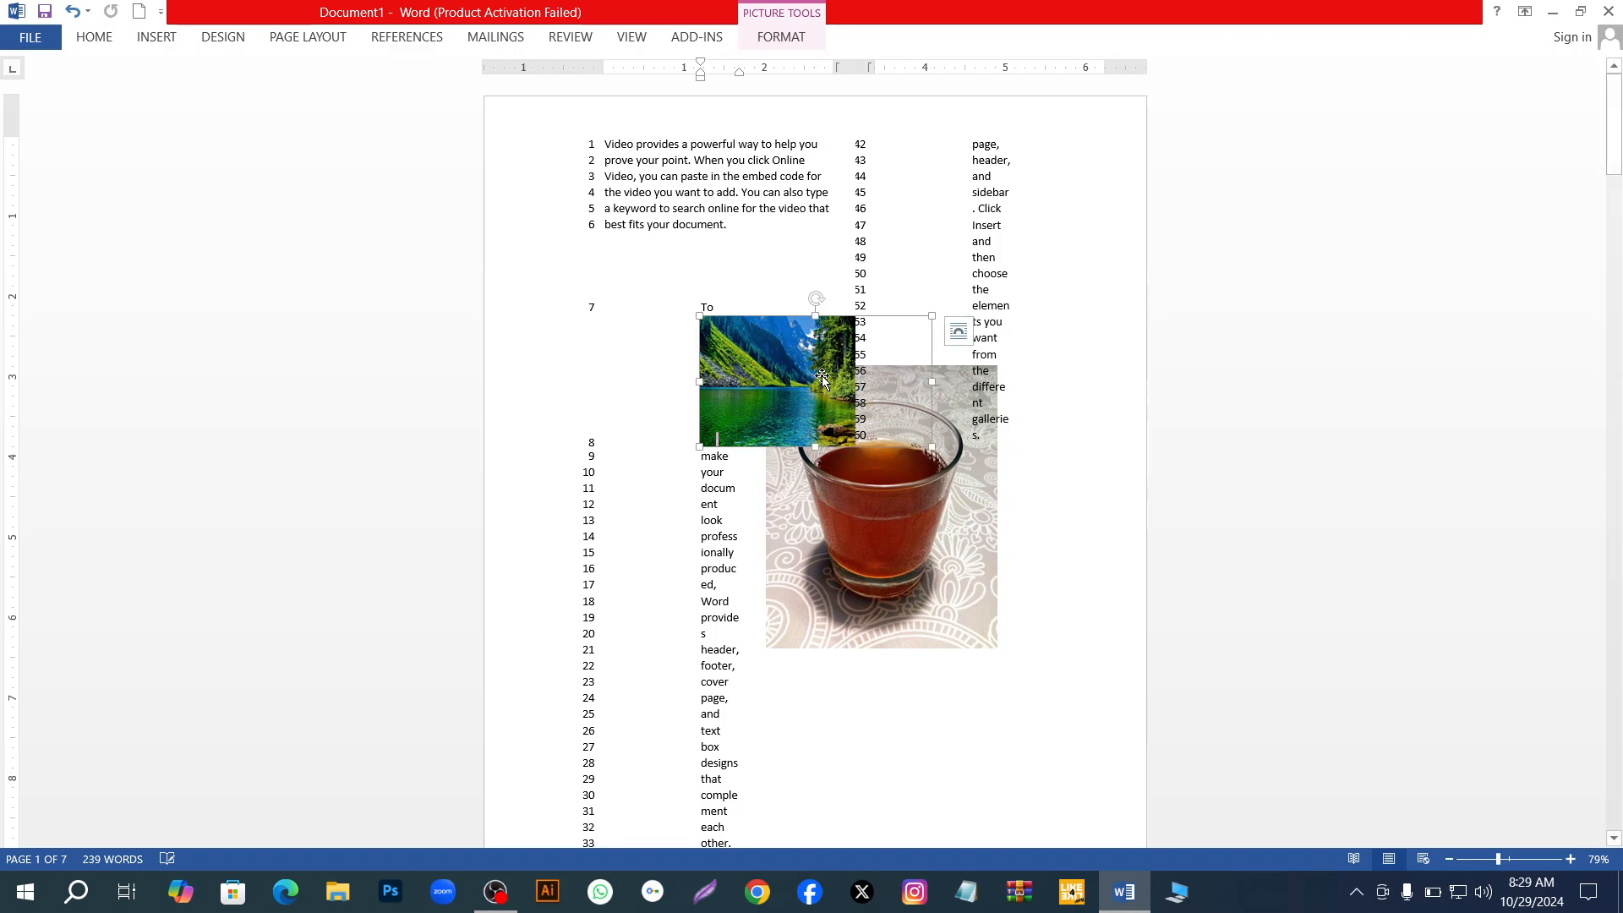
Set the nature picture's text wrapping to Behind Text
{"action": "left_click", "coordinate": [775, 42]}
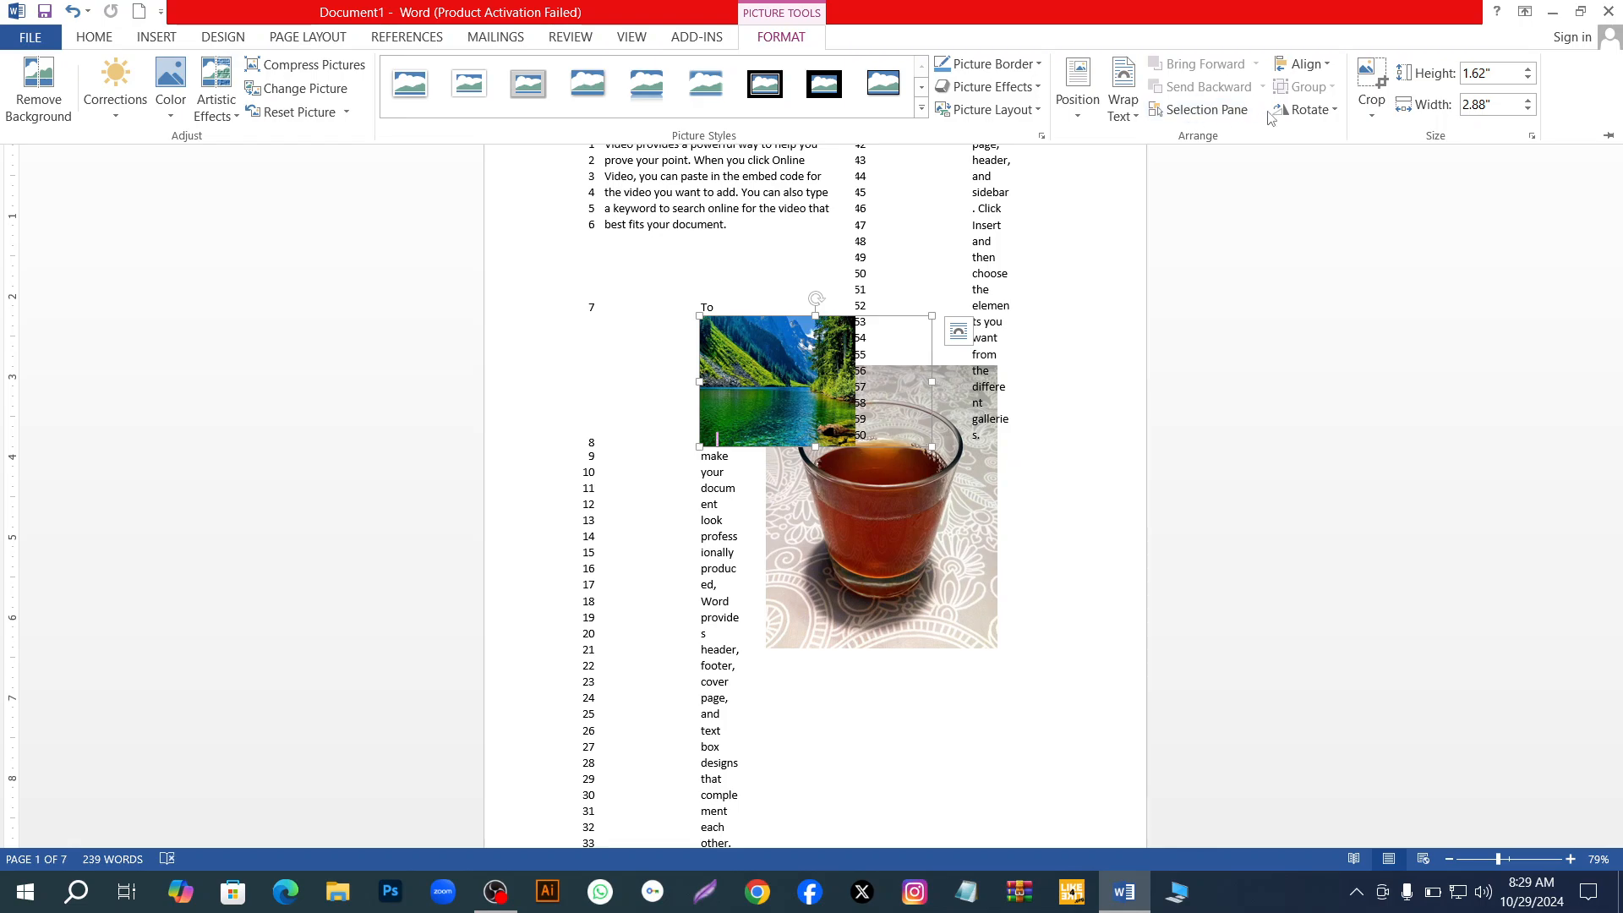
{"action": "left_click", "coordinate": [1125, 105]}
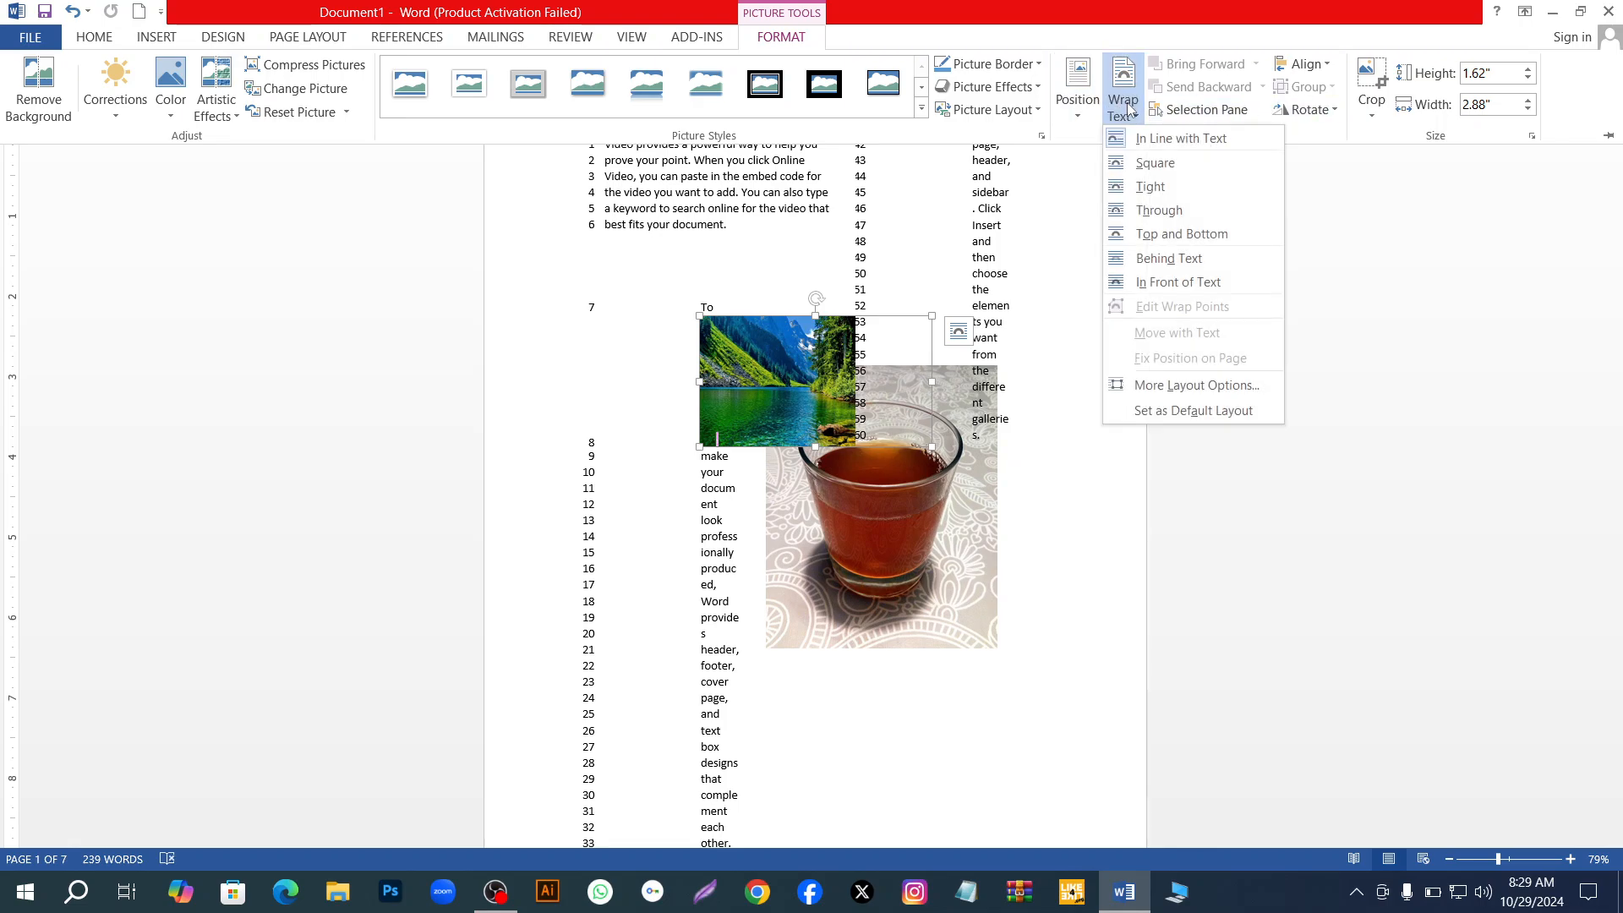
{"action": "left_click", "coordinate": [1177, 268]}
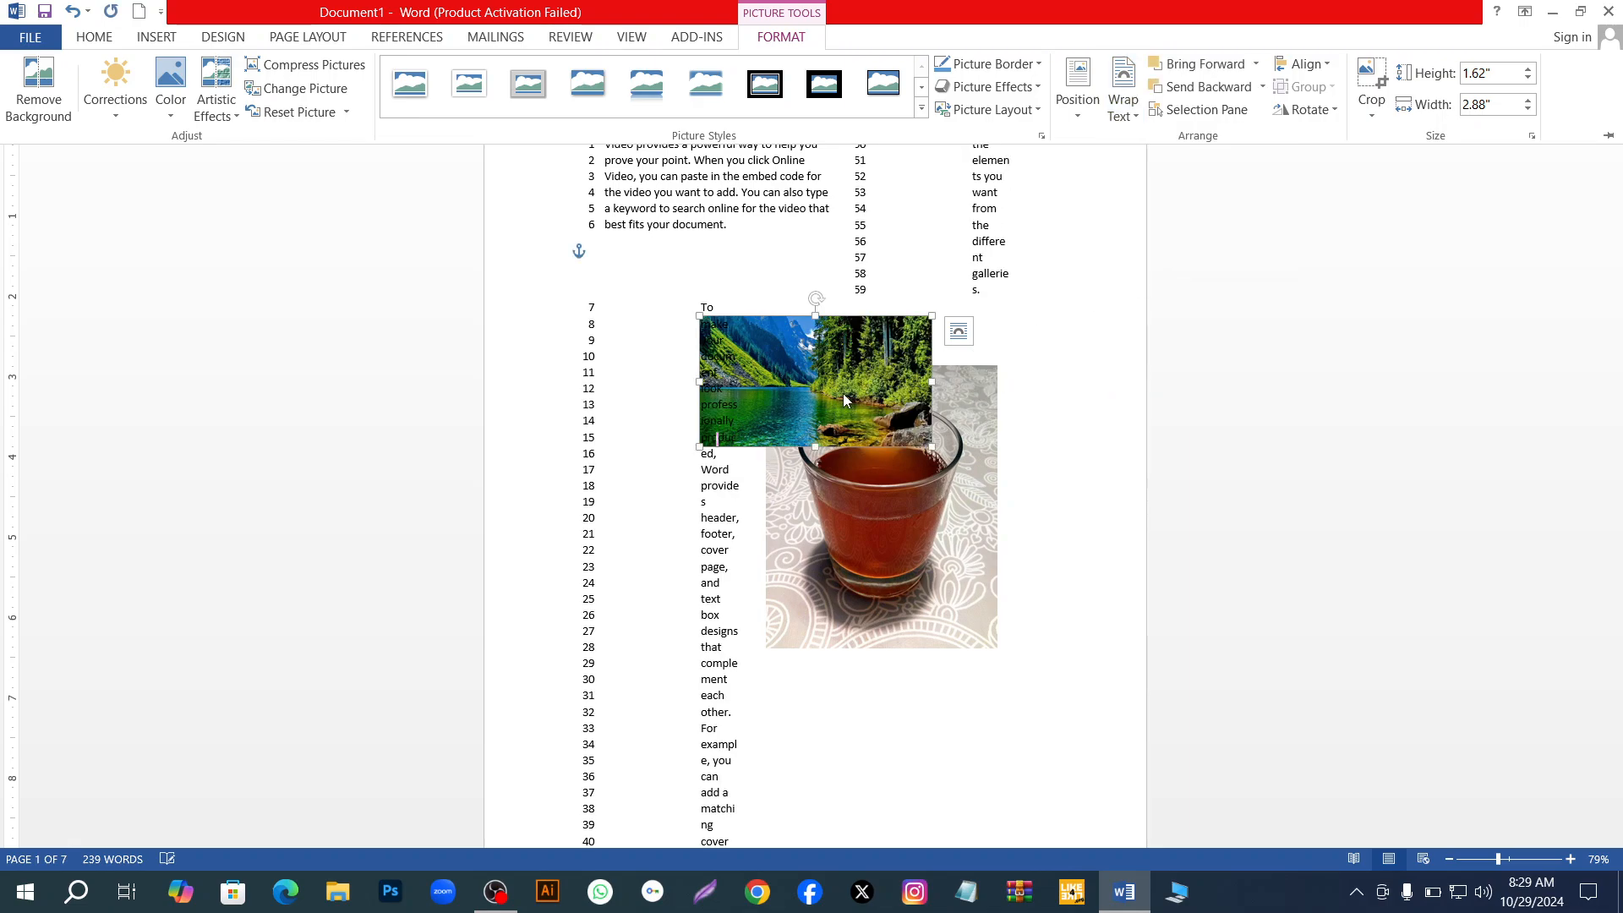
Enlarge the nature picture and move it up so it overlaps the upper part of the tea glass picture
{"action": "left_click", "coordinate": [848, 370]}
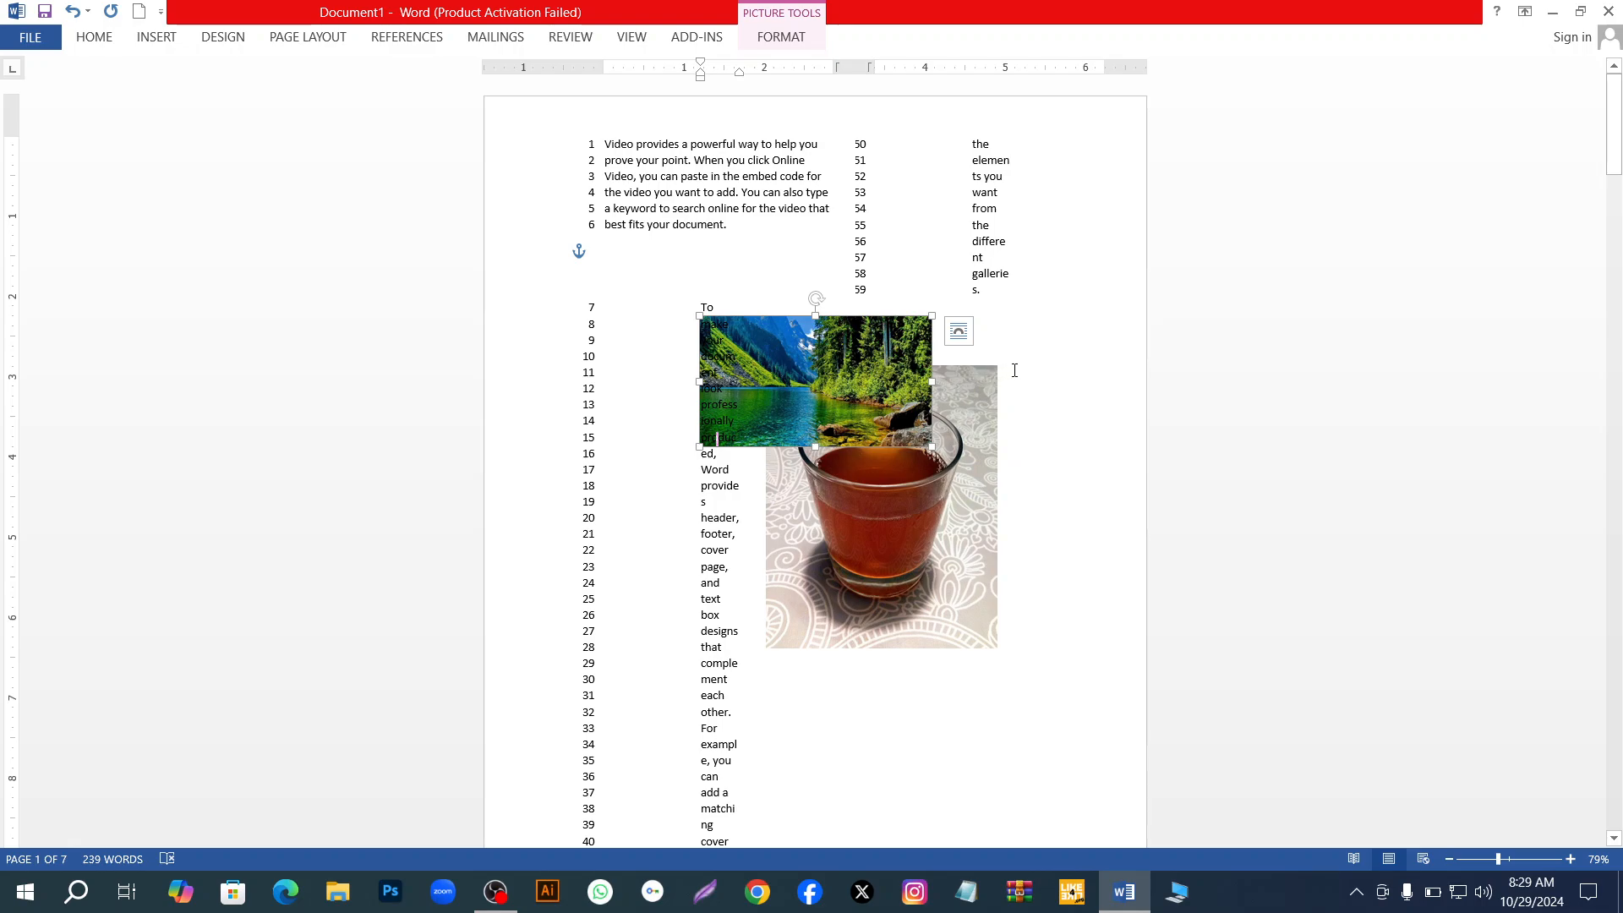
{"action": "left_click_drag", "start_coordinate": [859, 439], "coordinate": [1072, 533]}
{"action": "left_click_drag", "start_coordinate": [911, 450], "coordinate": [926, 378]}
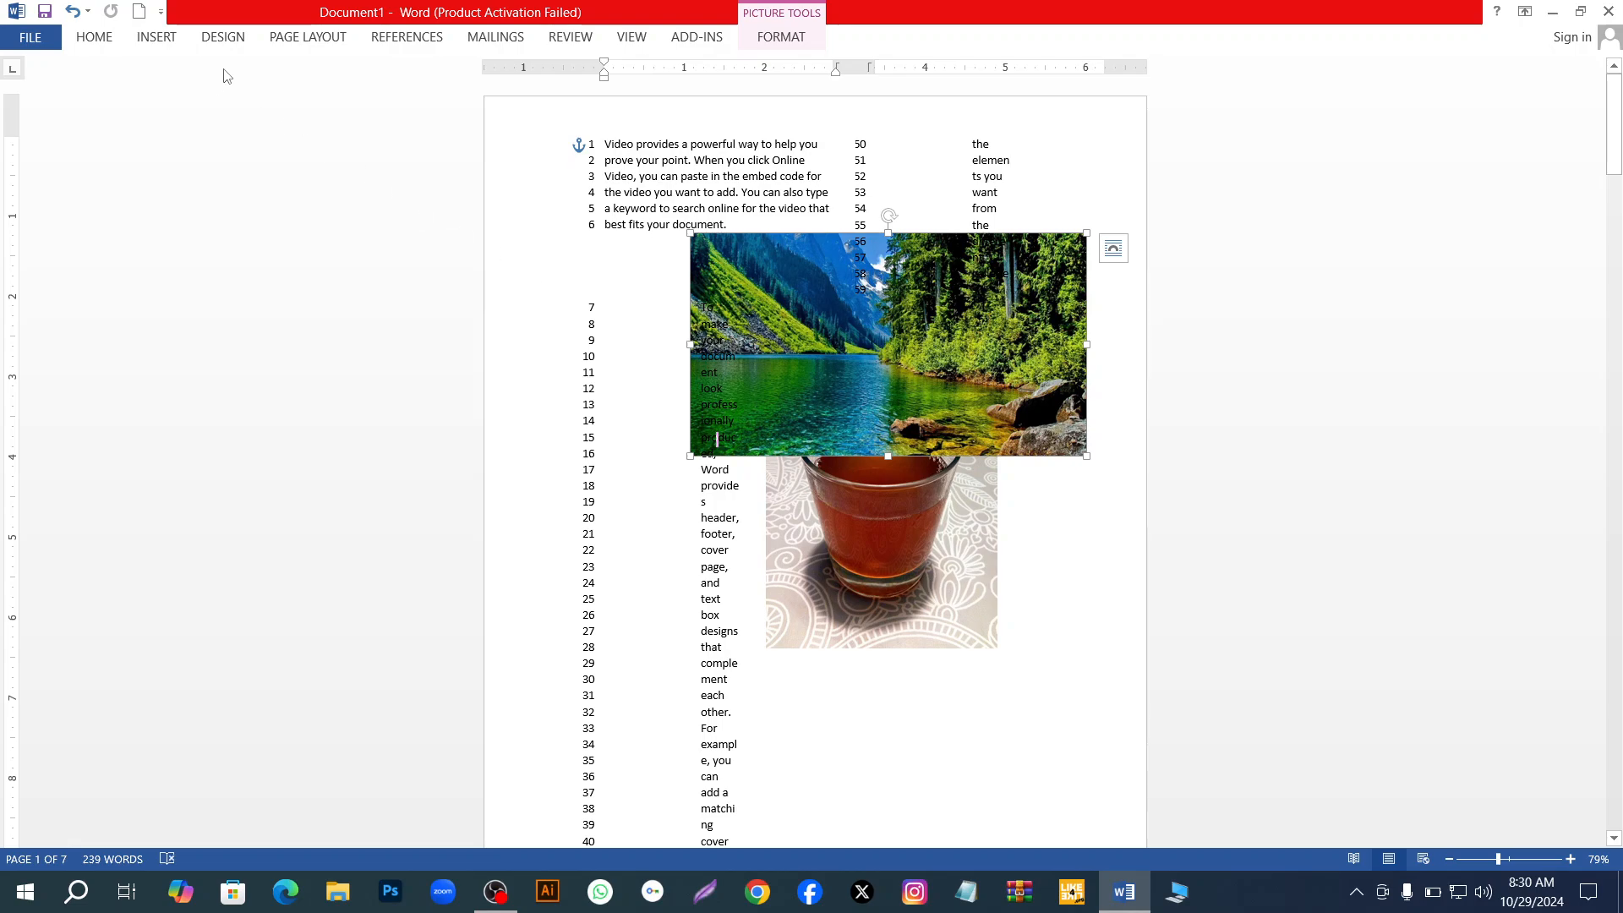
Try the nature picture at the page's top center, and position it at the middle center with text wrapping
{"action": "left_click", "coordinate": [293, 42]}
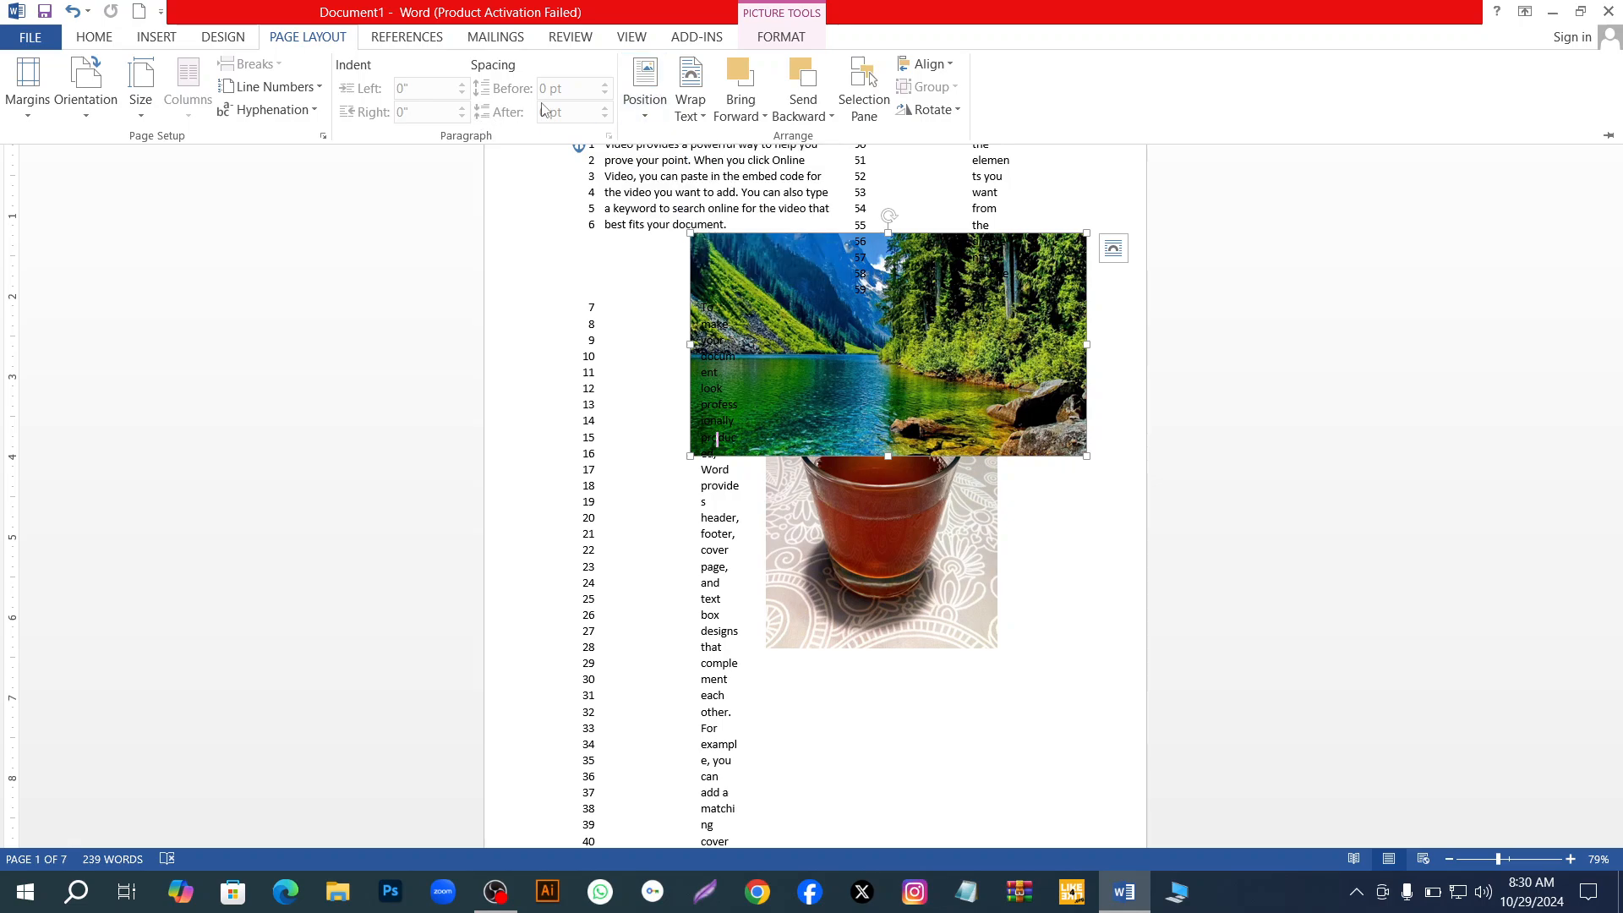
{"action": "left_click", "coordinate": [651, 116]}
{"action": "left_click", "coordinate": [711, 262]}
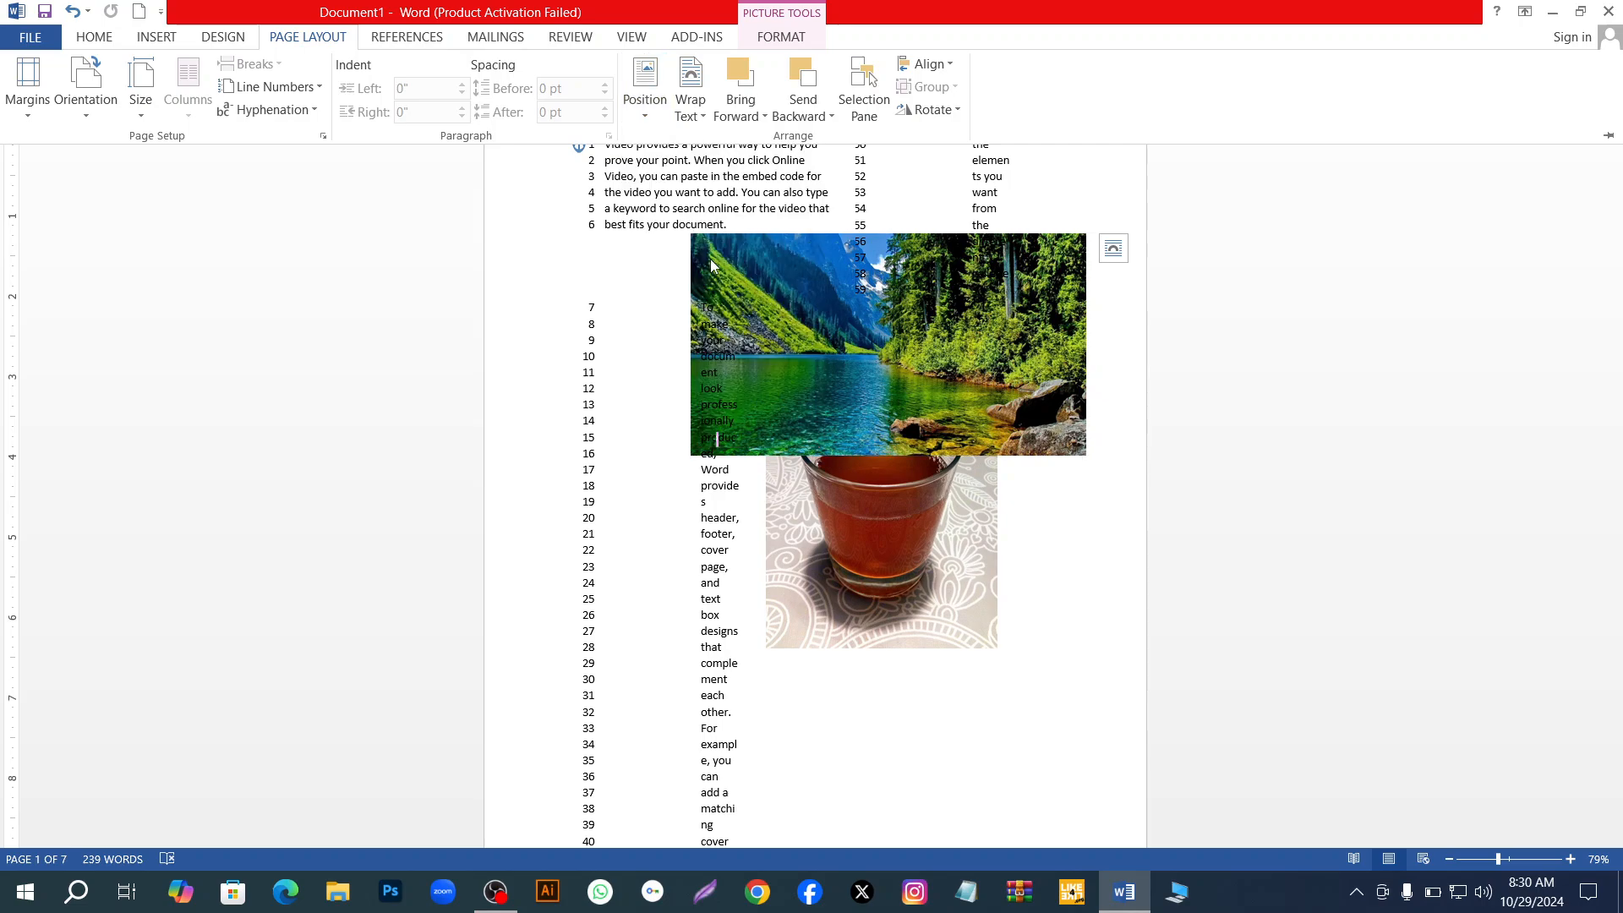
{"action": "left_click", "coordinate": [647, 110]}
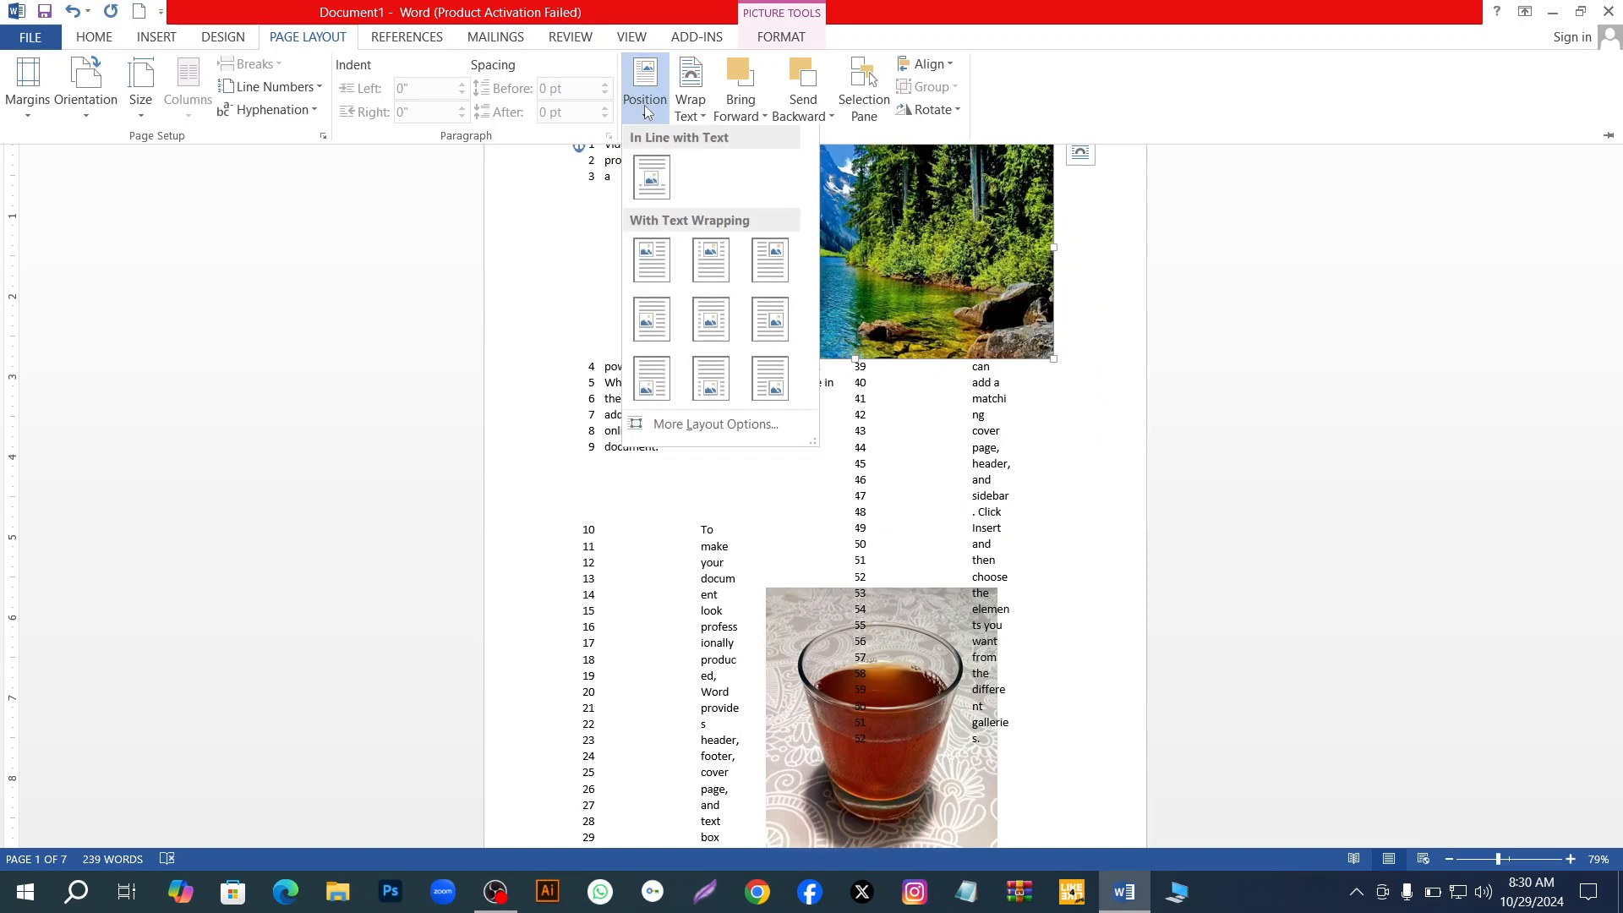
{"action": "left_click", "coordinate": [715, 341]}
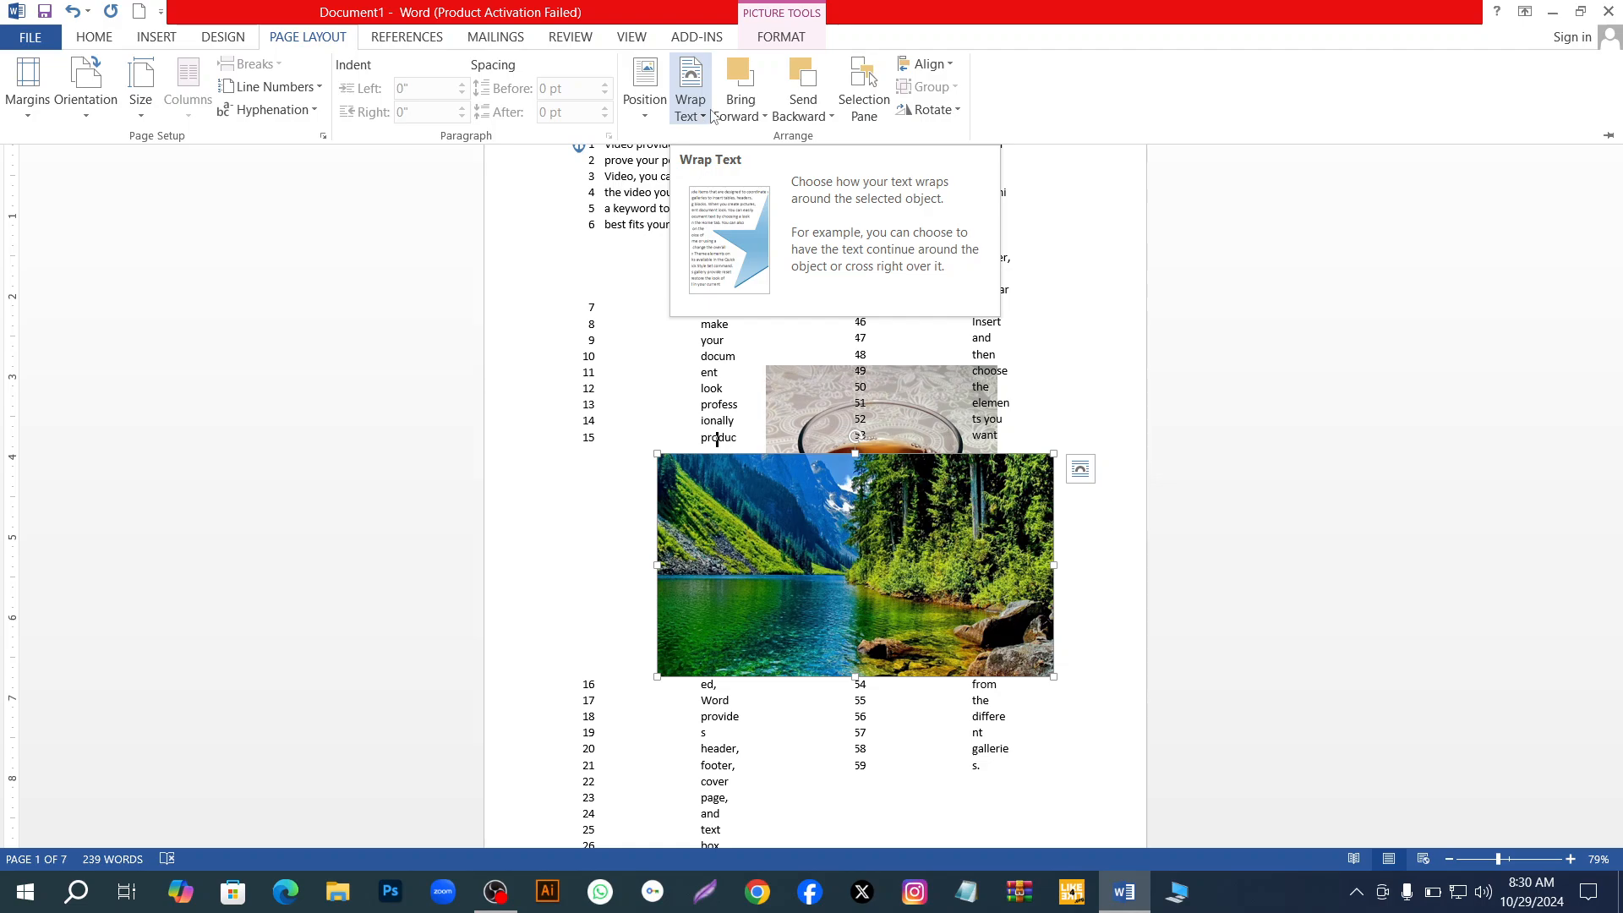
Try to send the nature picture backward and to the back, behind the tea glass picture
{"action": "left_click", "coordinate": [757, 118]}
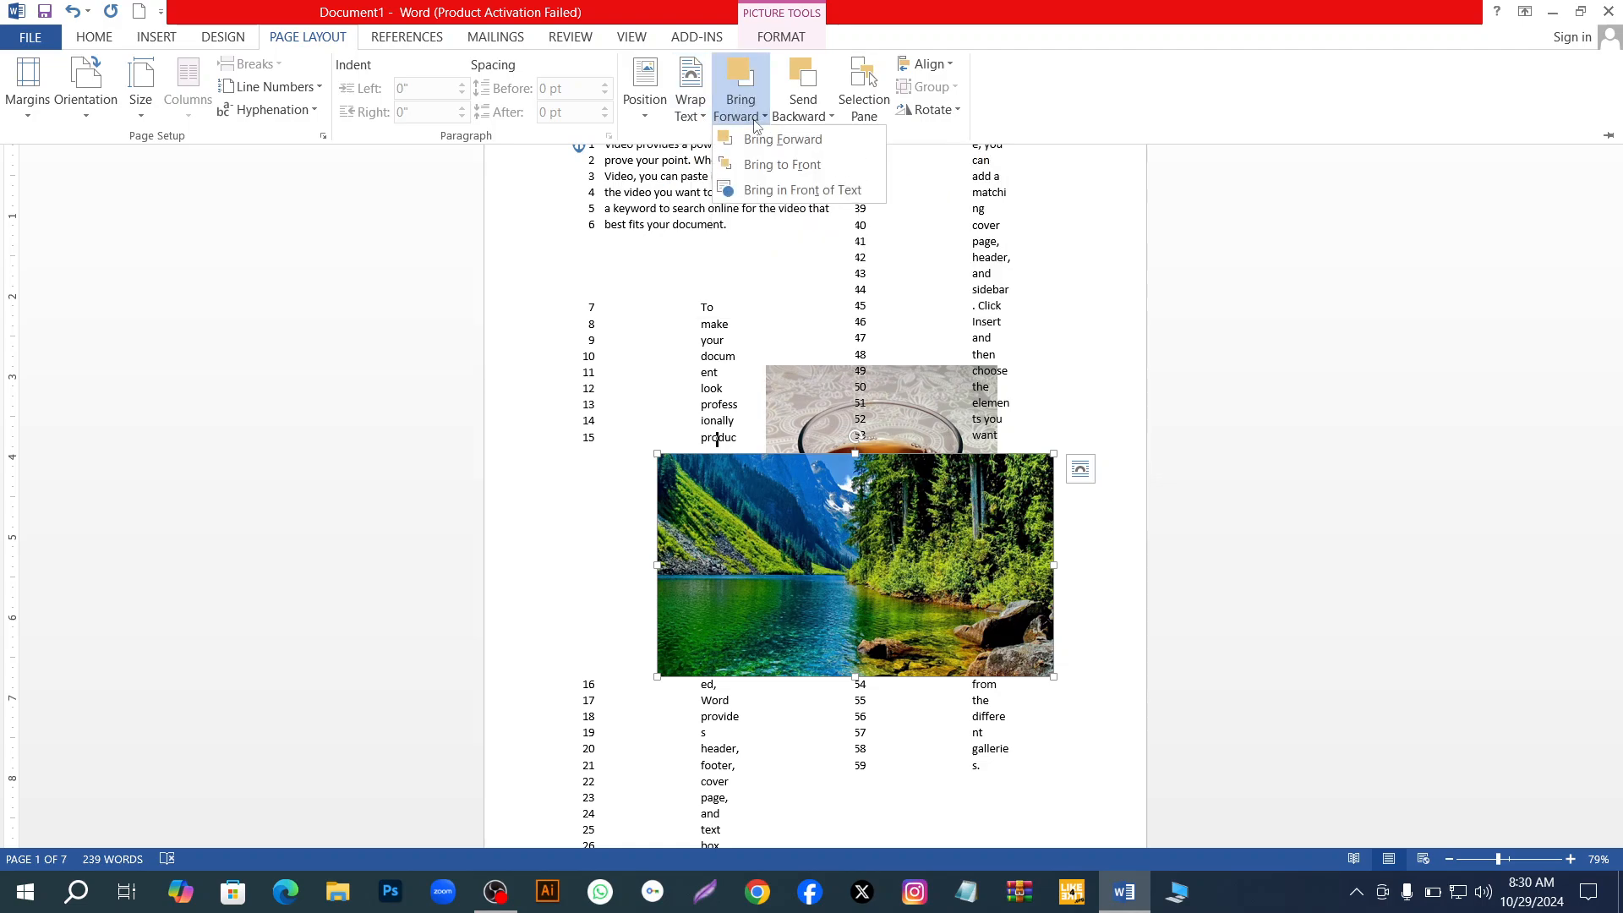
{"action": "left_click", "coordinate": [750, 100]}
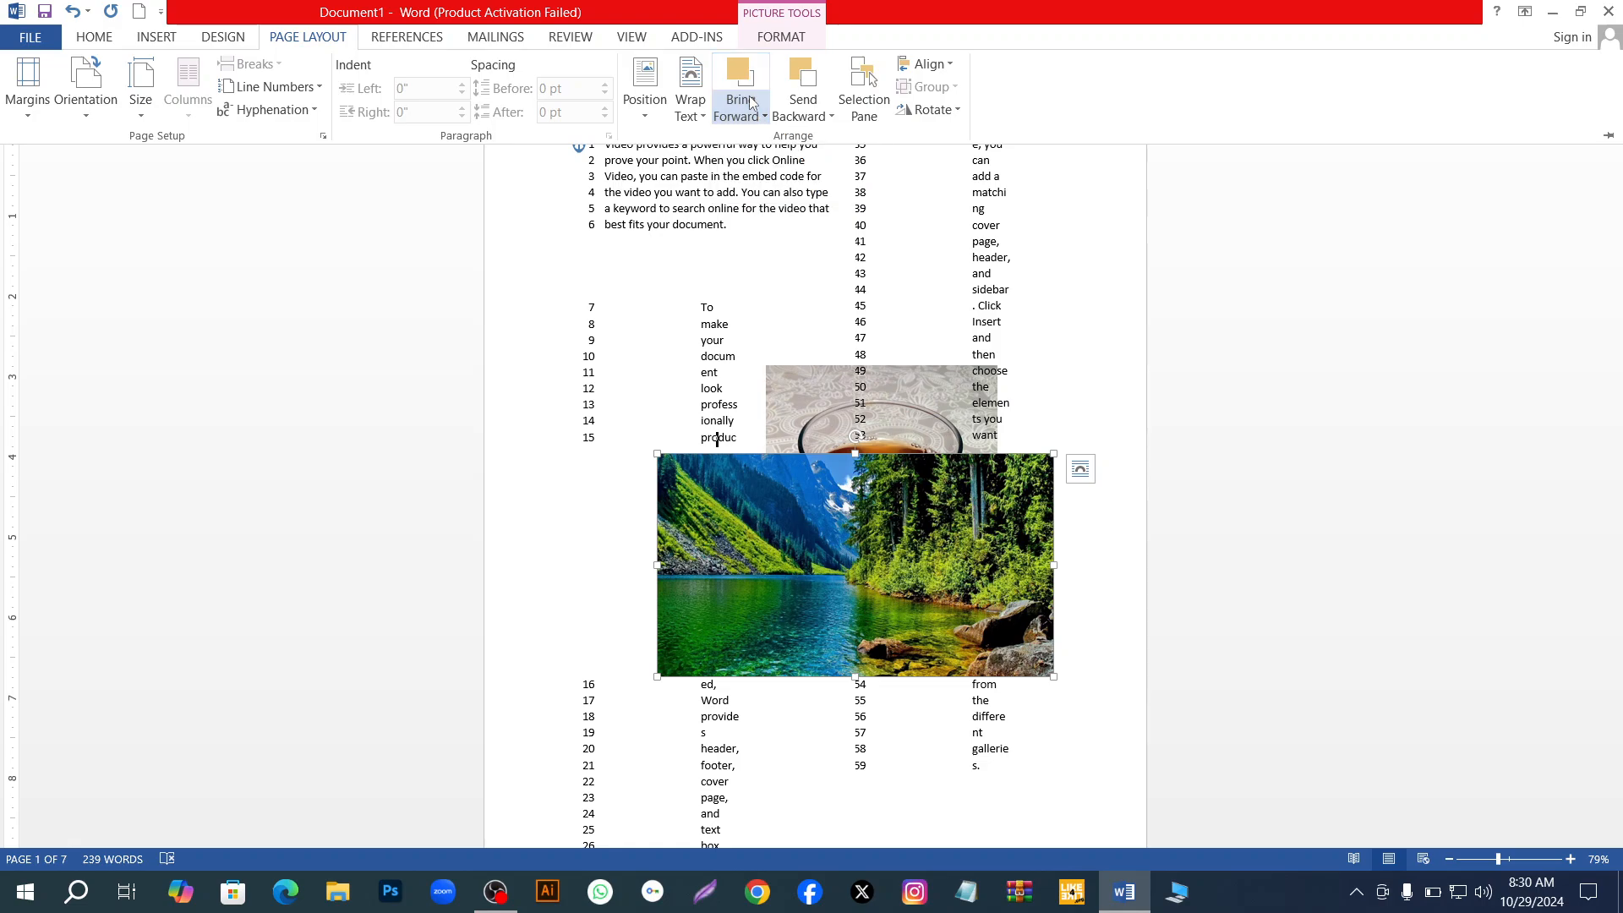
{"action": "left_click", "coordinate": [794, 104]}
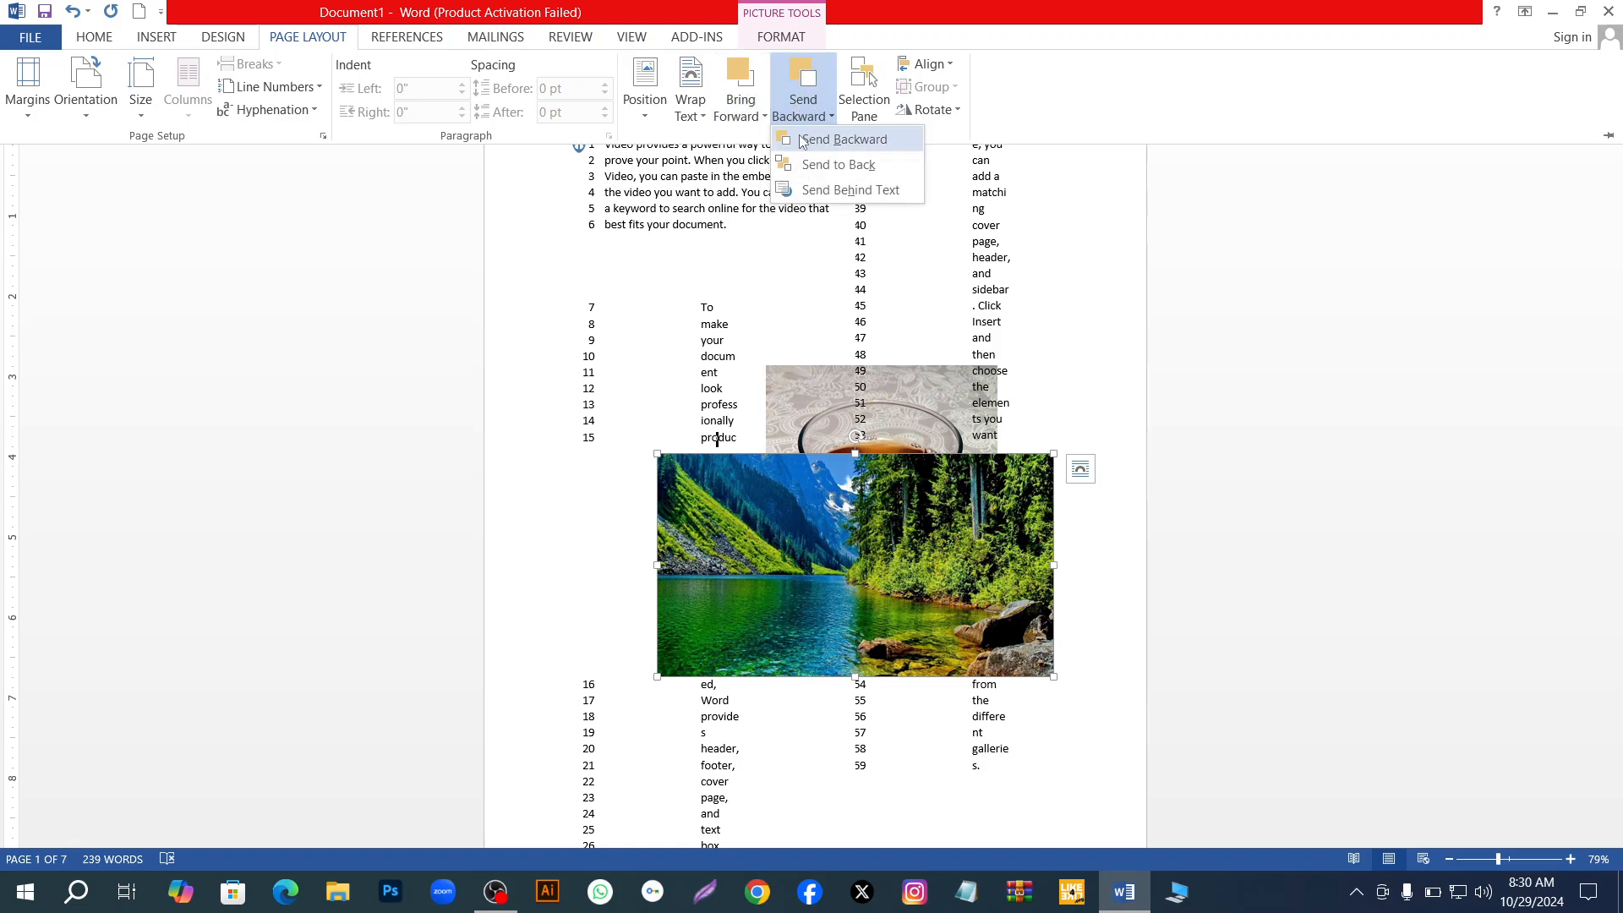
{"action": "left_click", "coordinate": [800, 140]}
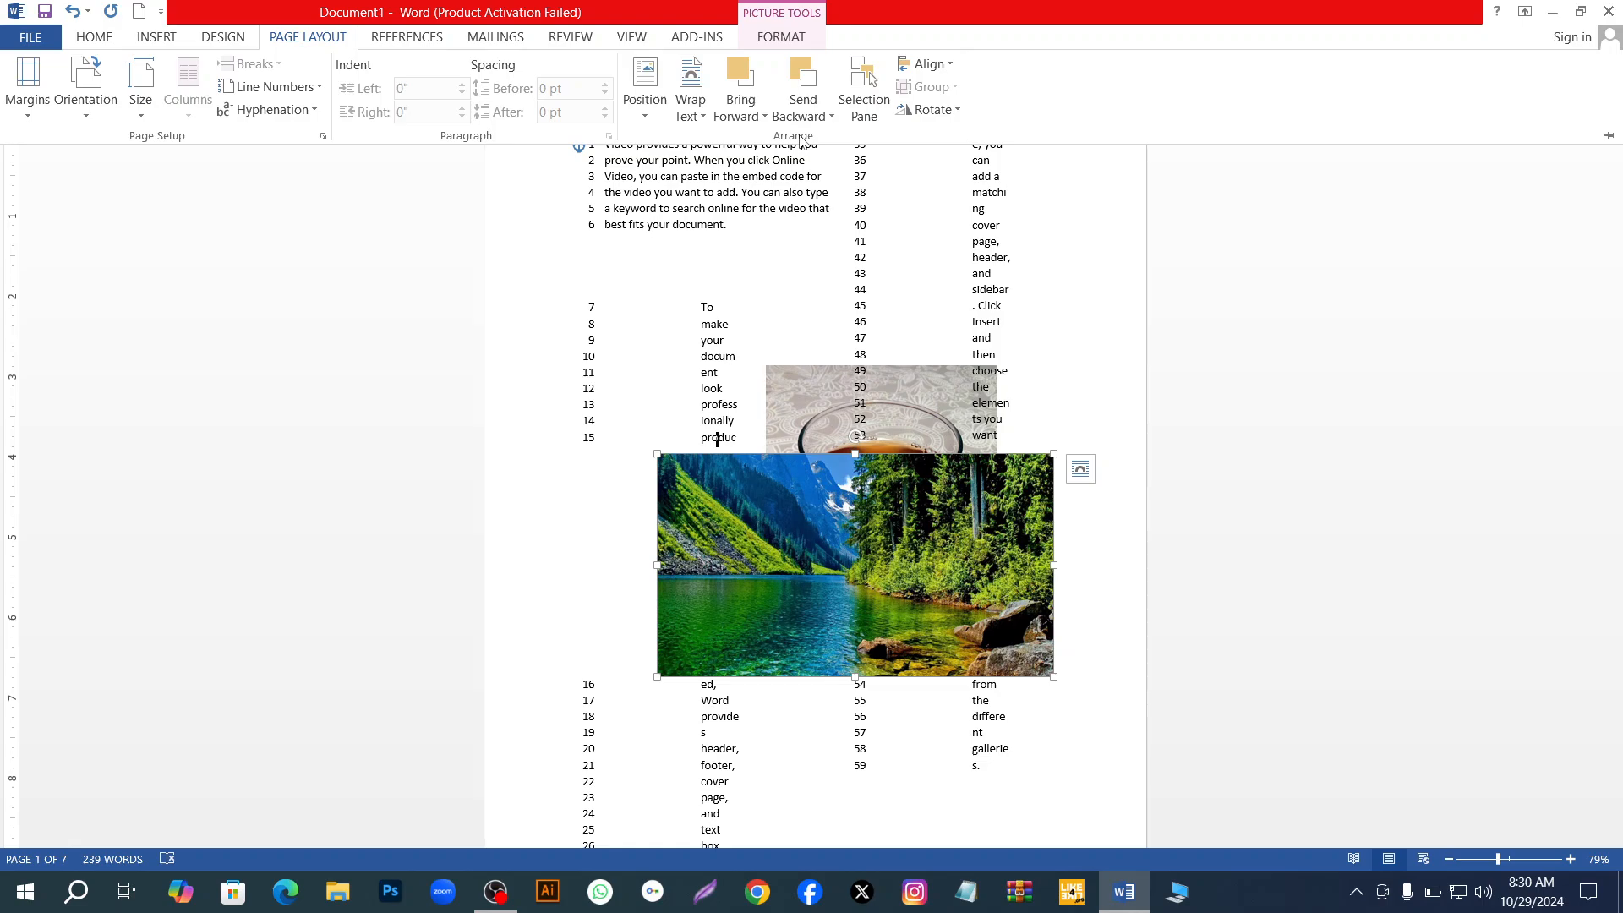
{"action": "left_click", "coordinate": [809, 108]}
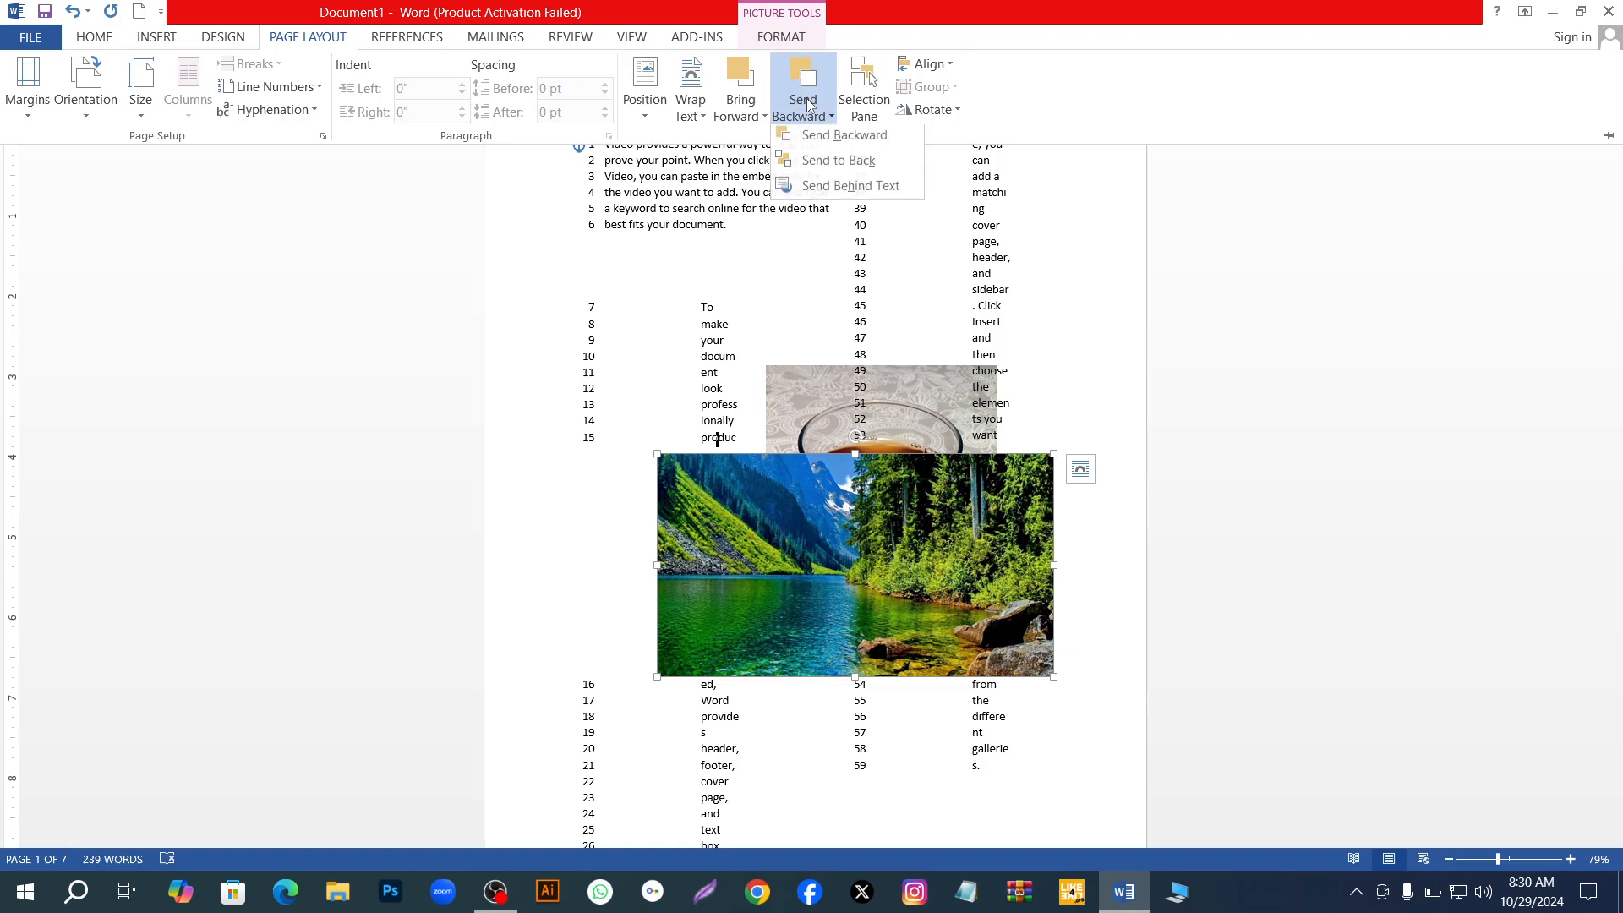
{"action": "left_click", "coordinate": [817, 165]}
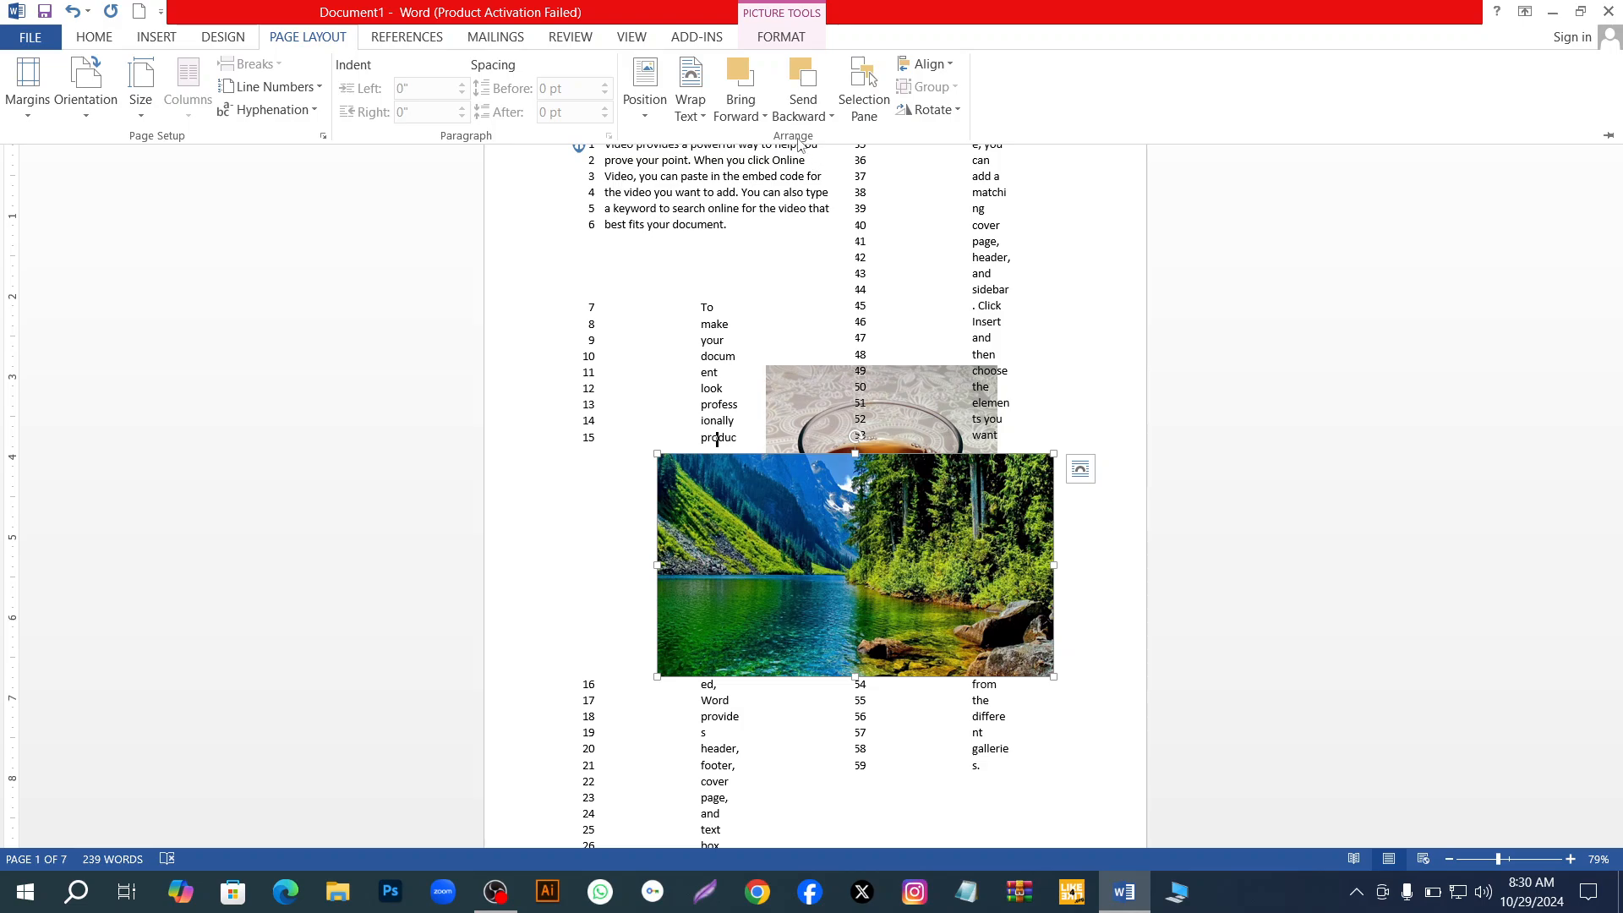
Bring the nature picture forward and to the front, anchoring it to the second paragraph
{"action": "left_click", "coordinate": [751, 111]}
{"action": "left_click", "coordinate": [747, 139]}
{"action": "left_click", "coordinate": [802, 397]}
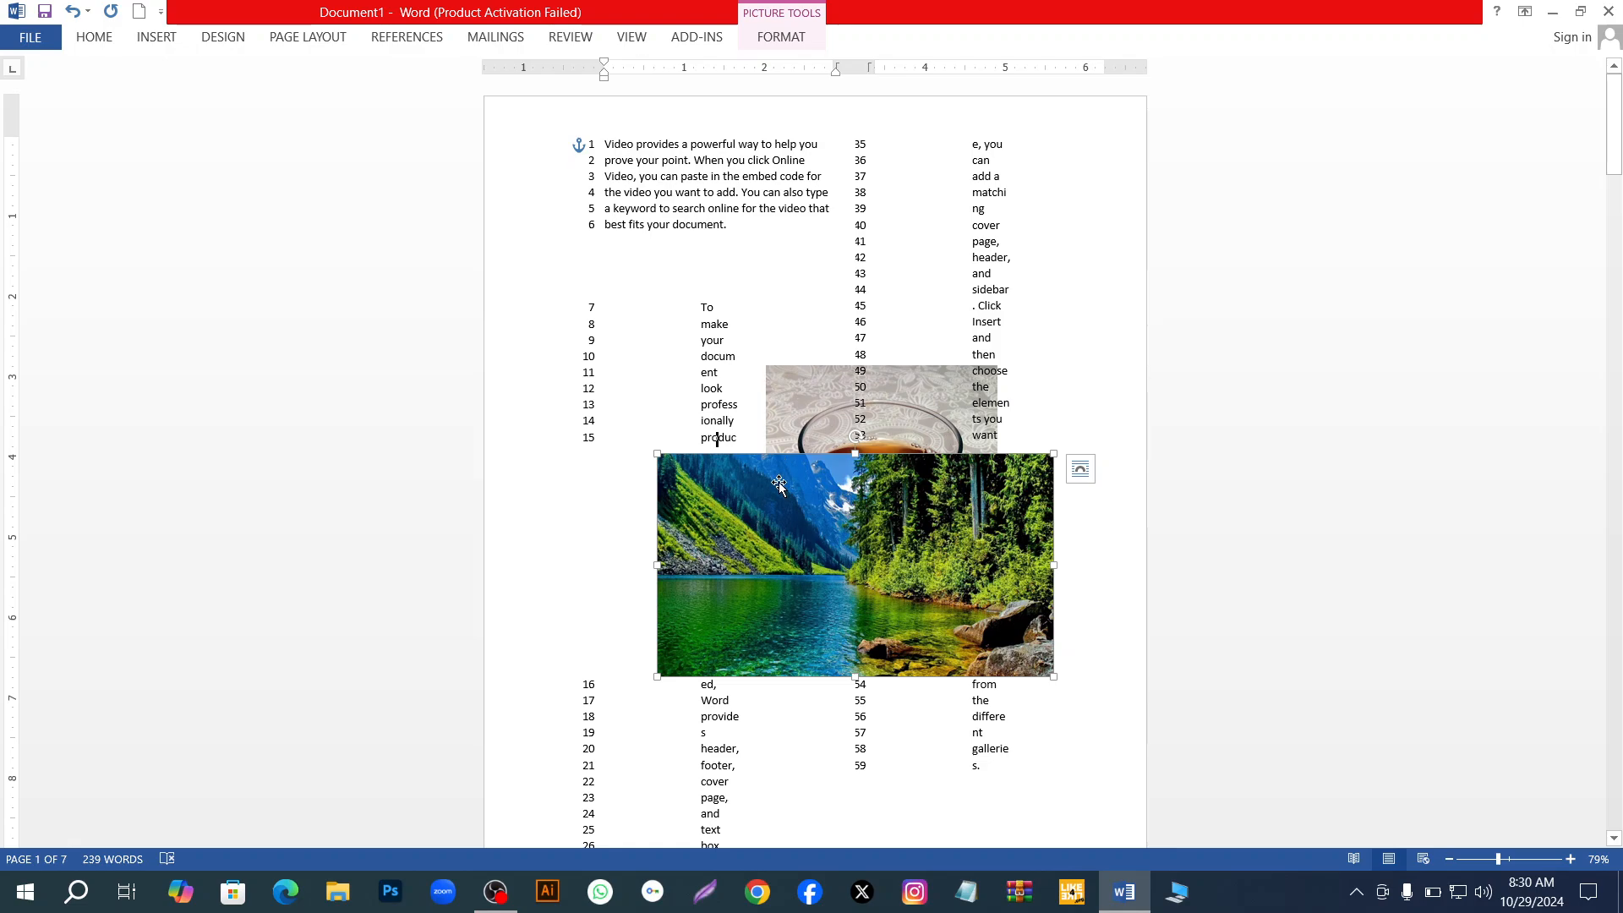
{"action": "mouse_move", "coordinate": [782, 479]}
{"action": "left_mouse_down"}
{"action": "mouse_move", "coordinate": [798, 511]}
{"action": "mouse_move", "coordinate": [751, 537]}
{"action": "mouse_move", "coordinate": [778, 650]}
{"action": "mouse_move", "coordinate": [785, 494]}
{"action": "left_mouse_up"}
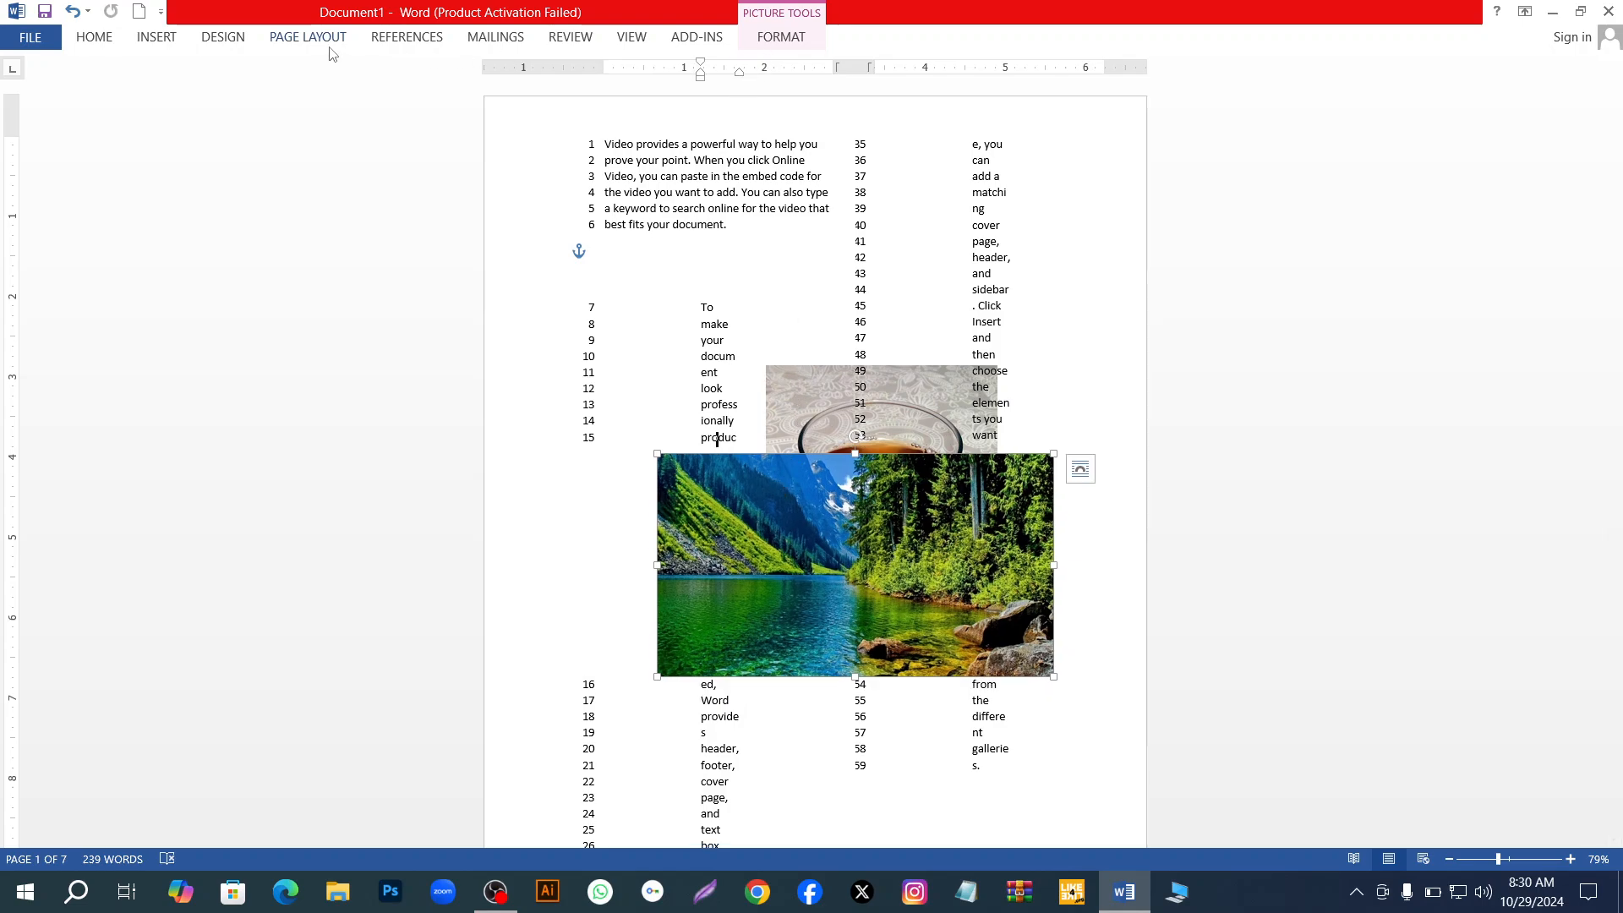
{"action": "left_click", "coordinate": [310, 38]}
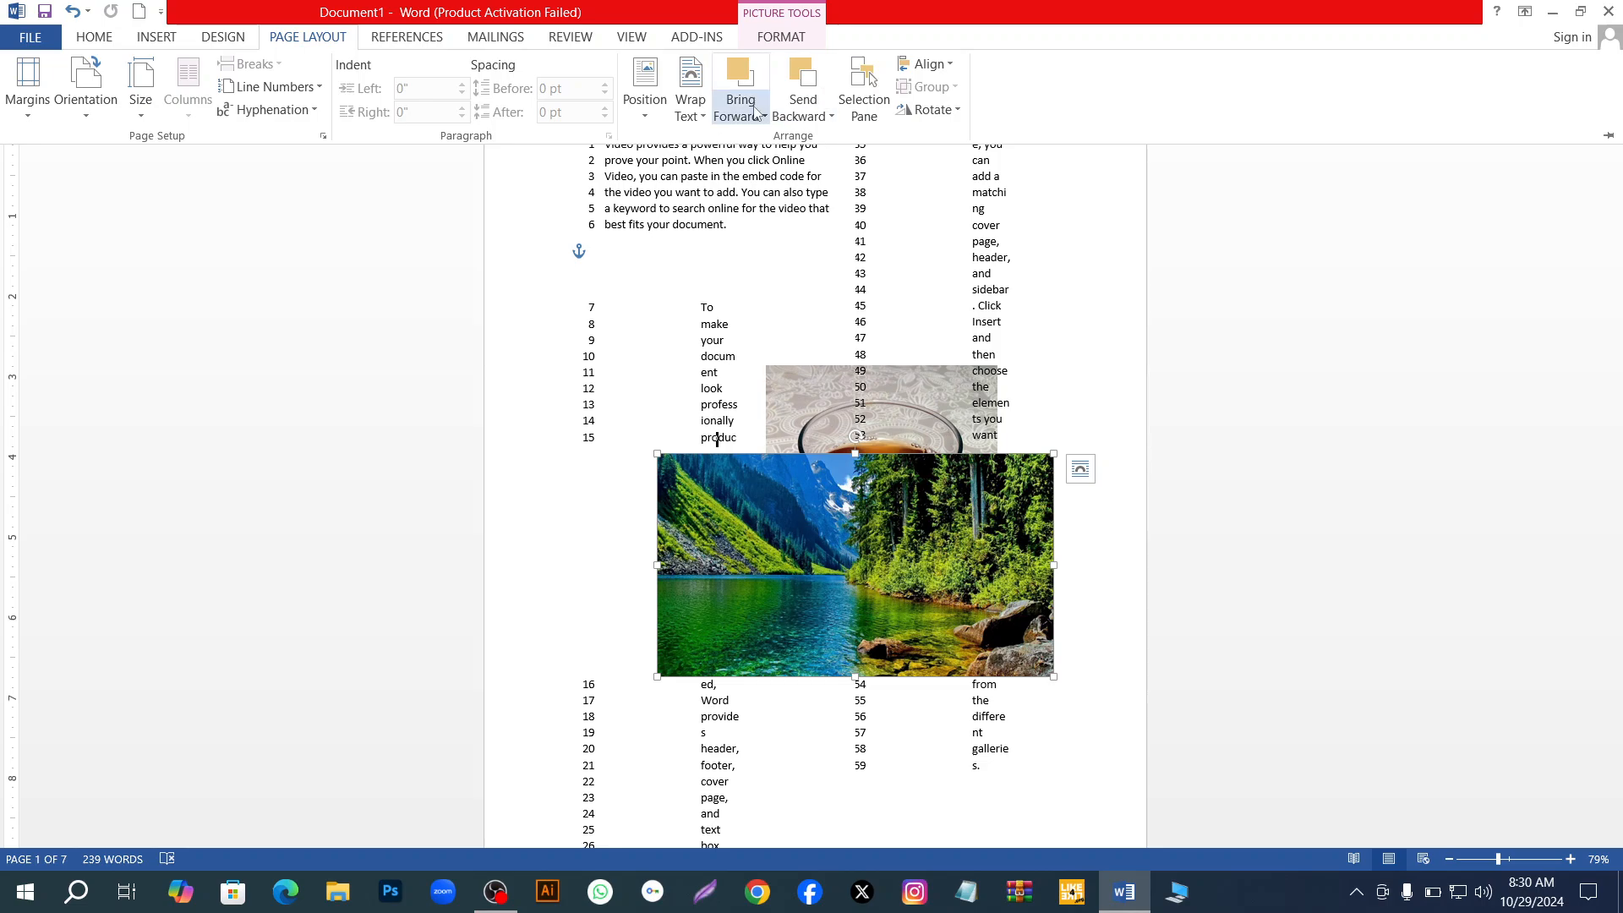
{"action": "left_click", "coordinate": [755, 113]}
{"action": "left_click", "coordinate": [759, 147]}
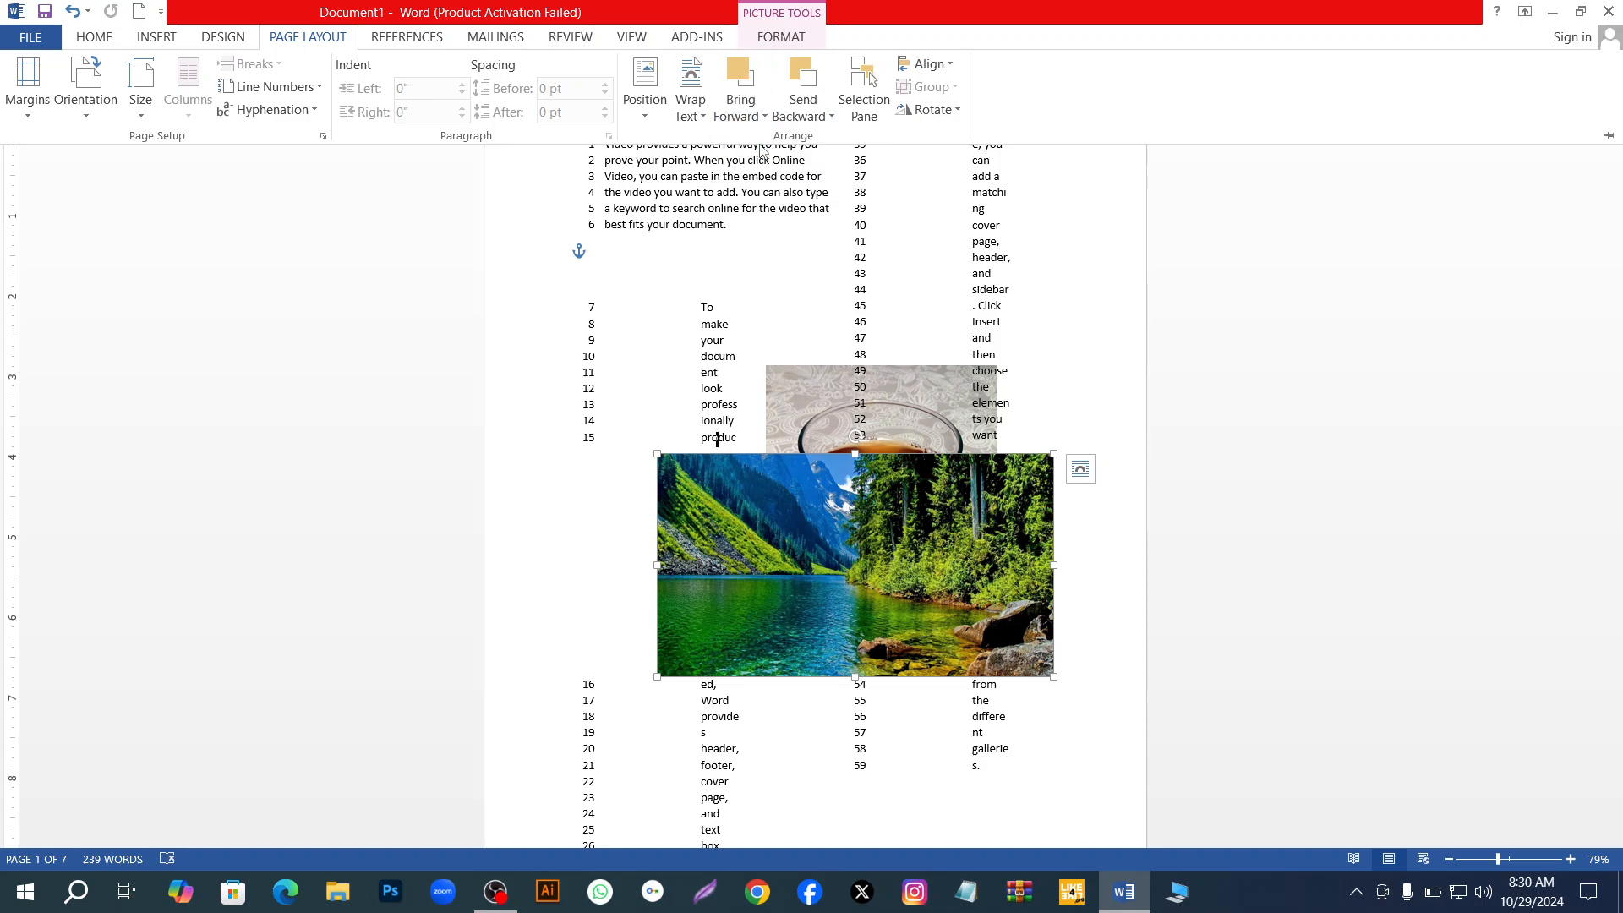
{"action": "left_click", "coordinate": [755, 114]}
{"action": "left_click", "coordinate": [760, 170]}
Try to send the nature picture to the back and one level backward
{"action": "left_click", "coordinate": [820, 113]}
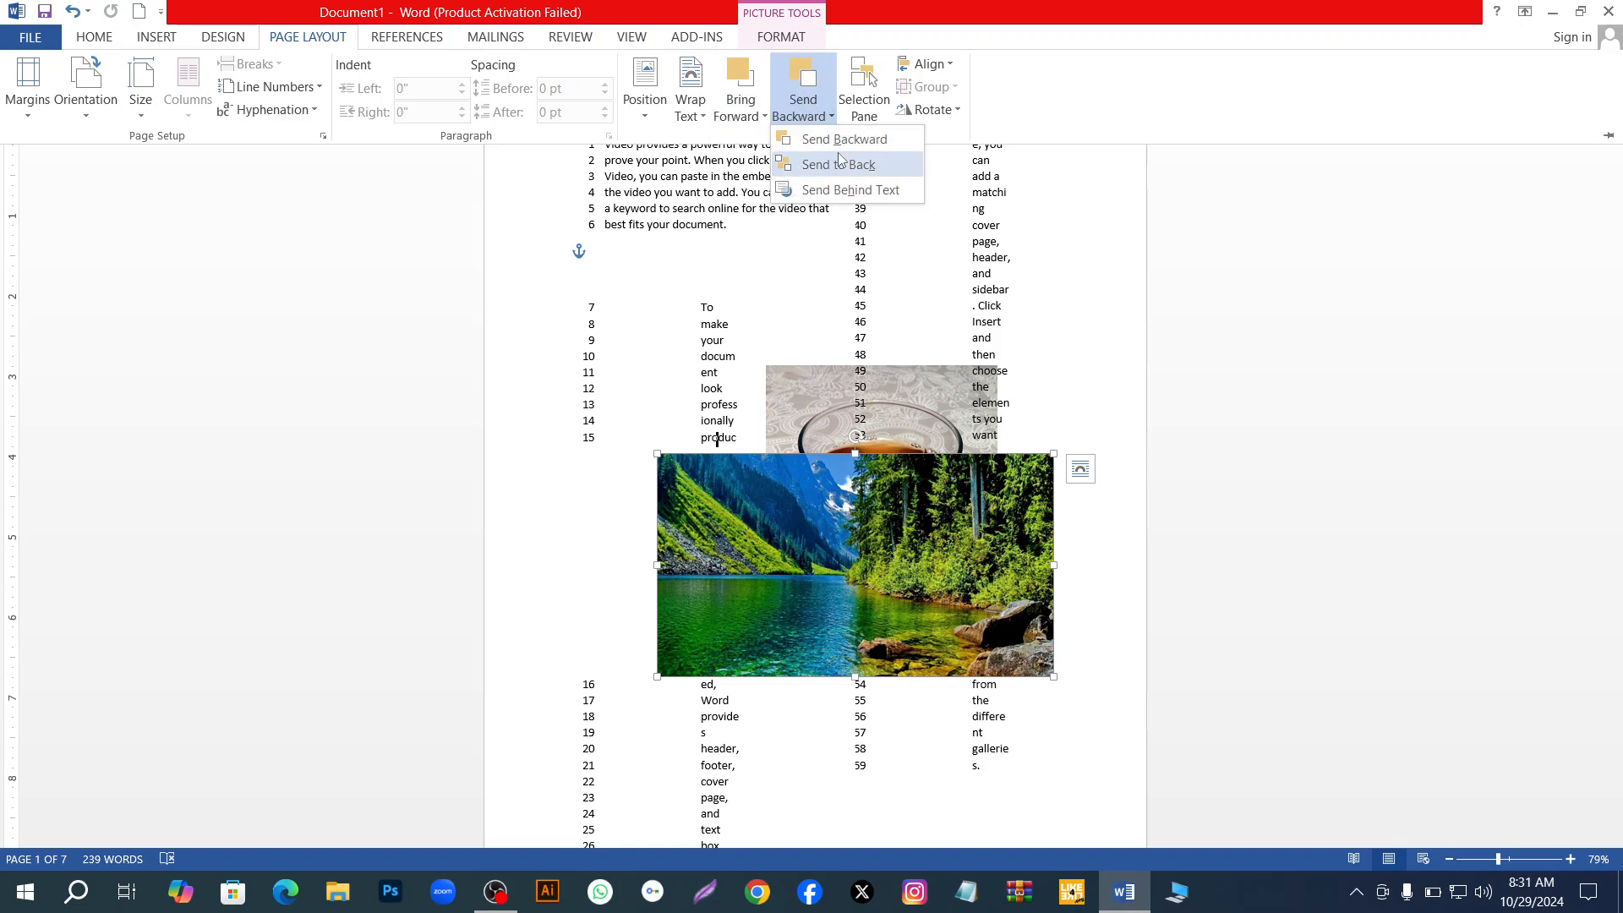
{"action": "left_click", "coordinate": [840, 164]}
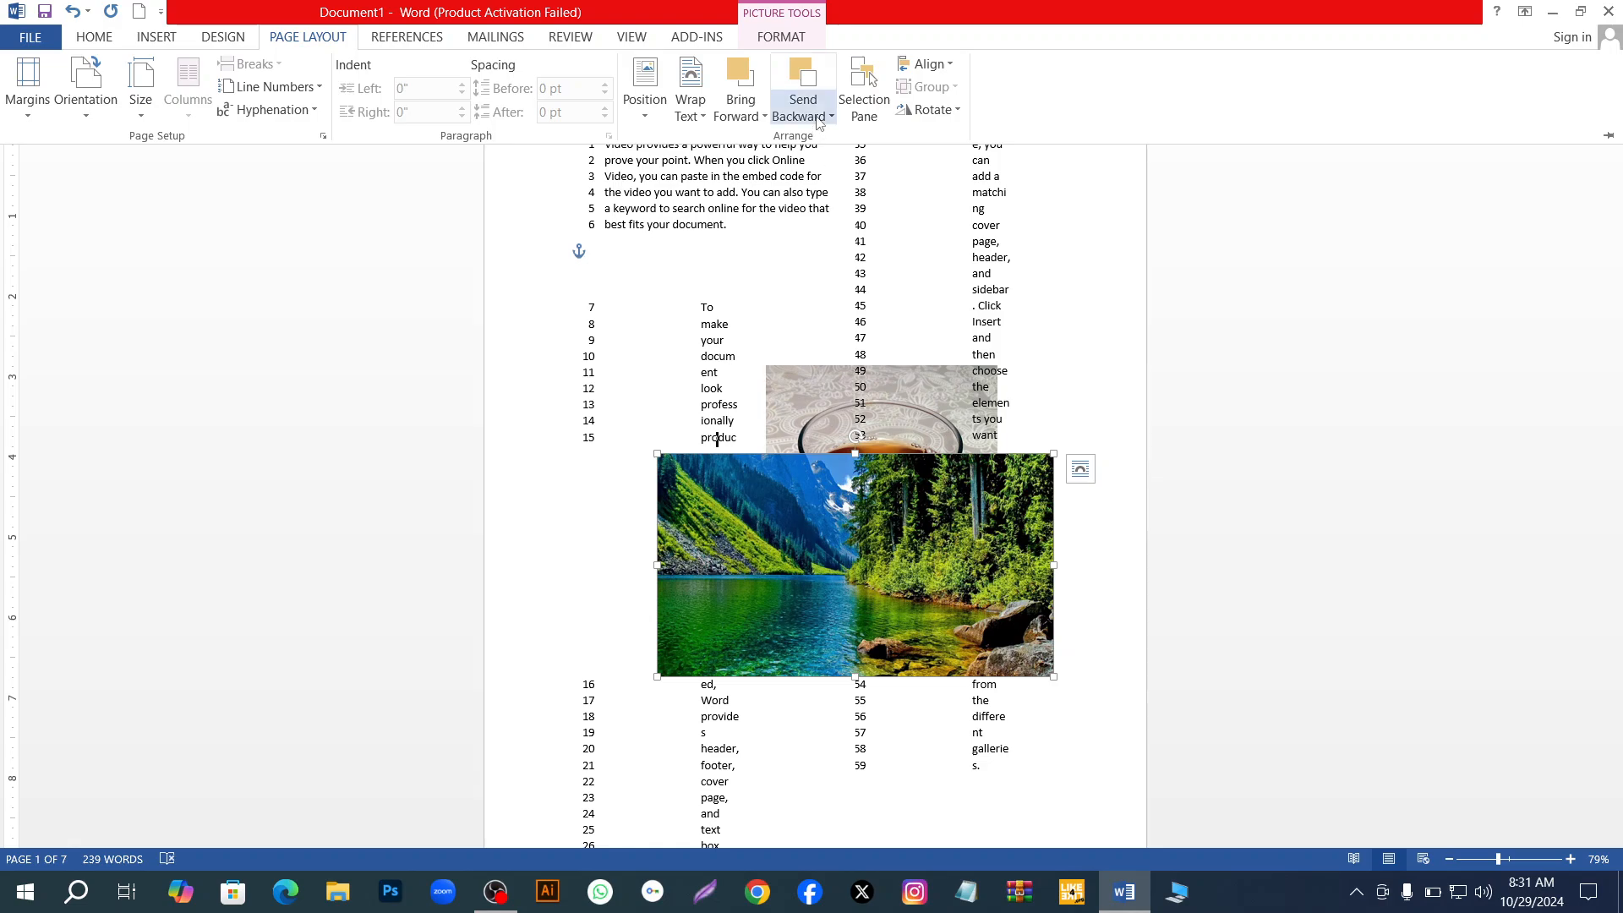
{"action": "left_click", "coordinate": [819, 118]}
{"action": "left_click", "coordinate": [835, 140]}
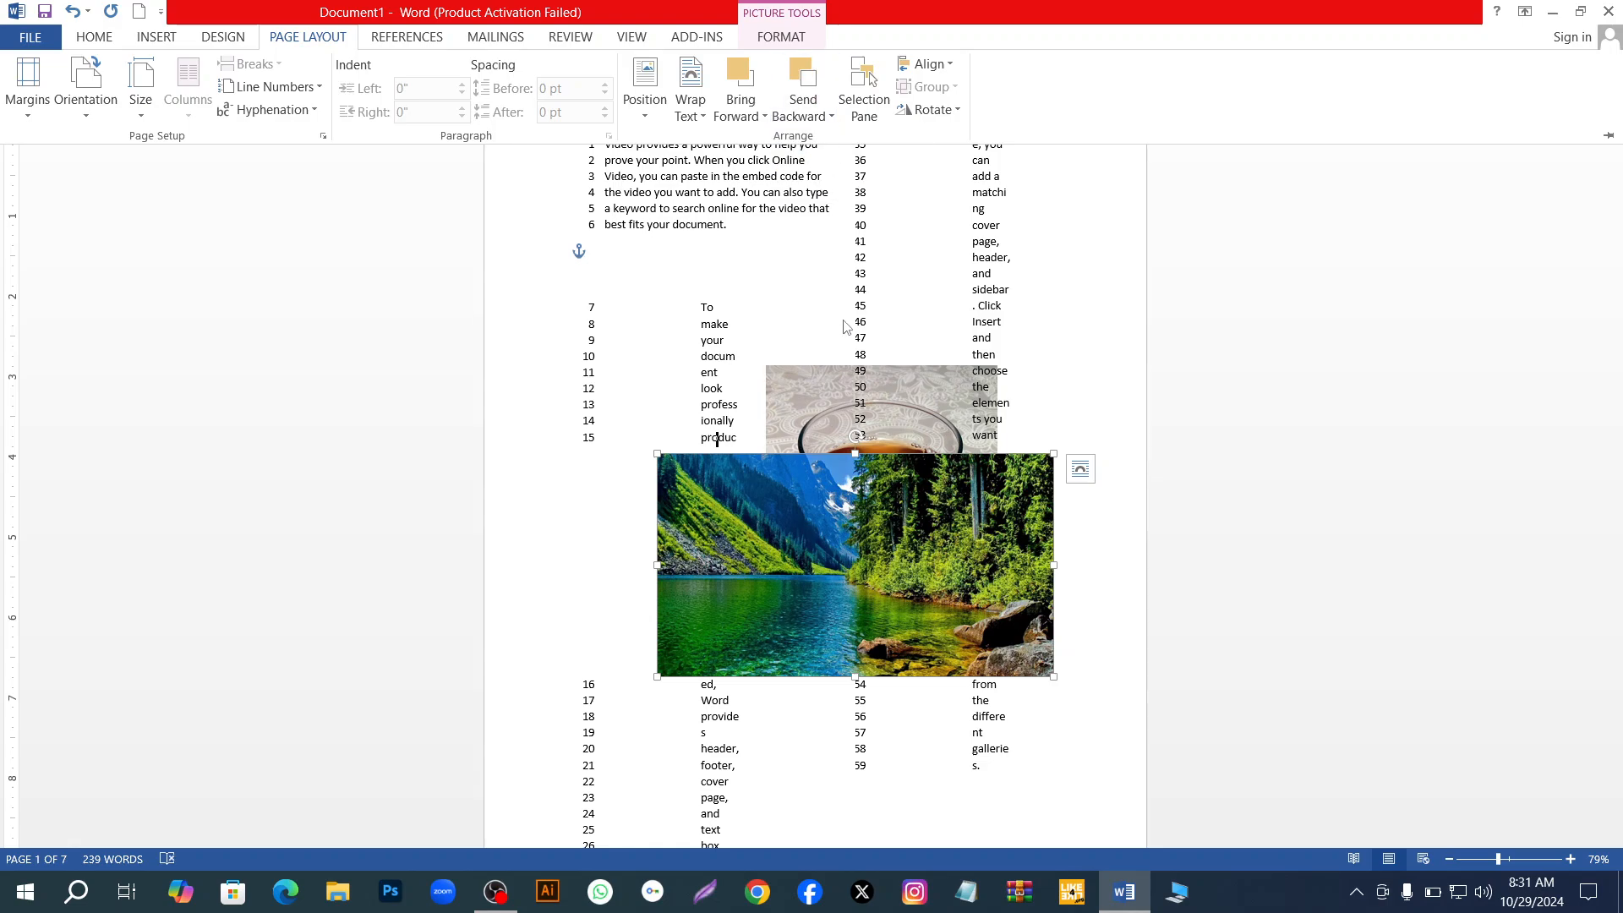
Move the tea glass picture slightly up on the page and send it to the back
{"action": "left_click", "coordinate": [826, 401]}
{"action": "left_click_drag", "start_coordinate": [823, 386], "coordinate": [826, 345]}
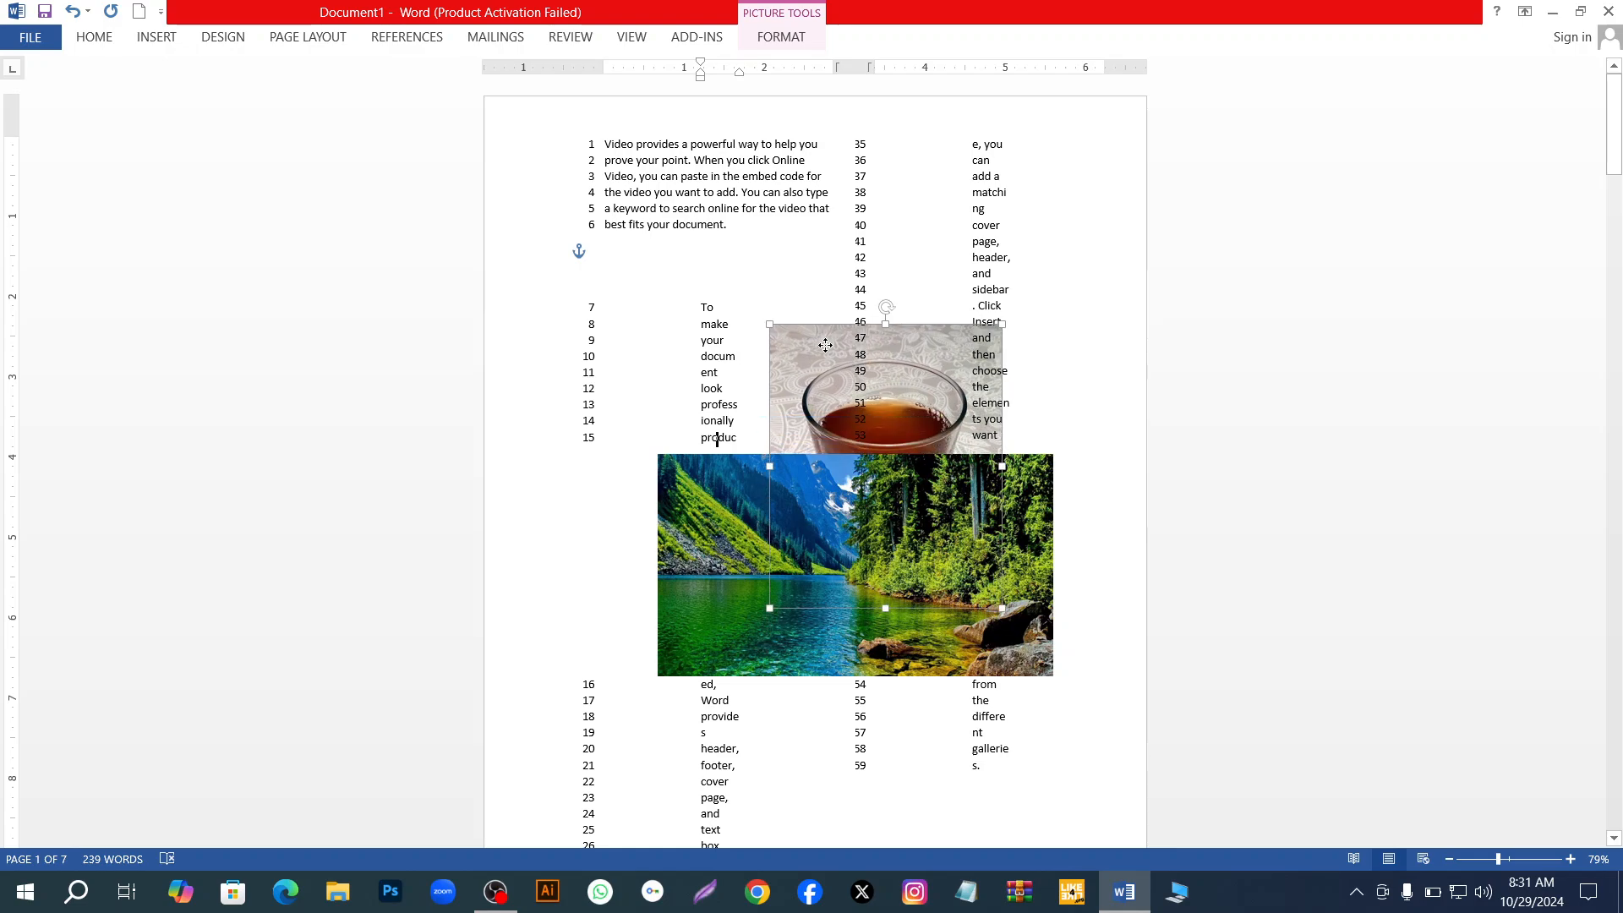
{"action": "left_click", "coordinate": [309, 37]}
{"action": "left_click", "coordinate": [804, 117]}
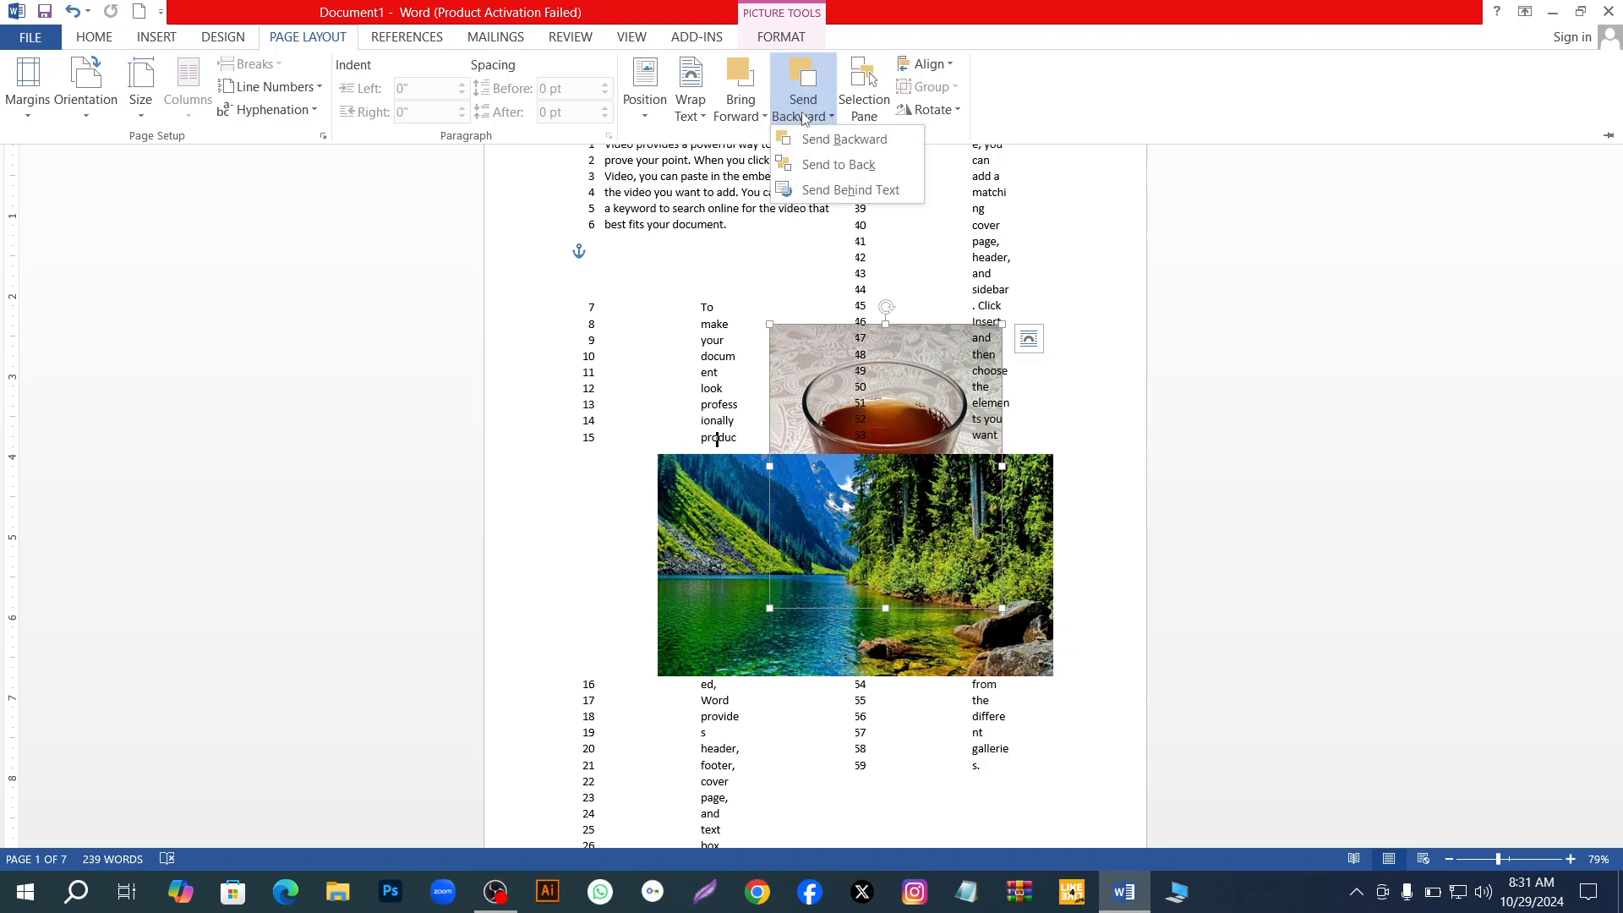
{"action": "left_click", "coordinate": [820, 169]}
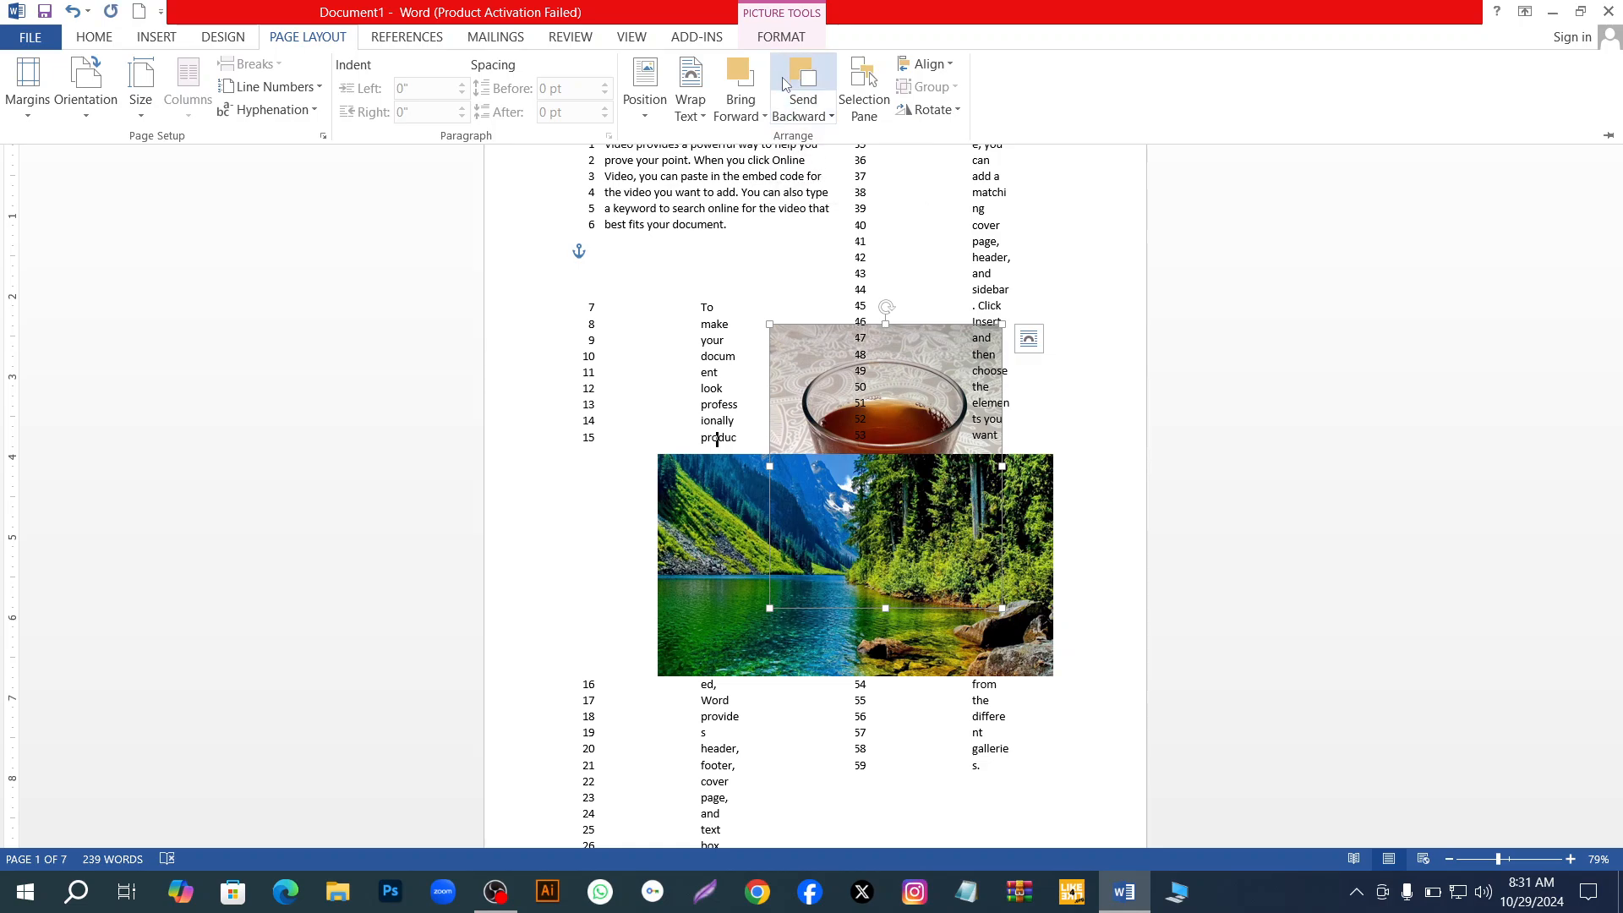
Try to send the tea glass picture one level backward
{"action": "left_click", "coordinate": [798, 112]}
{"action": "left_click", "coordinate": [809, 139]}
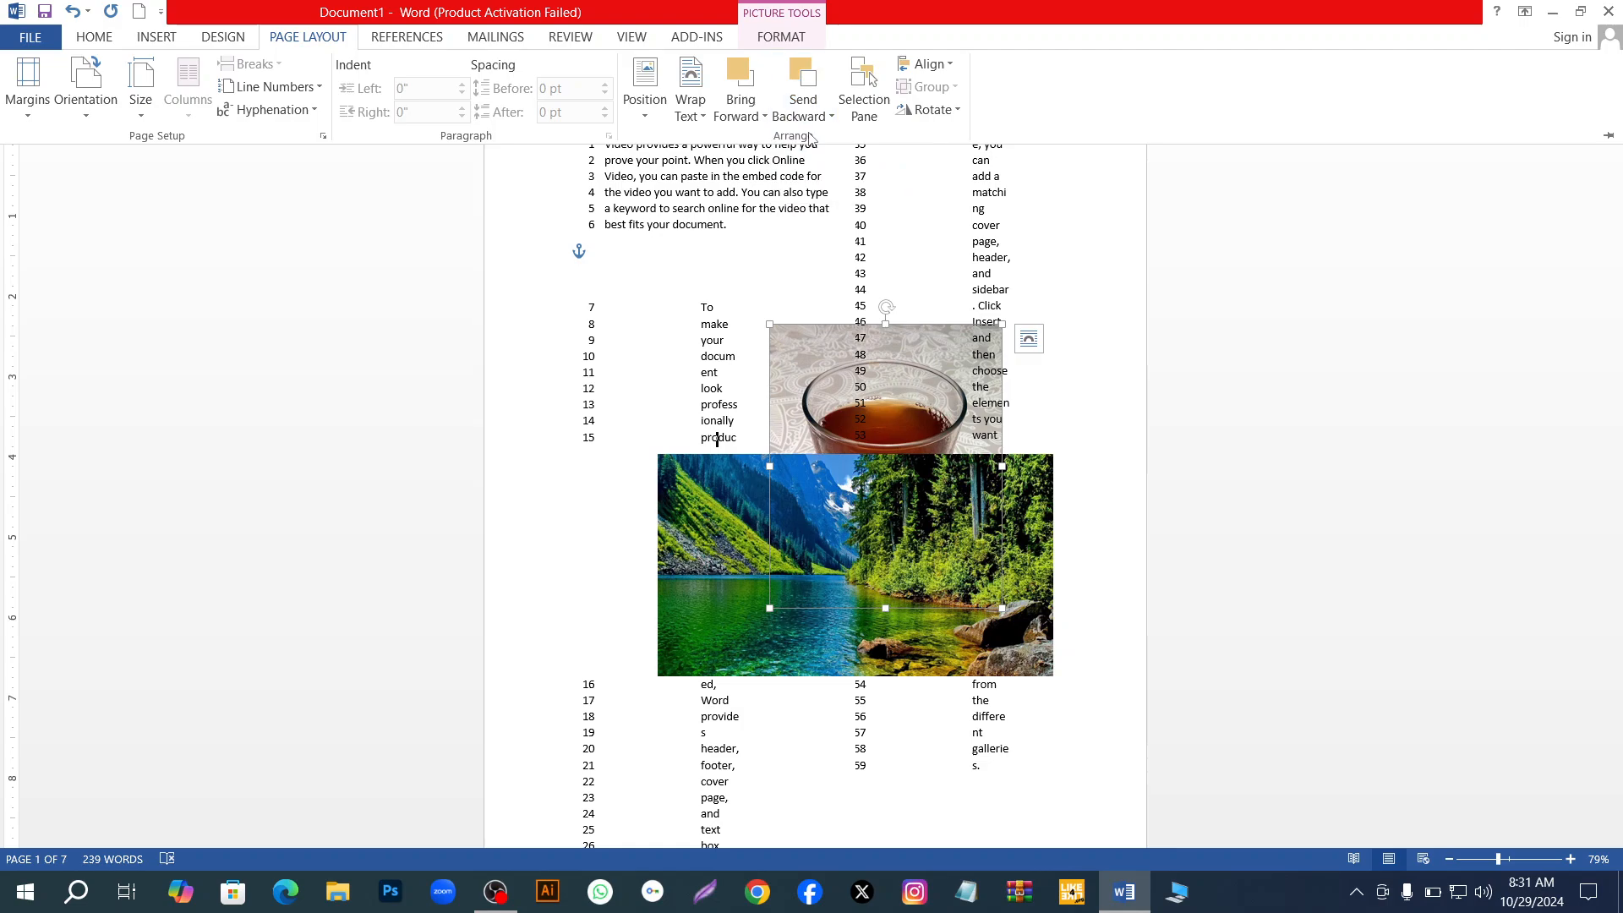
{"action": "left_click", "coordinate": [865, 358]}
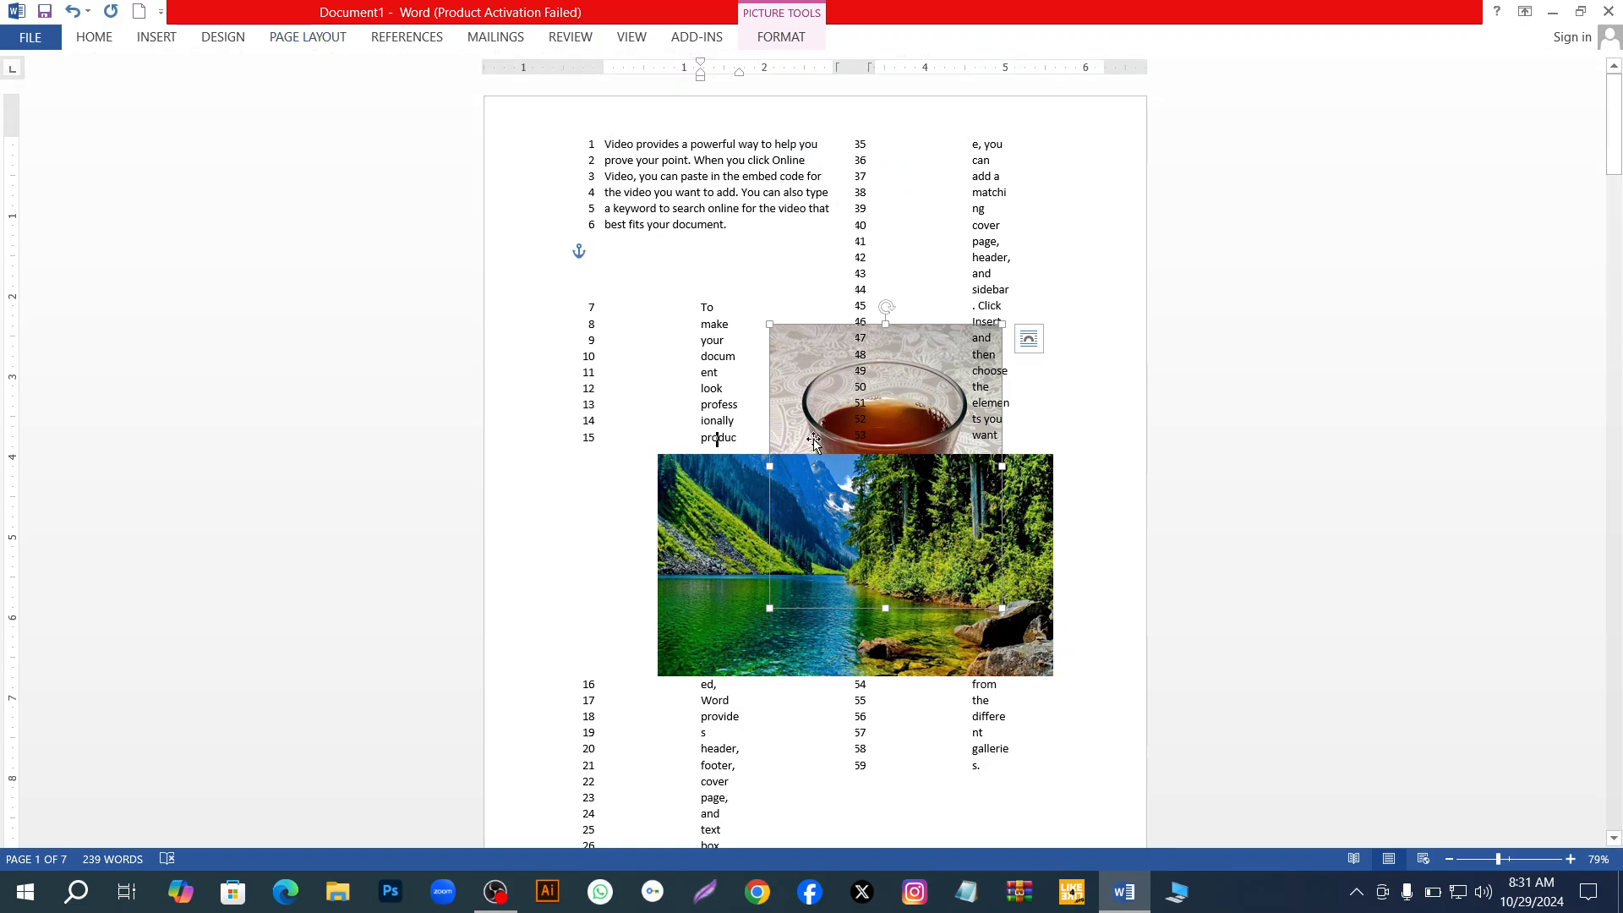
Move the nature picture up the page and place the tea glass picture below it, overlapping its lower edge
{"action": "left_click_drag", "start_coordinate": [814, 439], "coordinate": [800, 691]}
{"action": "left_click_drag", "start_coordinate": [848, 610], "coordinate": [848, 610]}
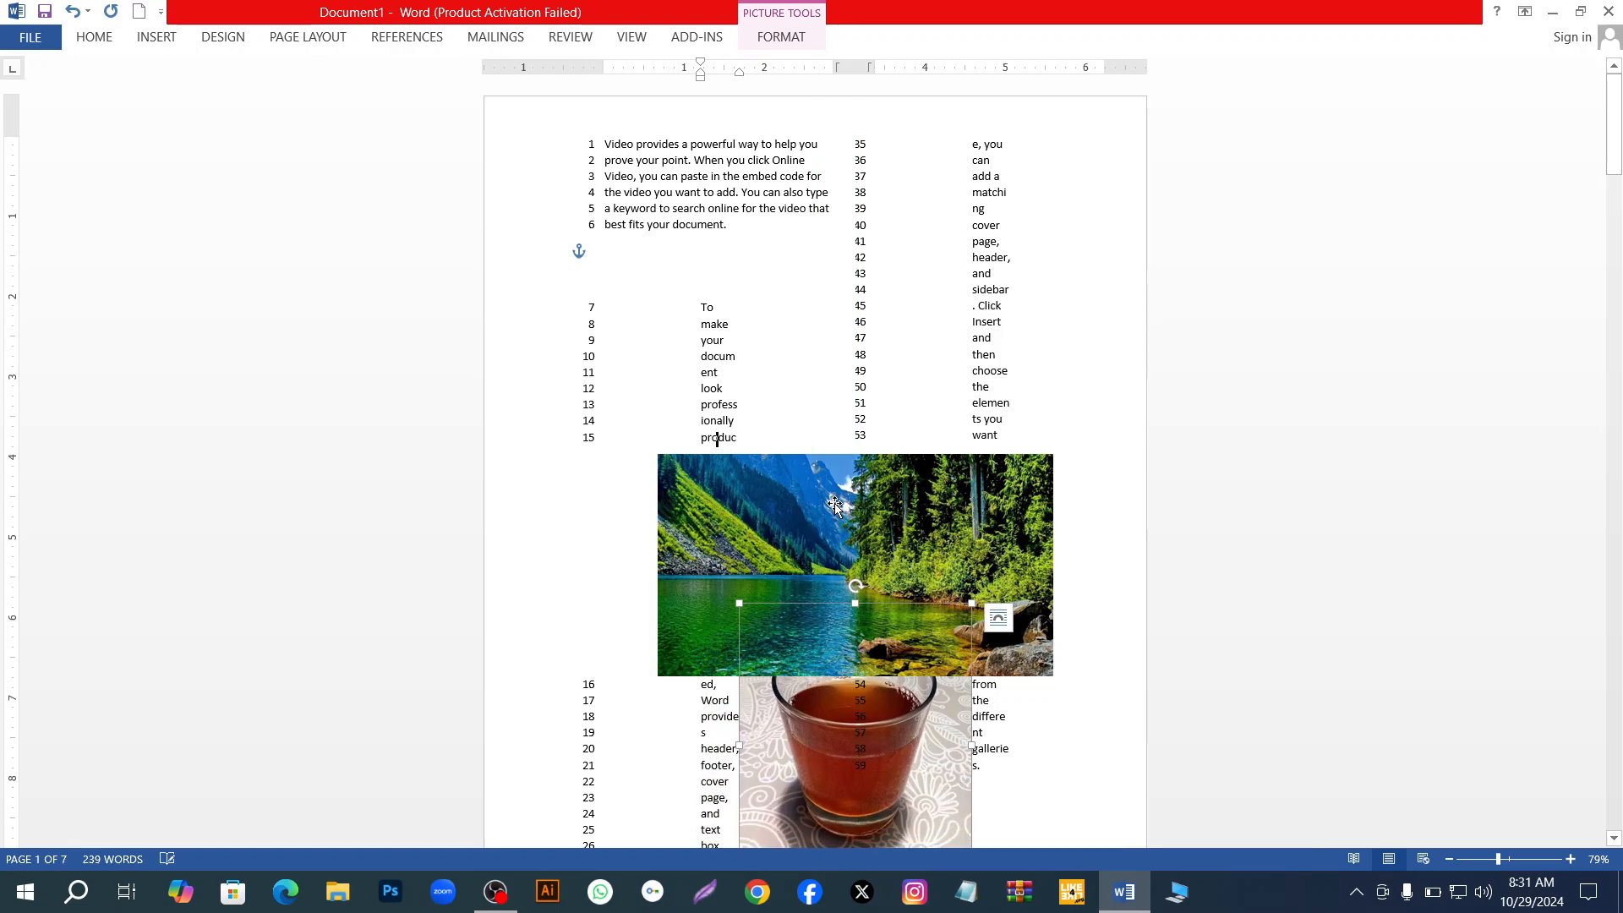
{"action": "left_click_drag", "start_coordinate": [811, 519], "coordinate": [810, 380]}
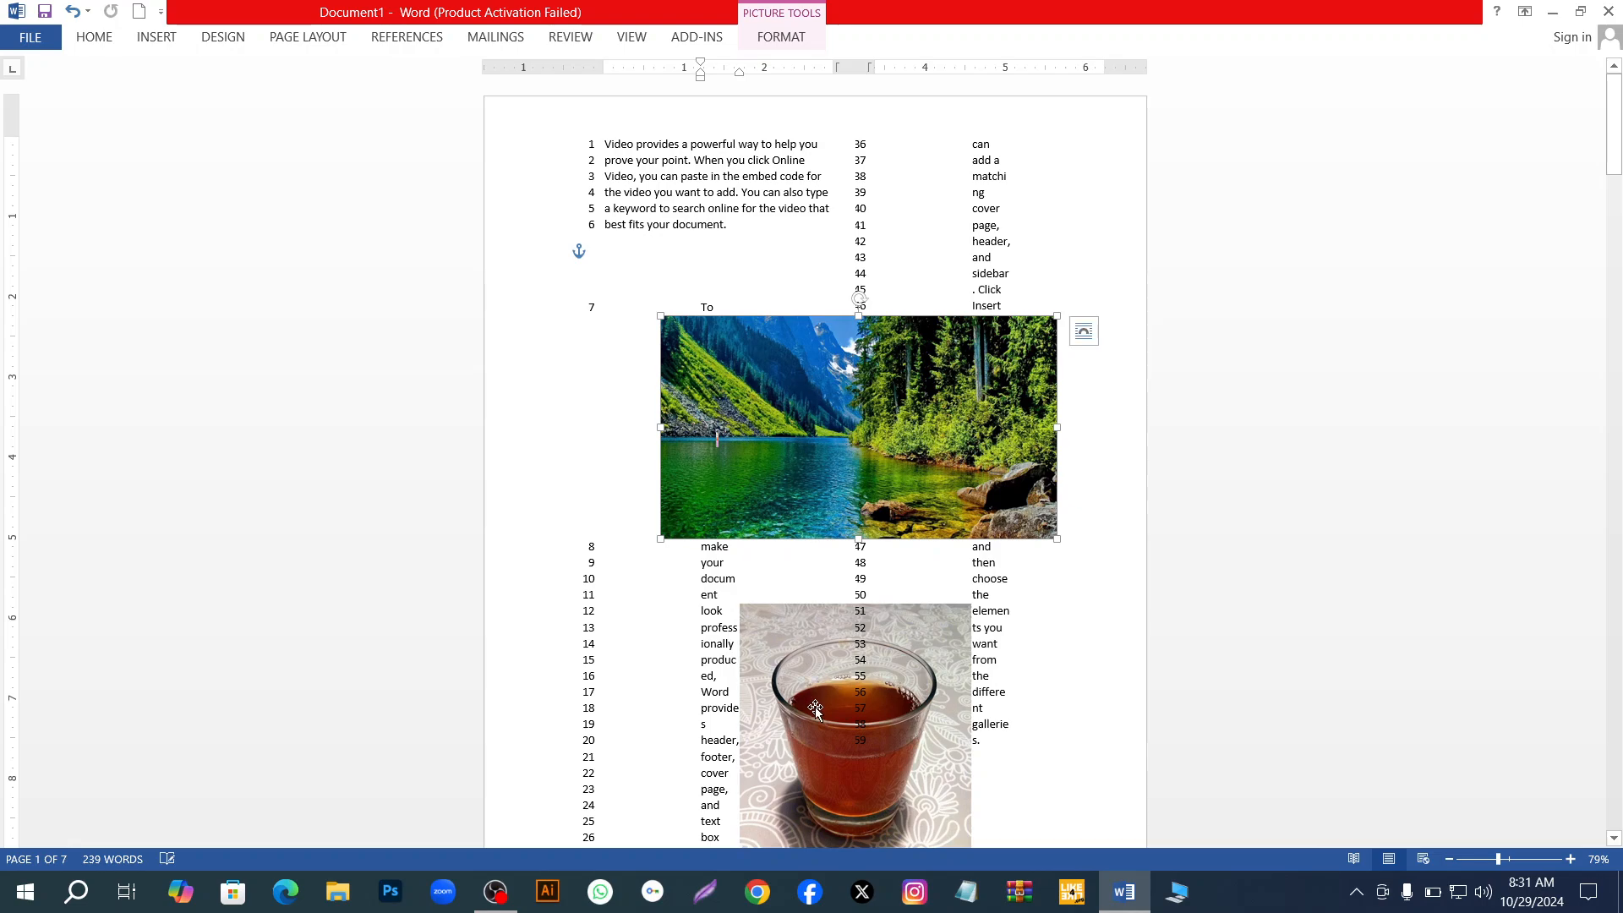
{"action": "left_click_drag", "start_coordinate": [833, 709], "coordinate": [835, 587]}
{"action": "left_click_drag", "start_coordinate": [829, 518], "coordinate": [828, 518]}
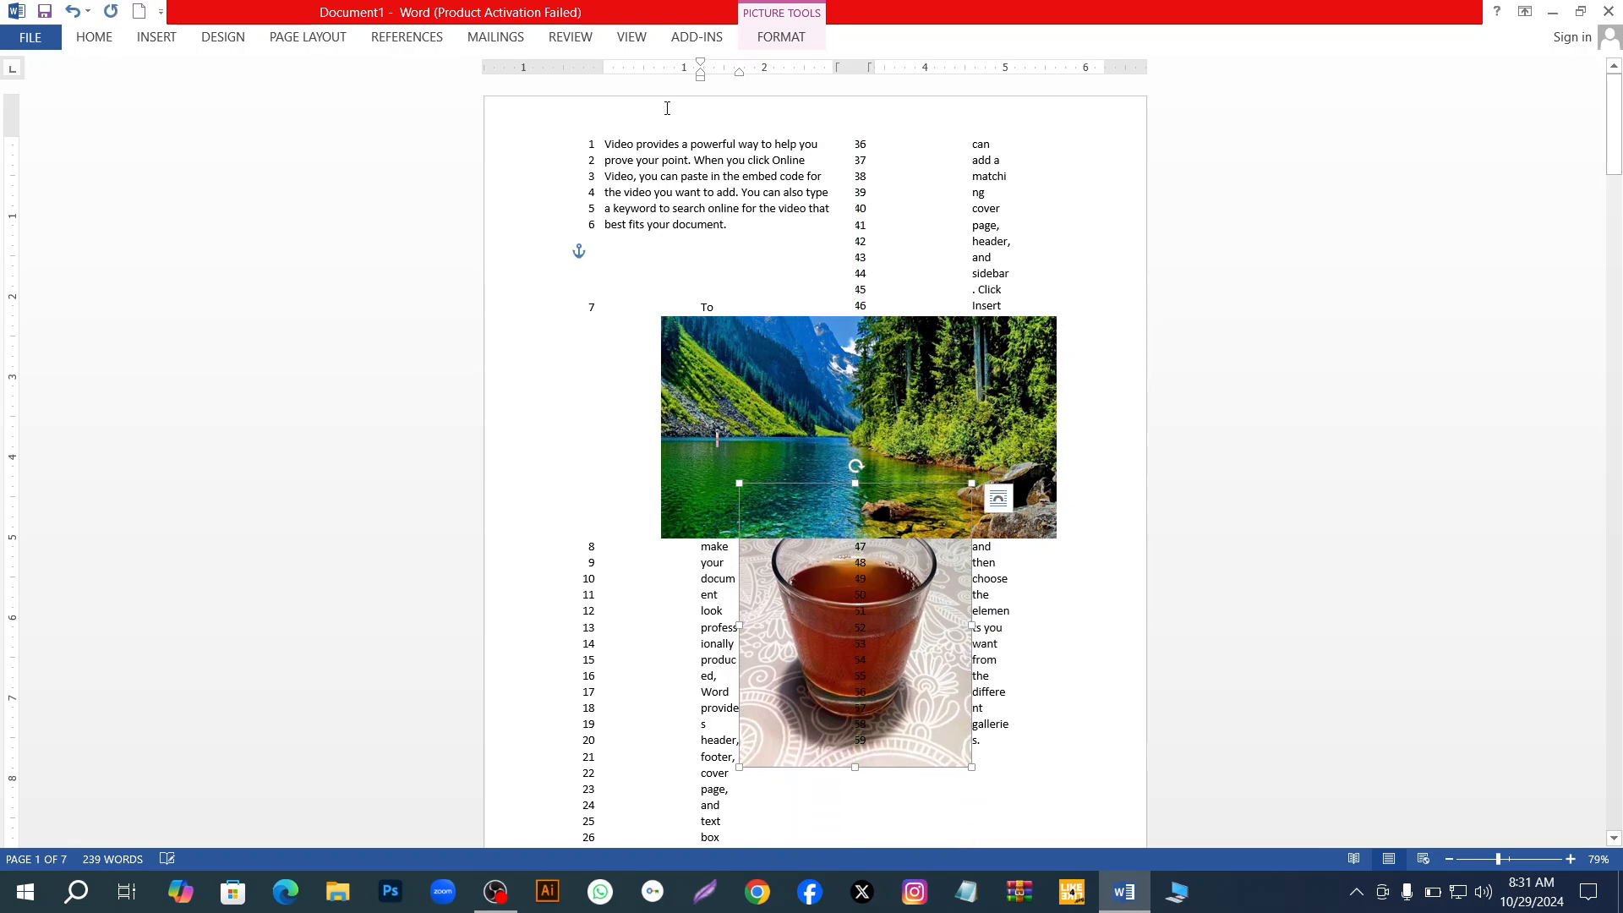
Bring the tea glass picture to the front of the stacking order and send it behind the text
{"action": "left_click", "coordinate": [315, 39]}
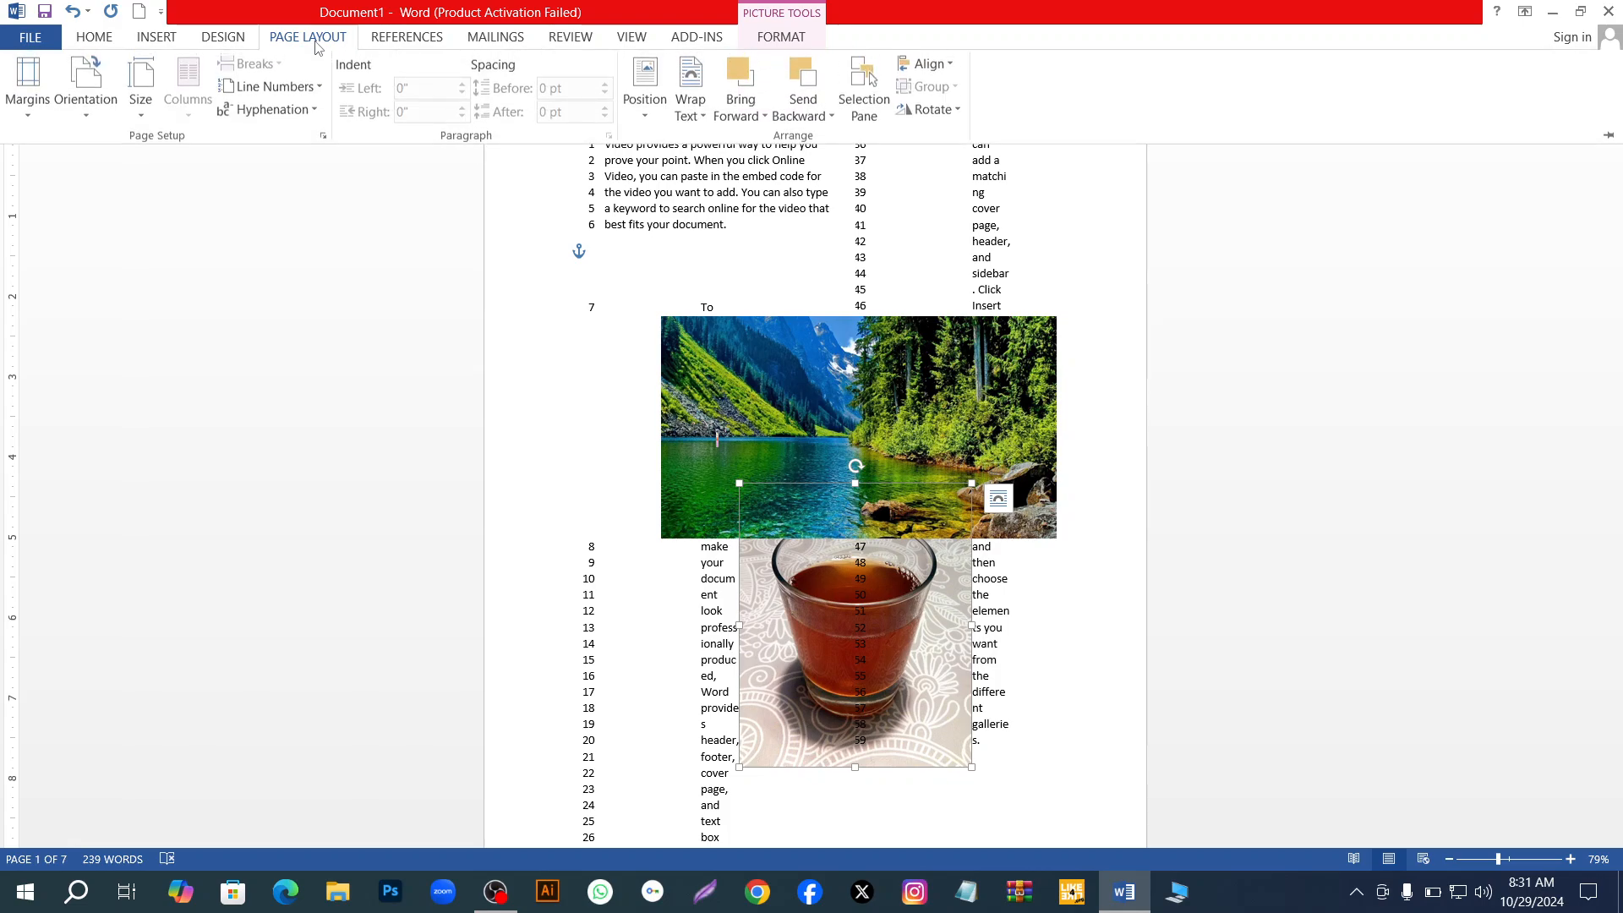
{"action": "left_click", "coordinate": [742, 113]}
{"action": "left_click", "coordinate": [762, 166]}
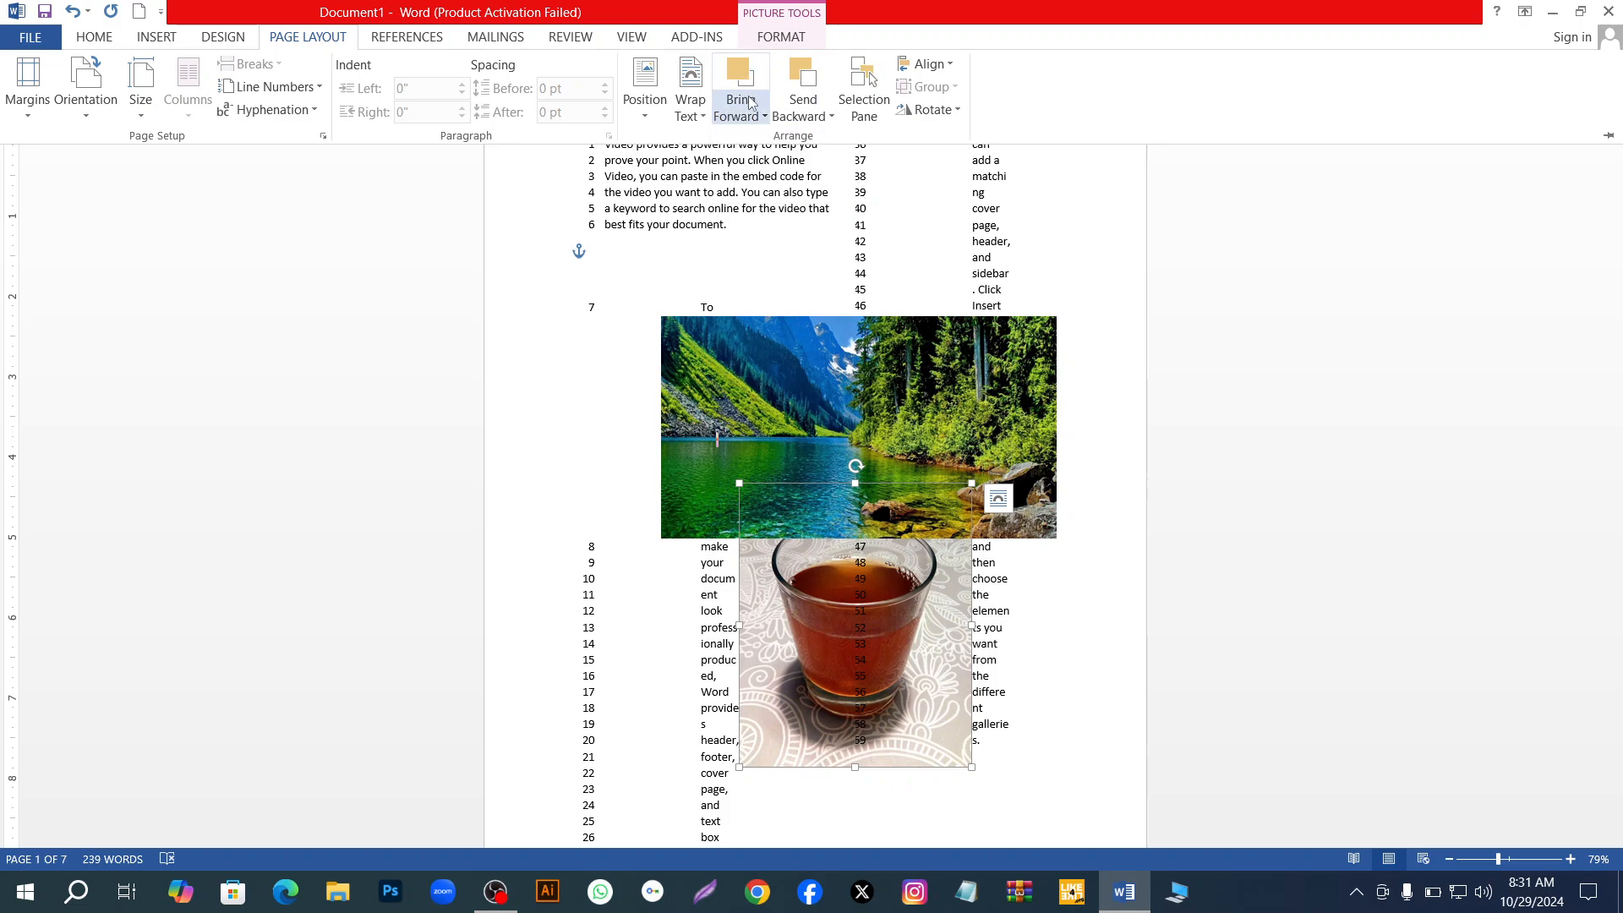
{"action": "left_click", "coordinate": [799, 103]}
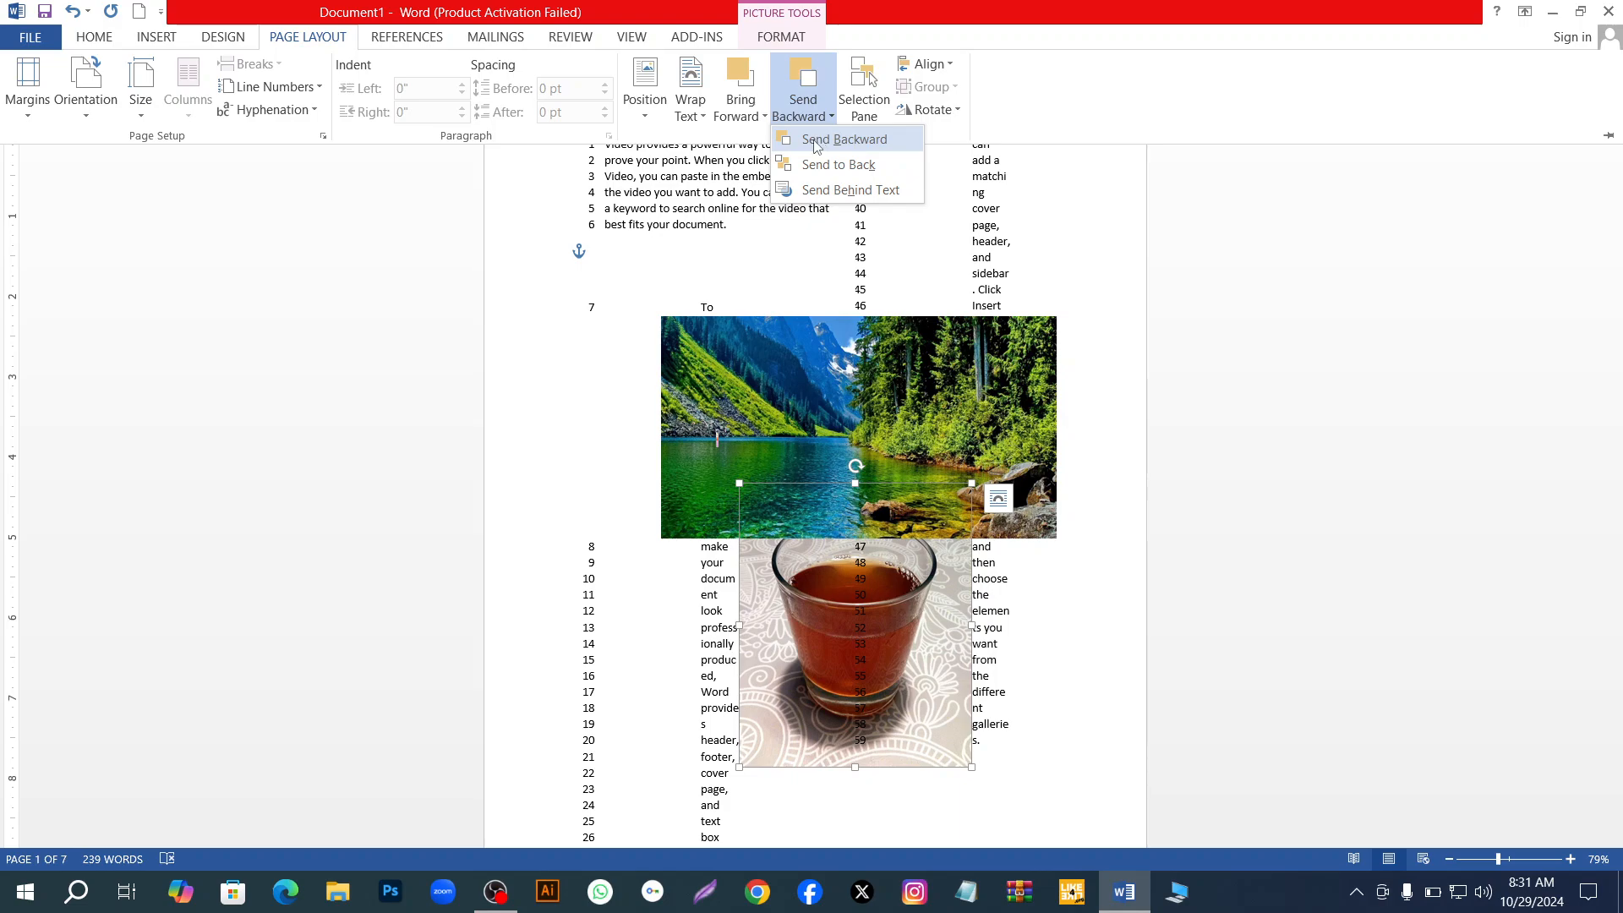
{"action": "left_click", "coordinate": [821, 184]}
{"action": "left_click", "coordinate": [878, 511]}
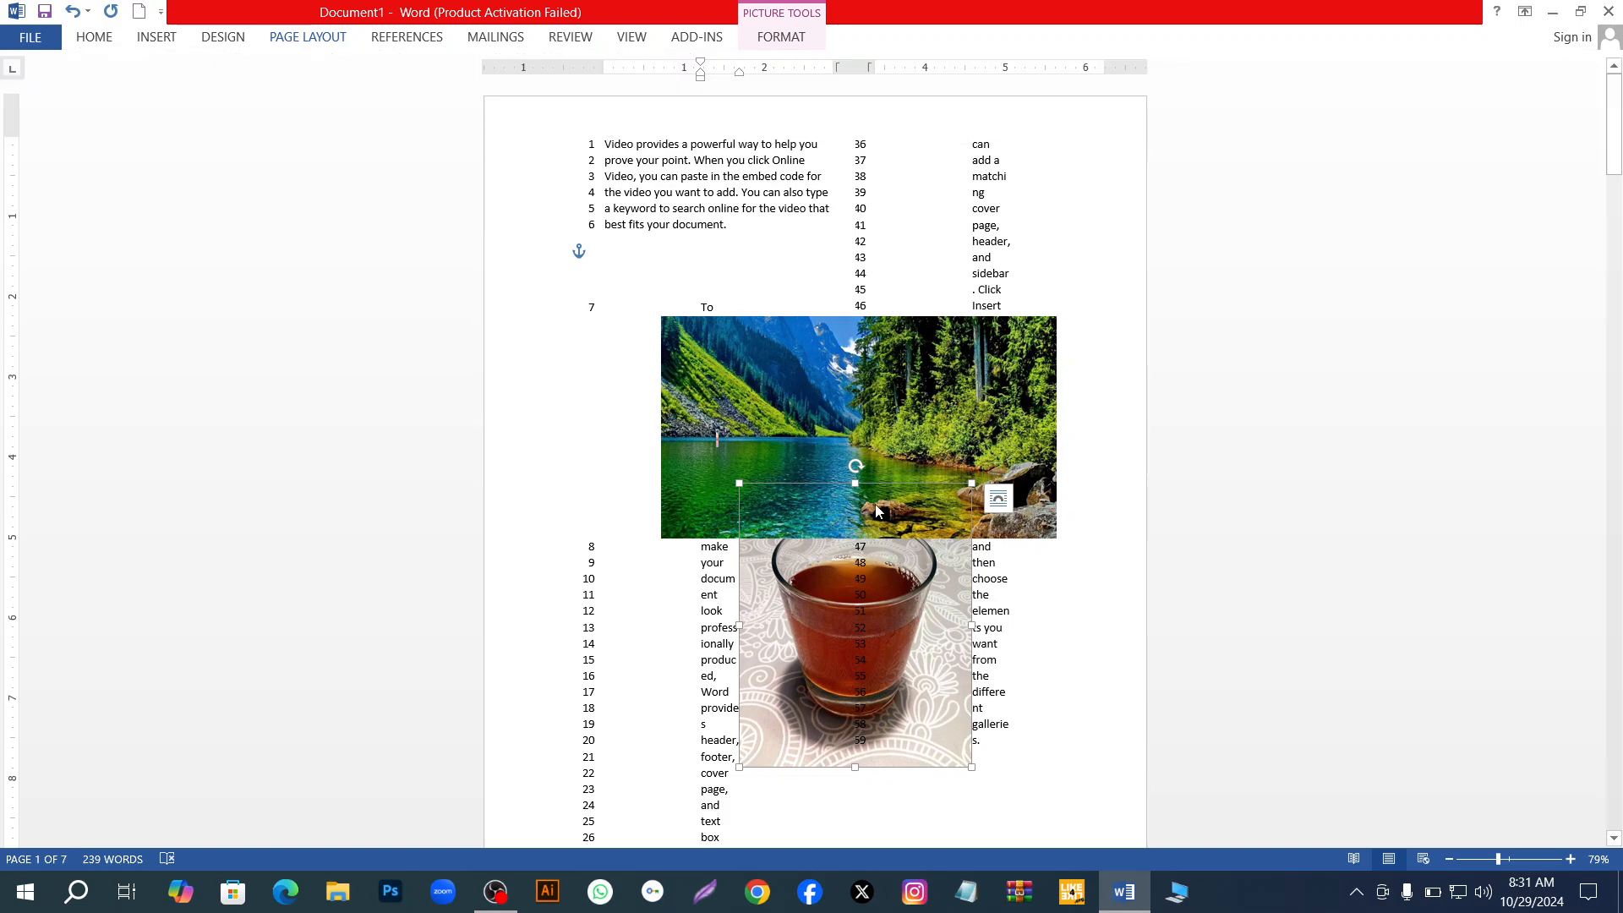
{"action": "left_click_drag", "start_coordinate": [871, 595], "coordinate": [898, 482]}
{"action": "left_click", "coordinate": [1060, 556]}
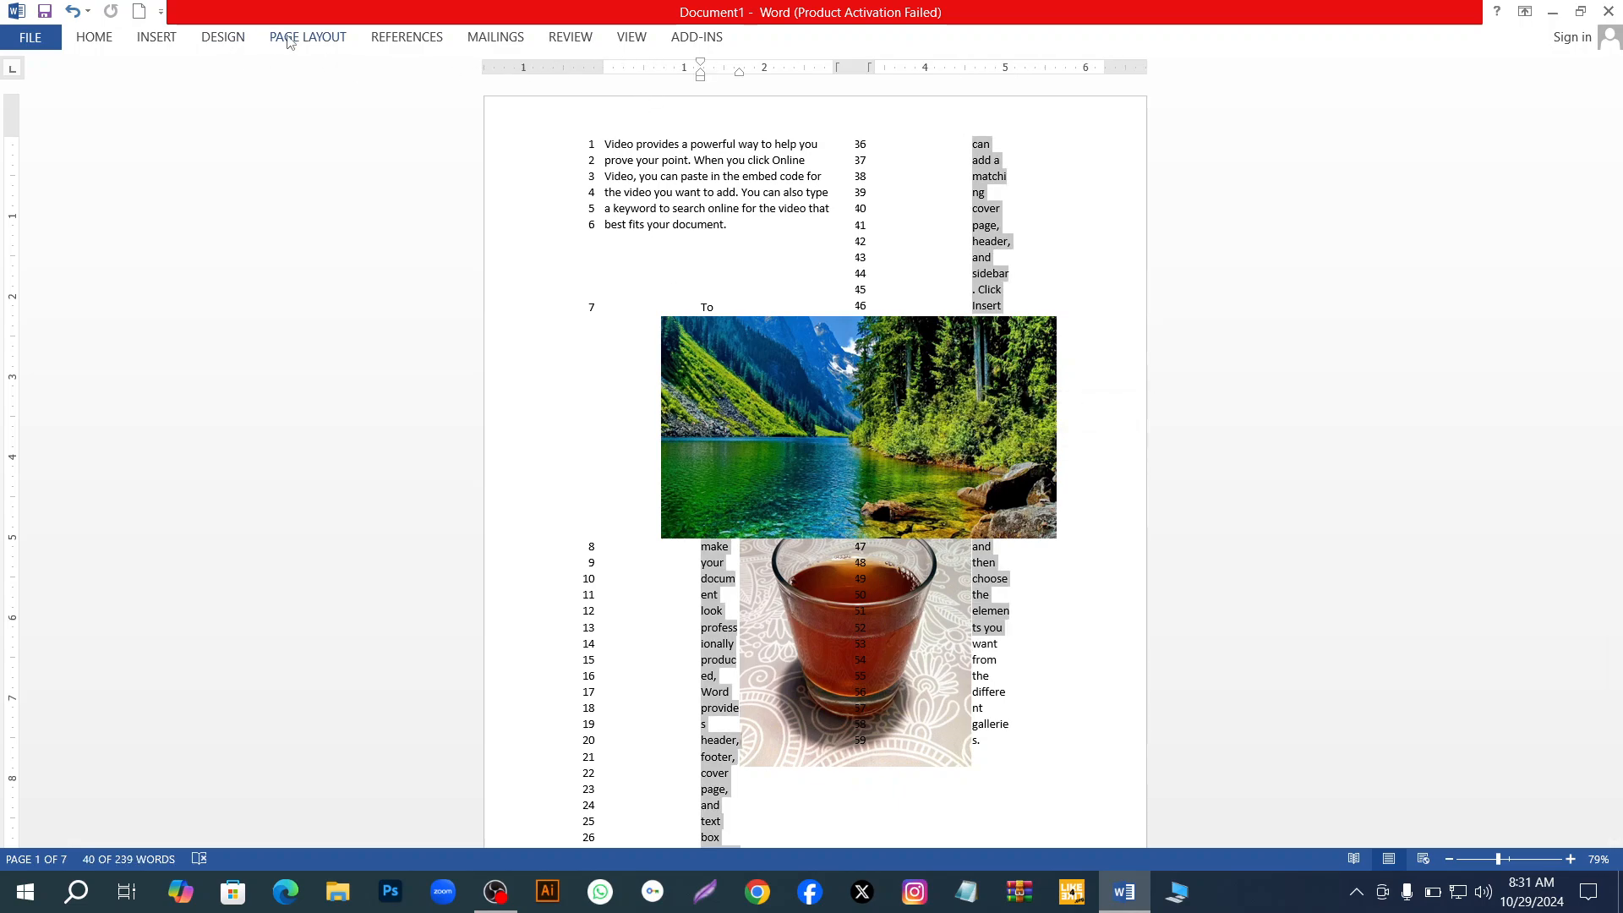
Move the nature picture up and left to just below the first paragraph, and shift the tea glass picture up and left with it
{"action": "left_click", "coordinate": [336, 44]}
{"action": "scroll", "coordinate": [869, 381], "scroll_direction": "down", "scroll_amount": 5}
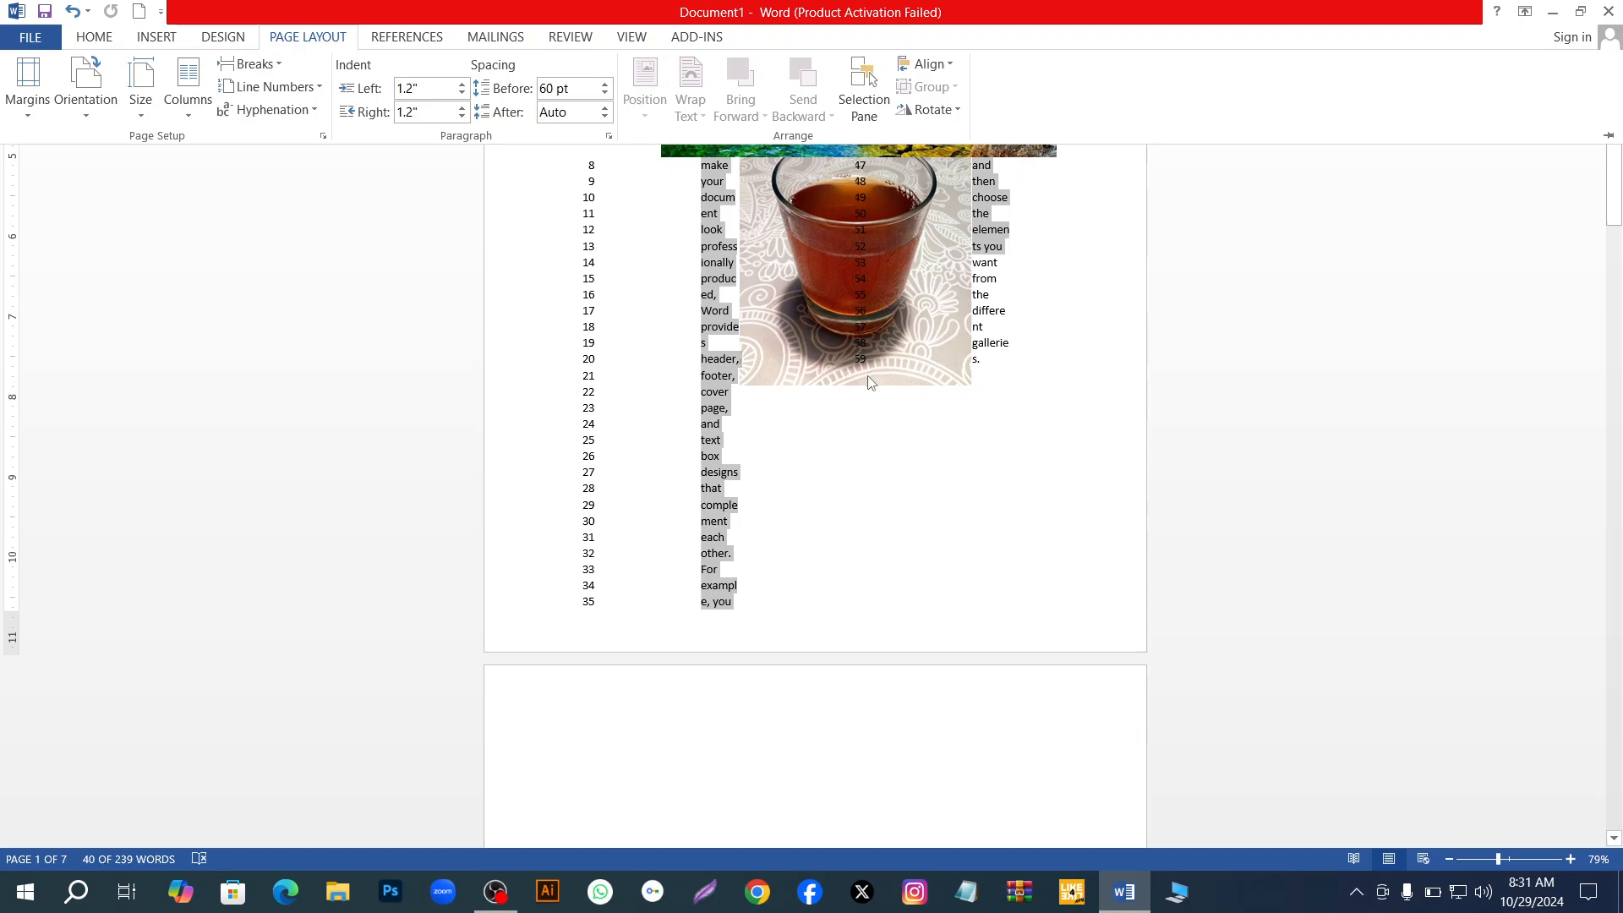
{"action": "scroll", "coordinate": [868, 376], "scroll_direction": "up", "scroll_amount": 2}
{"action": "scroll", "coordinate": [867, 375], "scroll_direction": "up", "scroll_amount": 2}
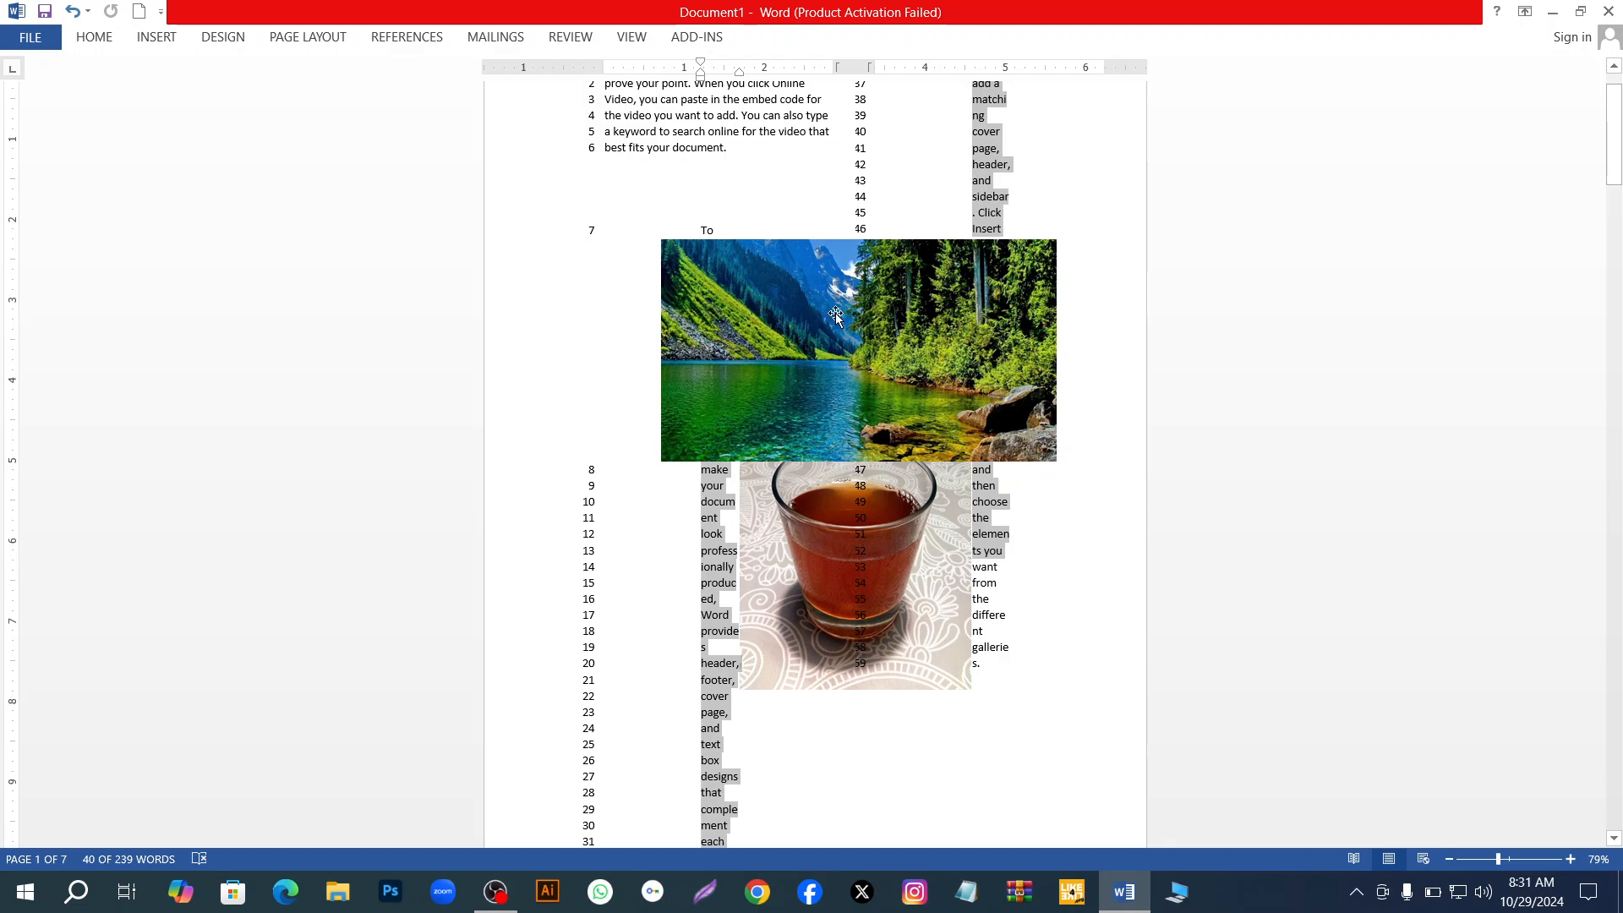
{"action": "scroll", "coordinate": [833, 313], "scroll_direction": "up", "scroll_amount": 1}
{"action": "mouse_move", "coordinate": [824, 345]}
{"action": "left_mouse_down"}
{"action": "mouse_move", "coordinate": [808, 482]}
{"action": "mouse_move", "coordinate": [867, 326]}
{"action": "mouse_move", "coordinate": [831, 286]}
{"action": "mouse_move", "coordinate": [791, 333]}
{"action": "mouse_move", "coordinate": [805, 373]}
{"action": "mouse_move", "coordinate": [824, 350]}
{"action": "mouse_move", "coordinate": [815, 311]}
{"action": "mouse_move", "coordinate": [810, 324]}
{"action": "left_mouse_up"}
{"action": "left_click_drag", "start_coordinate": [862, 621], "coordinate": [839, 587]}
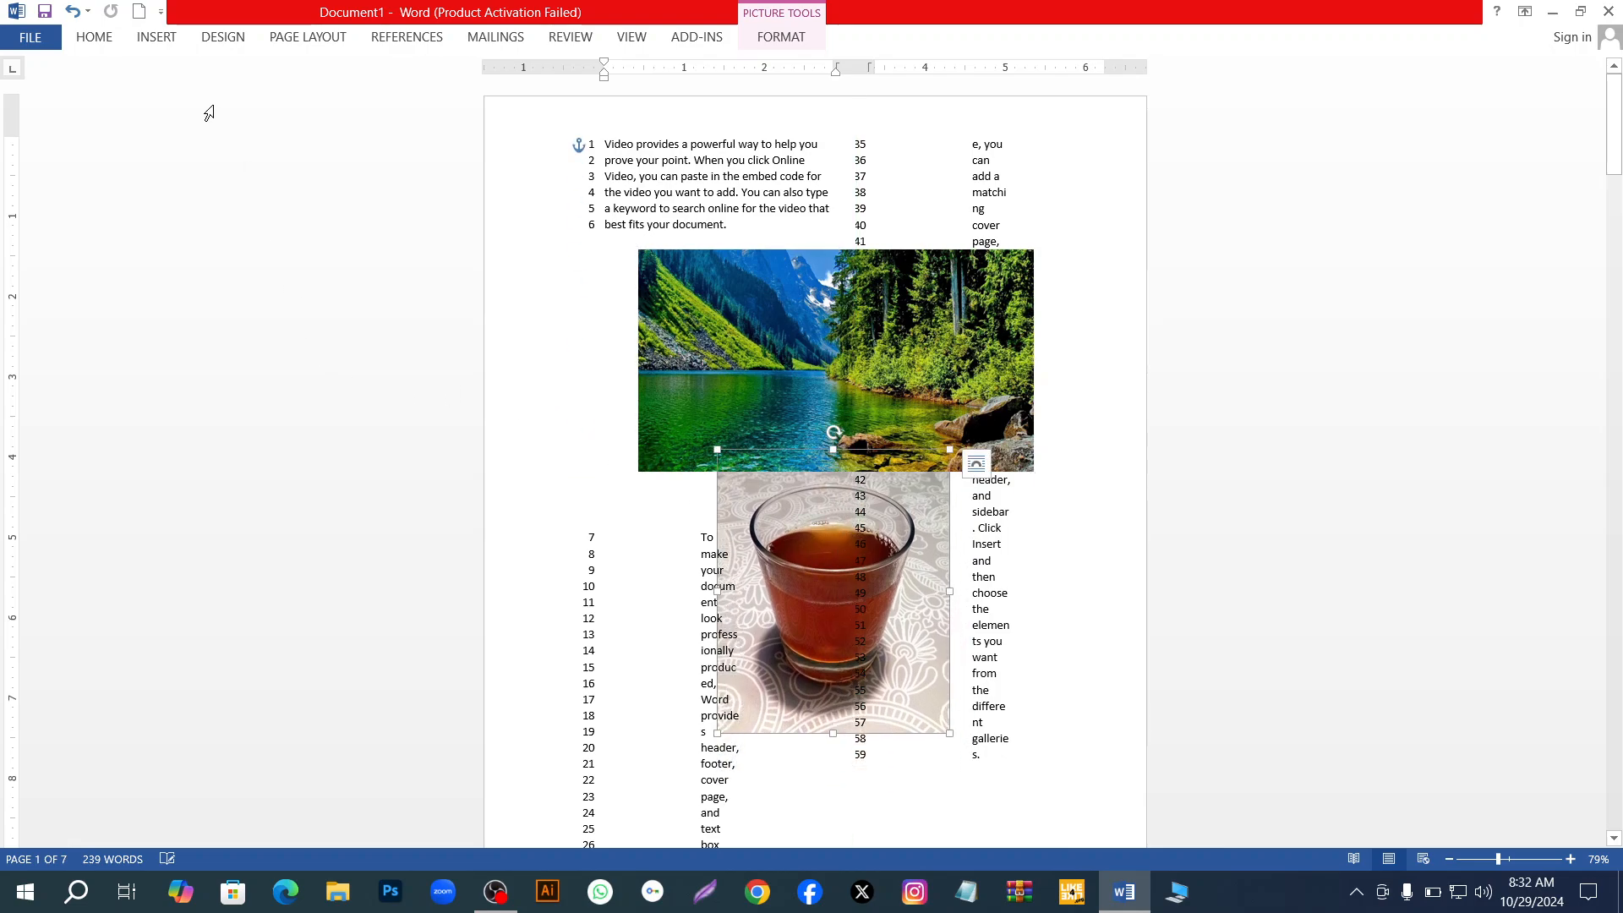
Show the Selection pane and send the tea glass picture, Picture 1, to the back of the stacking order
{"action": "left_click", "coordinate": [315, 39]}
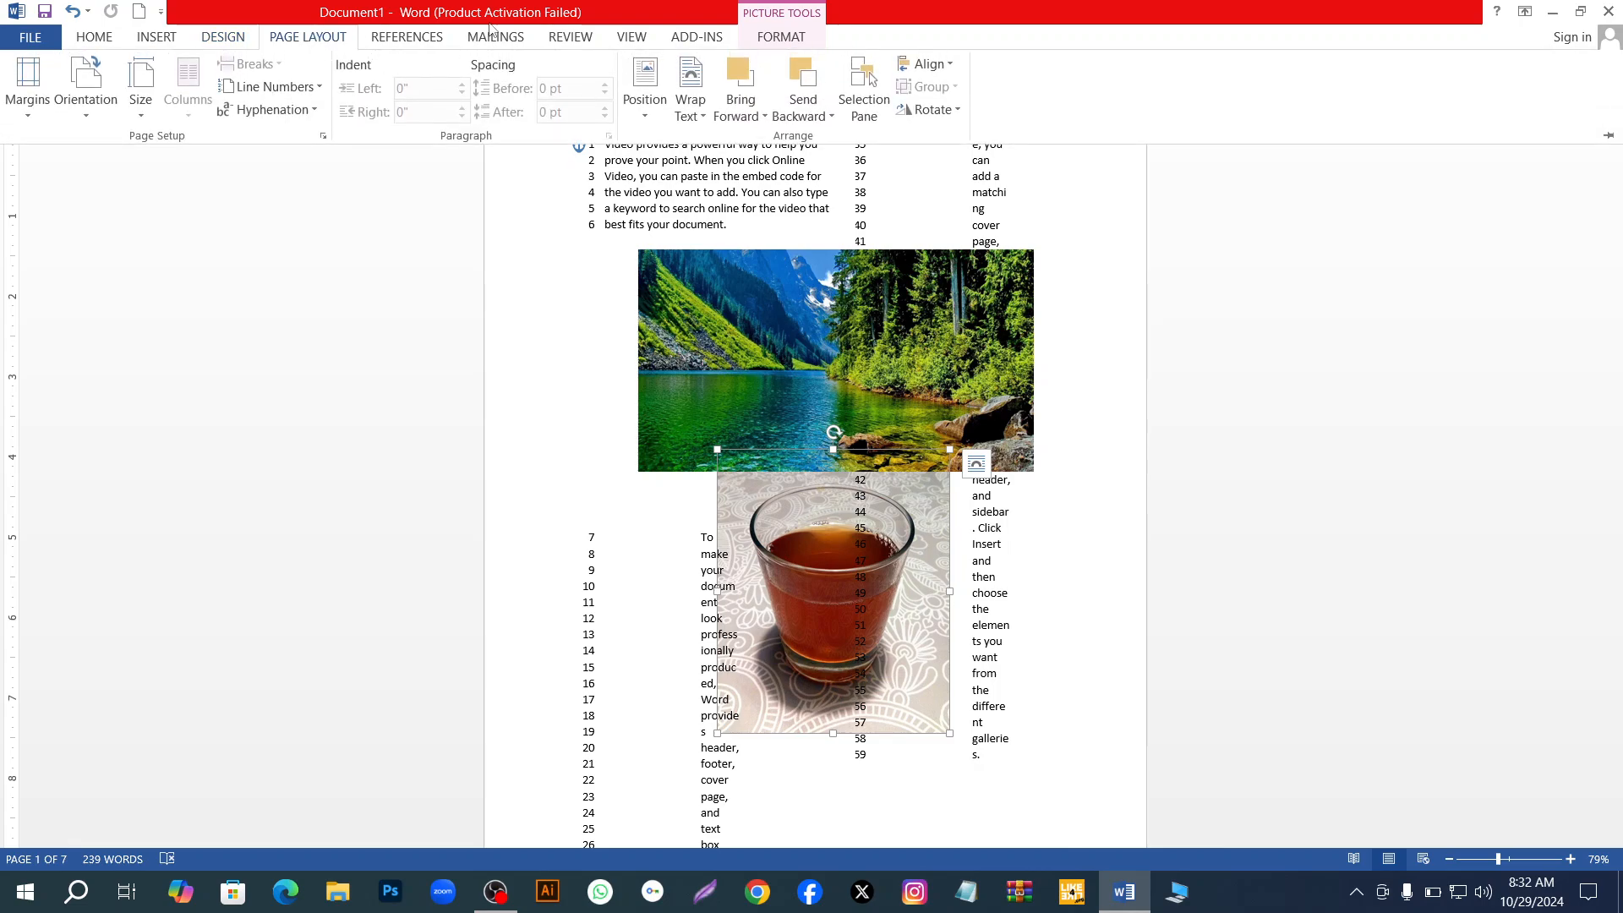
{"action": "left_click", "coordinate": [876, 127]}
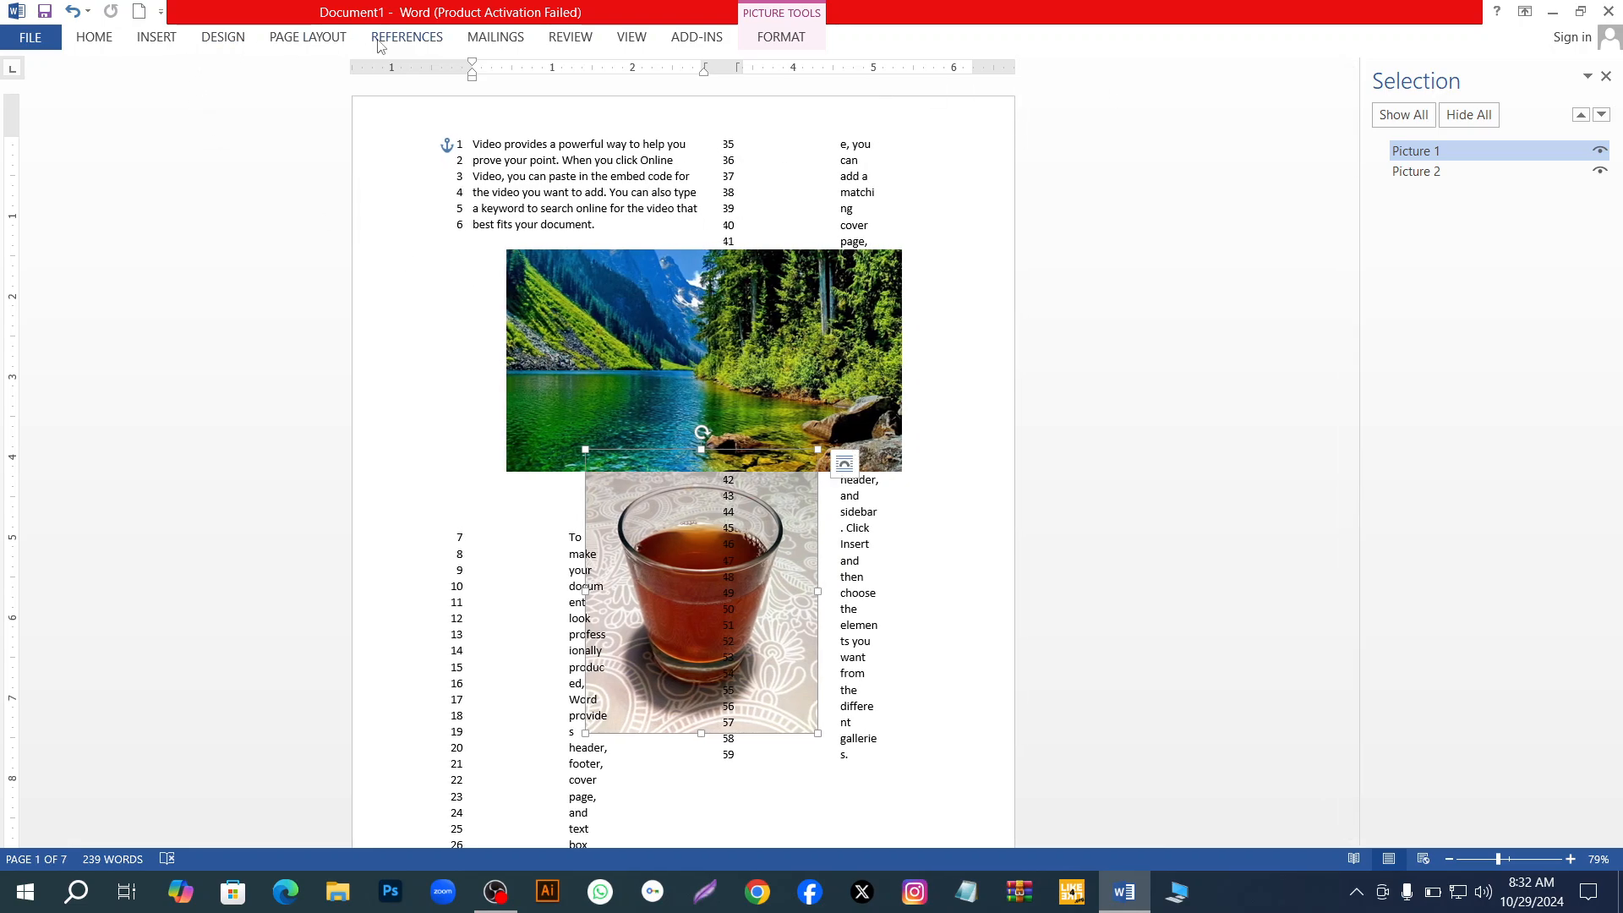
{"action": "left_click", "coordinate": [323, 42]}
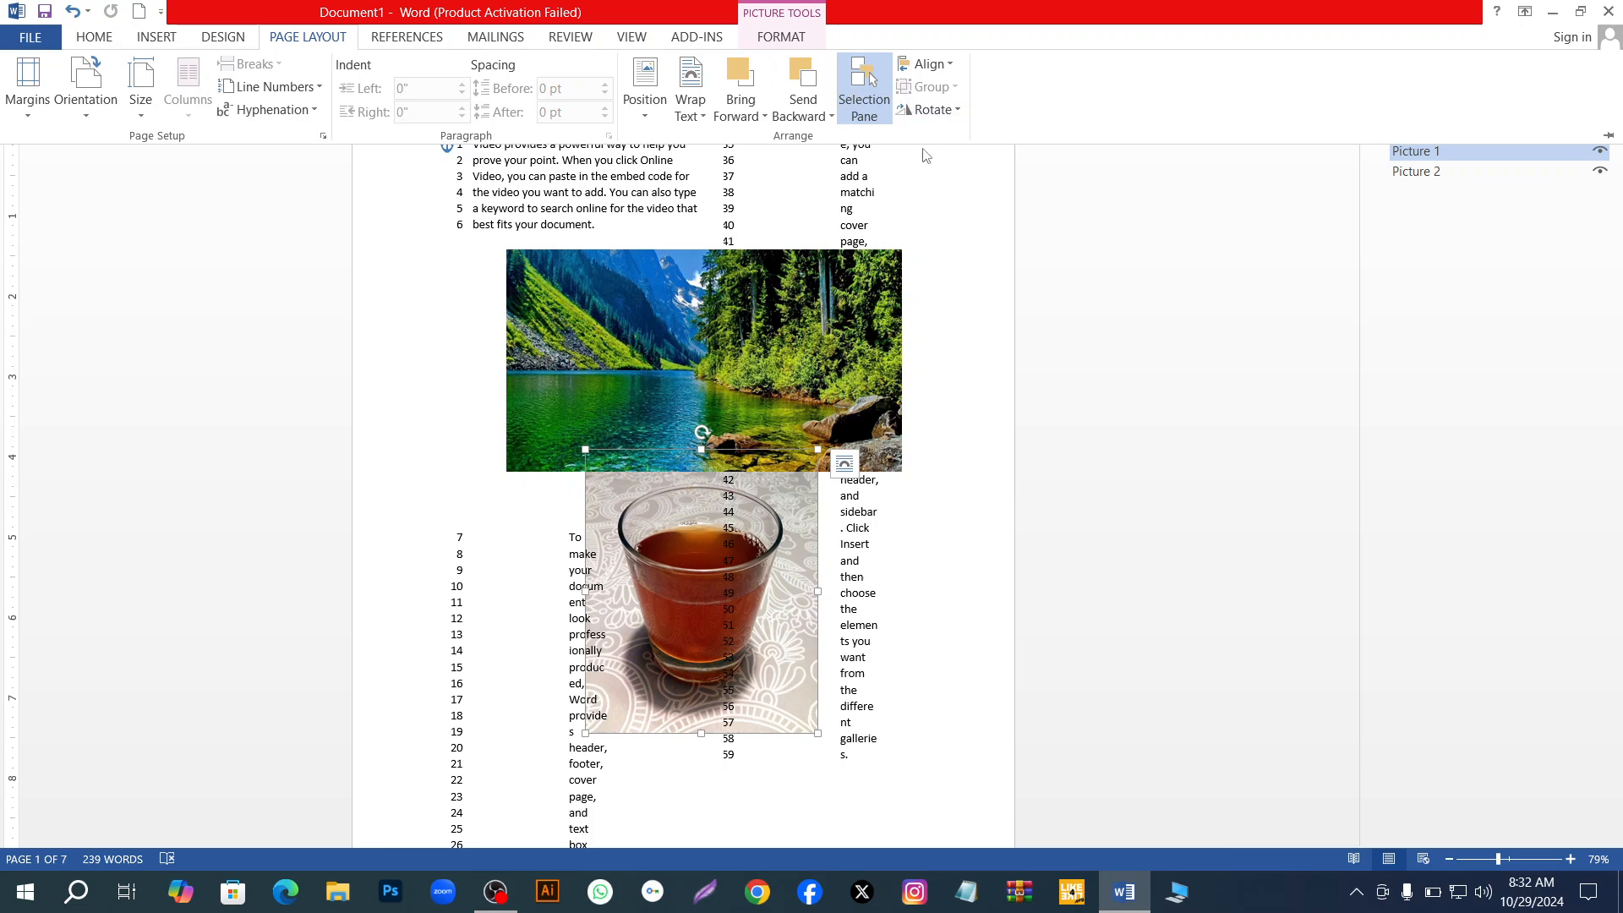
{"action": "left_click", "coordinate": [803, 113]}
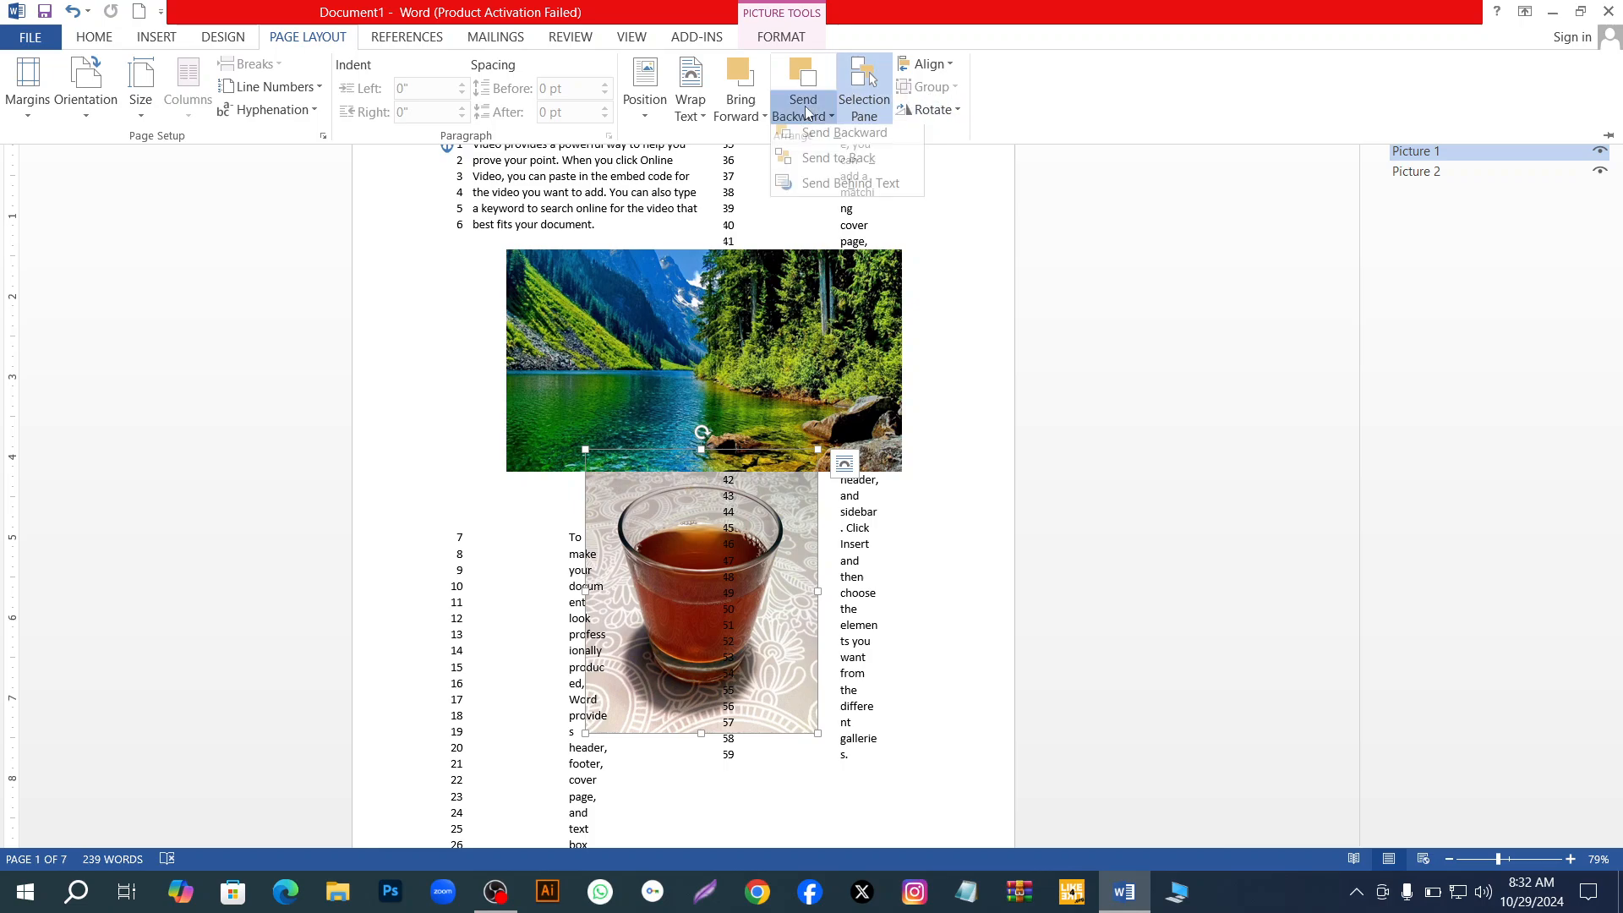
{"action": "left_click", "coordinate": [839, 164]}
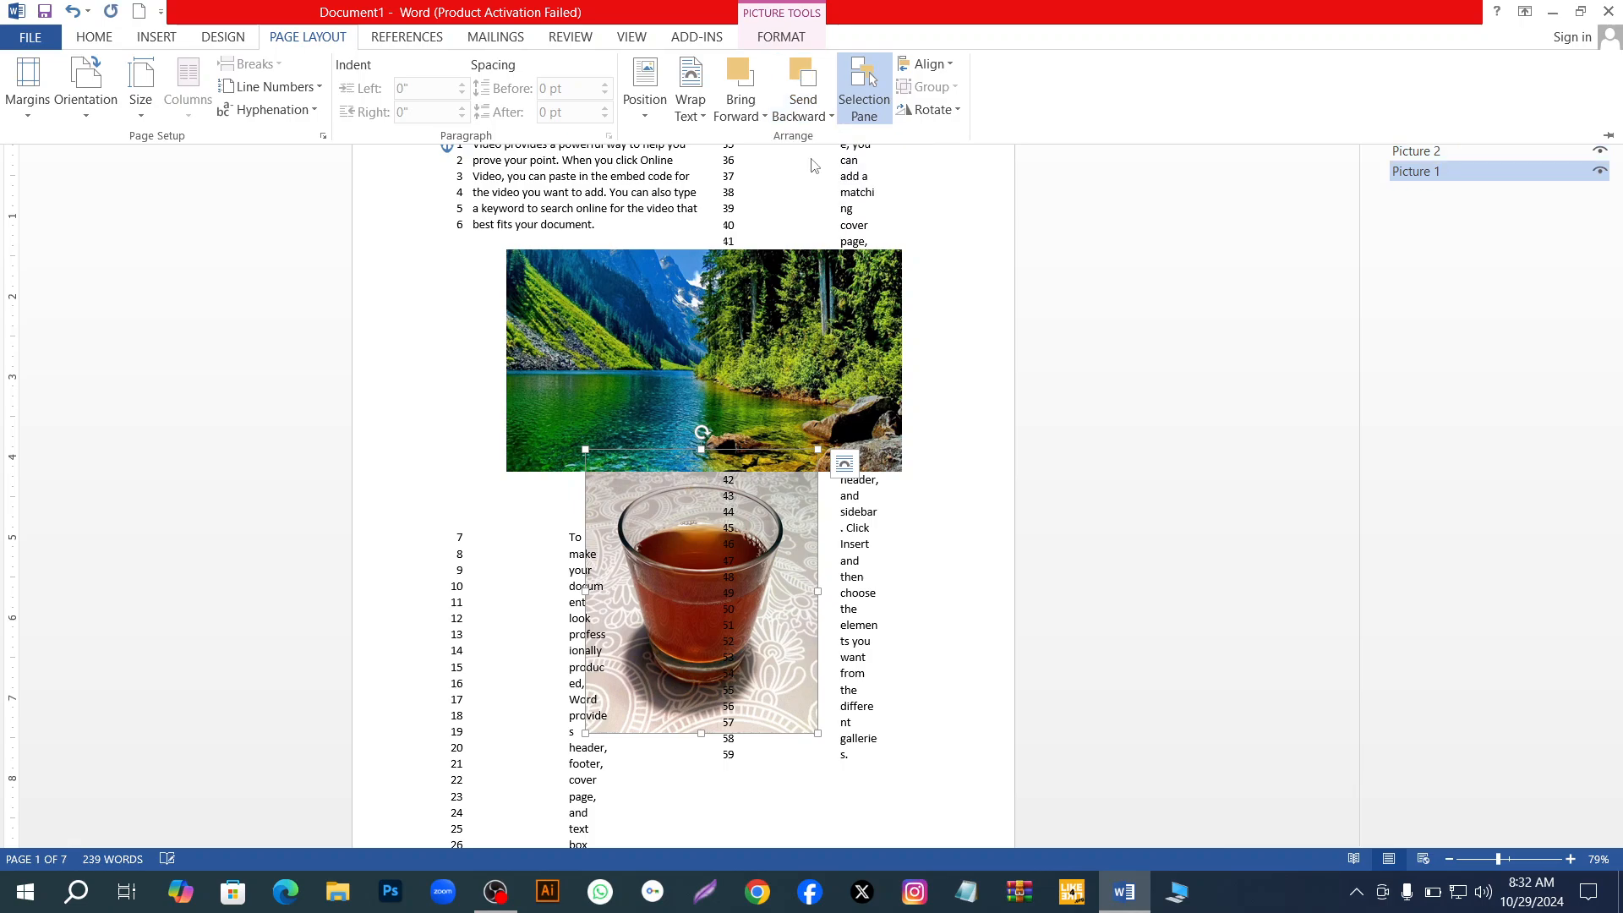
Bring the tea glass picture to the front so Picture 1 is listed above Picture 2
{"action": "left_click", "coordinate": [798, 115]}
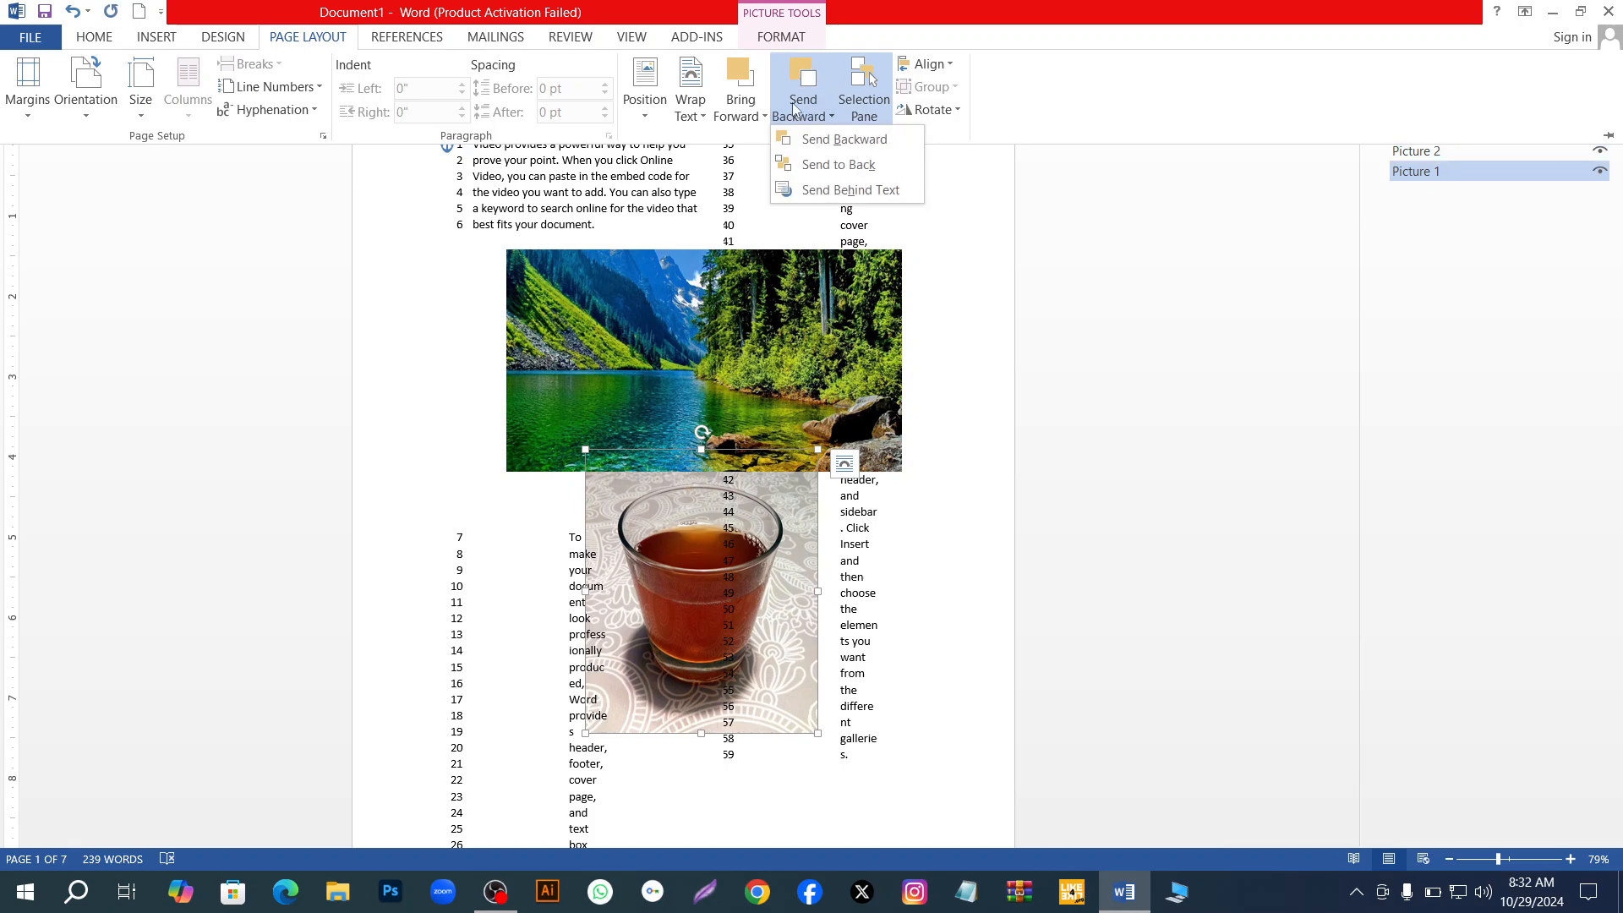
{"action": "left_click", "coordinate": [780, 132]}
{"action": "left_click", "coordinate": [753, 117]}
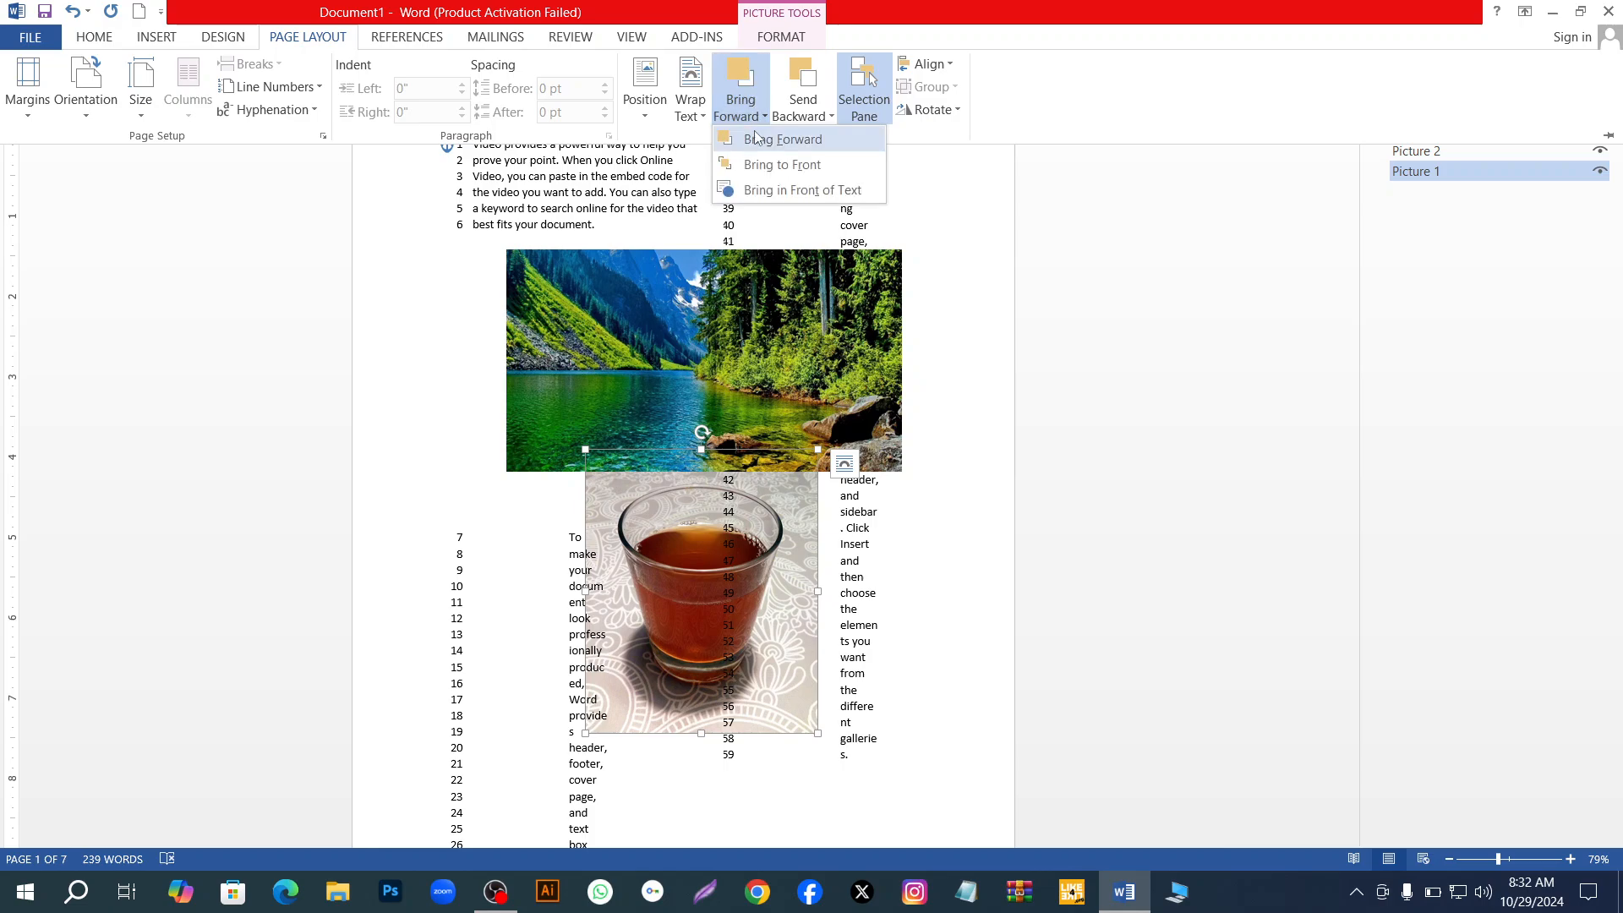
{"action": "left_click", "coordinate": [758, 165]}
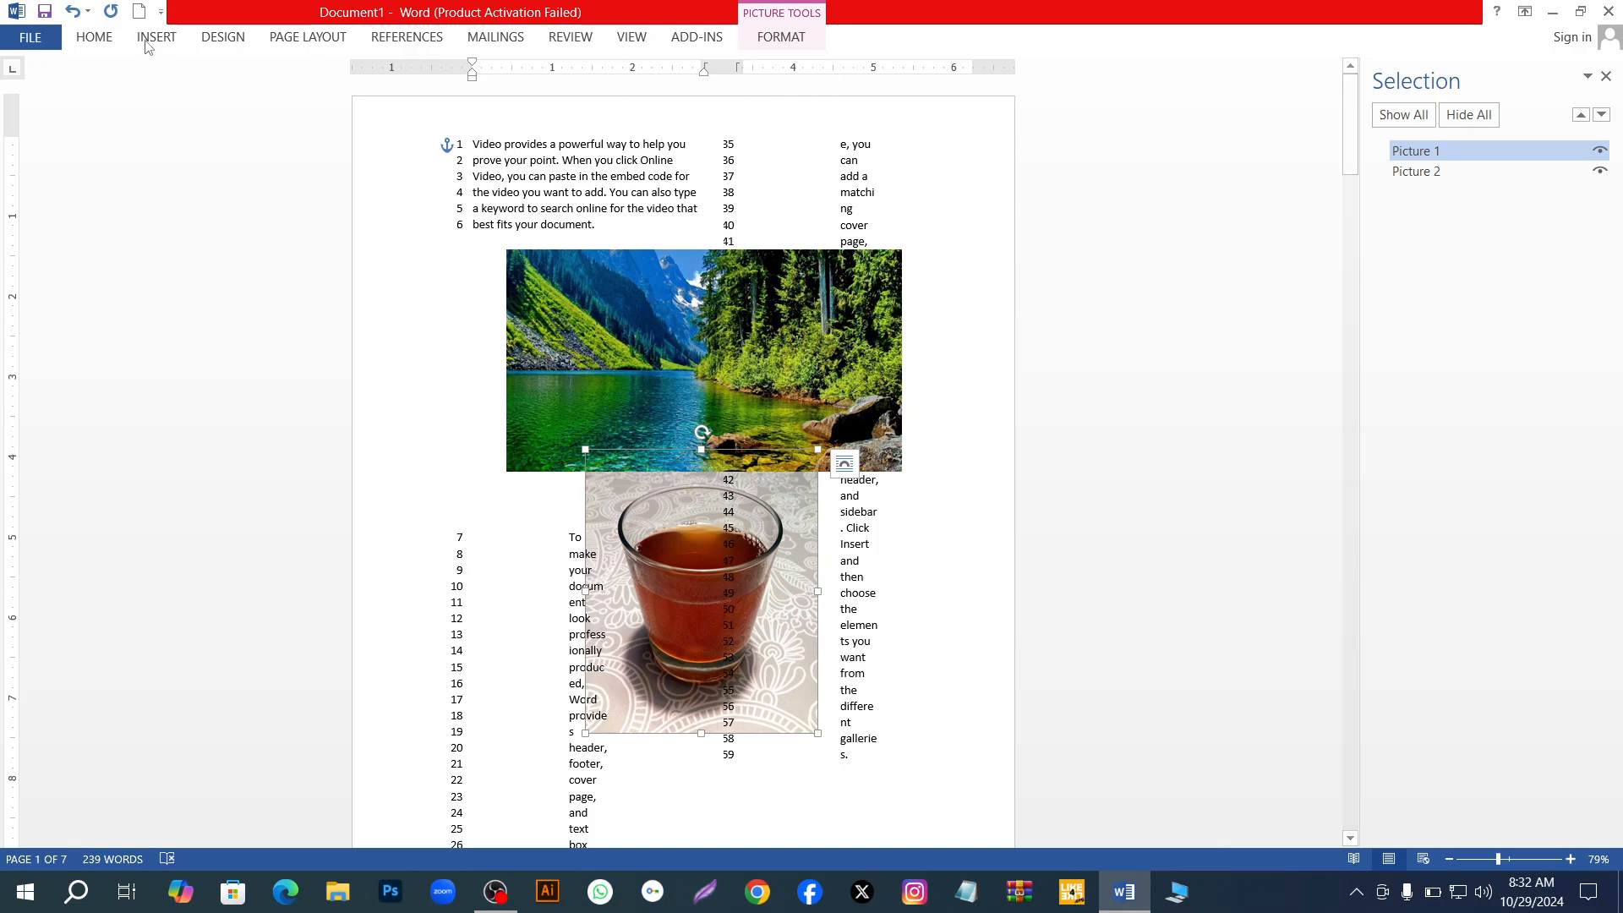
{"action": "left_click", "coordinate": [321, 44]}
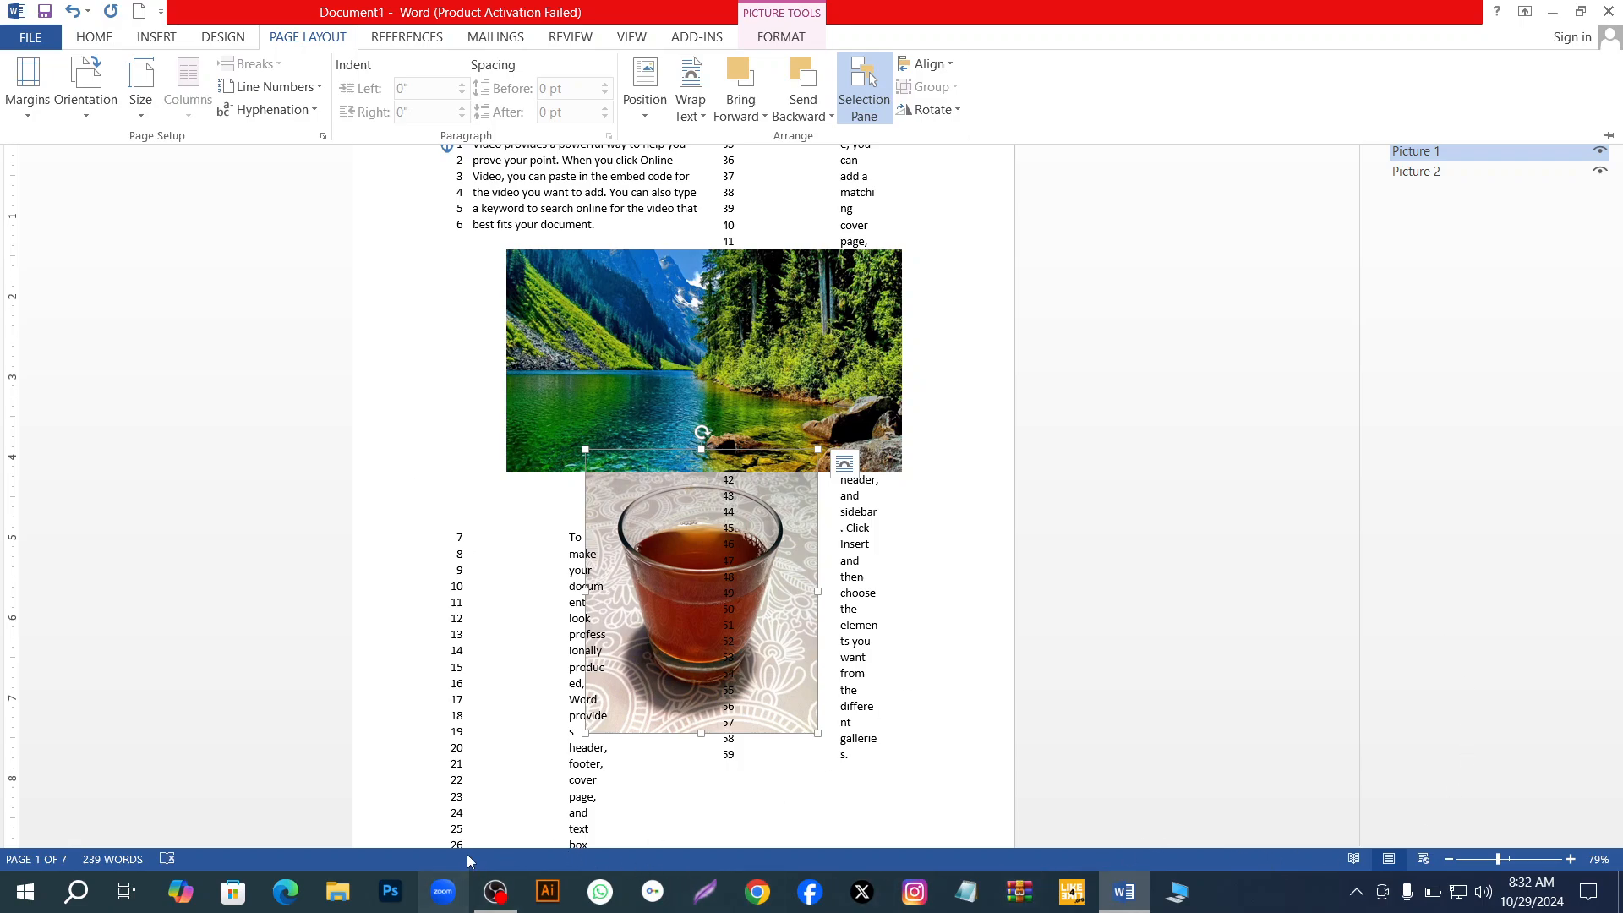
{"action": "left_click", "coordinate": [496, 894]}
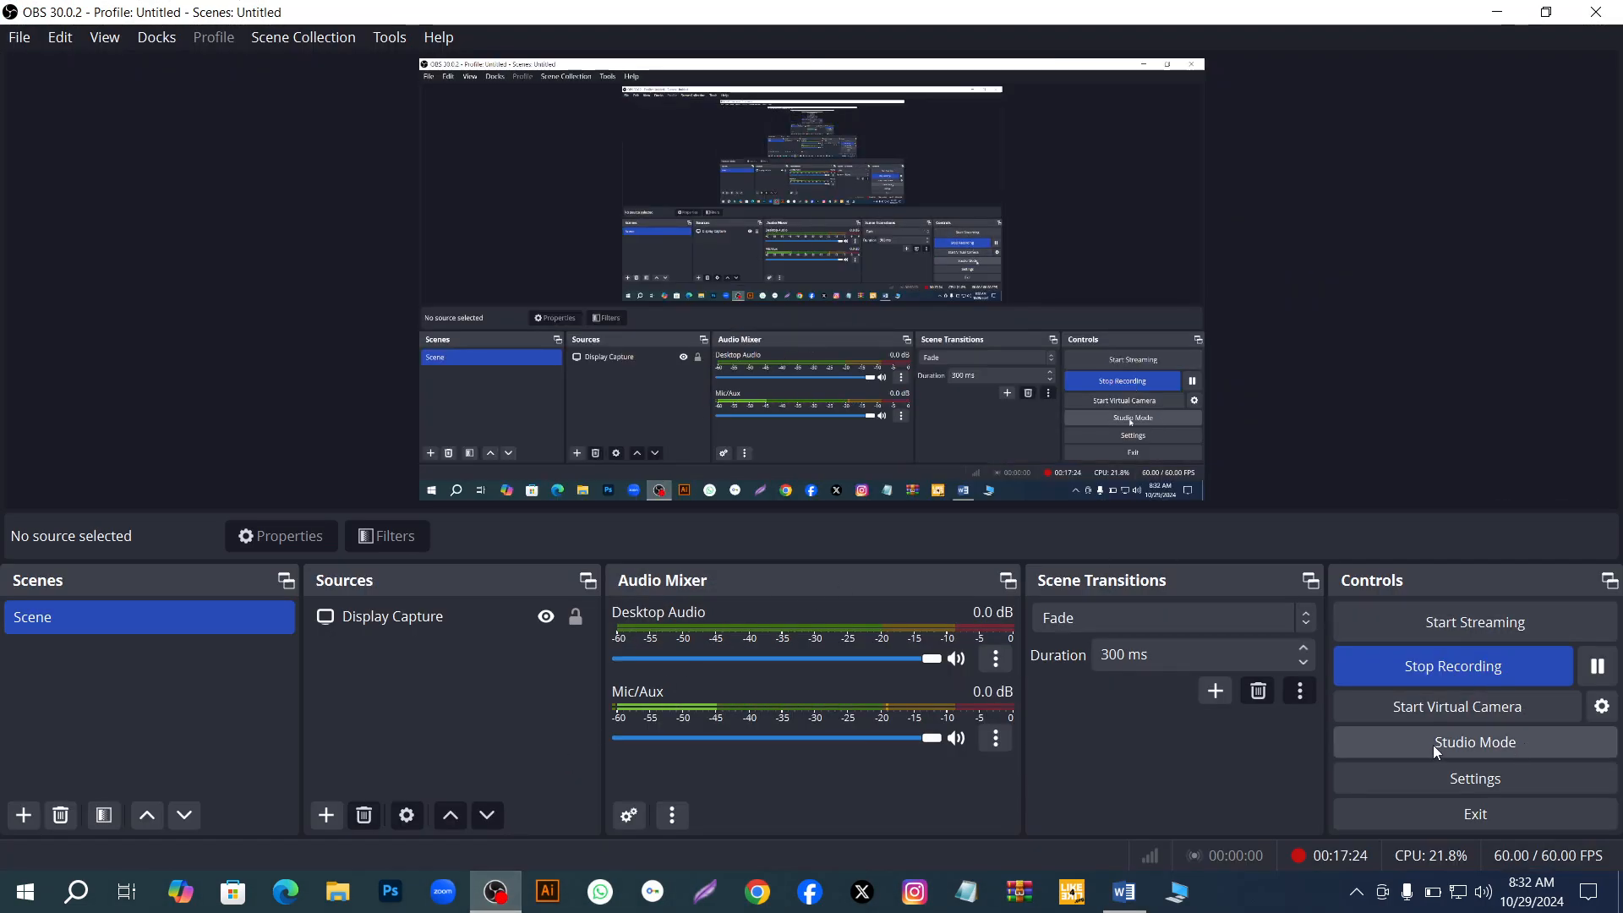